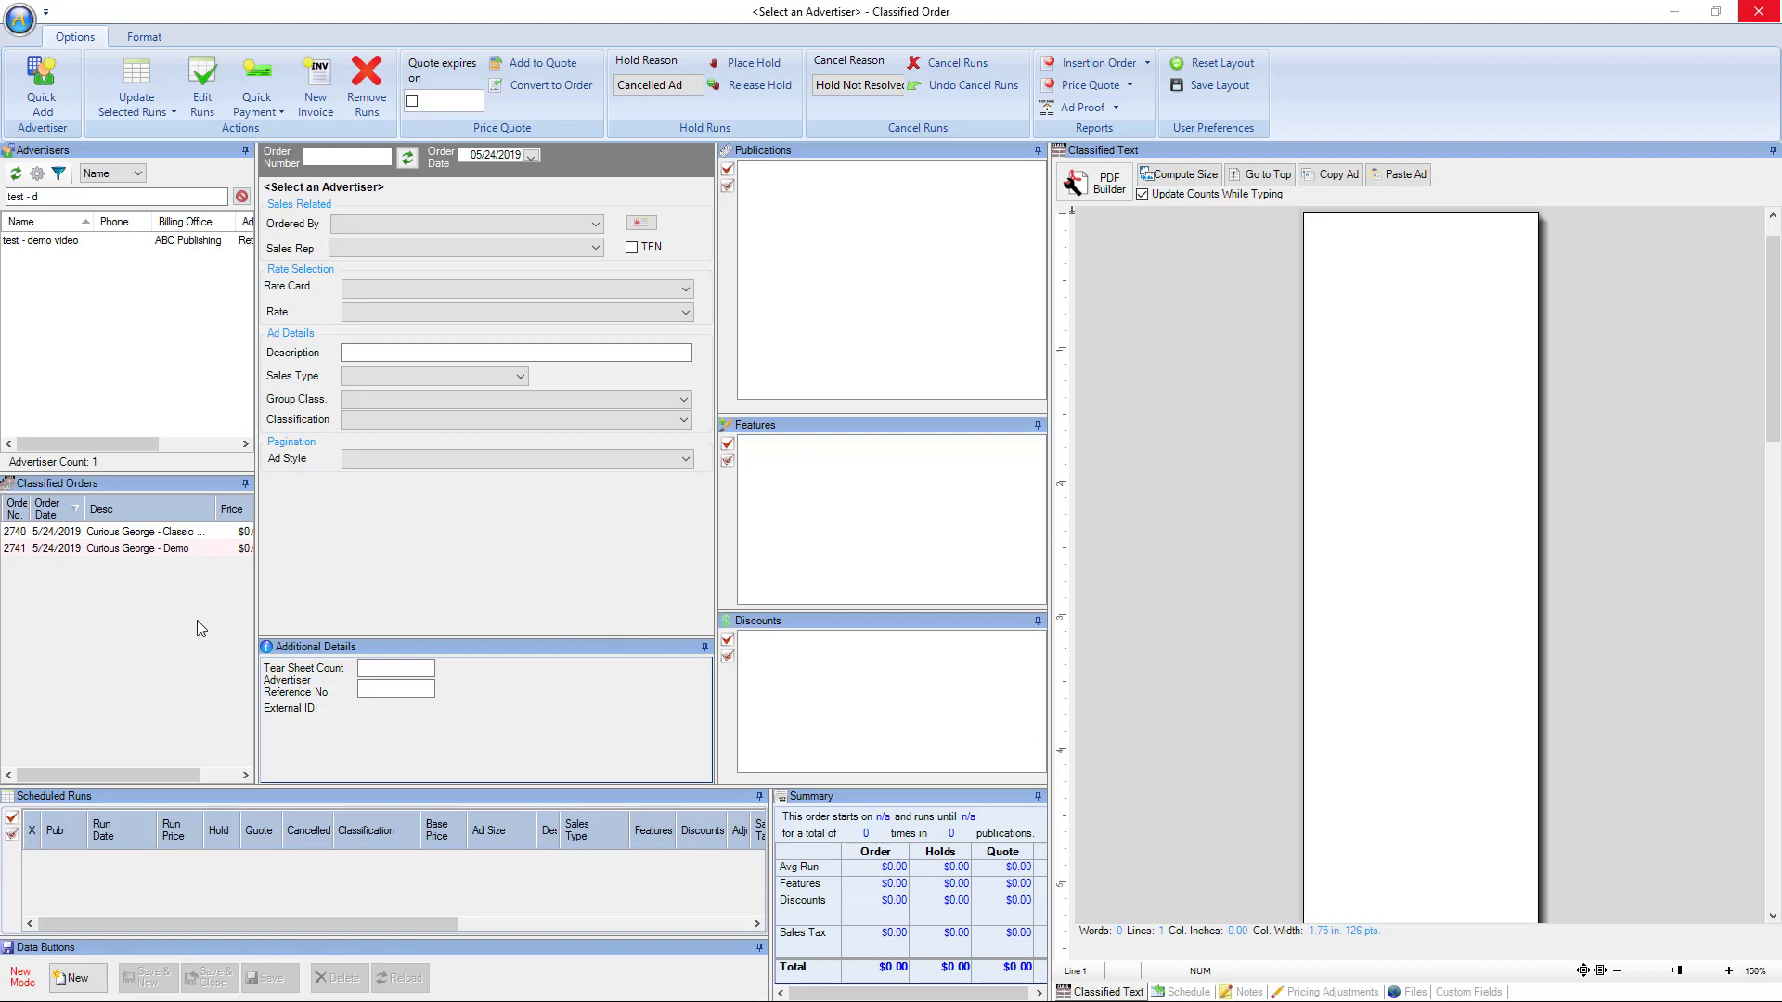
Step: Open the Curious George - Demo classified order and inspect the ad's text and image in the preview
{"action": "left_click", "coordinate": [175, 555]}
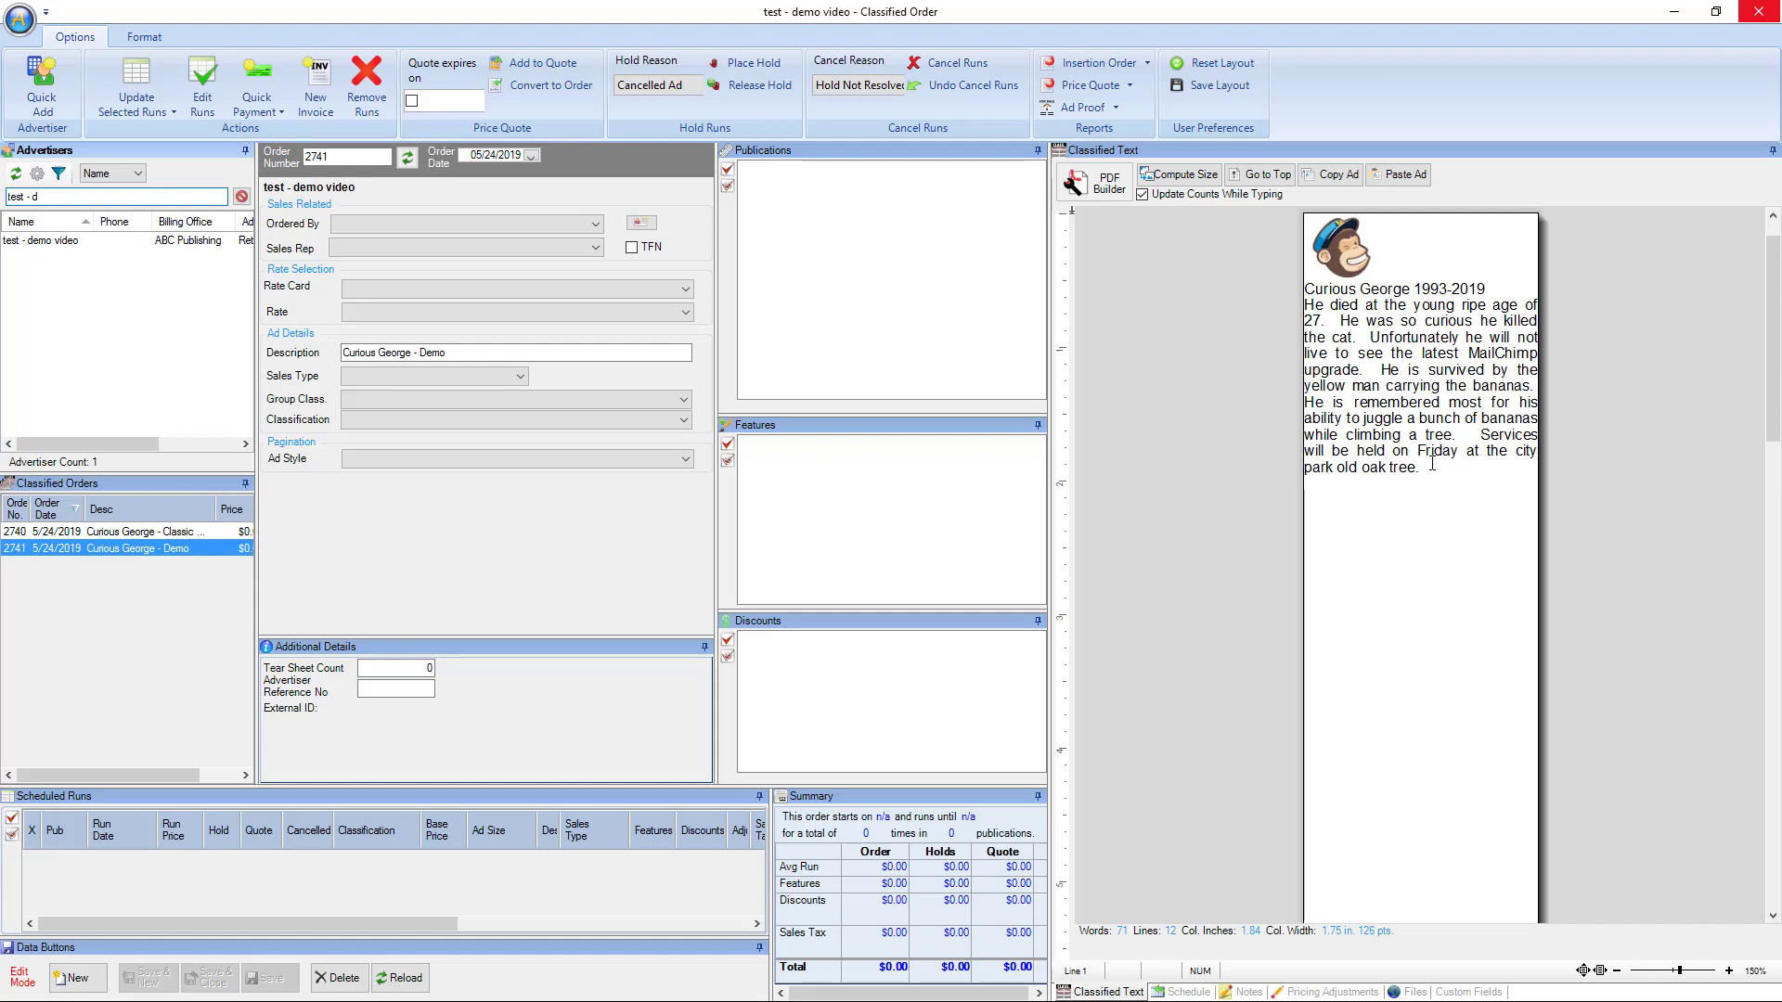
{"action": "left_click_drag", "start_coordinate": [1419, 467], "coordinate": [1315, 280]}
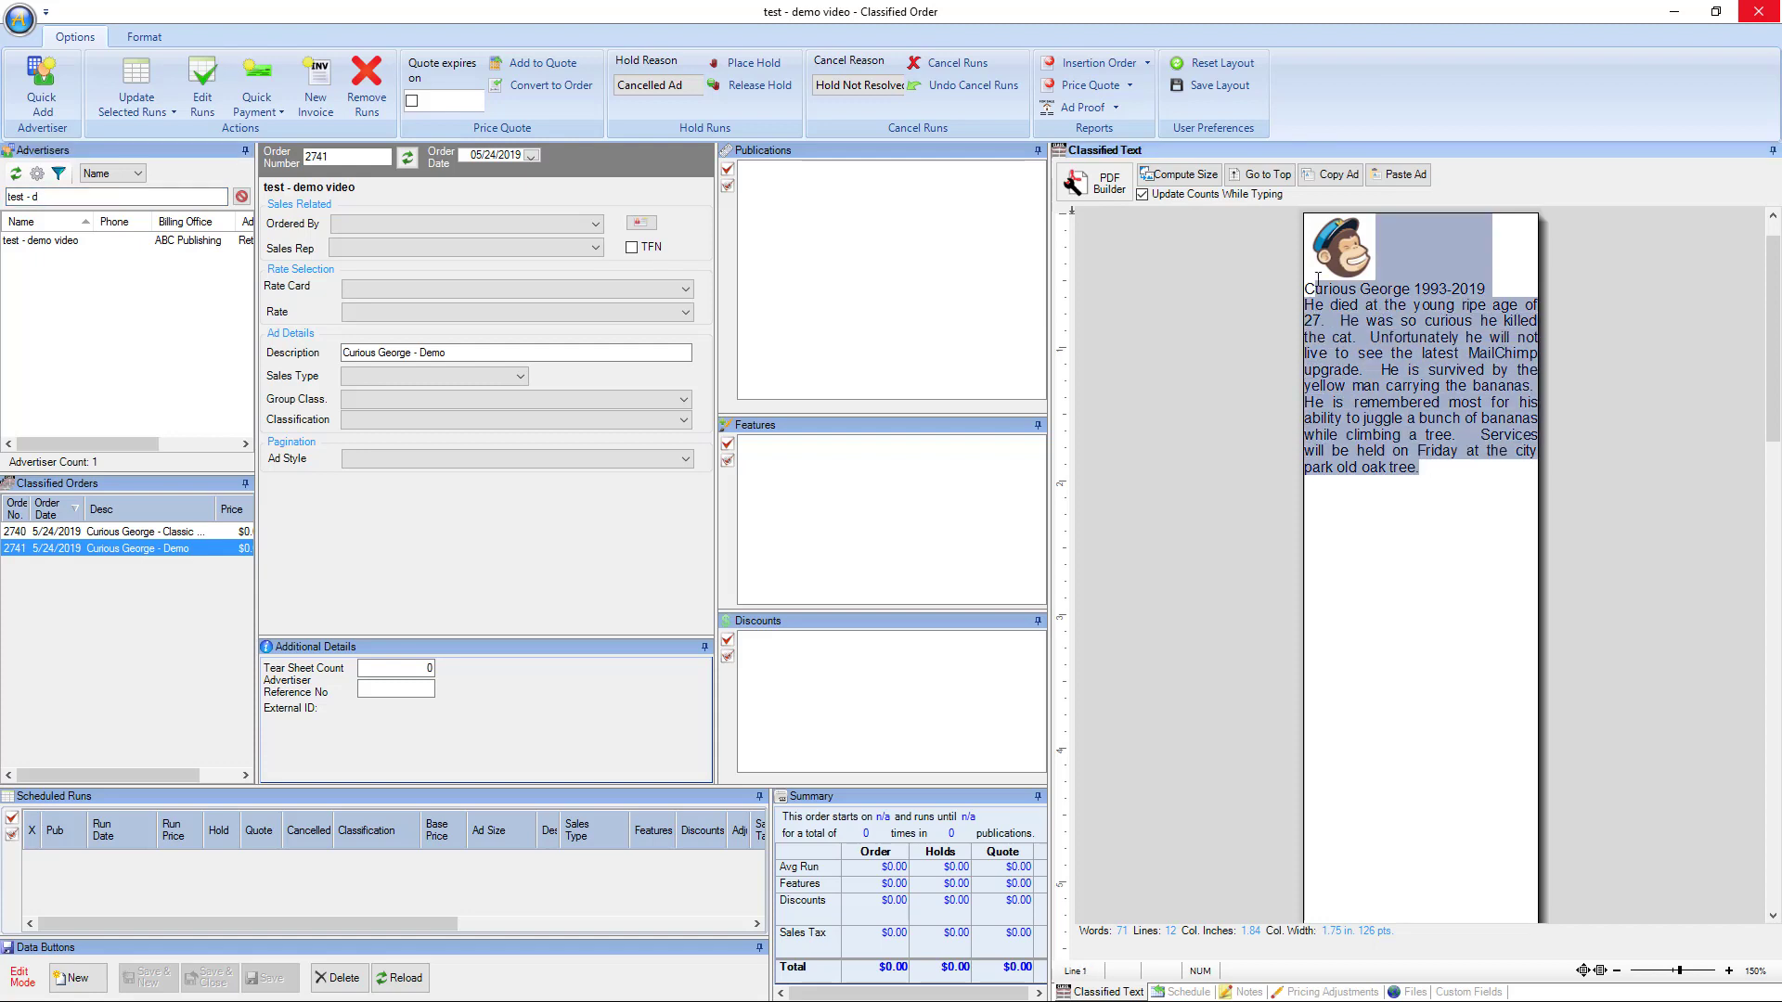
{"action": "left_click", "coordinate": [1362, 328]}
{"action": "left_click", "coordinate": [1341, 258]}
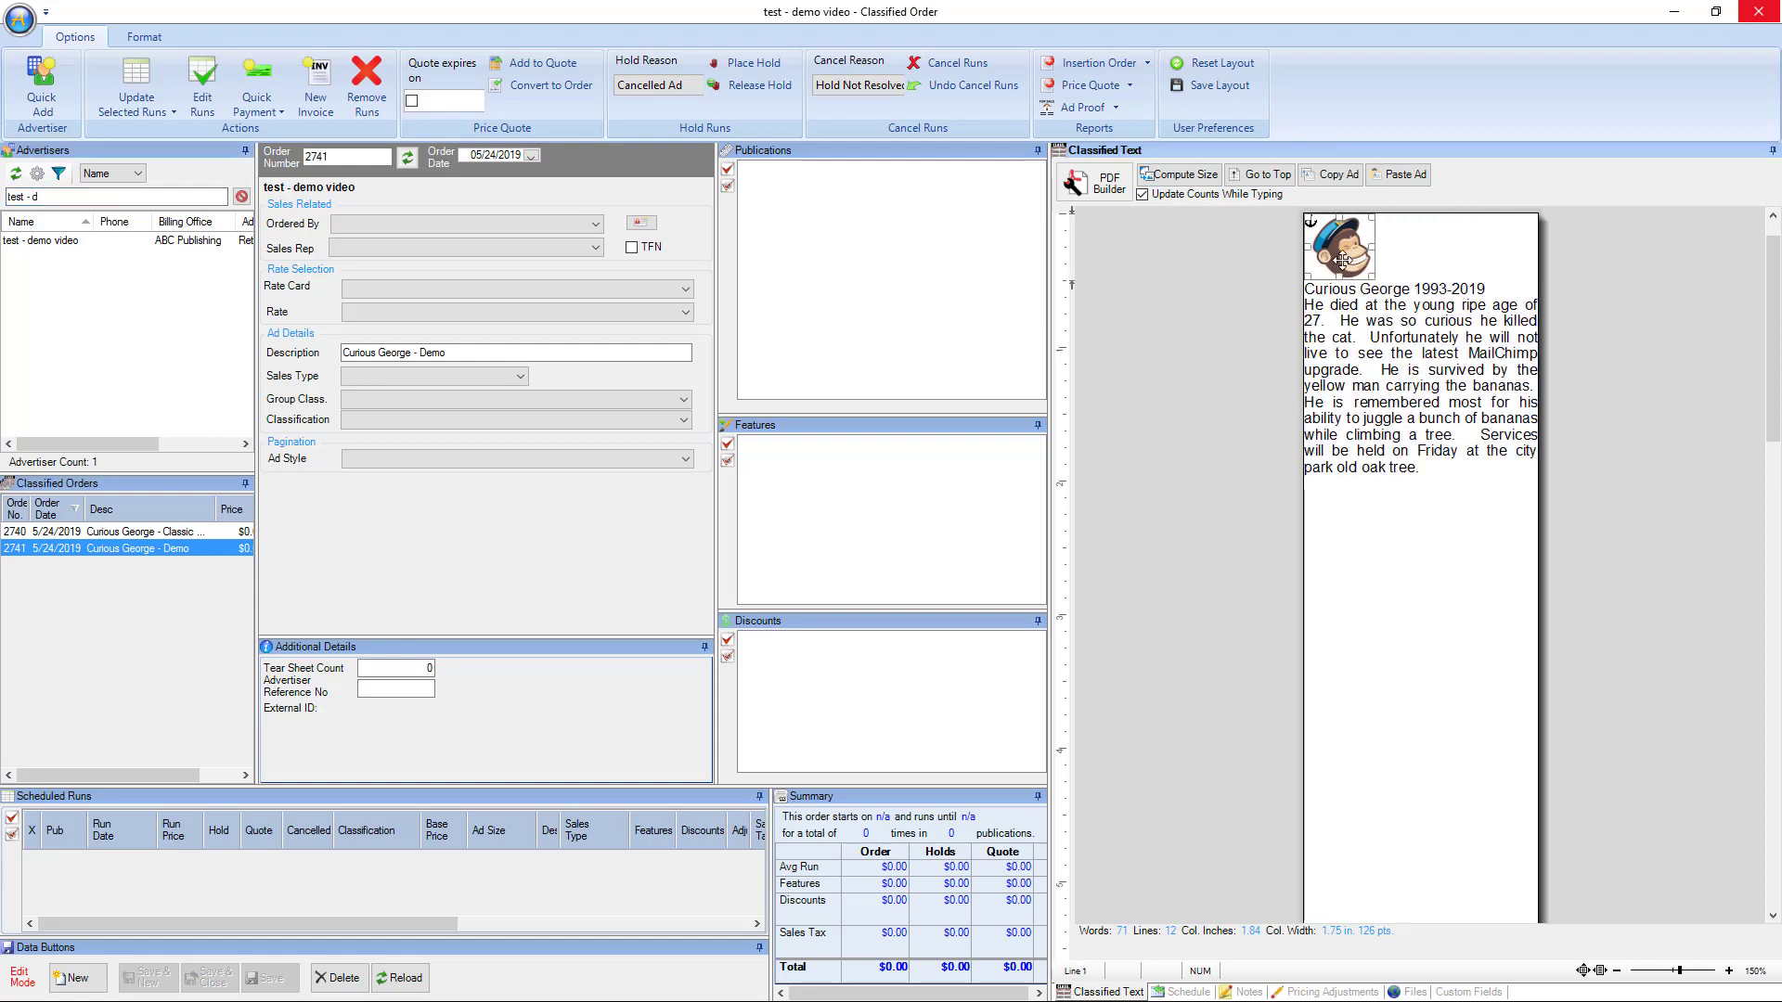
{"action": "right_click", "coordinate": [1342, 260]}
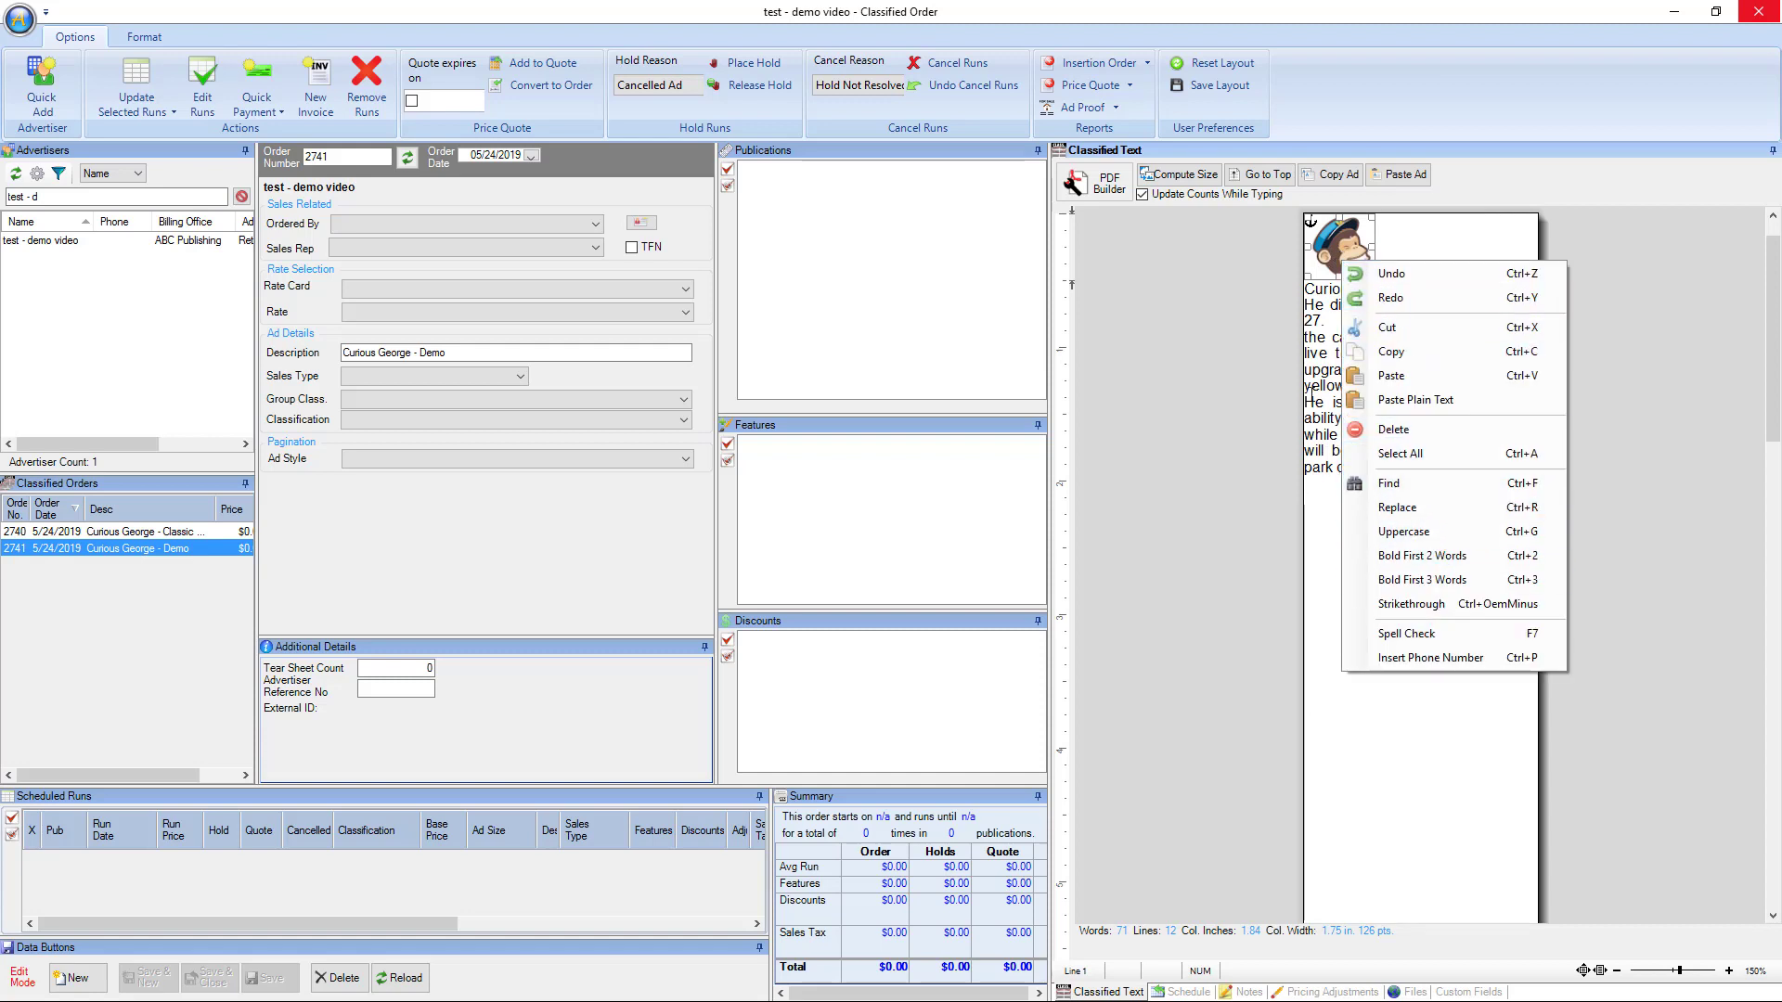
{"action": "left_click", "coordinate": [1321, 385]}
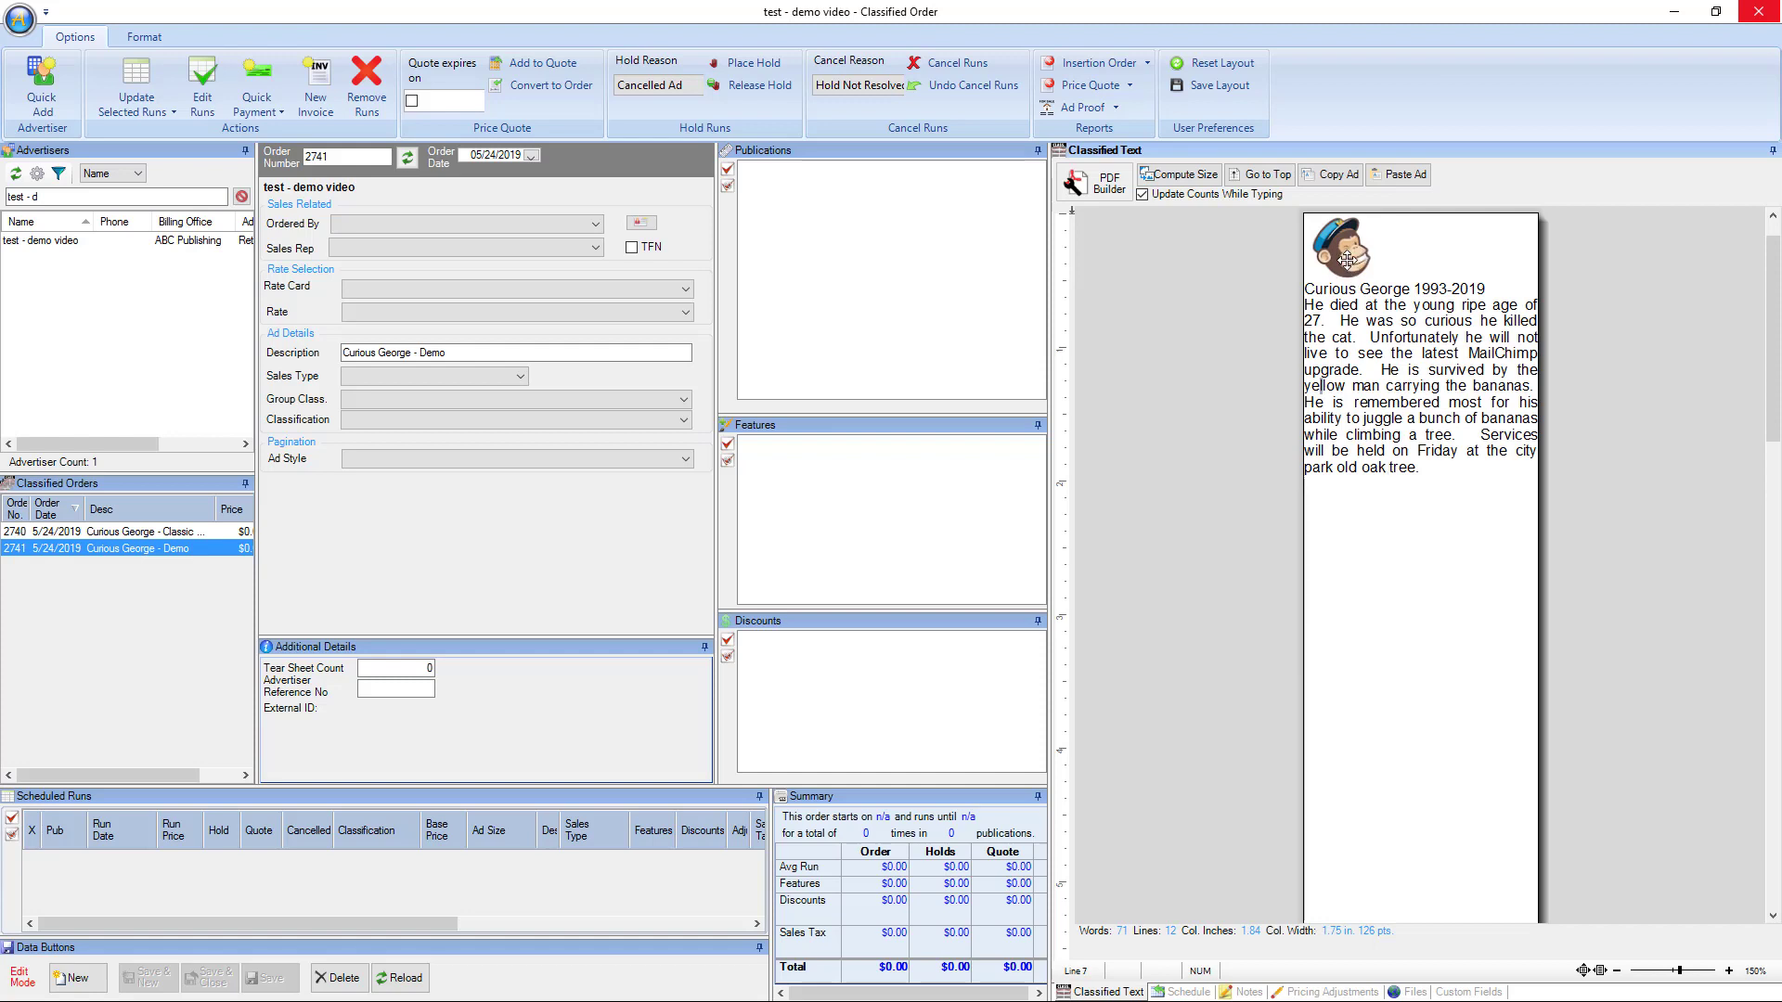
{"action": "mouse_move", "coordinate": [1351, 261]}
{"action": "left_mouse_down"}
{"action": "mouse_move", "coordinate": [1348, 296]}
{"action": "mouse_move", "coordinate": [1346, 255]}
{"action": "left_mouse_up"}
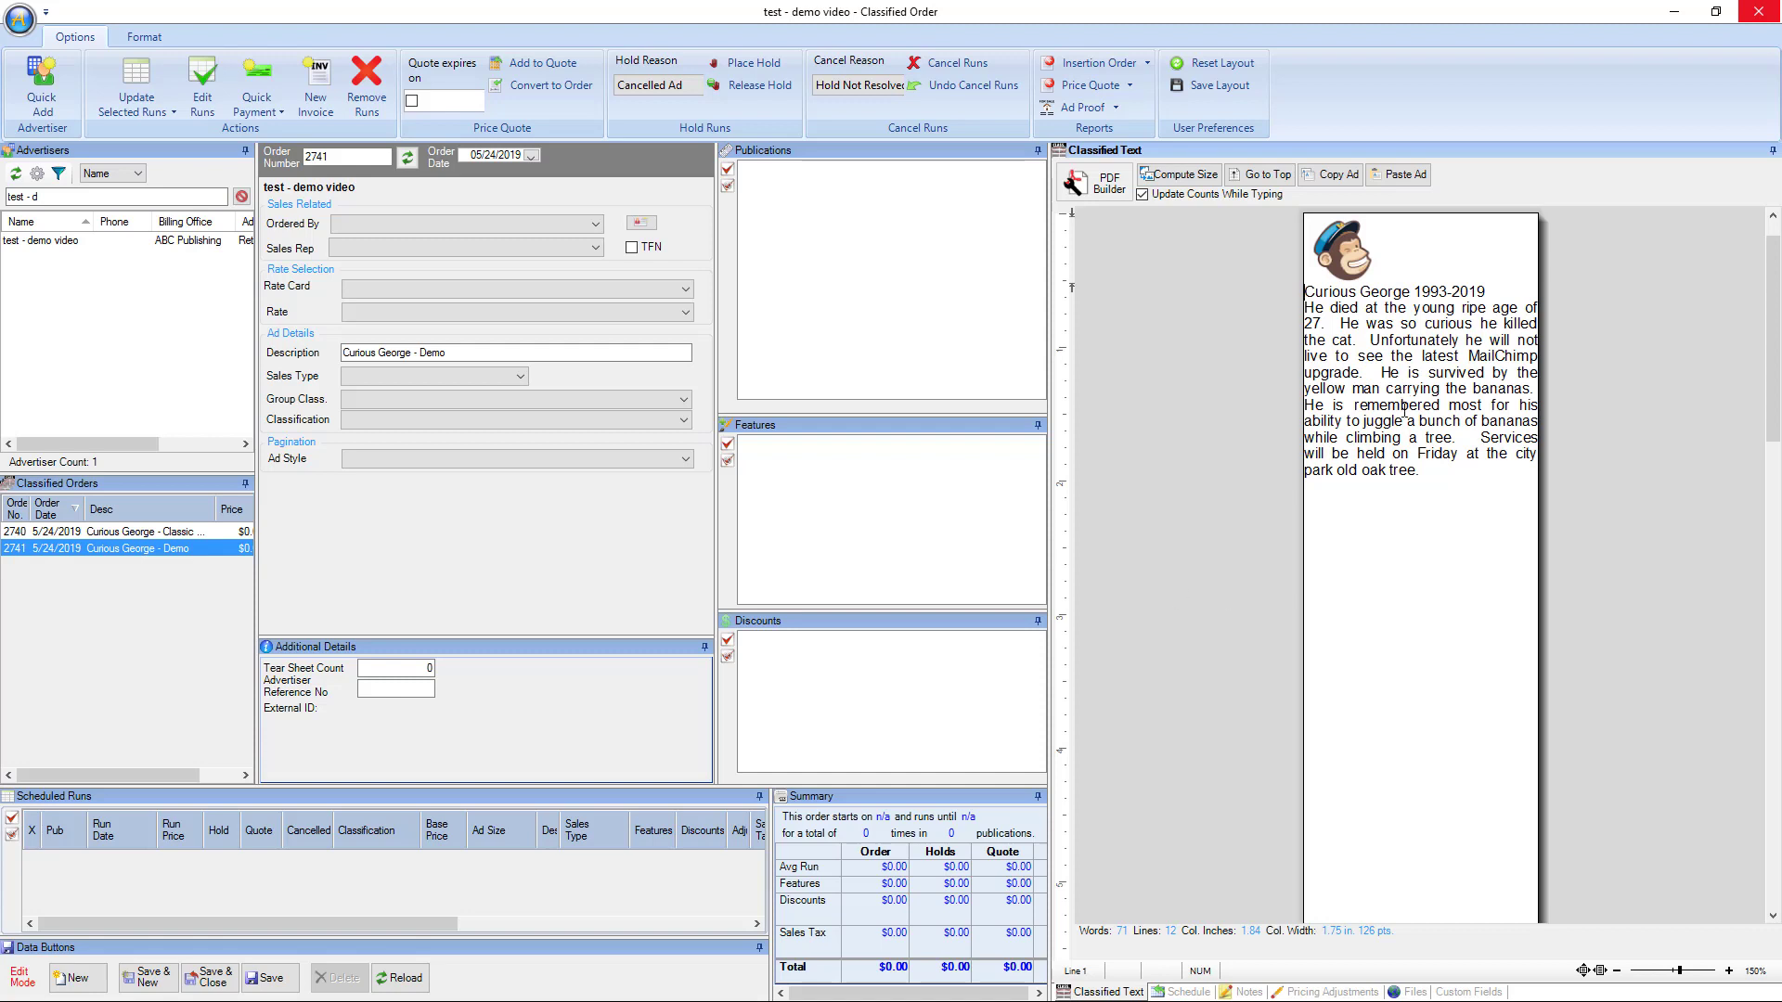
{"action": "left_click", "coordinate": [1104, 197]}
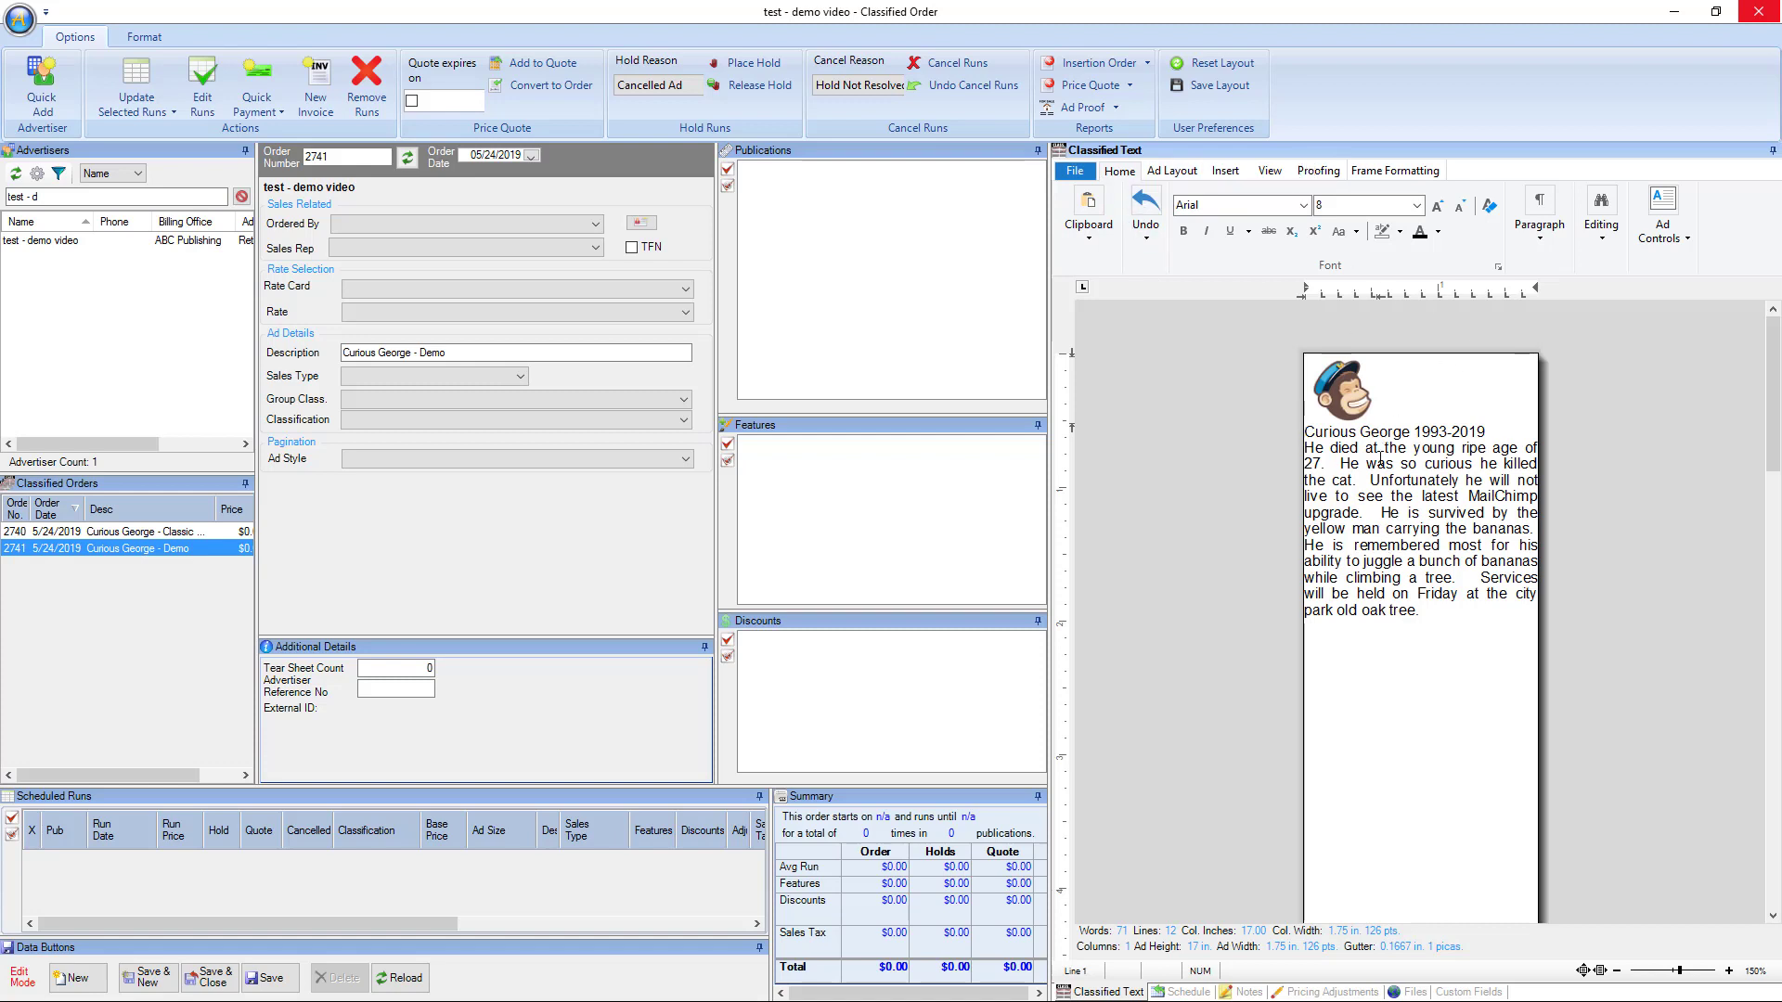
{"action": "left_click", "coordinate": [405, 982]}
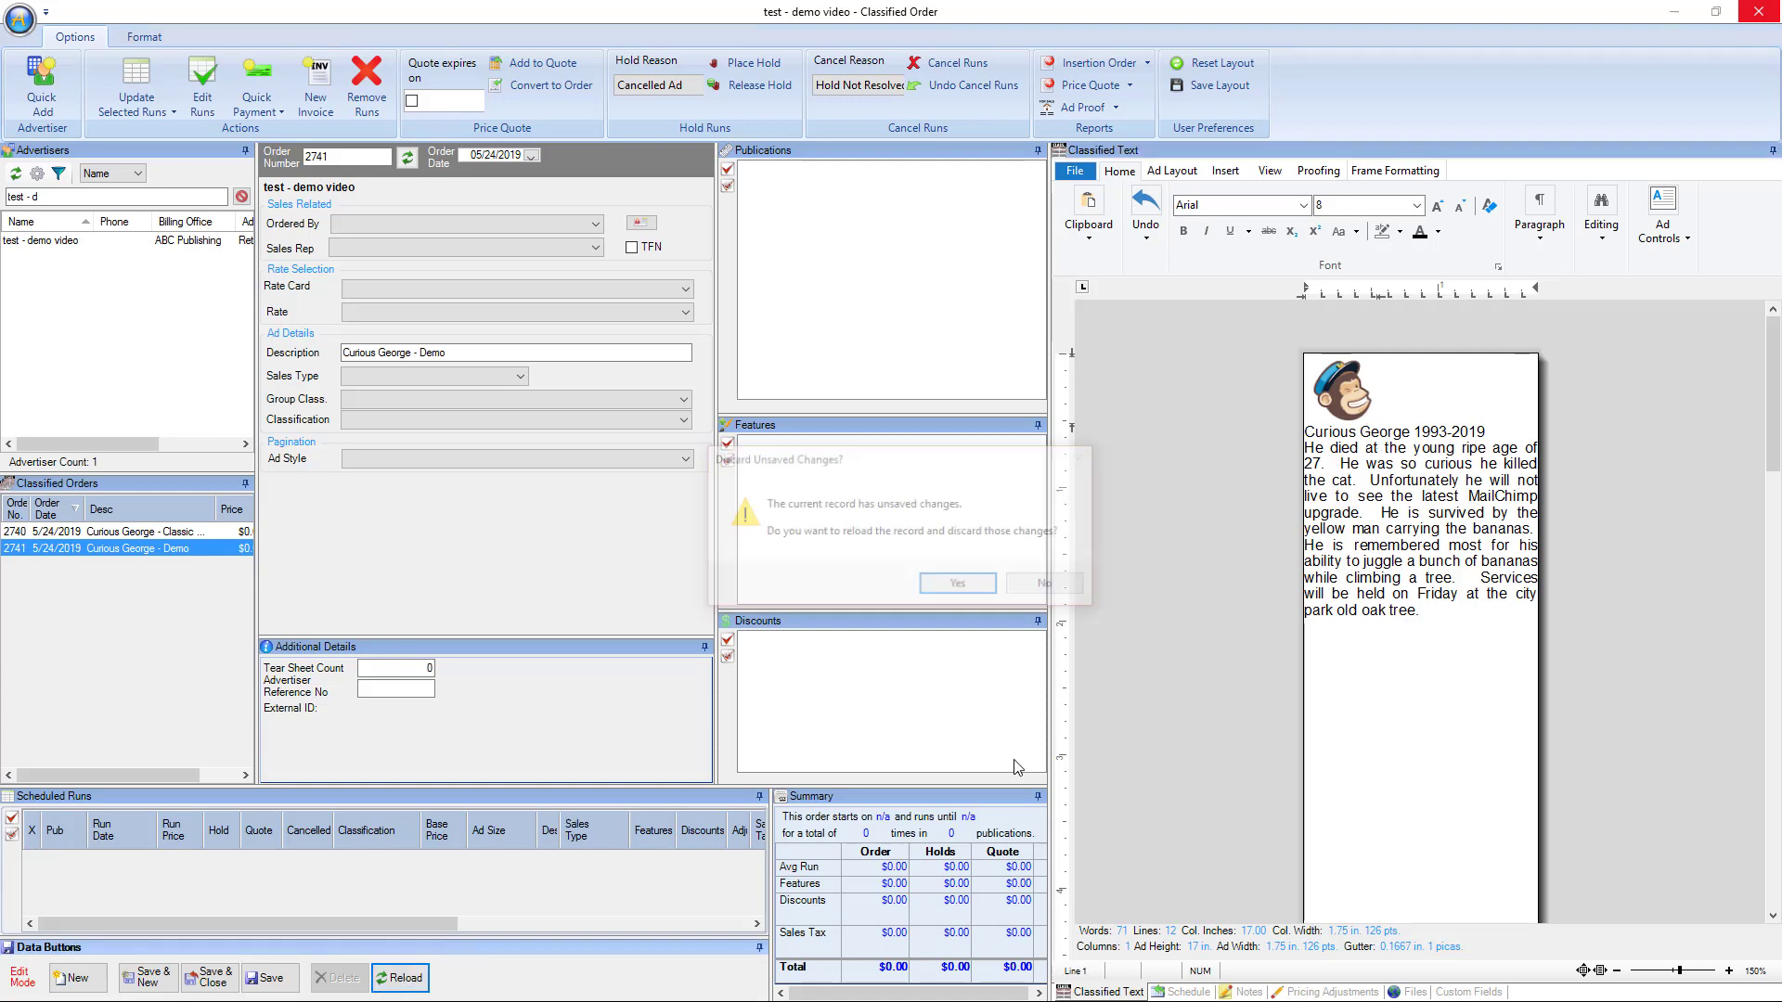
{"action": "left_click", "coordinate": [960, 585]}
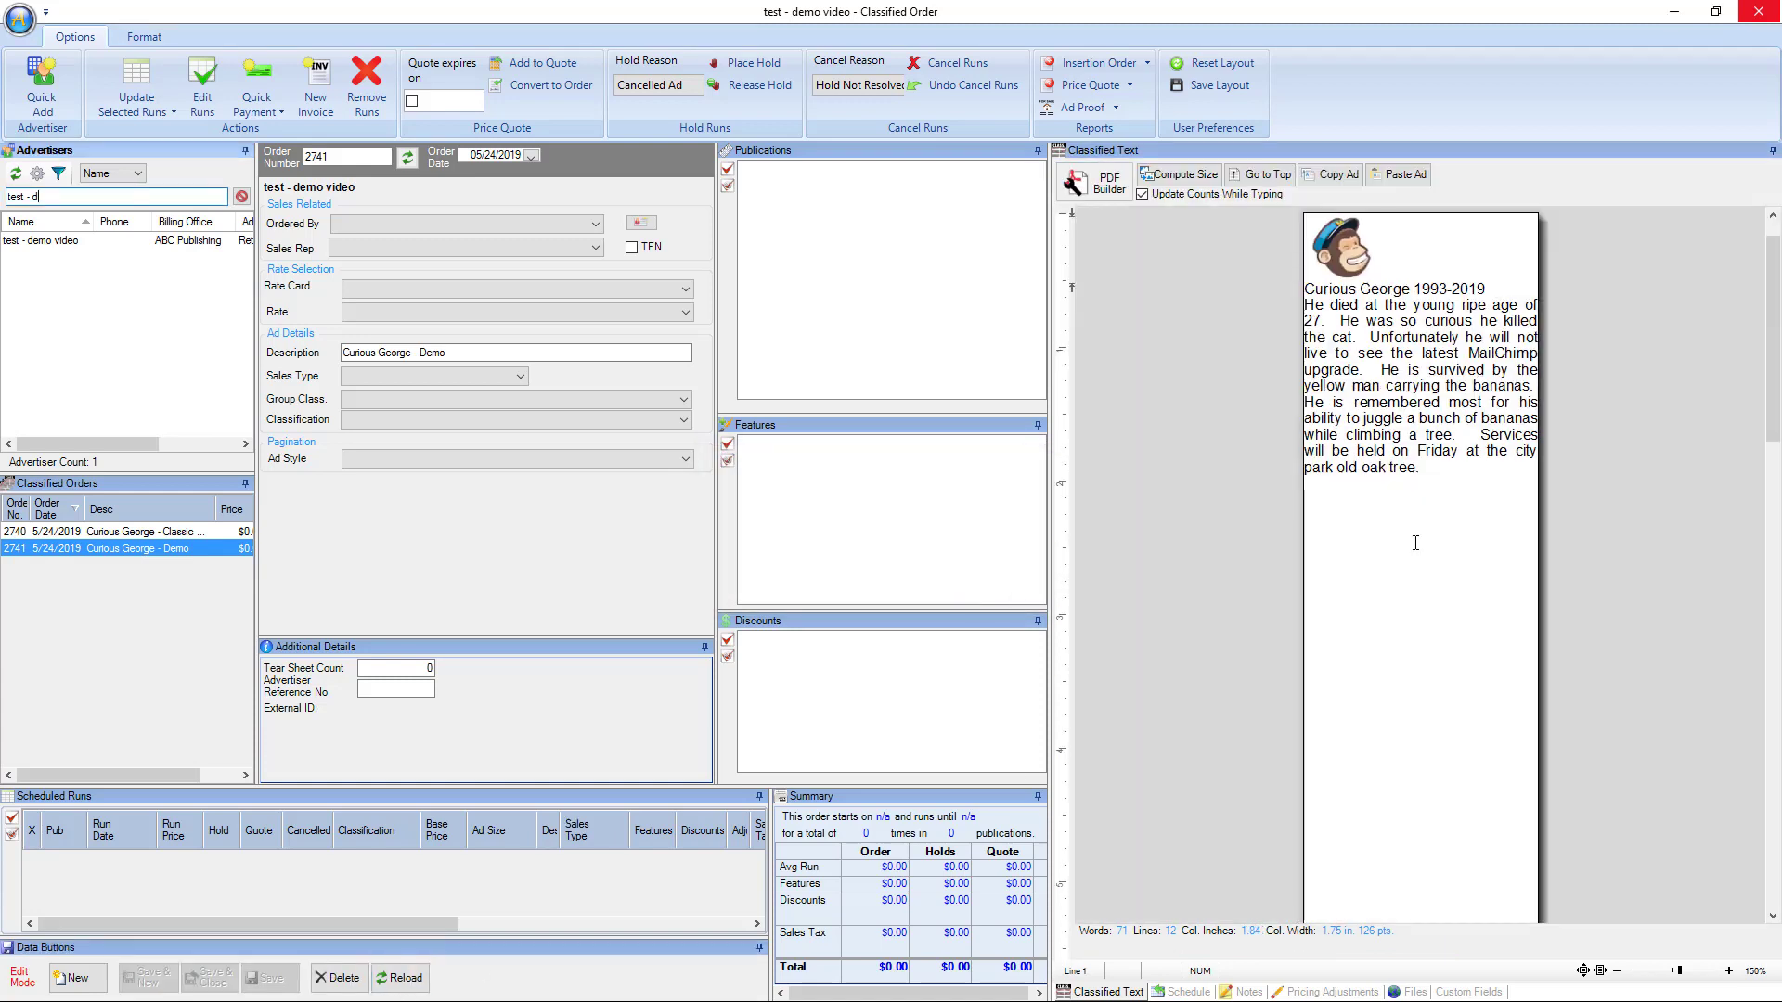
Step: Open the ad in PDF Builder and enlarge the Classified Text editor as a floating window
{"action": "left_click", "coordinate": [1095, 184]}
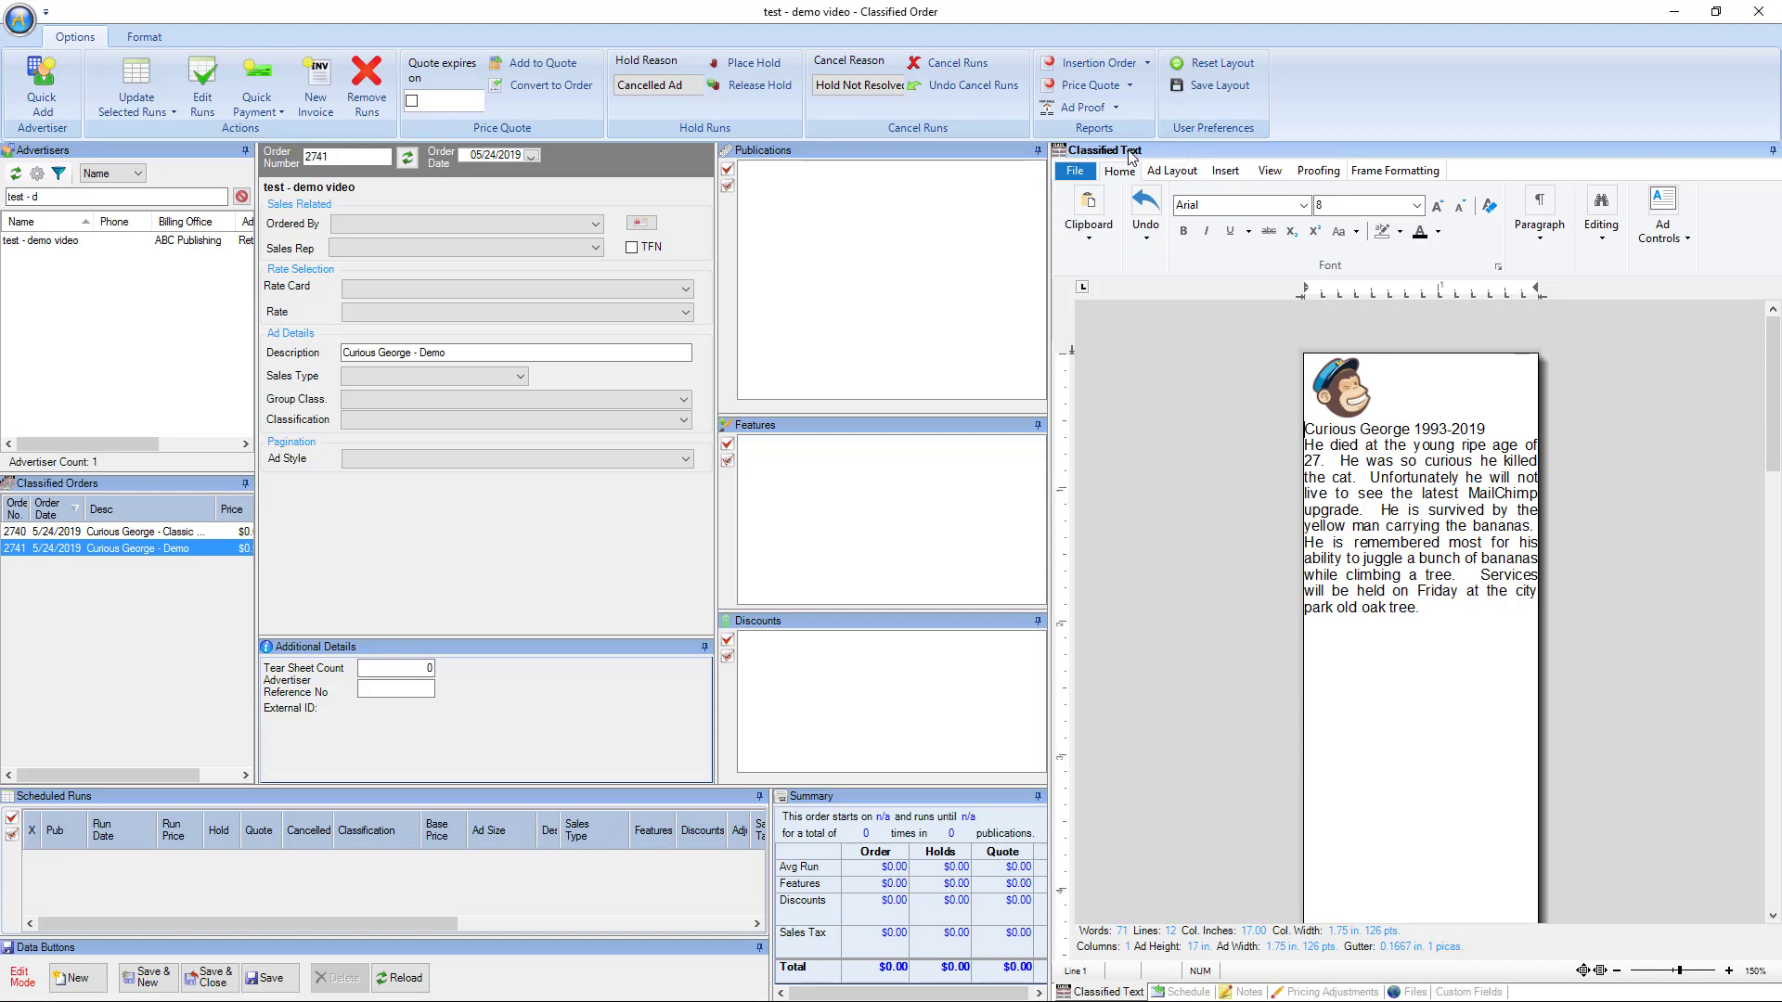
{"action": "double_click", "coordinate": [1155, 148]}
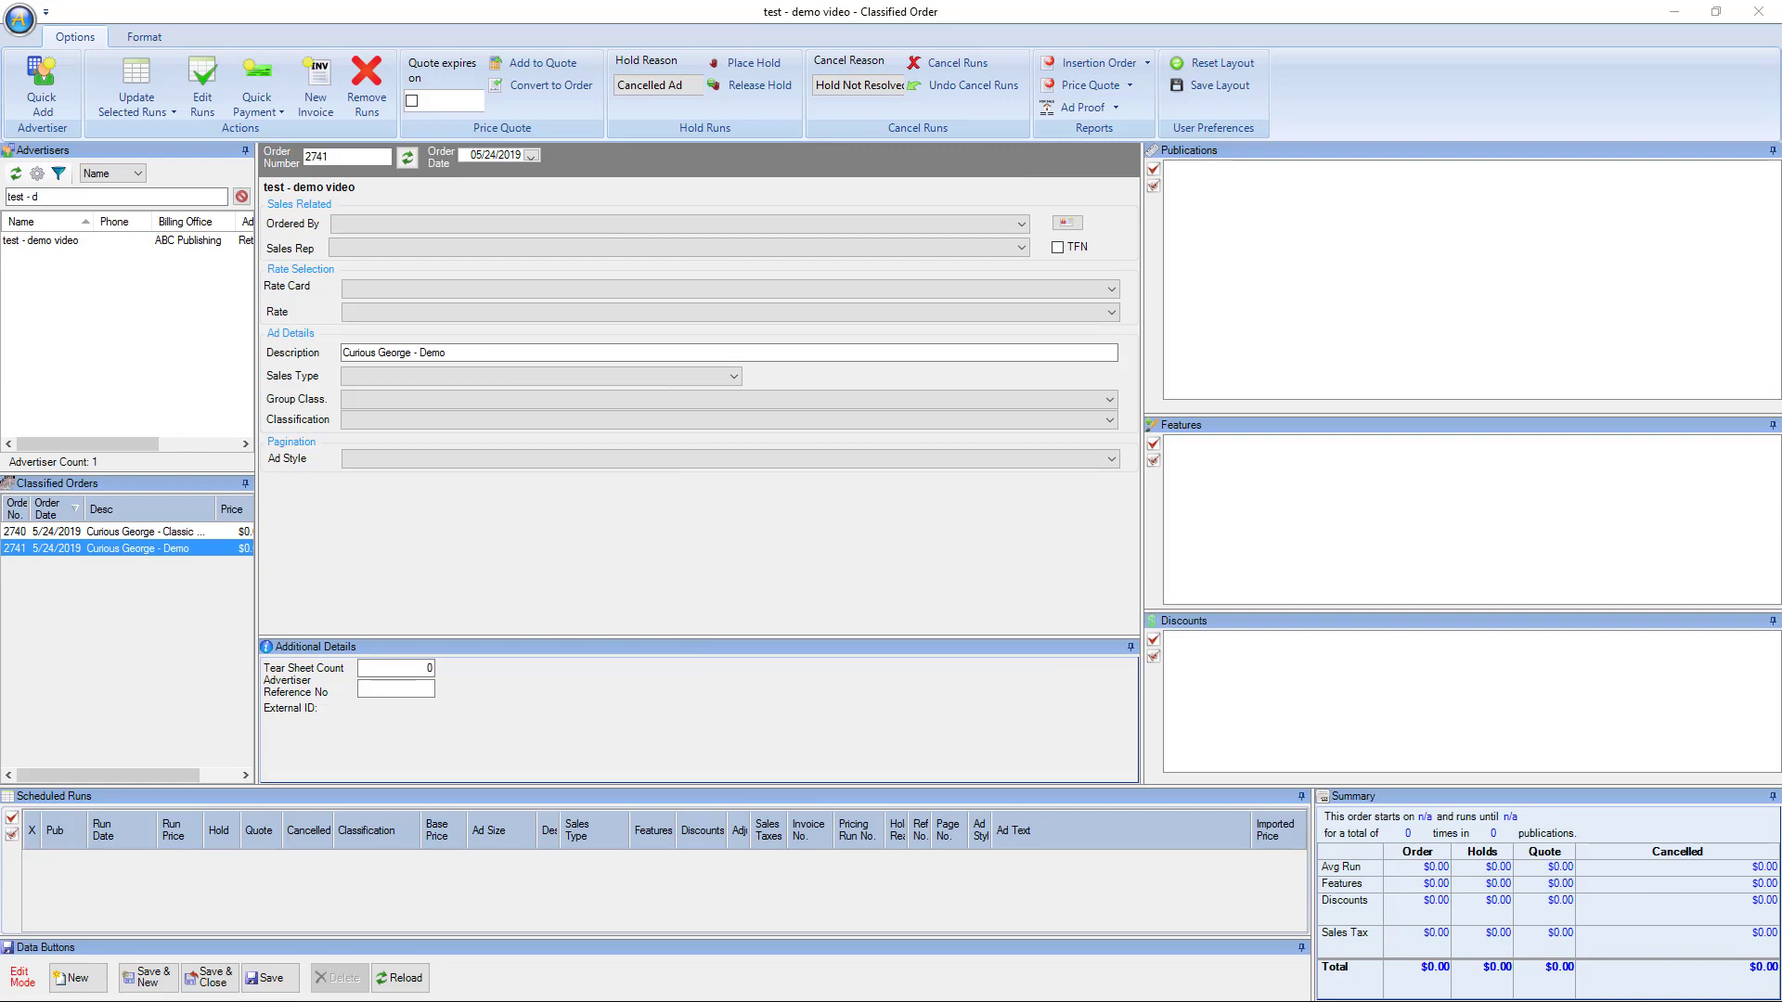
{"action": "left_click_drag", "start_coordinate": [692, 421], "coordinate": [945, 61]}
{"action": "left_click", "coordinate": [1074, 925]}
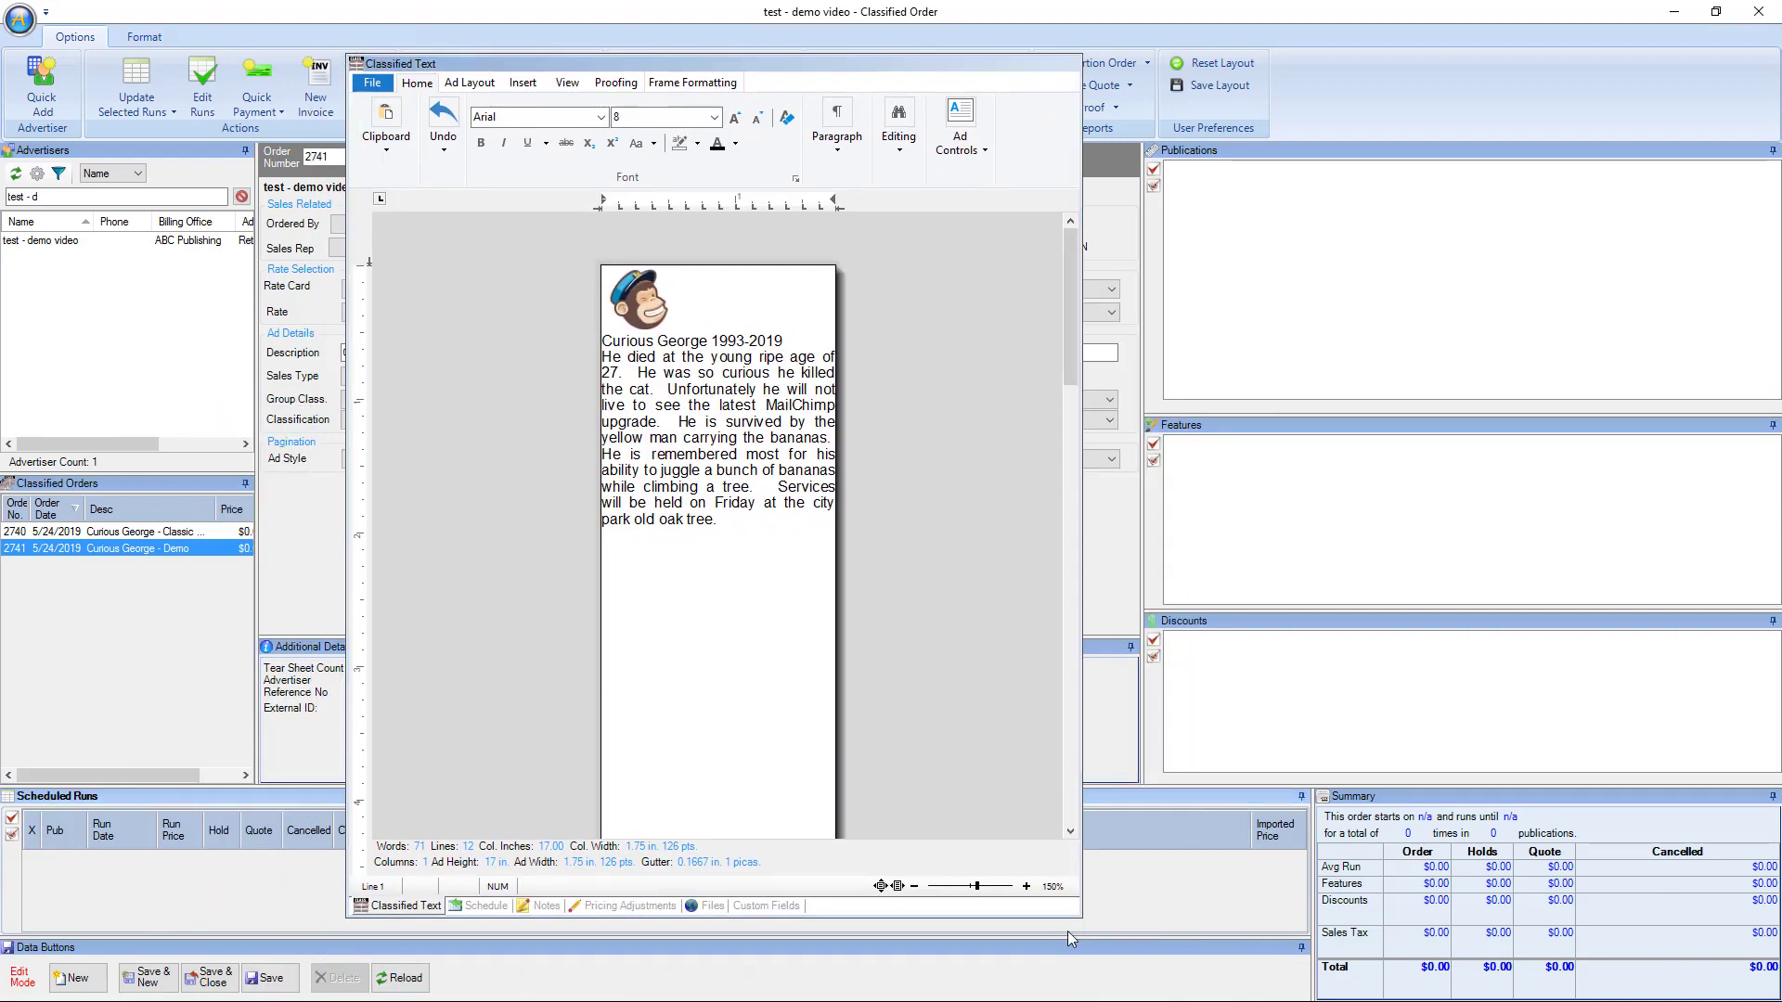
{"action": "left_click_drag", "start_coordinate": [1080, 920], "coordinate": [1642, 974]}
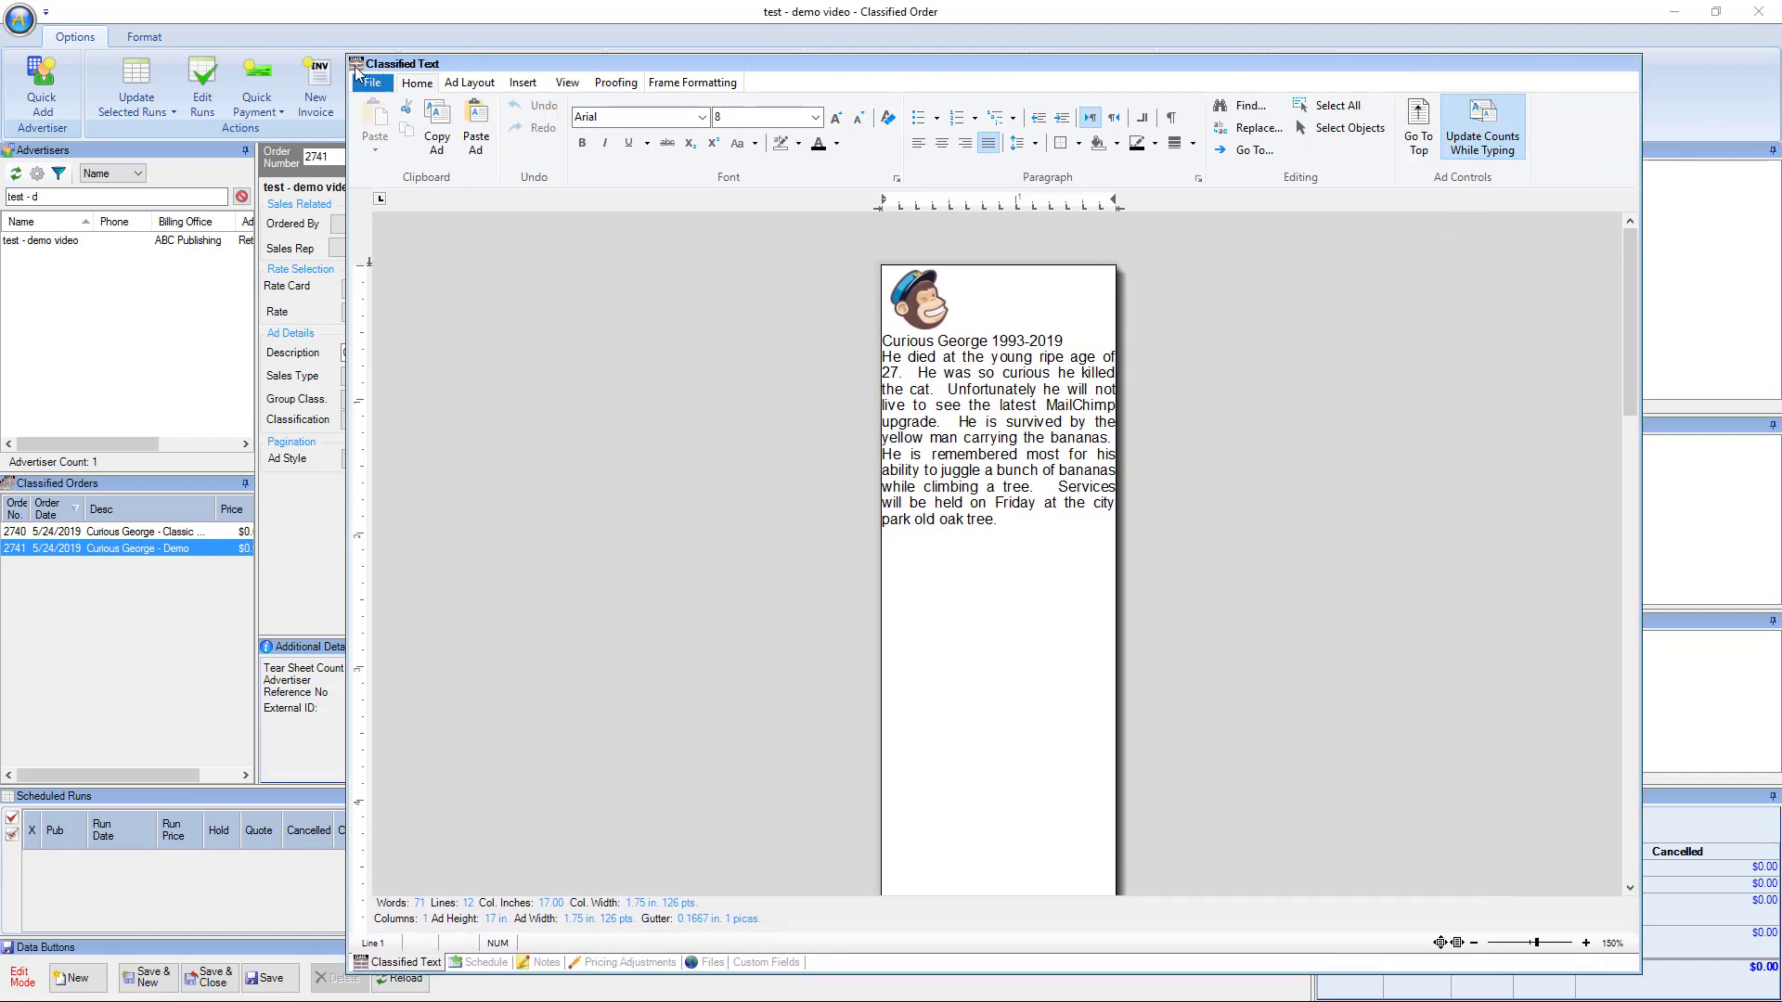
{"action": "left_click_drag", "start_coordinate": [348, 55], "coordinate": [221, 43]}
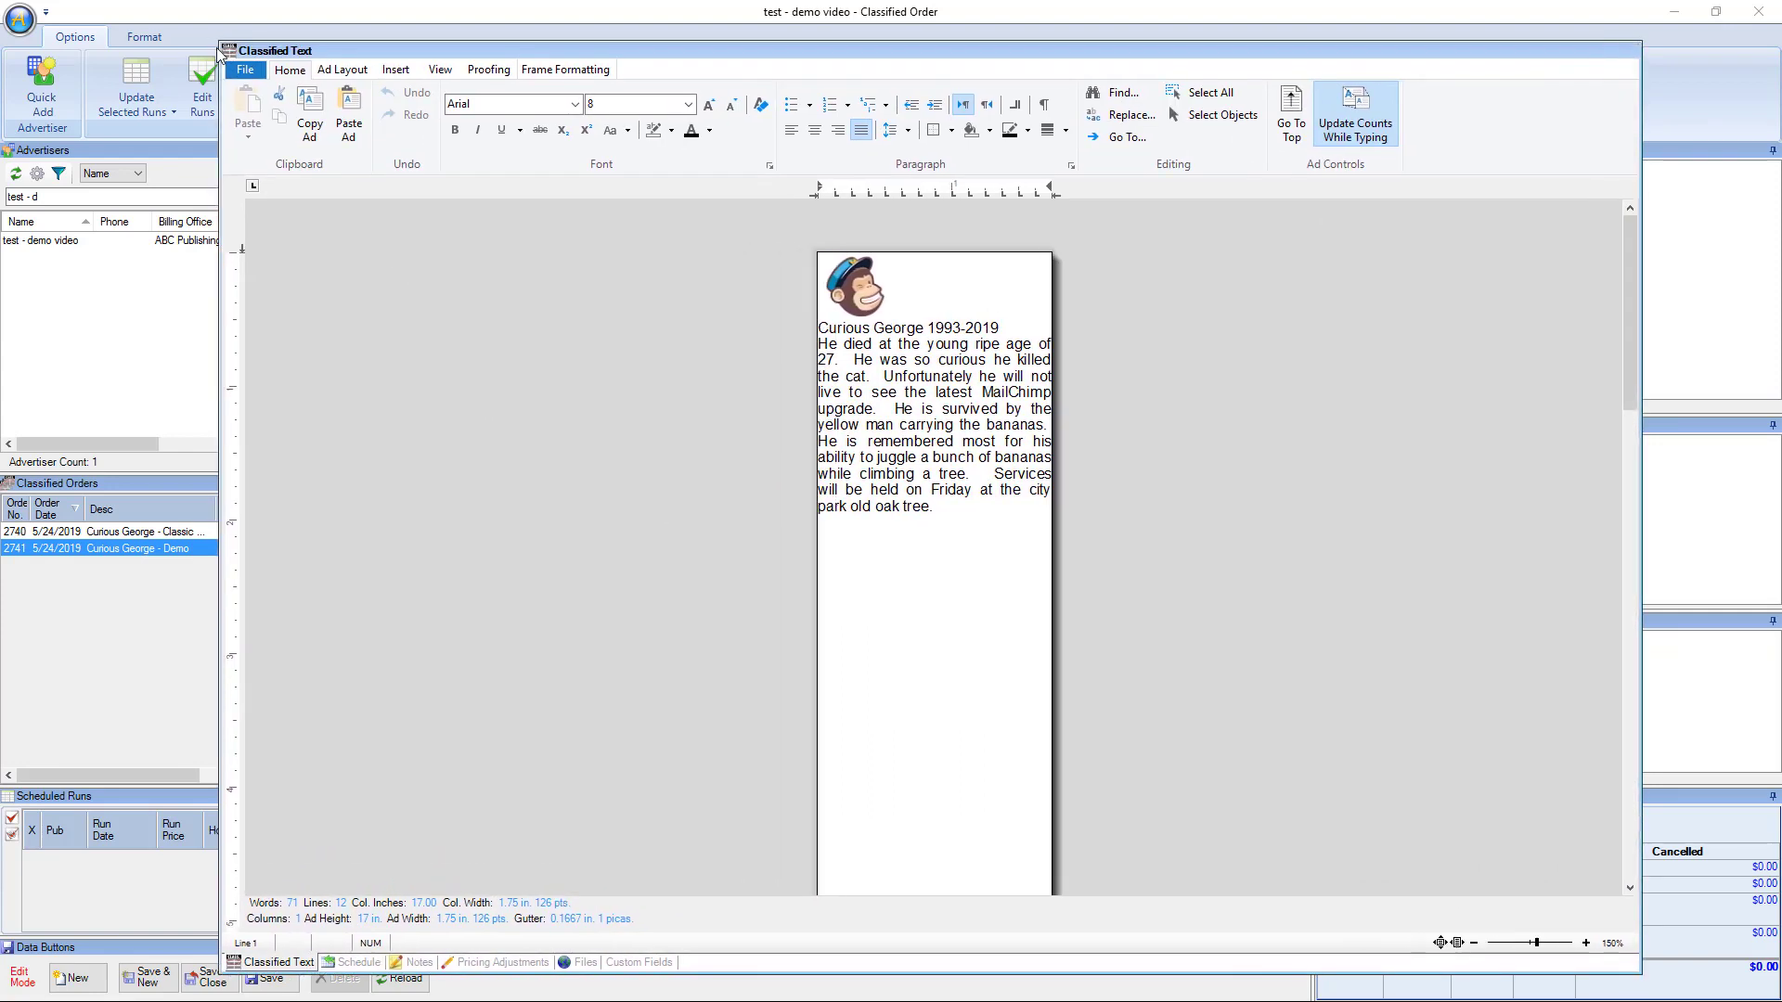
Step: Dock the Classified Text editor, float it again and reposition its window
{"action": "double_click", "coordinate": [308, 54]}
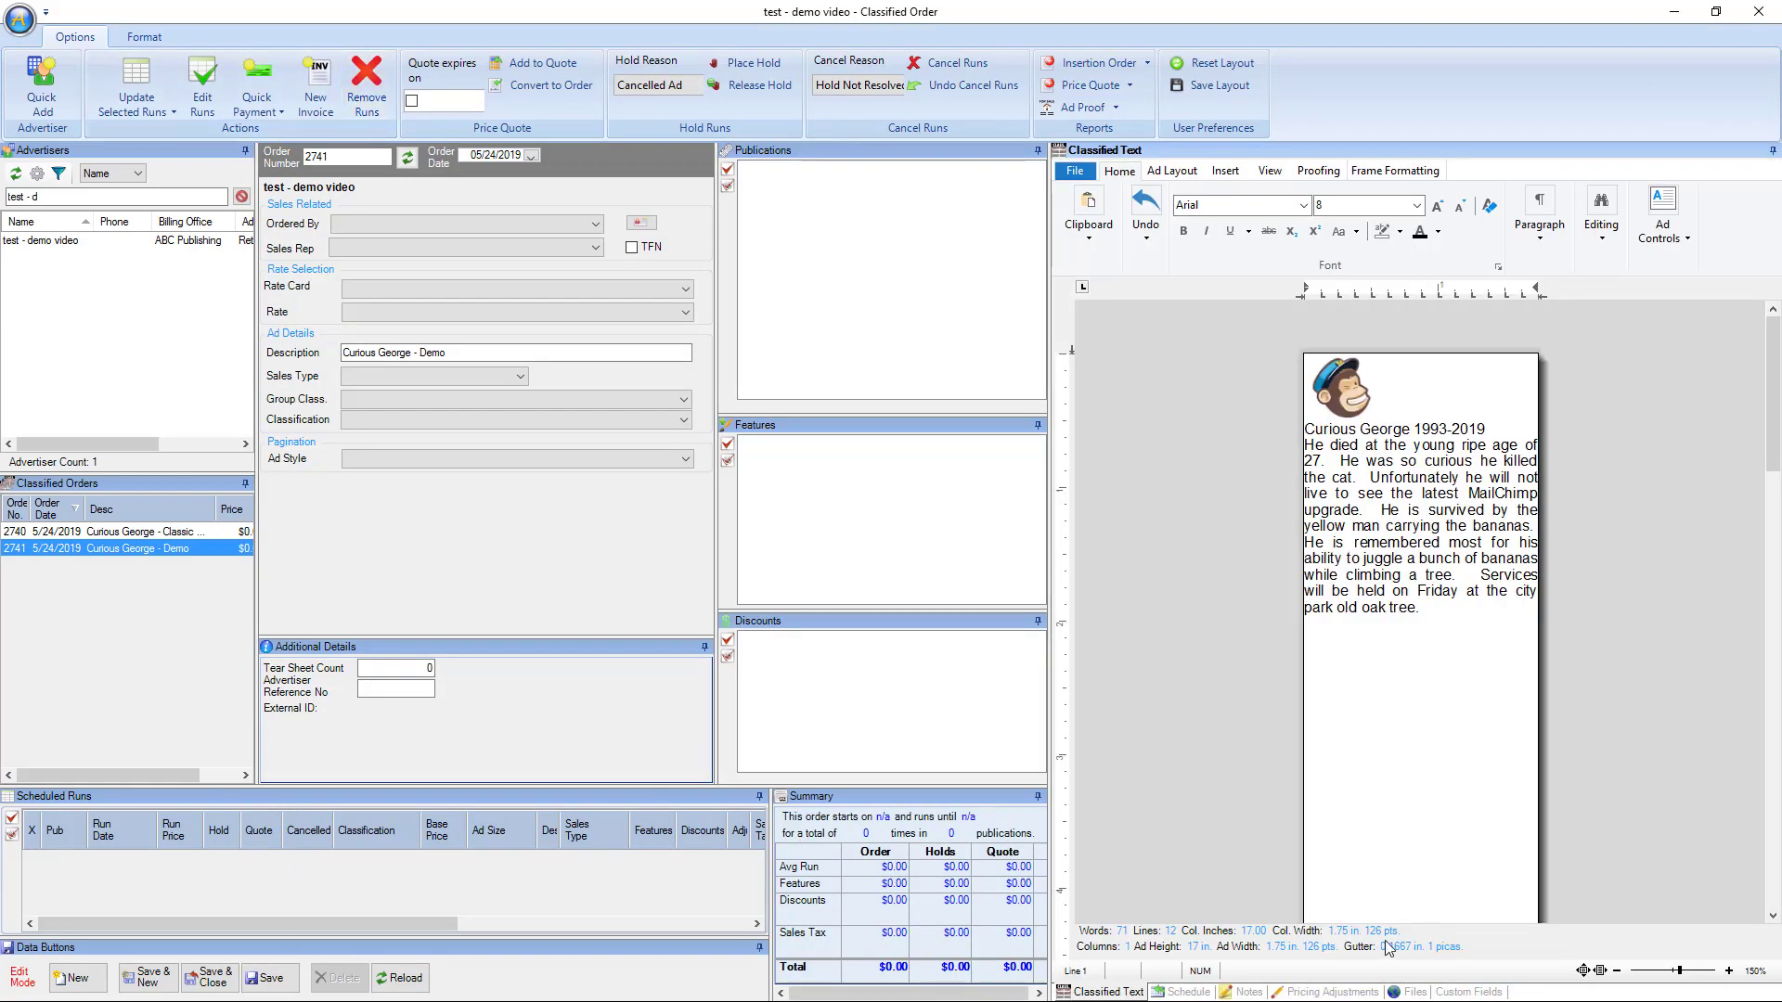
{"action": "double_click", "coordinate": [1110, 992]}
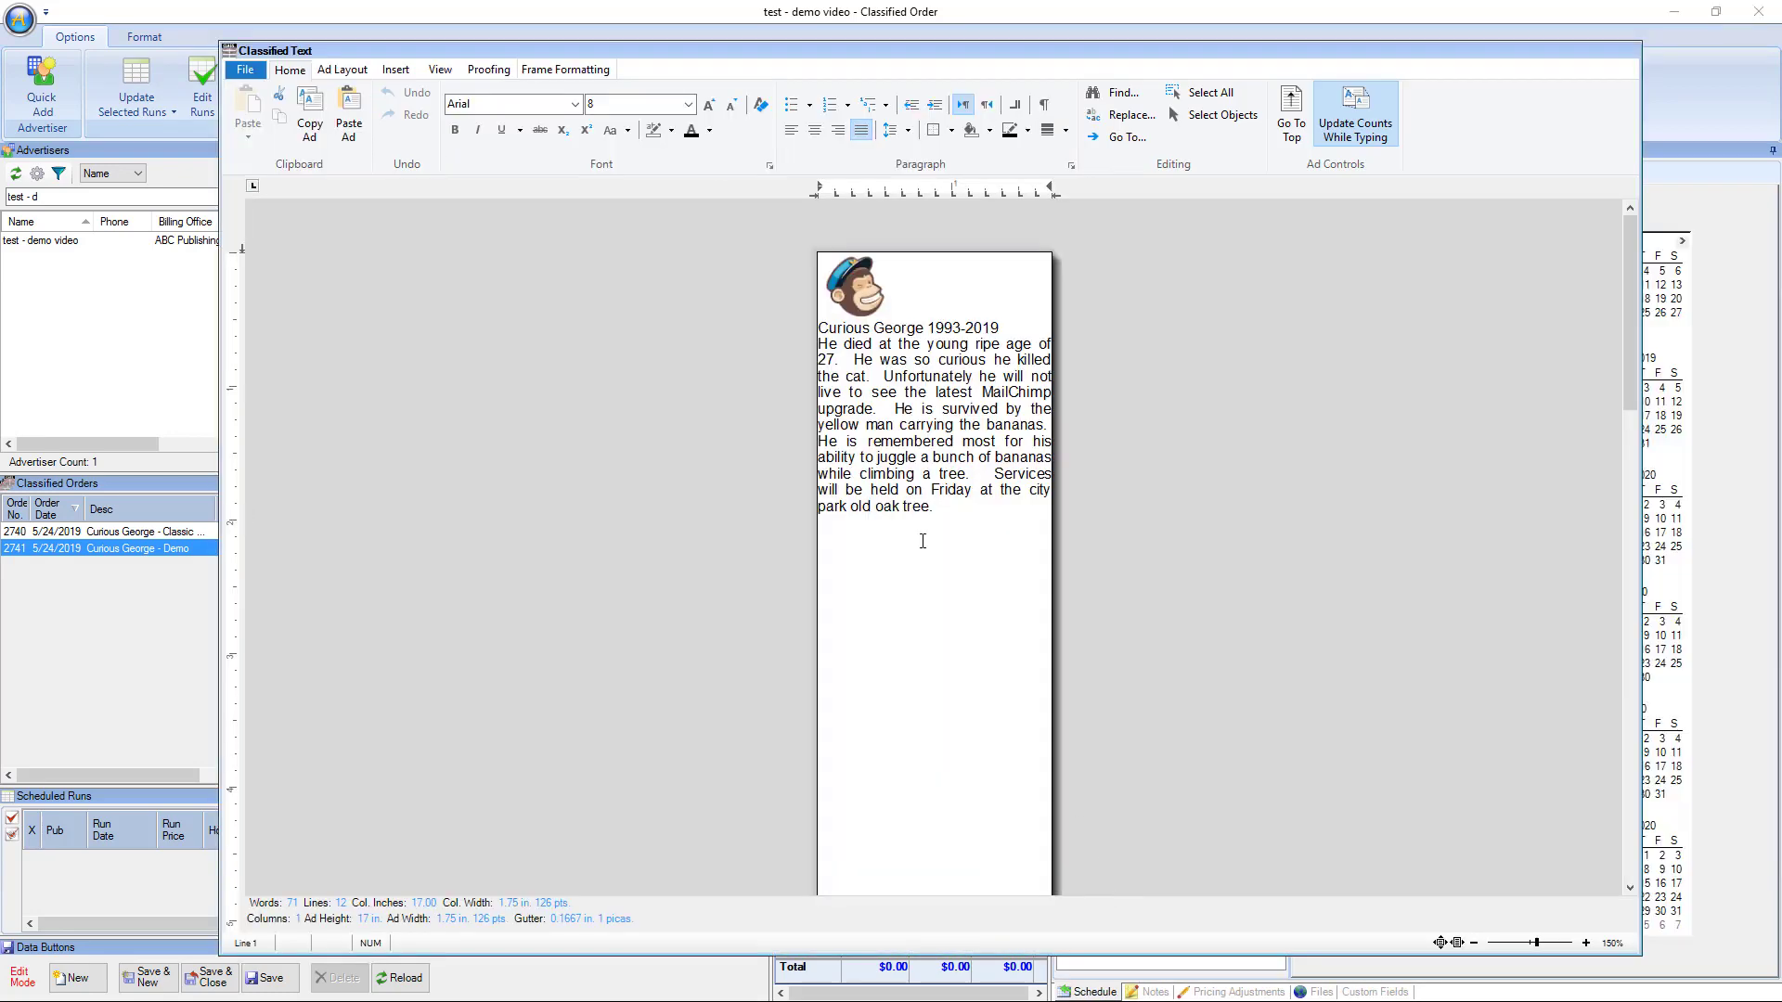
{"action": "left_click_drag", "start_coordinate": [1155, 50], "coordinate": [1112, 67]}
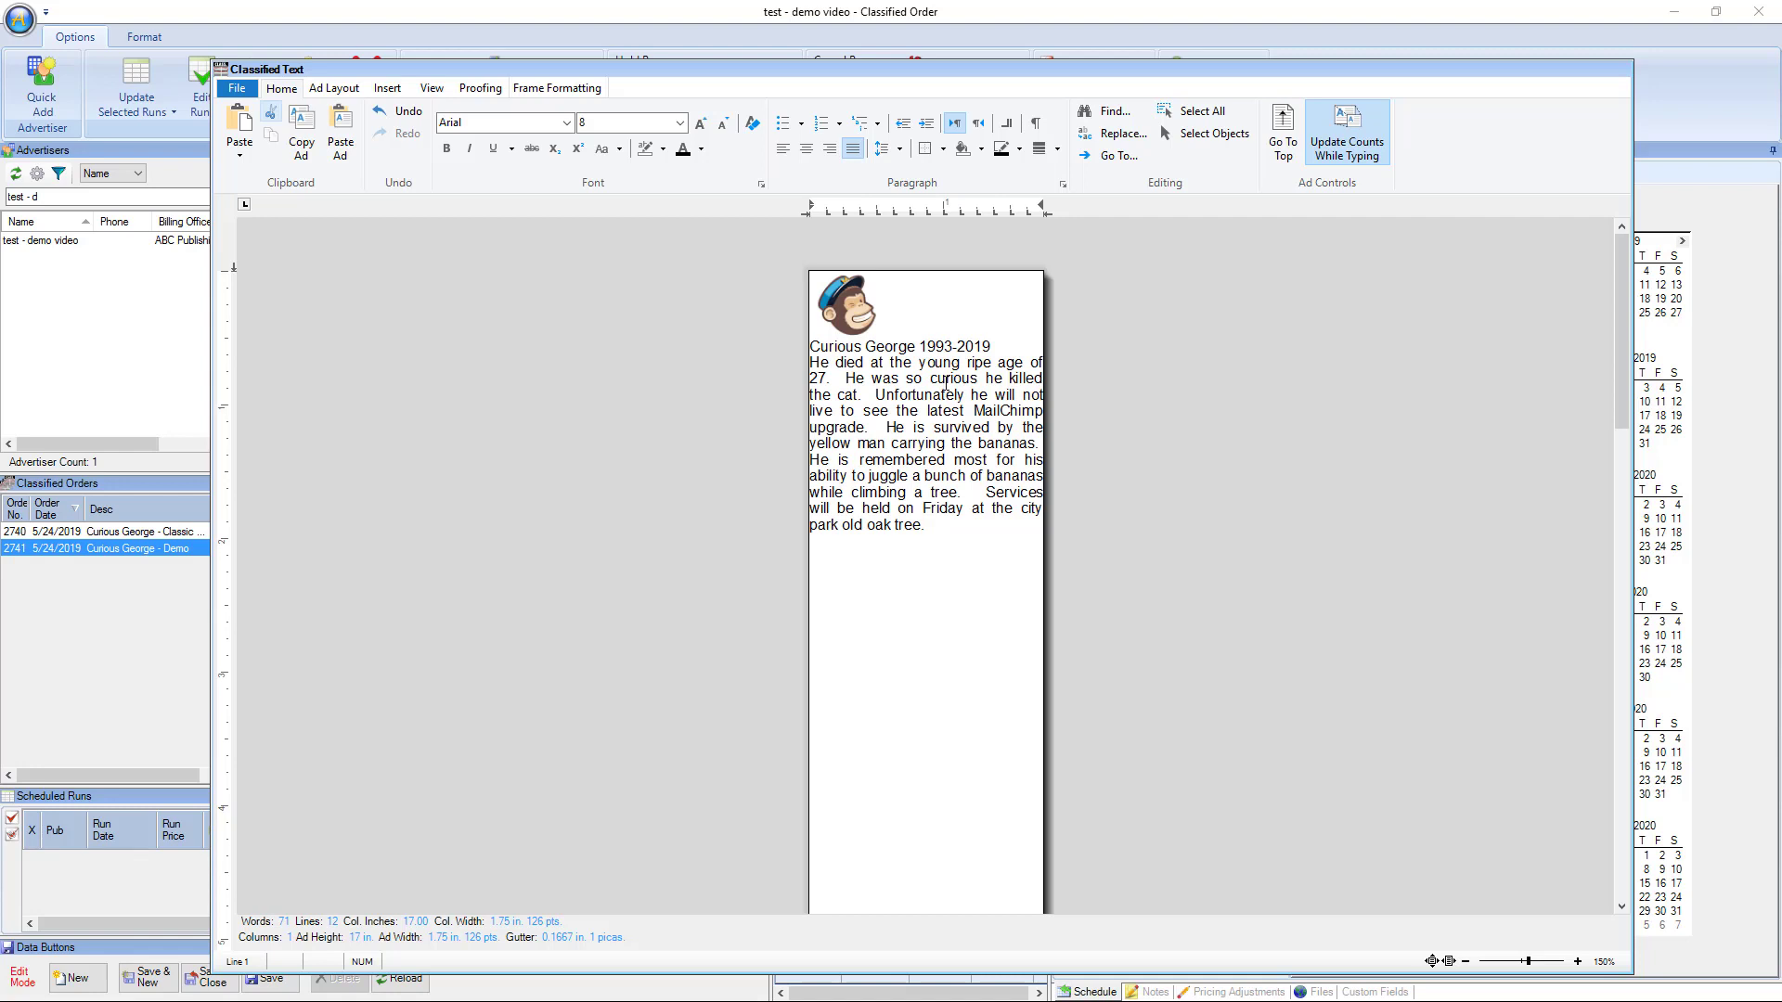
Step: Try a green ad background and restore the background colour to Automatic
{"action": "left_click", "coordinate": [352, 90]}
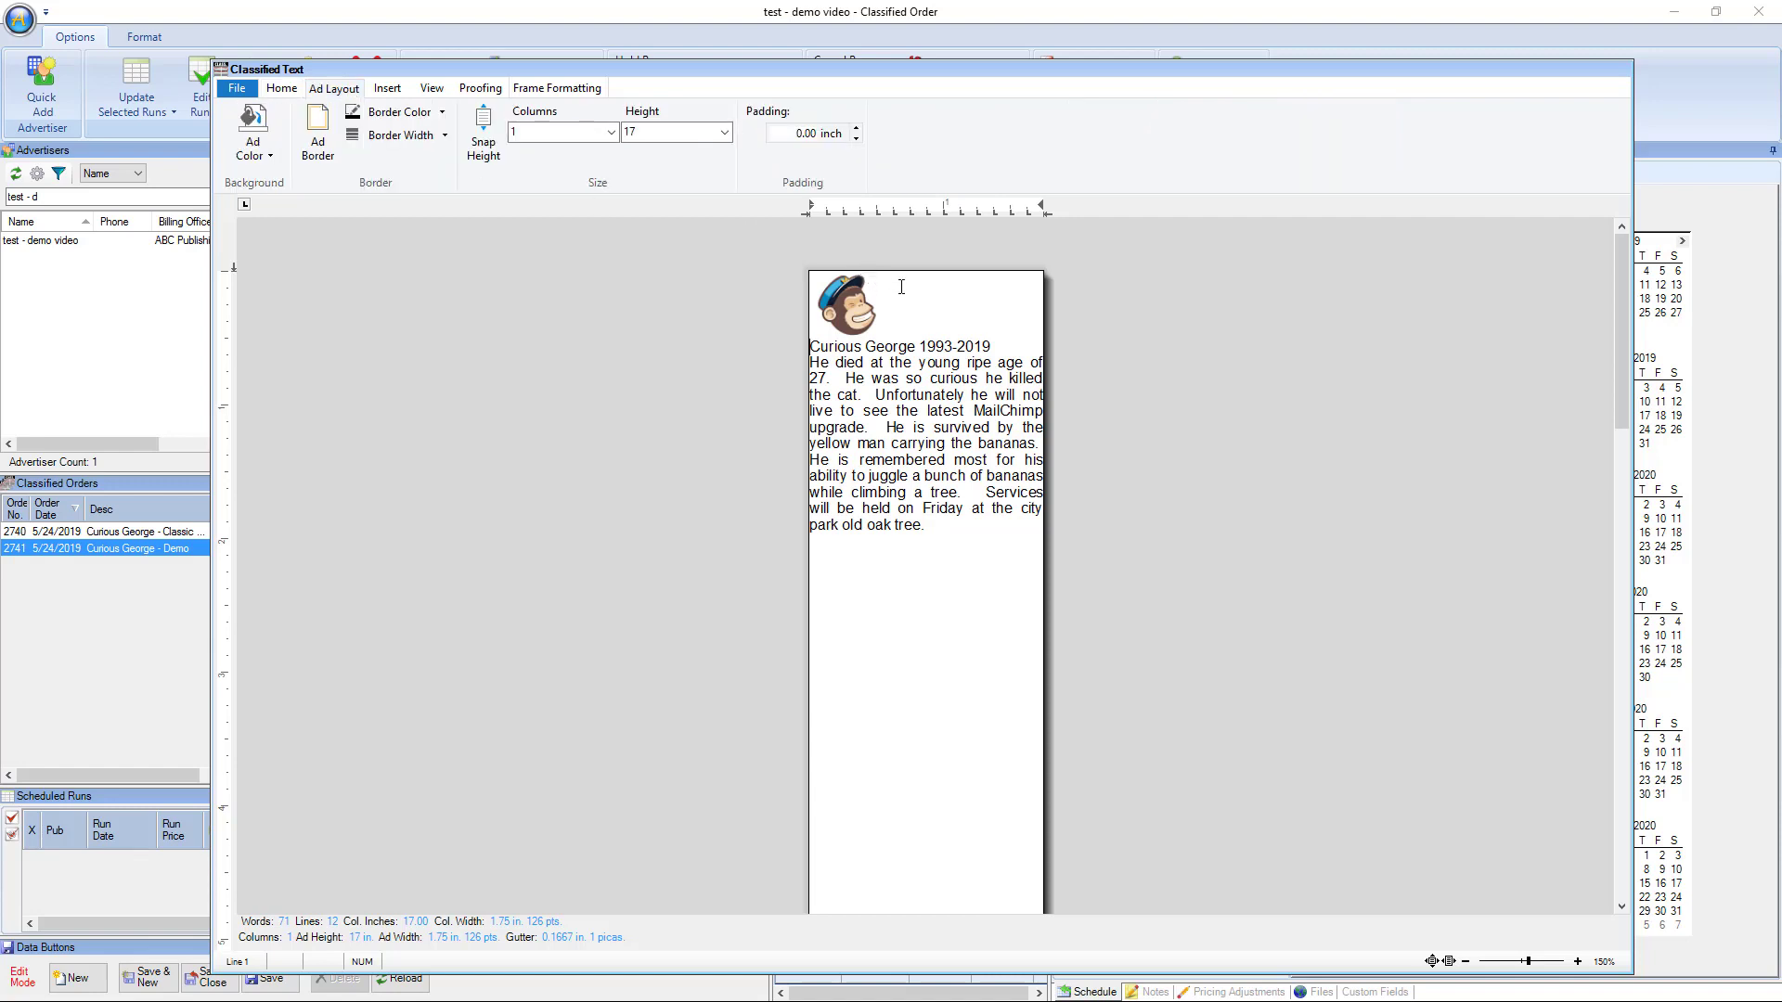
{"action": "left_click", "coordinate": [272, 155]}
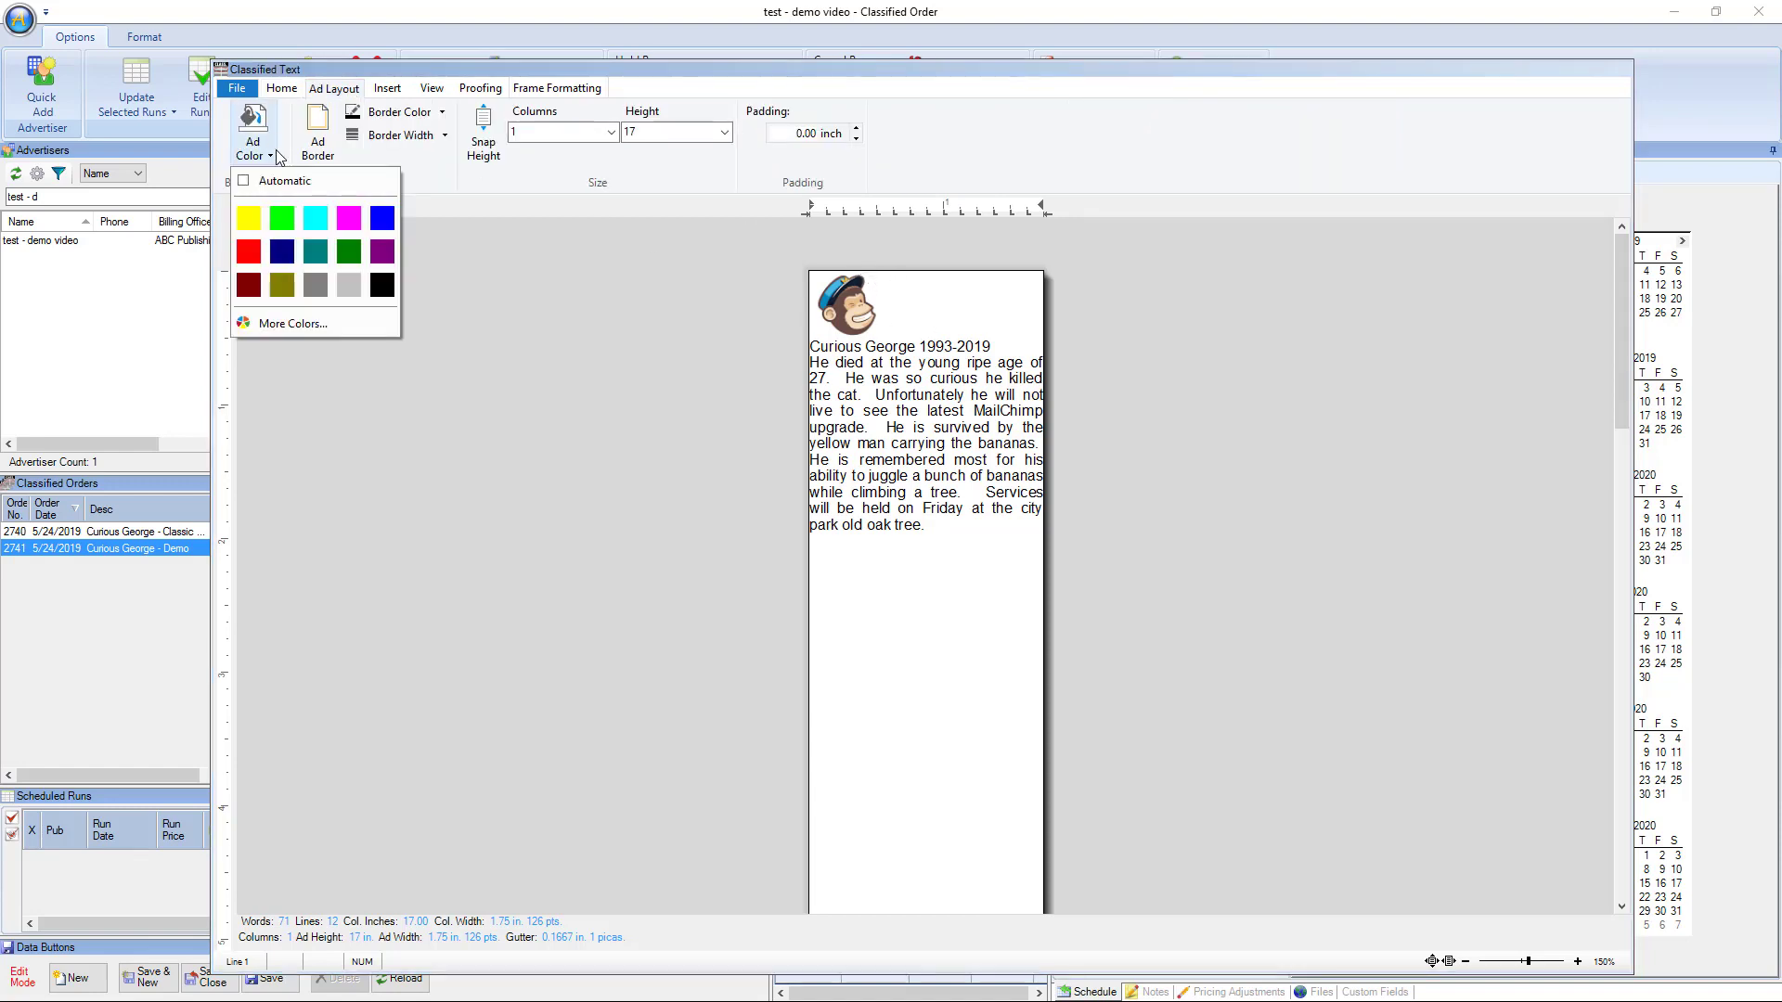
{"action": "left_click", "coordinate": [349, 252]}
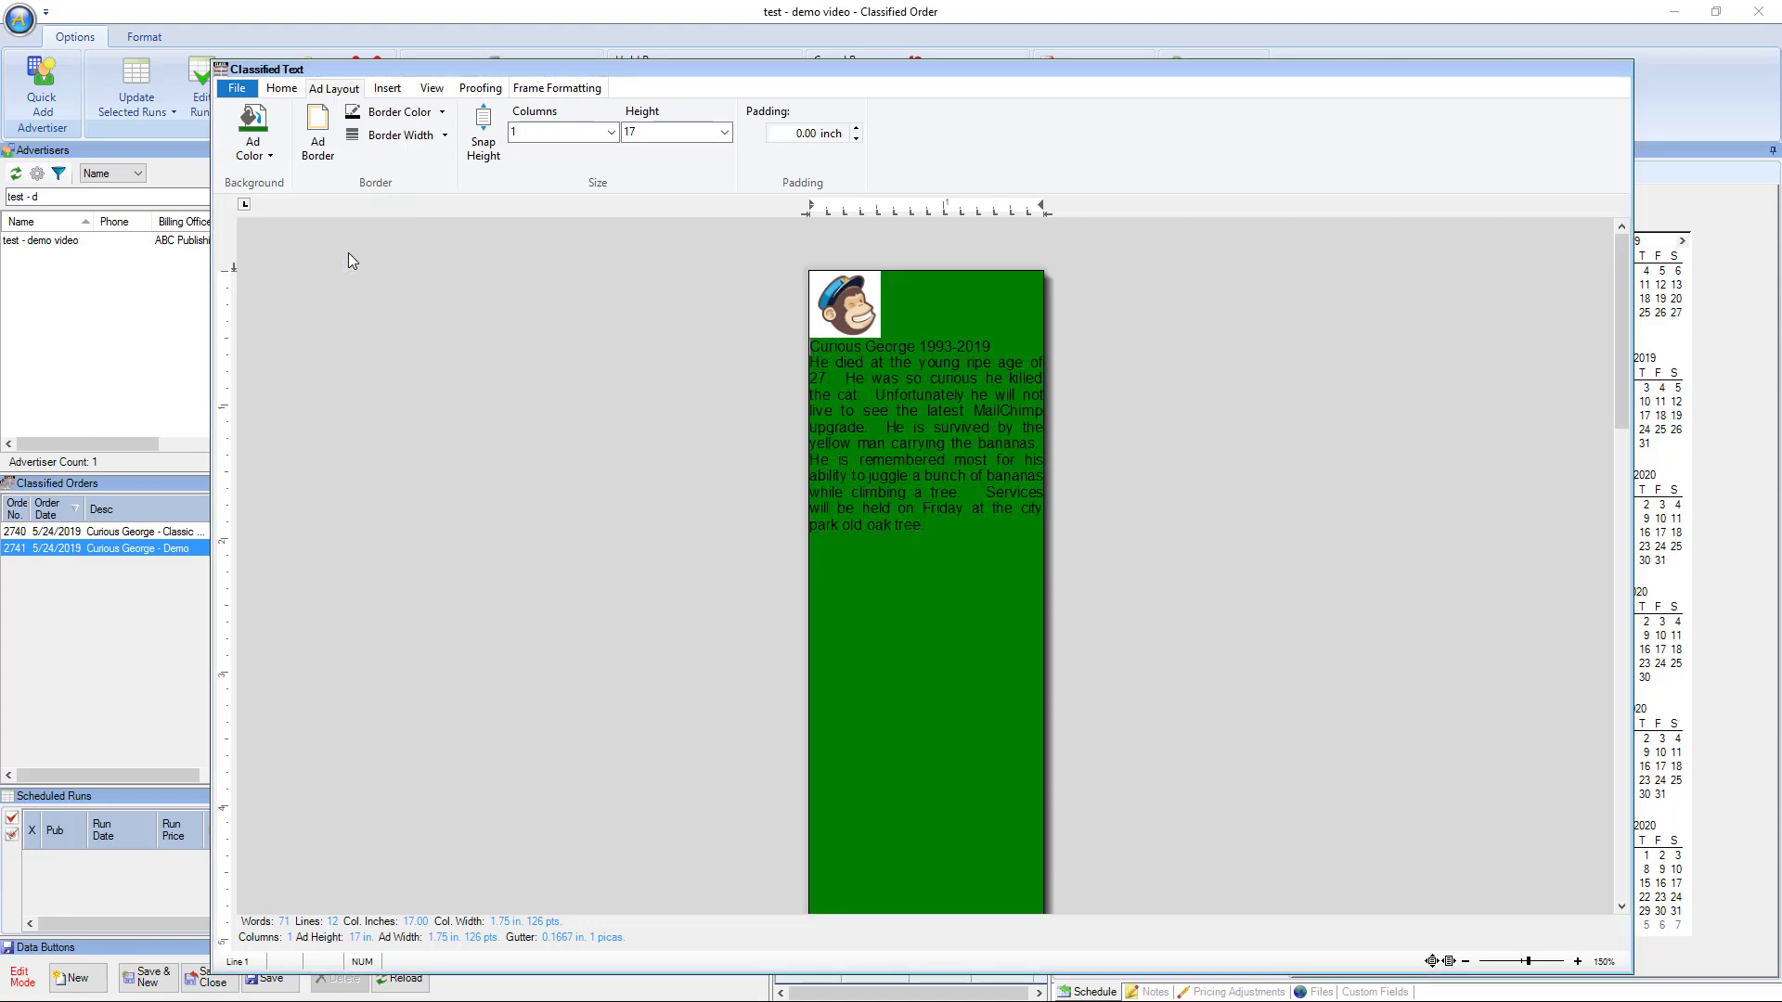
{"action": "left_click", "coordinate": [257, 153]}
{"action": "left_click", "coordinate": [285, 181]}
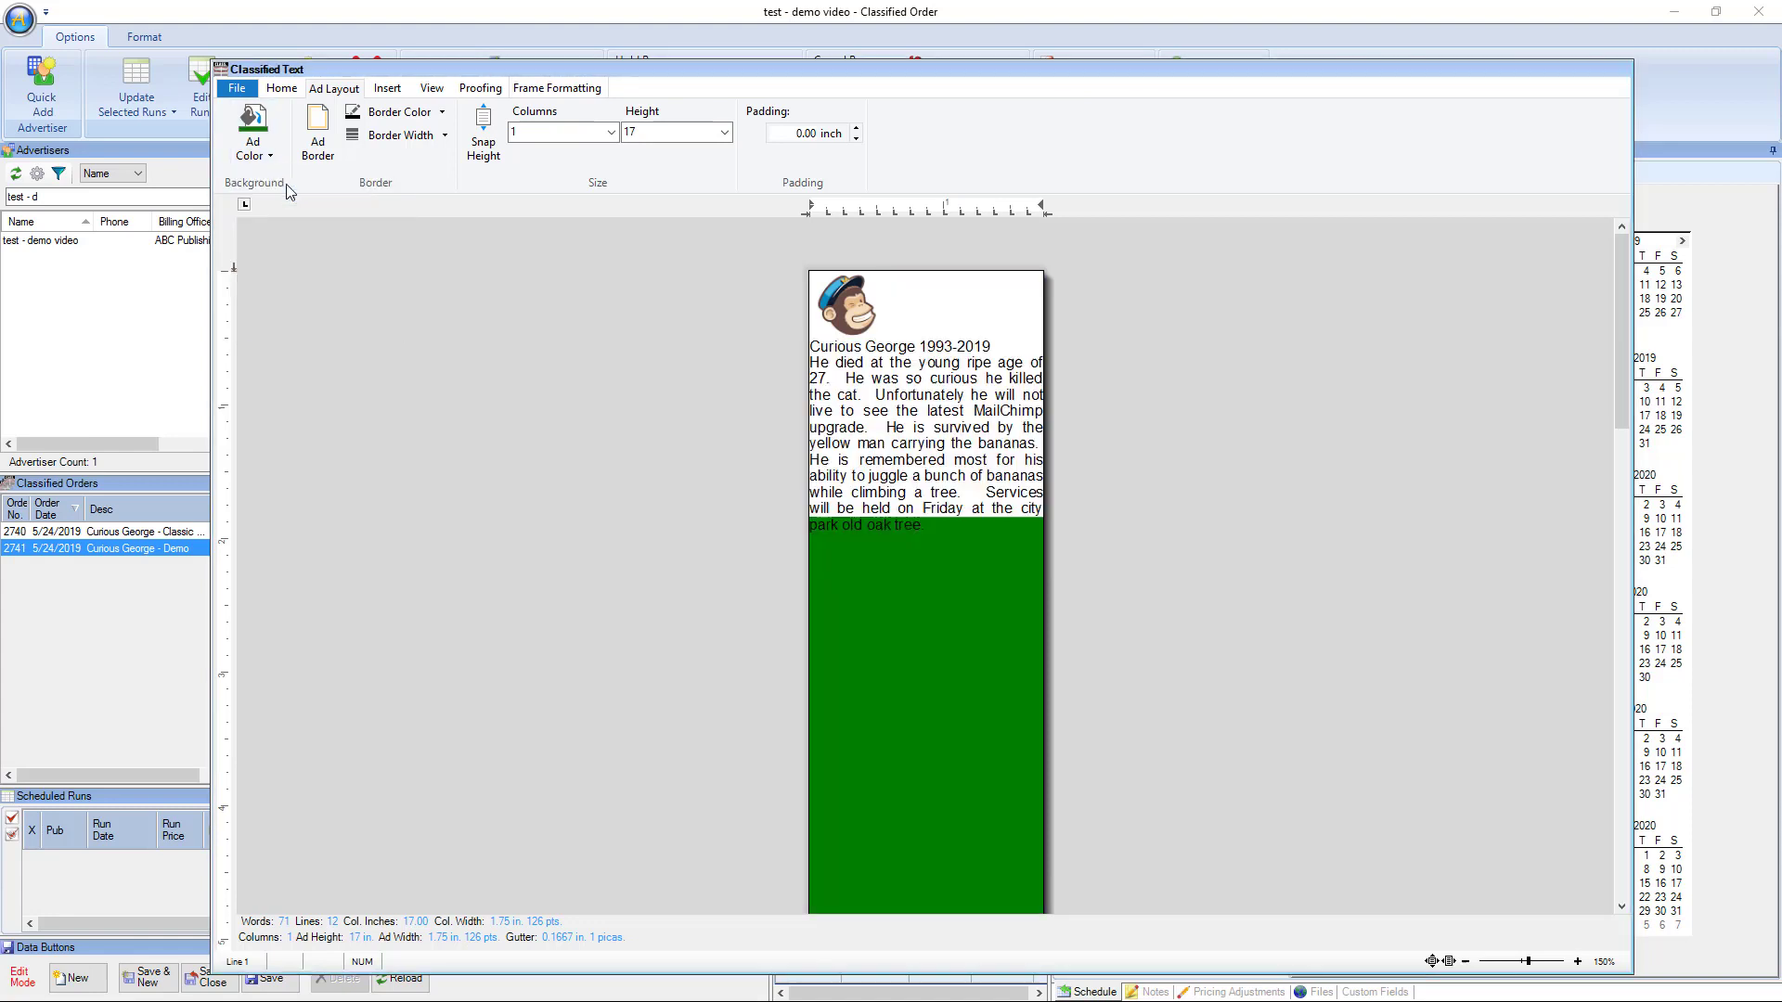
Step: Add a border around the ad and set the border width to 1.5
{"action": "left_click", "coordinate": [319, 135]}
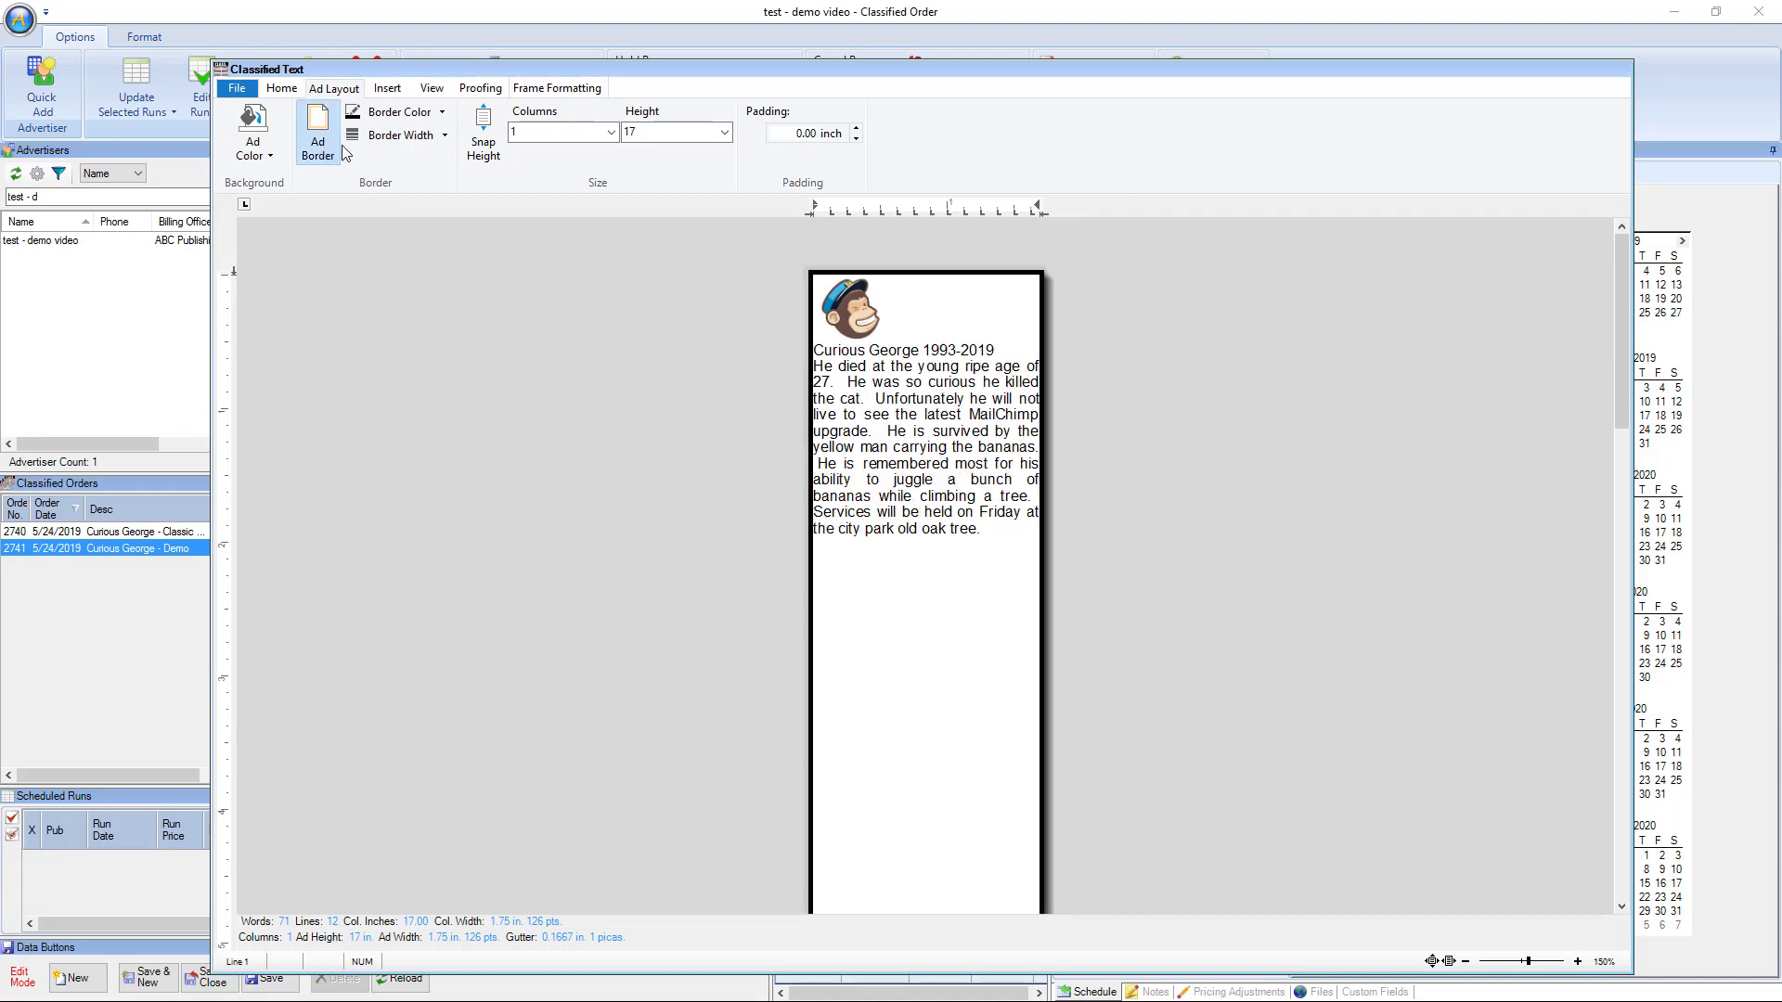
{"action": "left_click", "coordinate": [446, 116]}
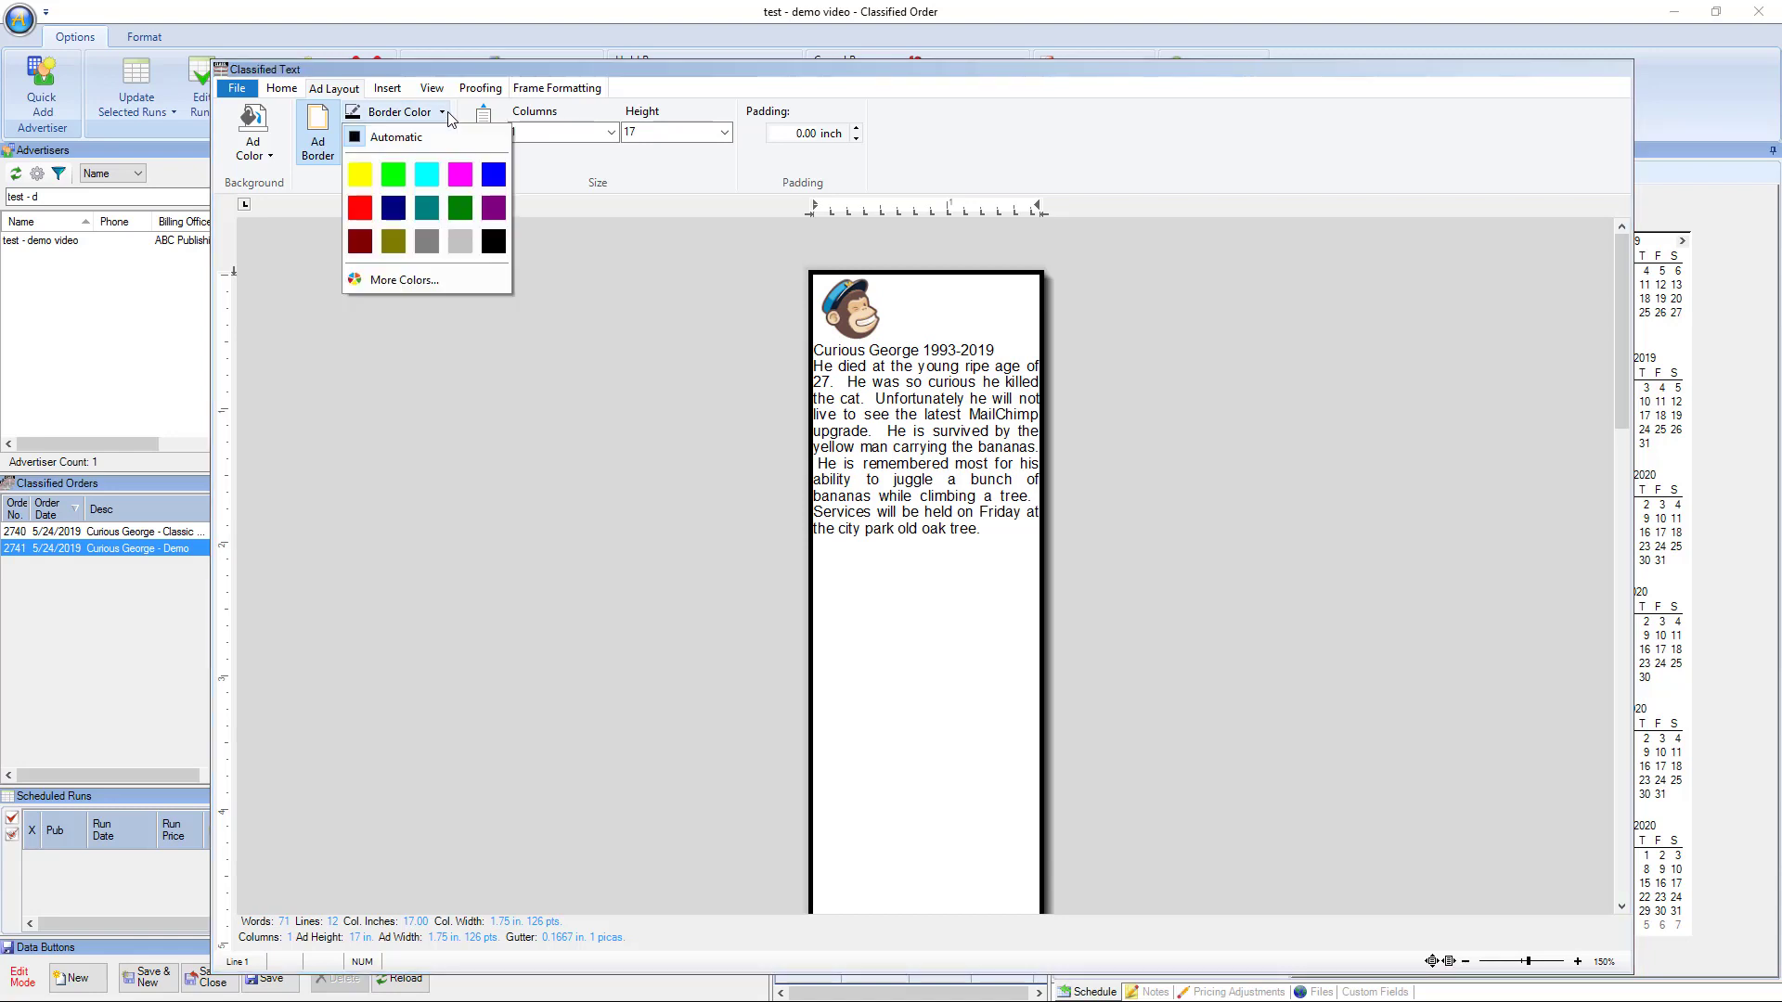
{"action": "left_click", "coordinate": [448, 115]}
{"action": "left_click", "coordinate": [444, 136]}
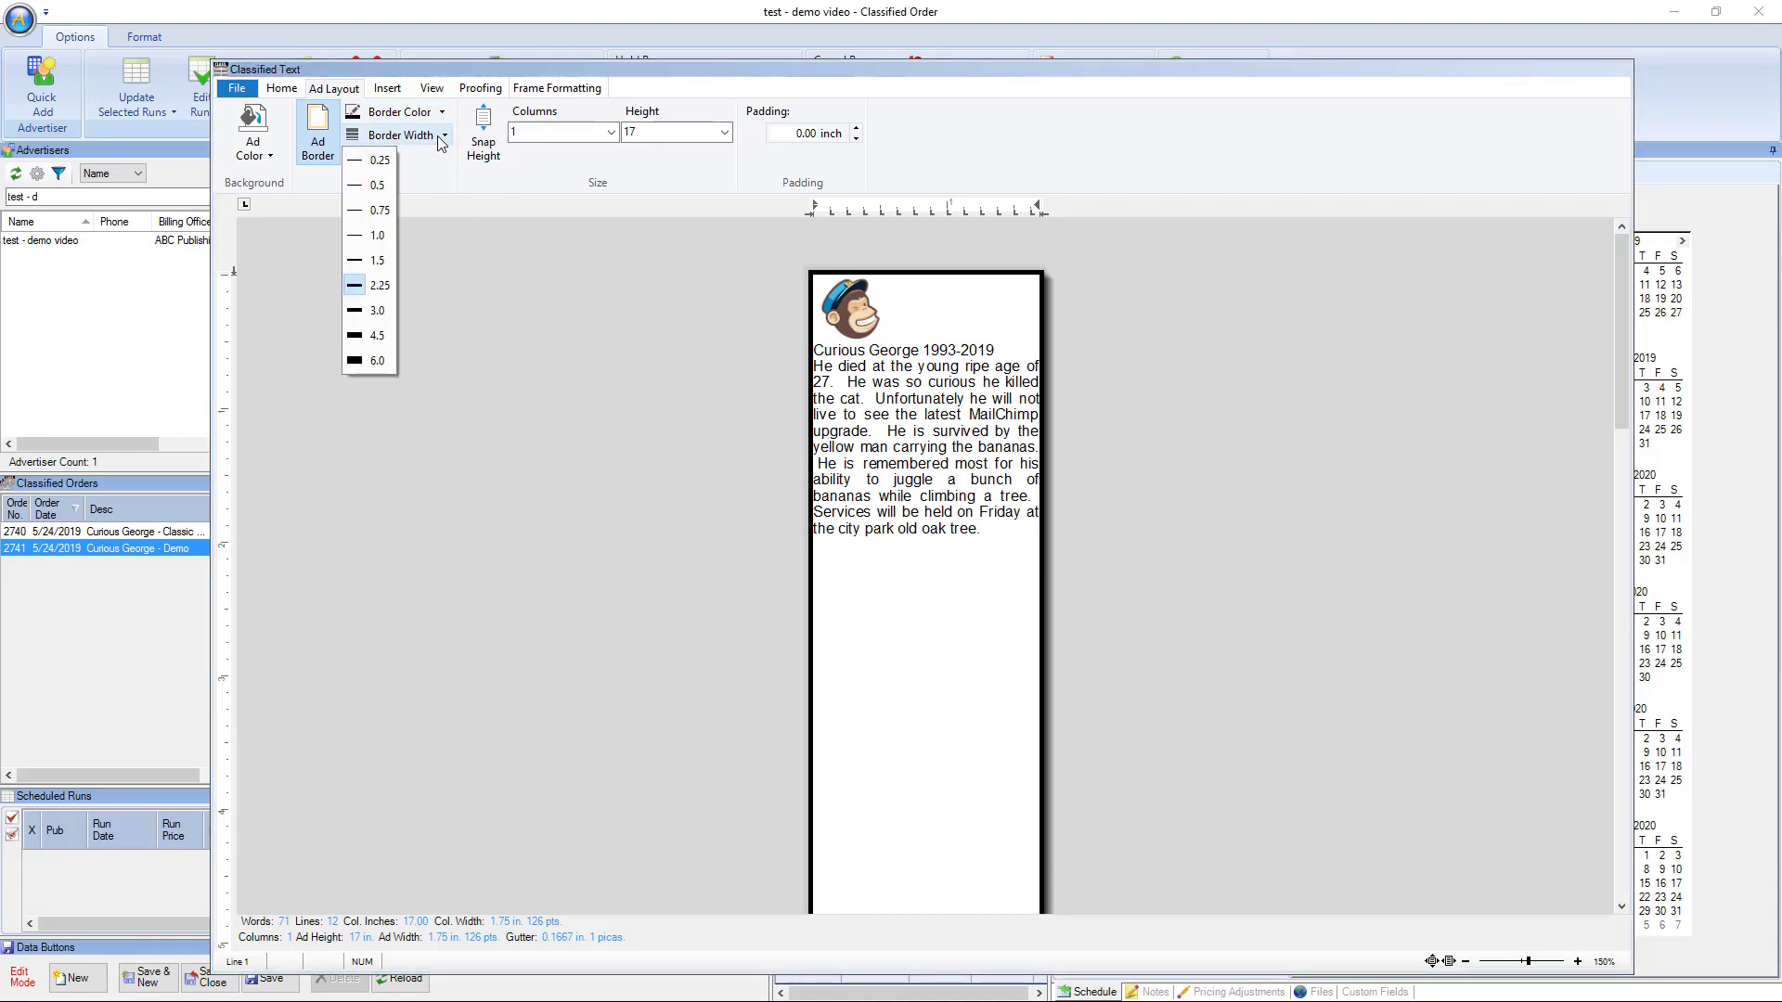
{"action": "left_click", "coordinate": [372, 263]}
Step: Set the ad size to 2 columns wide and 2.25 high
{"action": "left_click", "coordinate": [610, 132]}
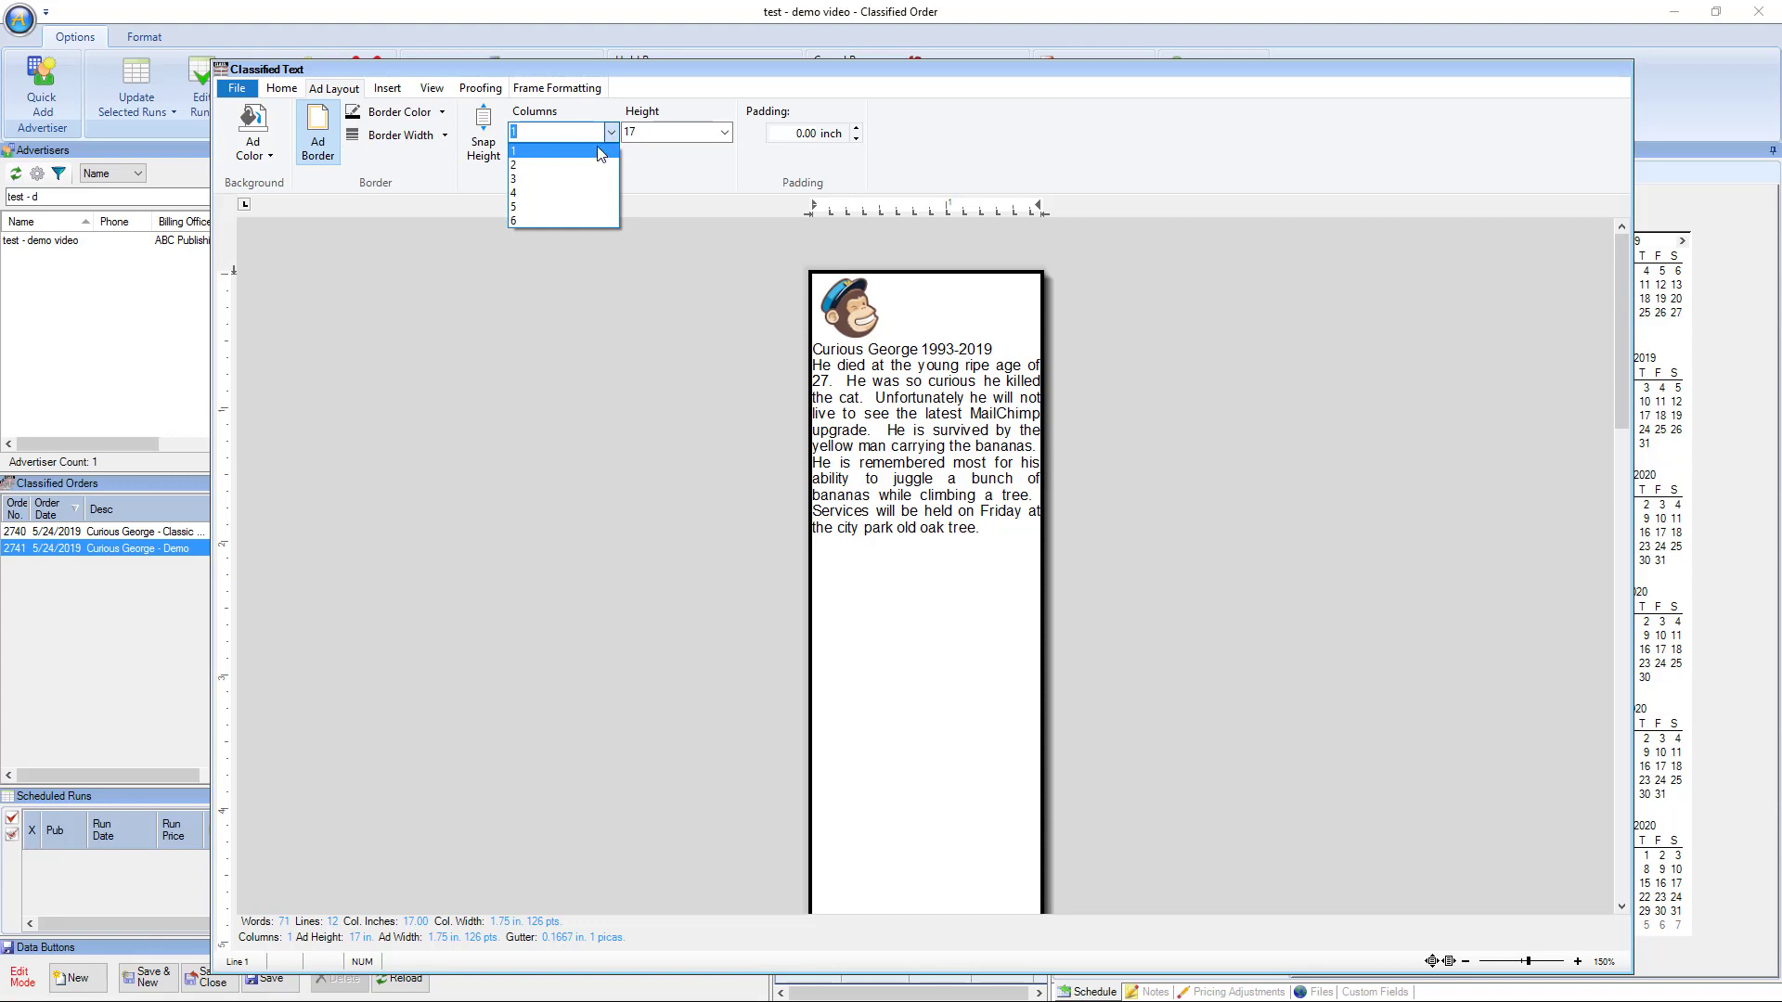
{"action": "left_click", "coordinate": [574, 167]}
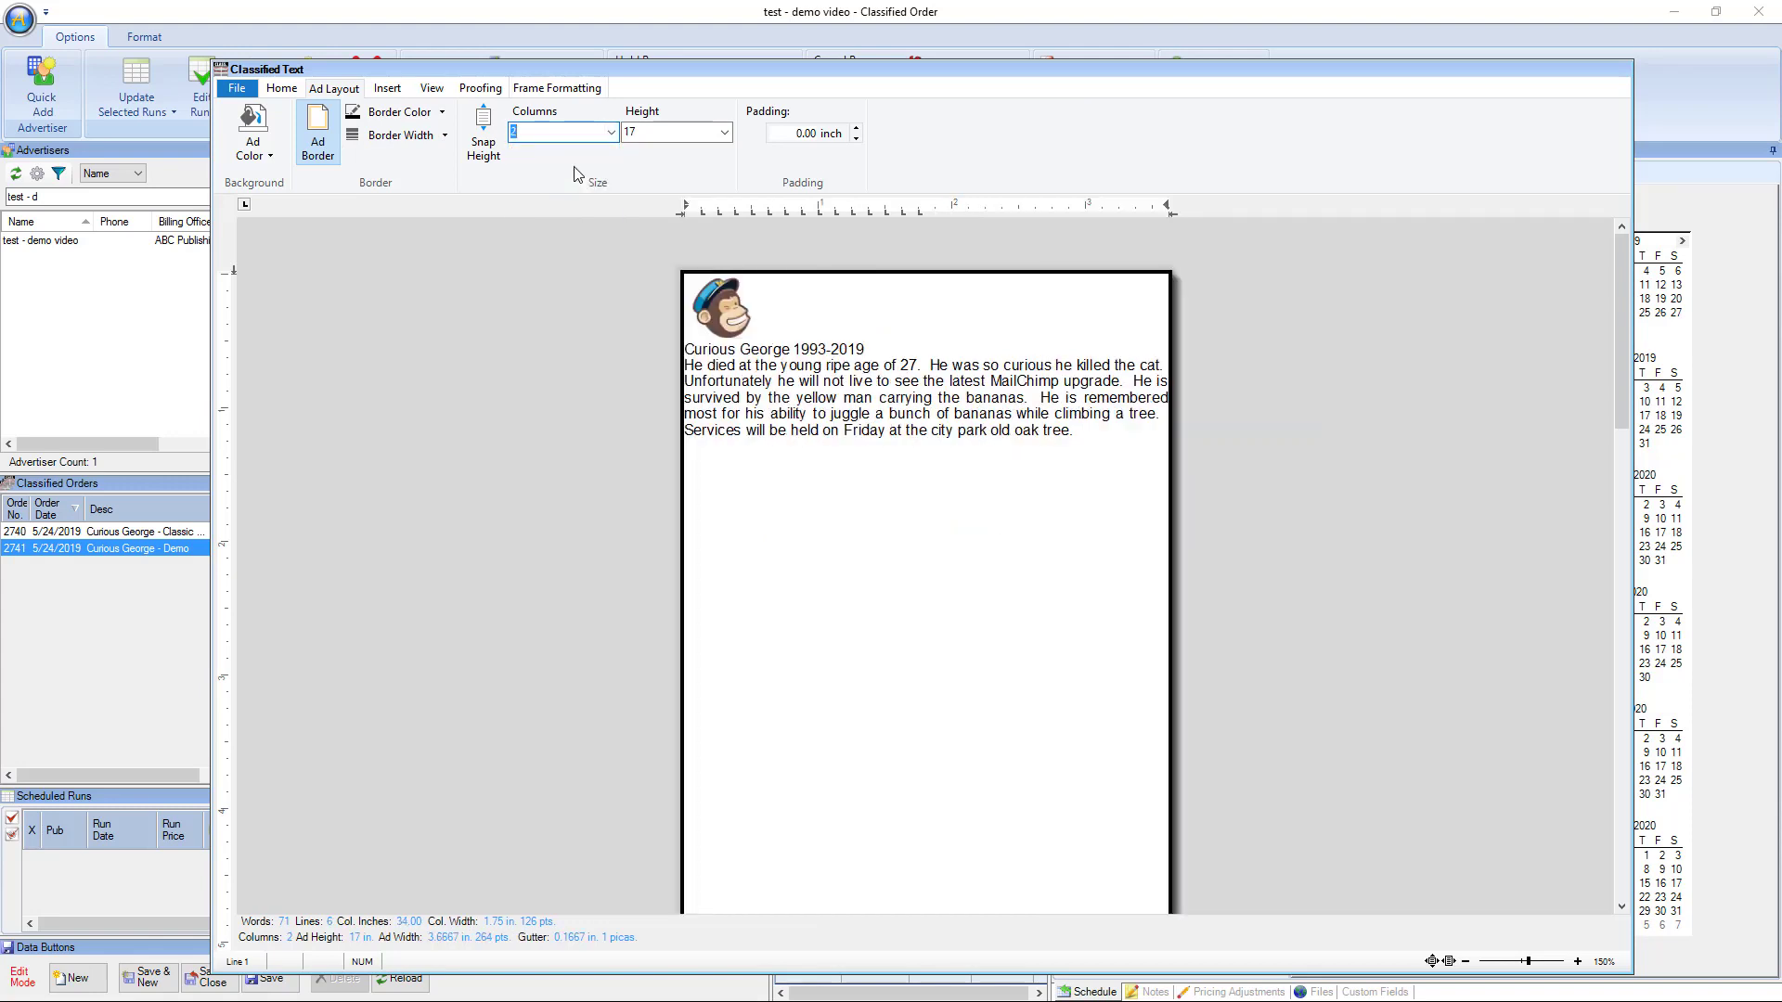
{"action": "left_click", "coordinate": [724, 132]}
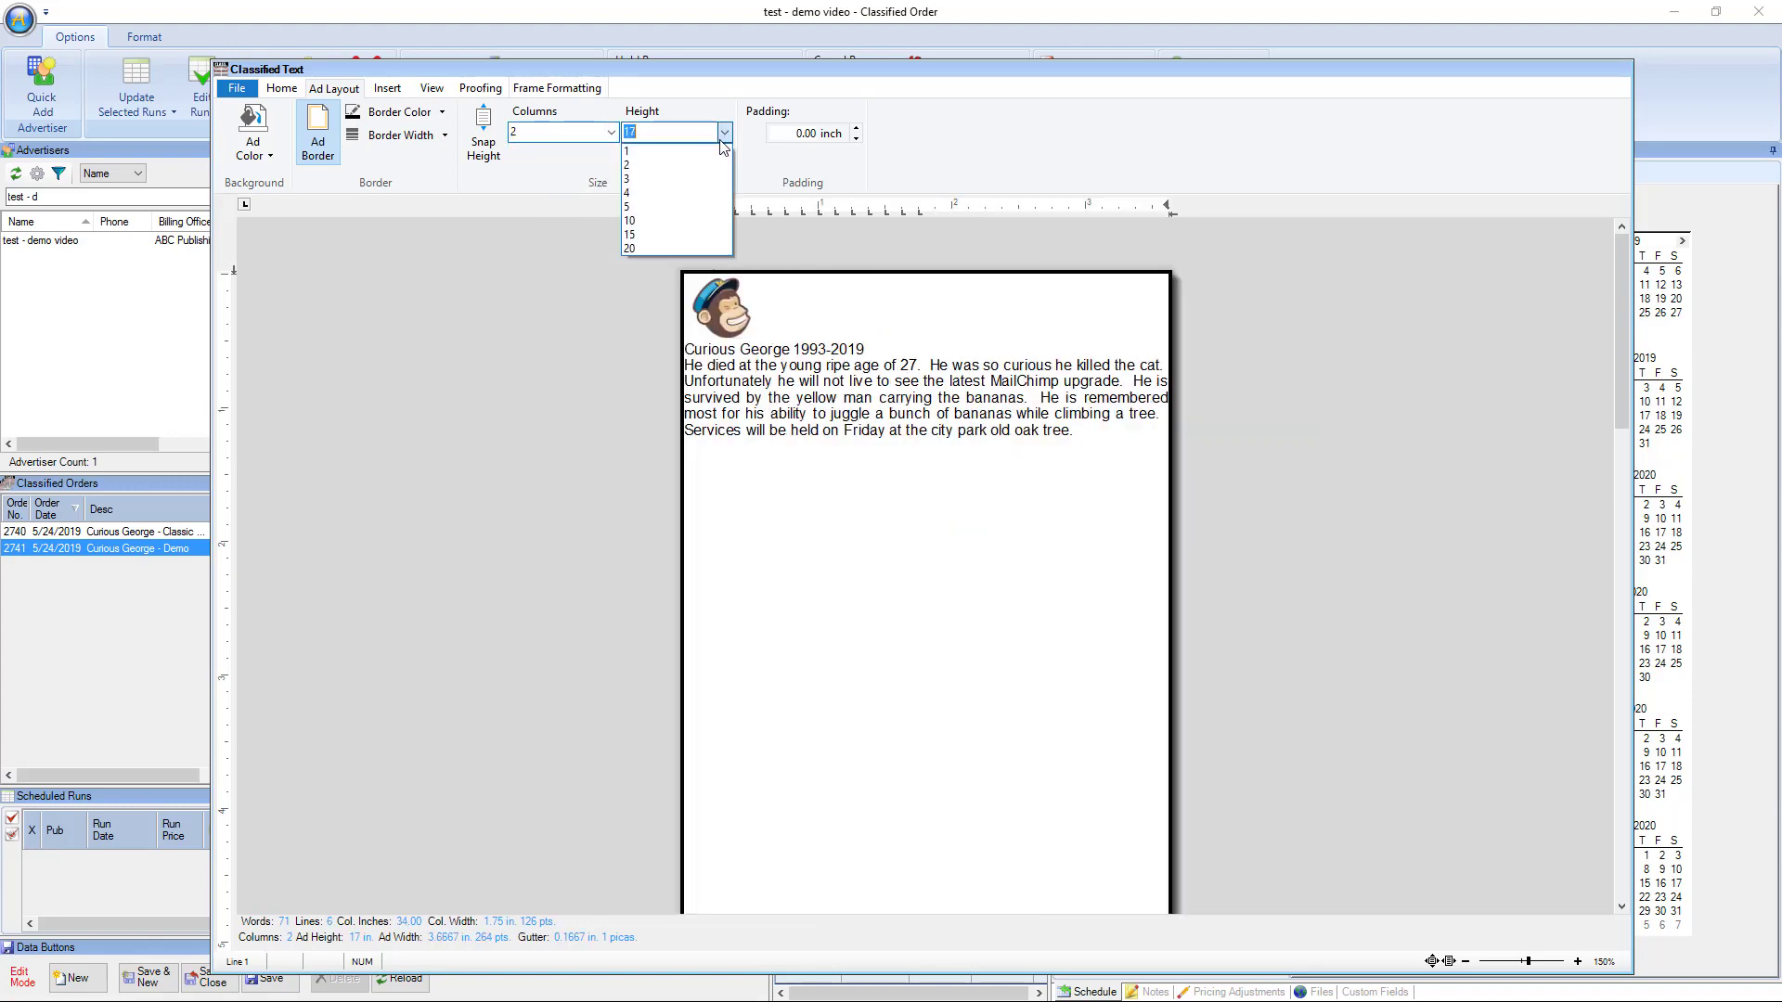
{"action": "left_click", "coordinate": [673, 179]}
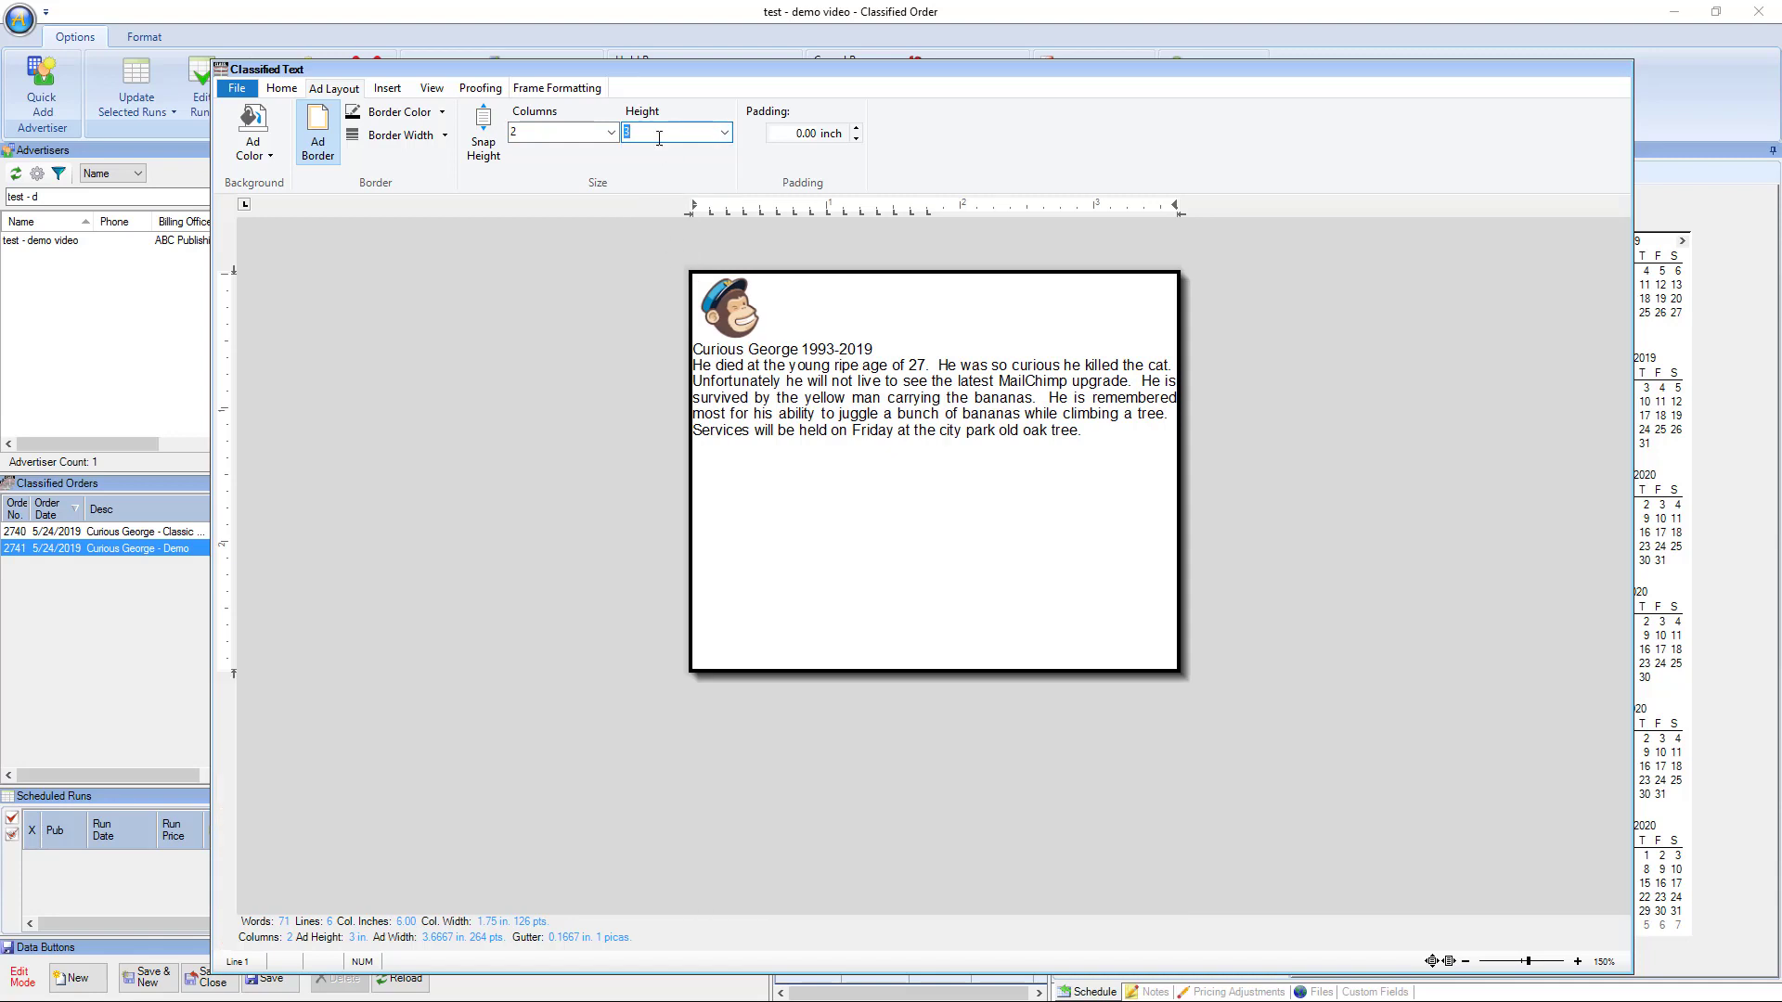
{"action": "type", "text": "2.25"}
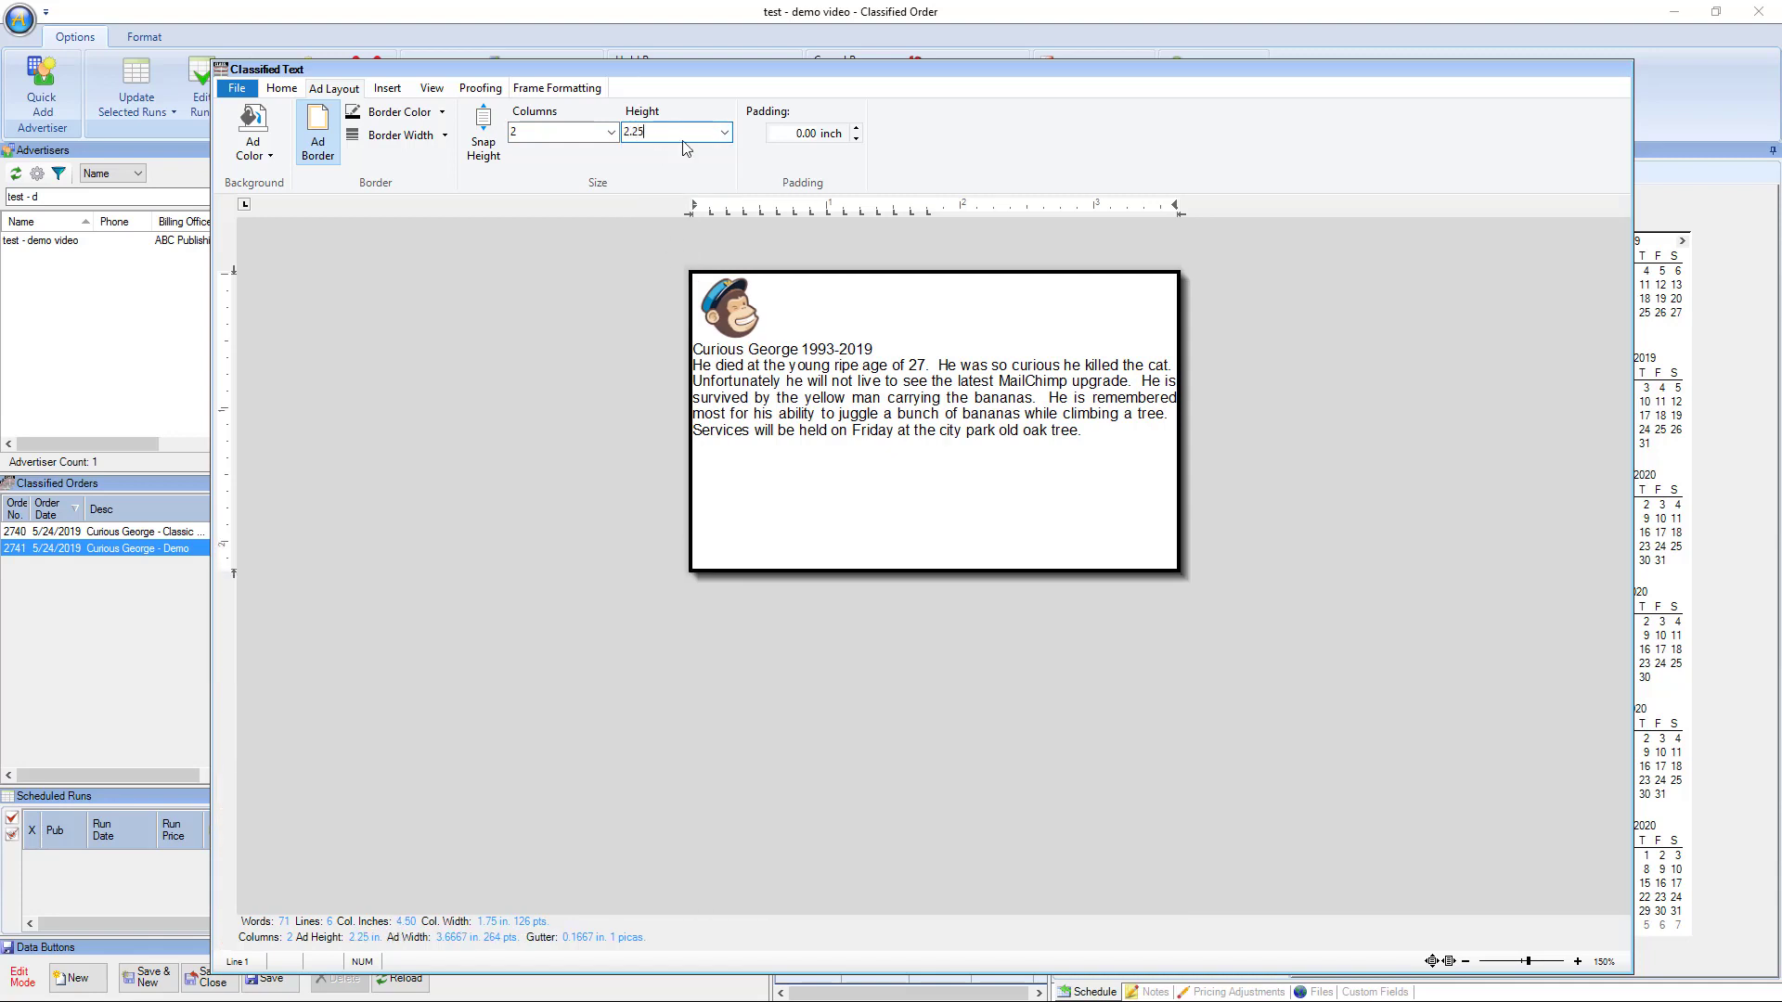
Step: Snap the ad's height to fit its text and image
{"action": "left_click", "coordinate": [485, 156]}
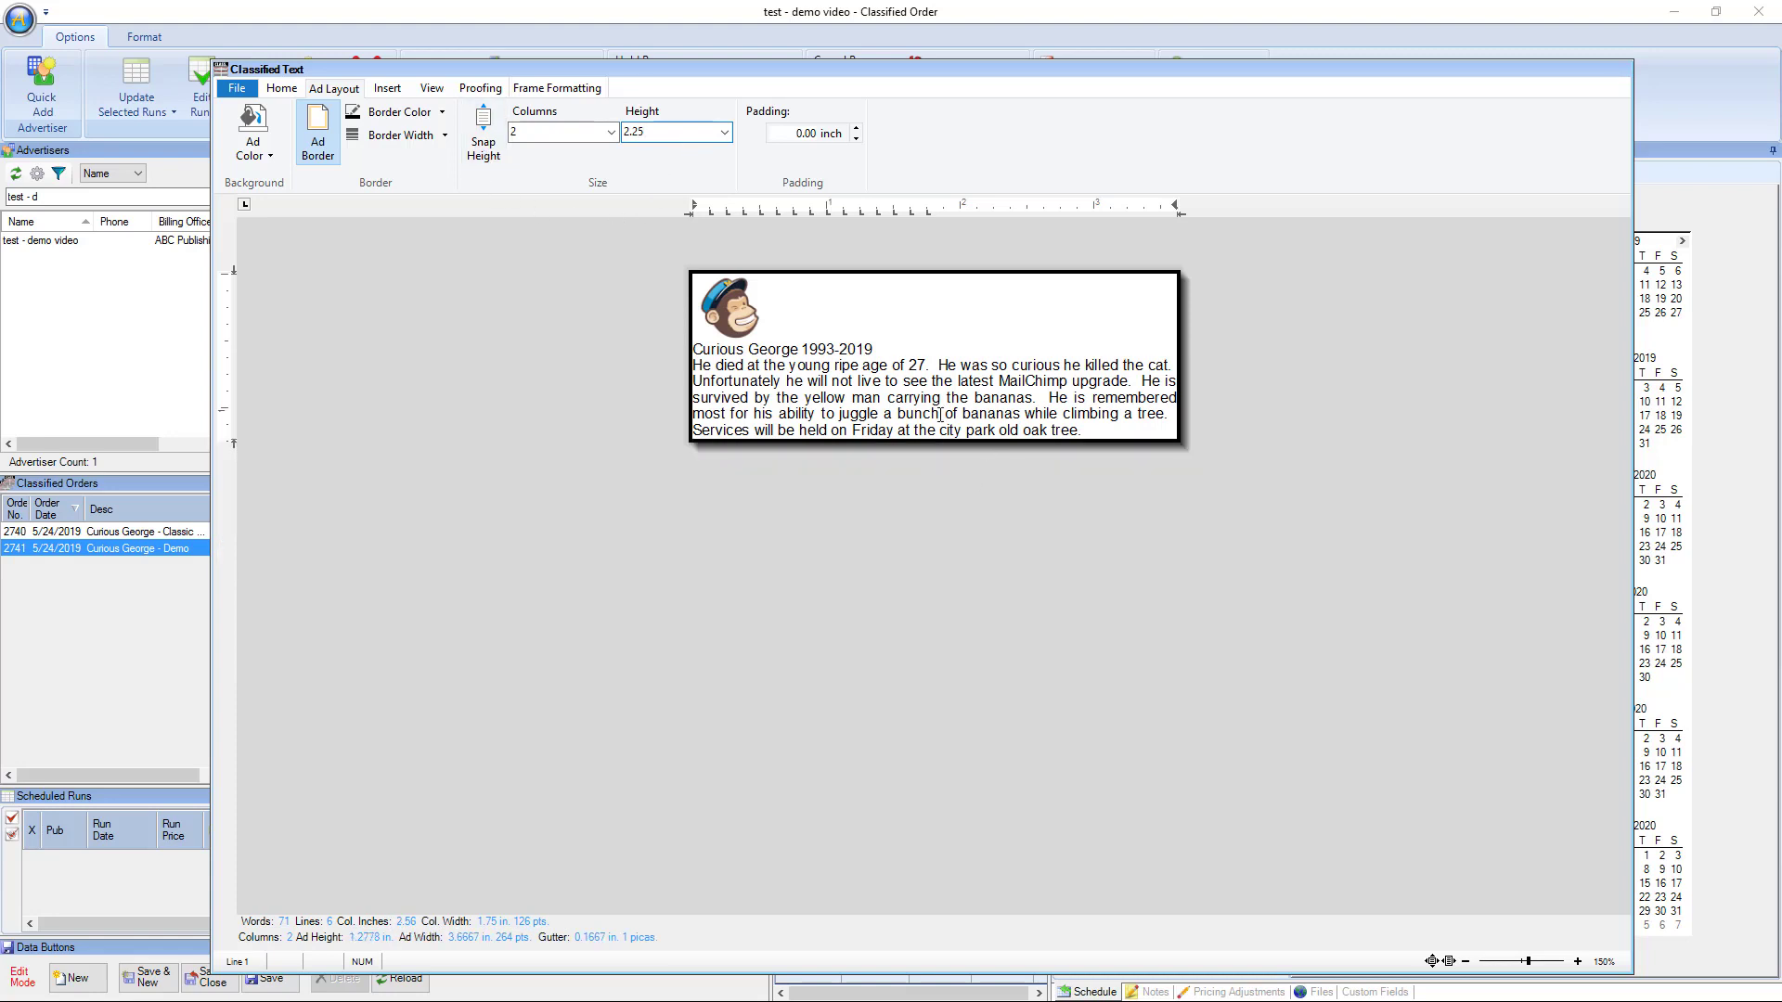
{"action": "left_click", "coordinate": [1000, 382]}
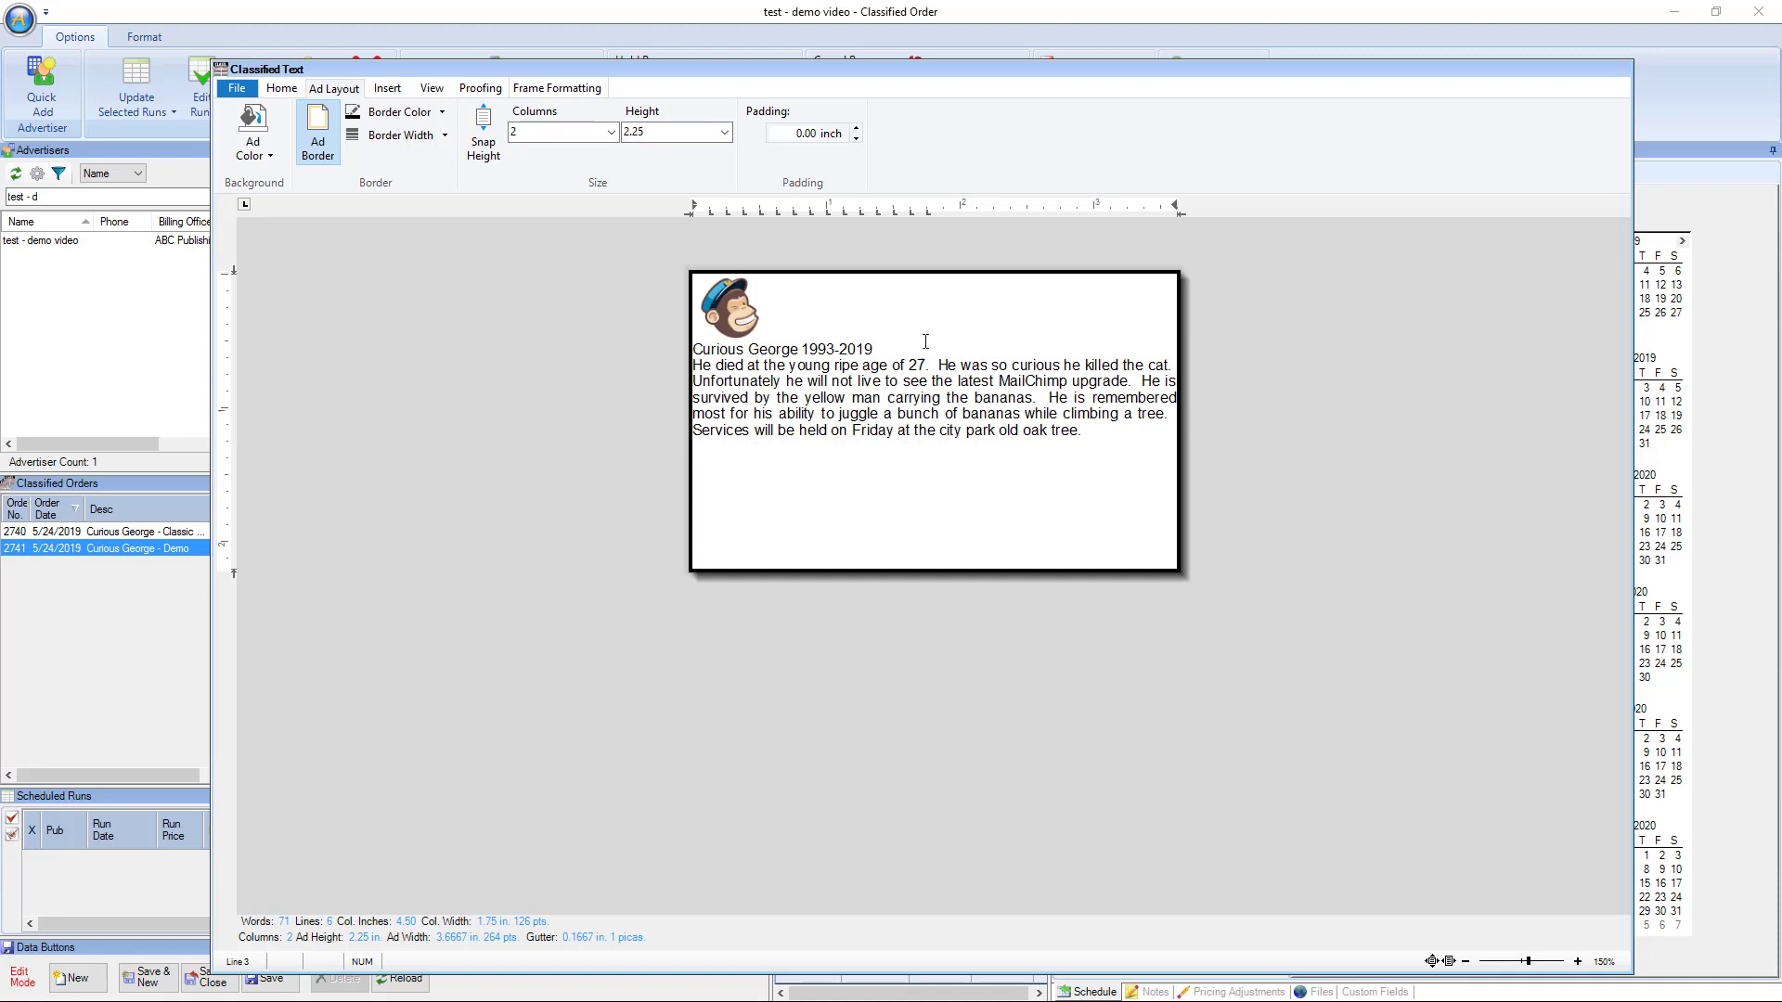
{"action": "left_click", "coordinate": [590, 137]}
{"action": "left_click", "coordinate": [483, 134]}
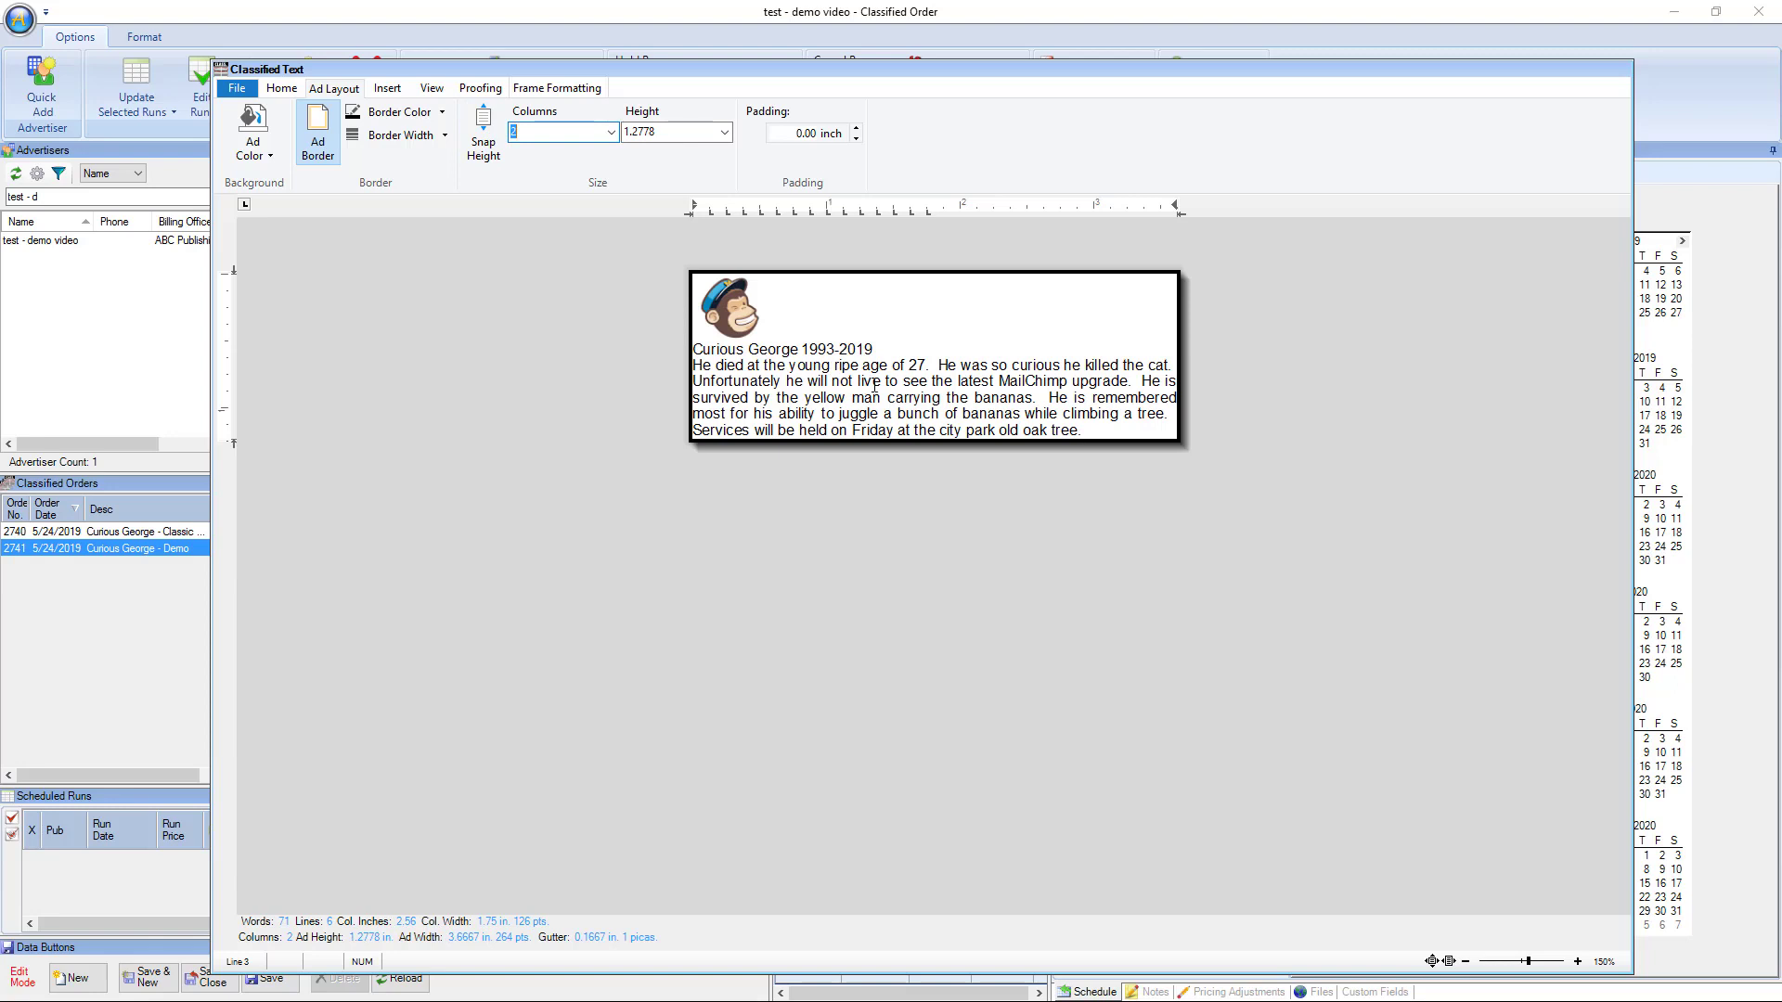
Step: Widen the ad to 3 columns
{"action": "left_click", "coordinate": [611, 131]}
{"action": "left_click", "coordinate": [568, 181]}
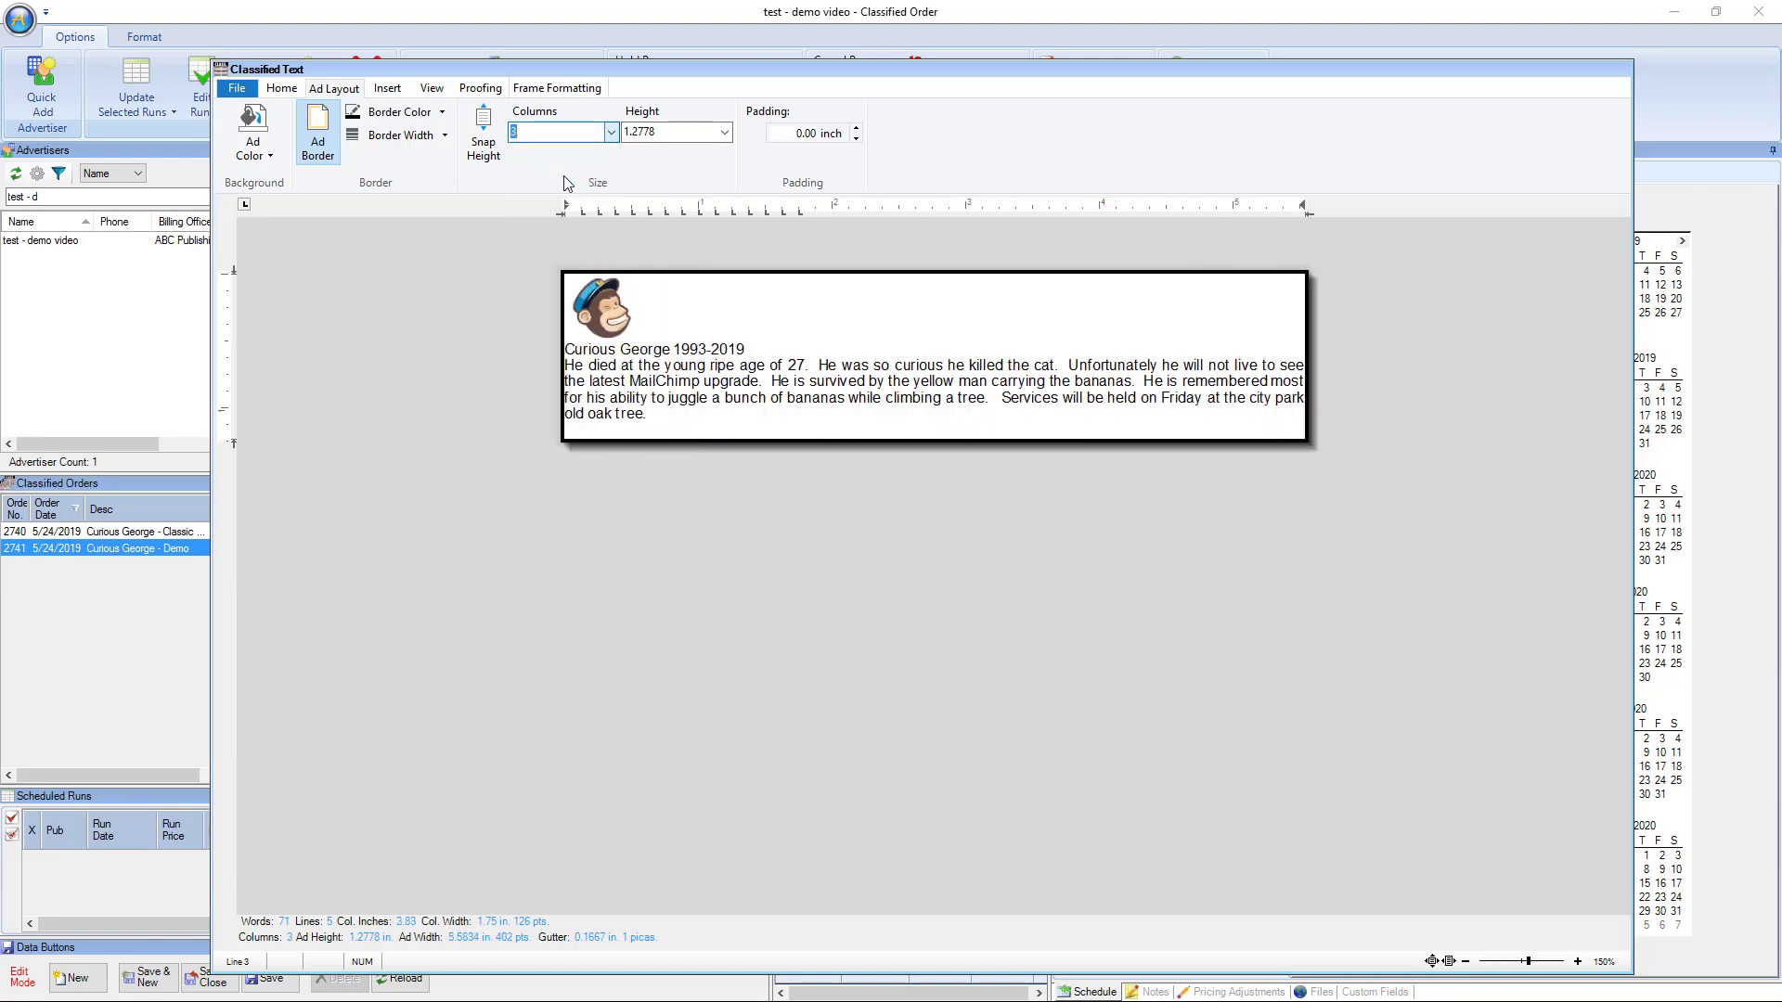
{"action": "left_click", "coordinate": [611, 132]}
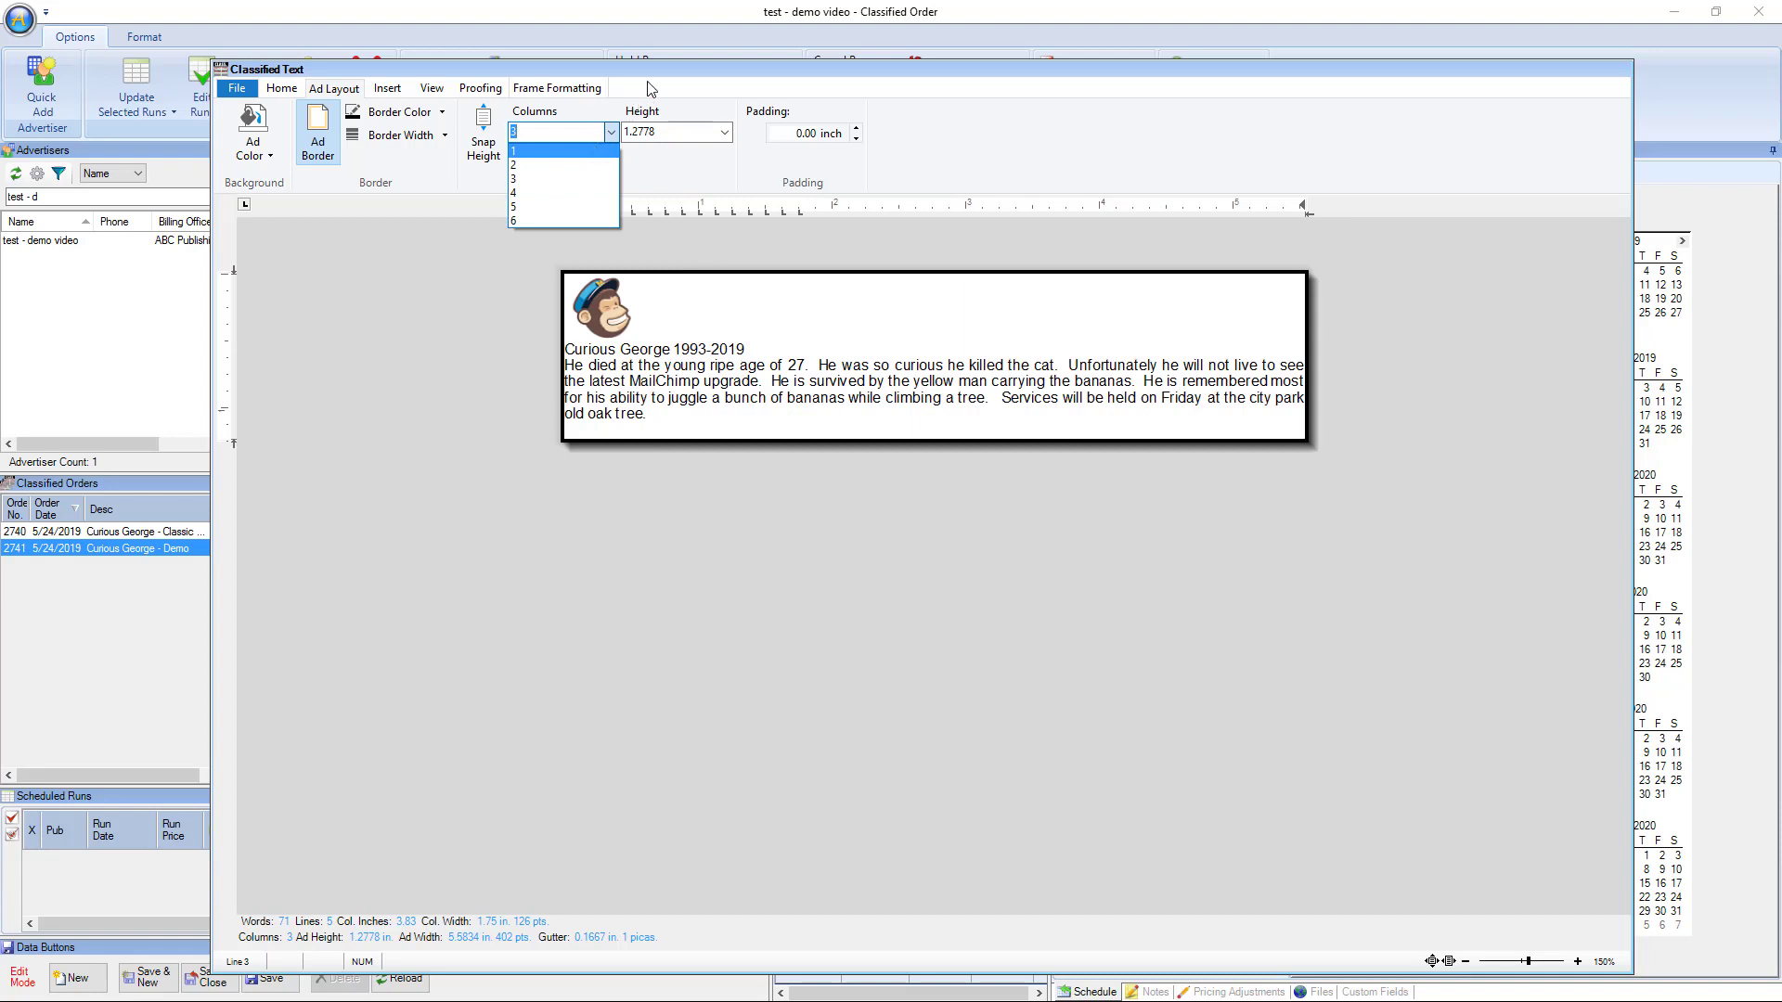
{"action": "left_click", "coordinate": [782, 313]}
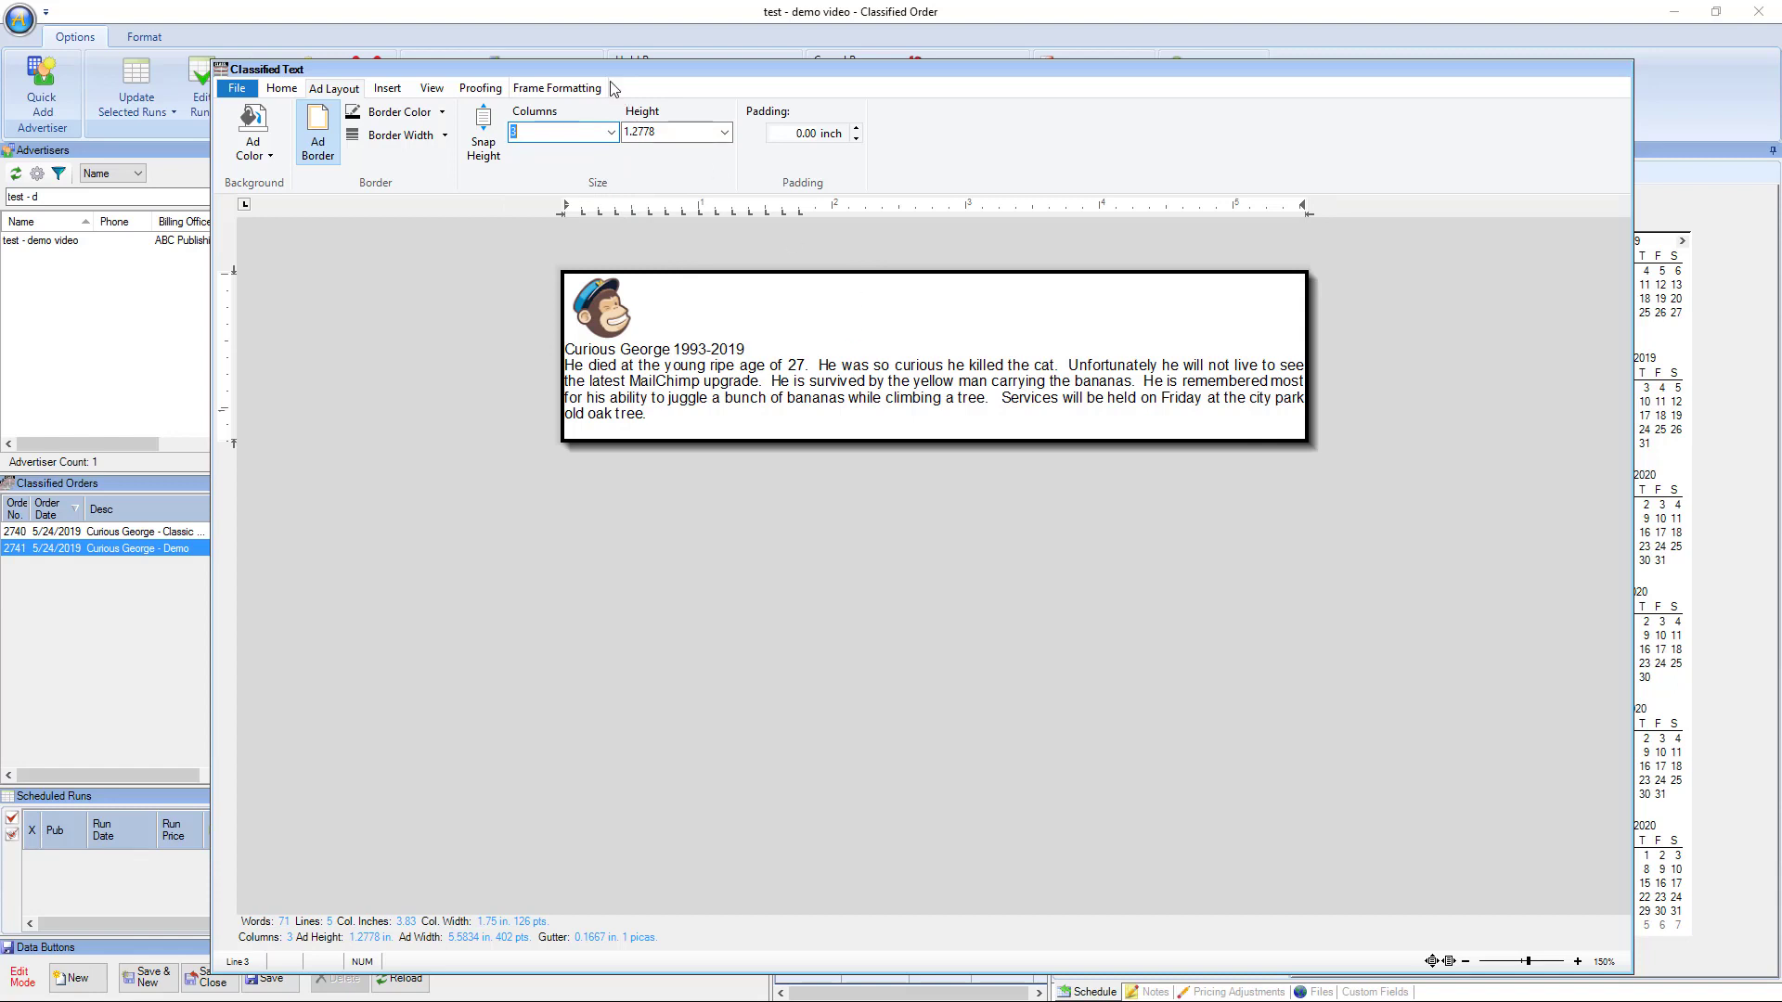
Step: Move the ad text editor aside to uncover the order fields and choose the _Services & Real Estate rate card
{"action": "left_click_drag", "start_coordinate": [594, 70], "coordinate": [847, 69]}
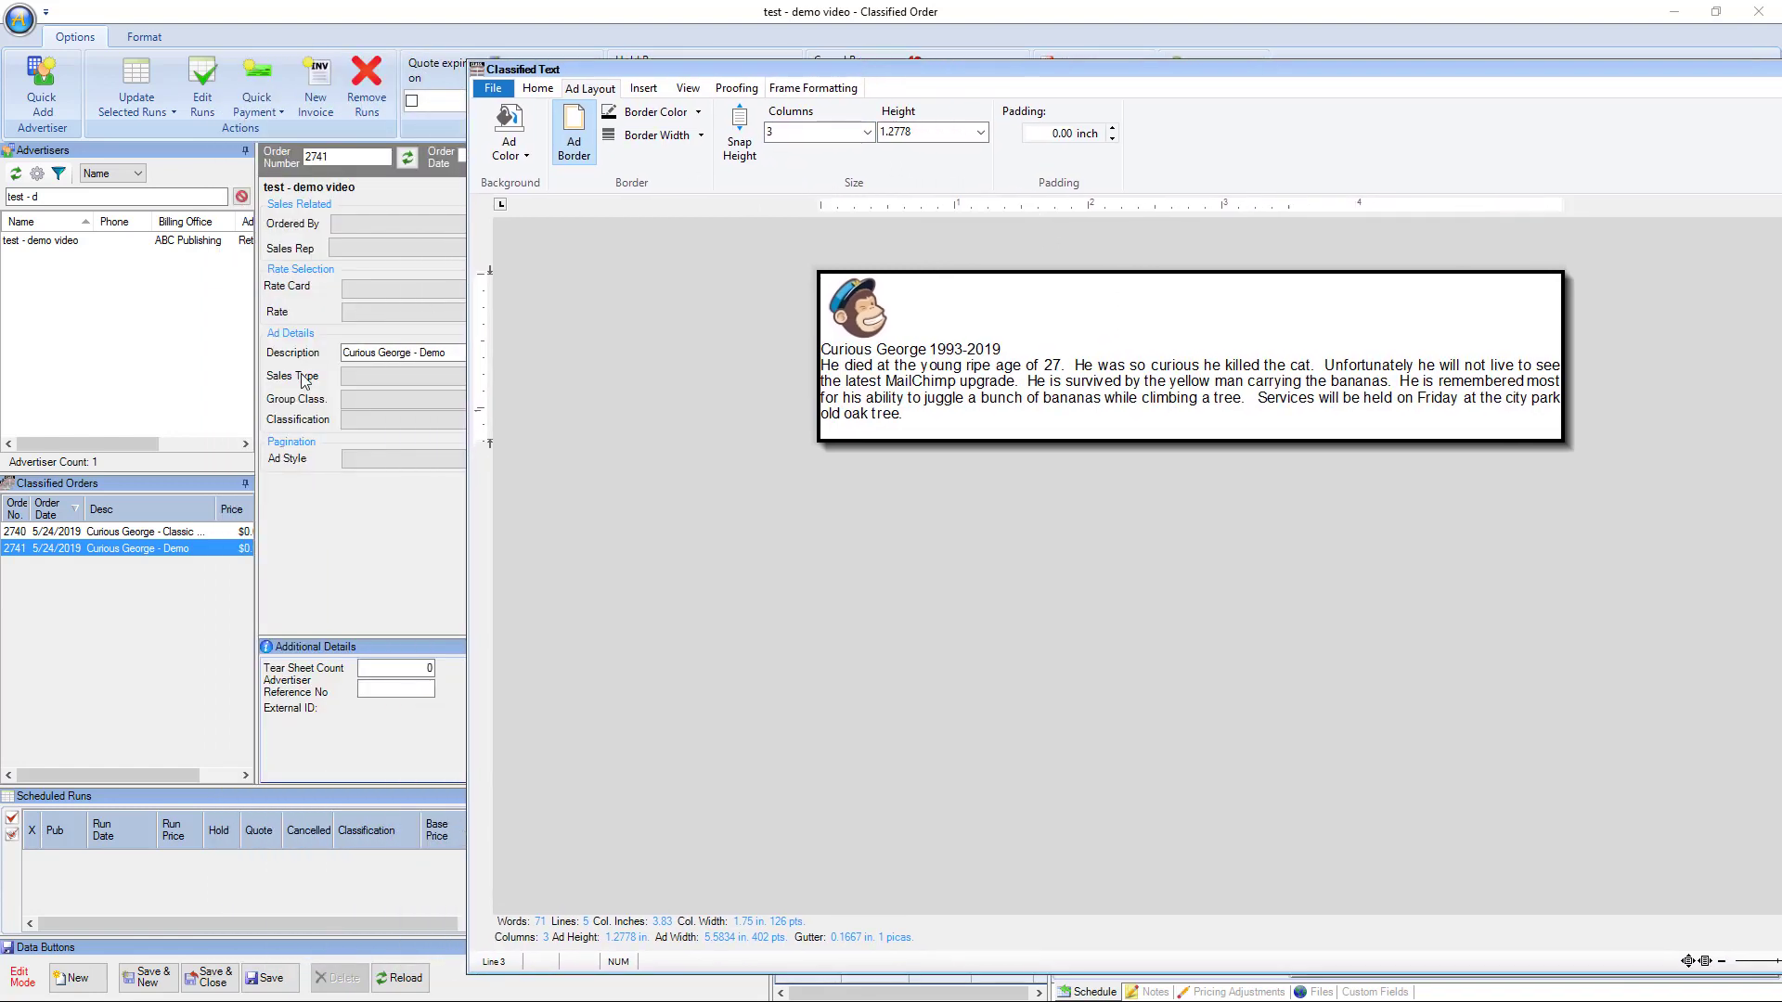
{"action": "left_click", "coordinate": [360, 401]}
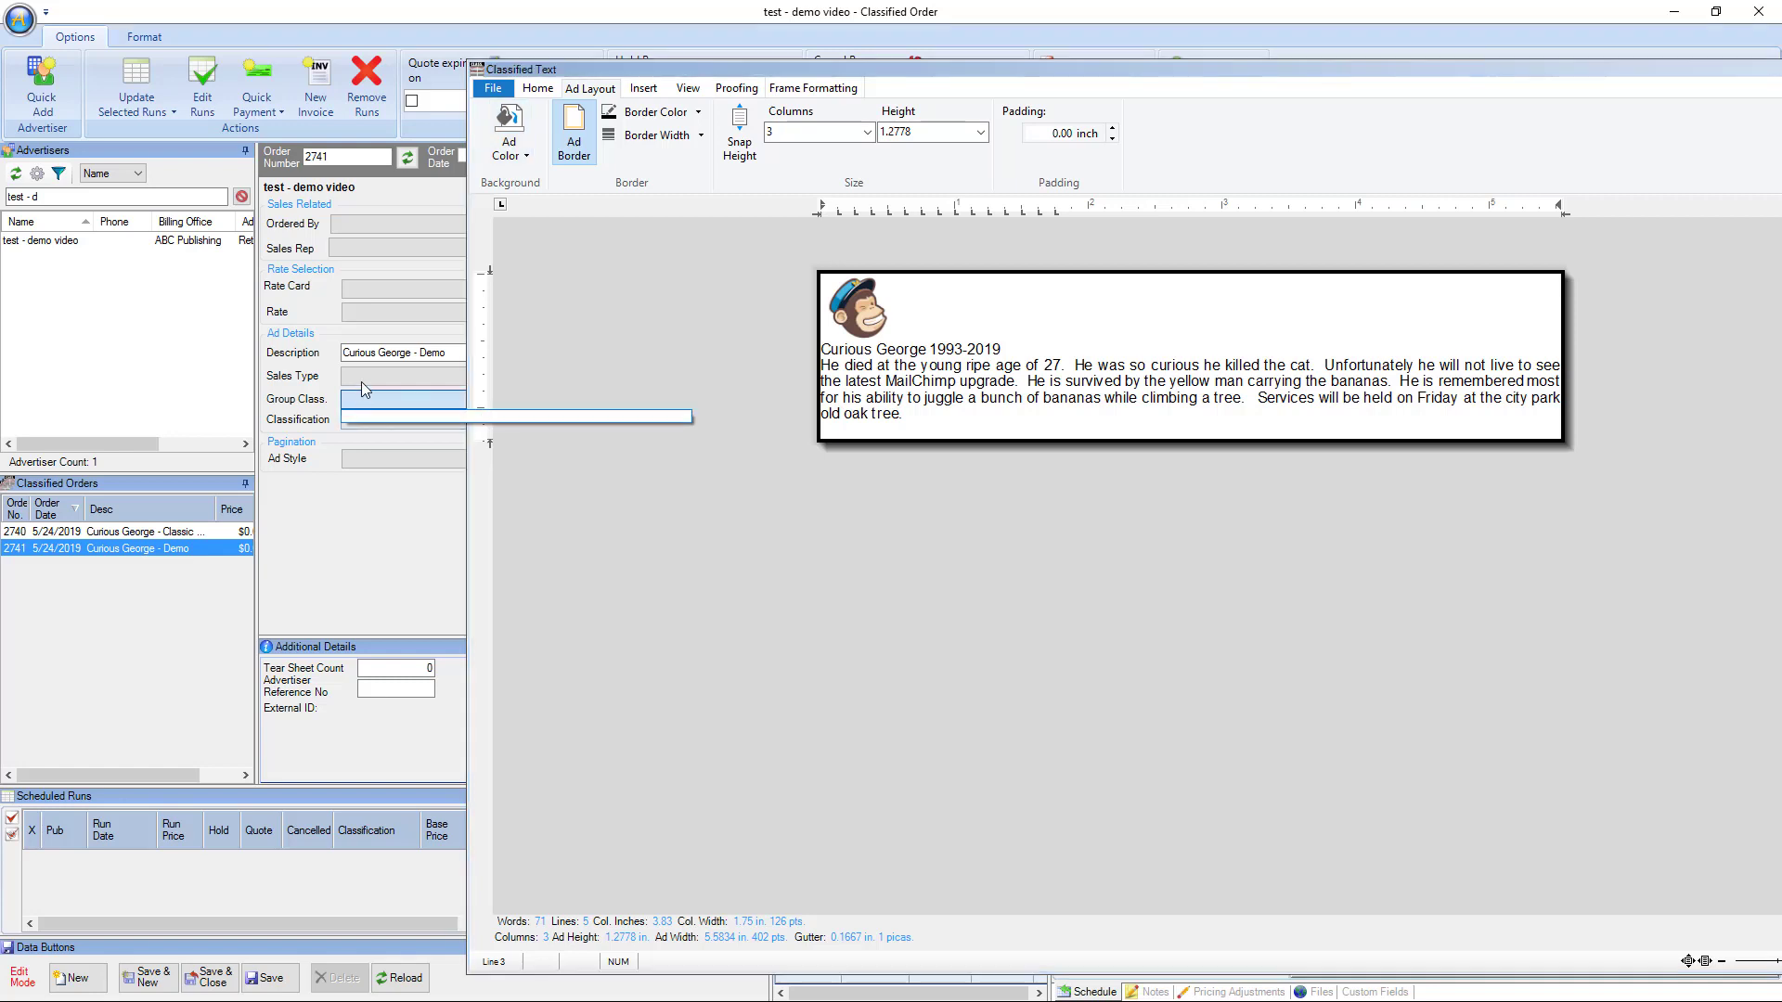
{"action": "left_click", "coordinate": [371, 315]}
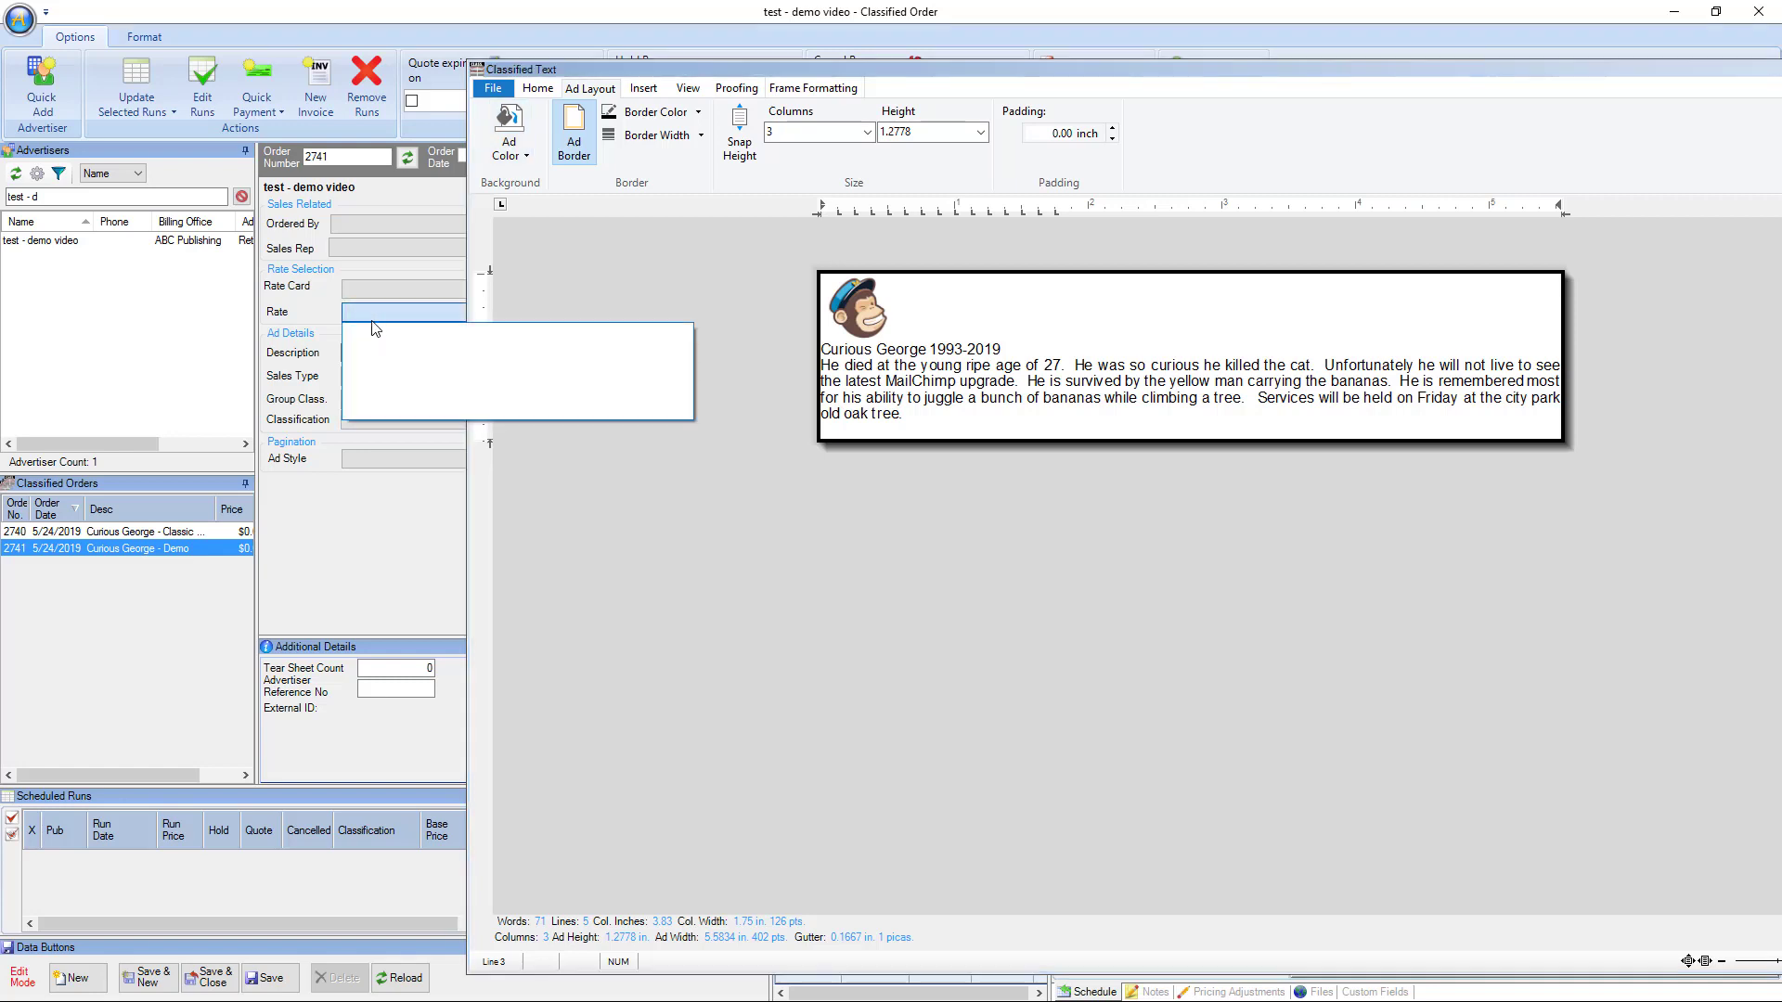
{"action": "left_click", "coordinate": [367, 286]}
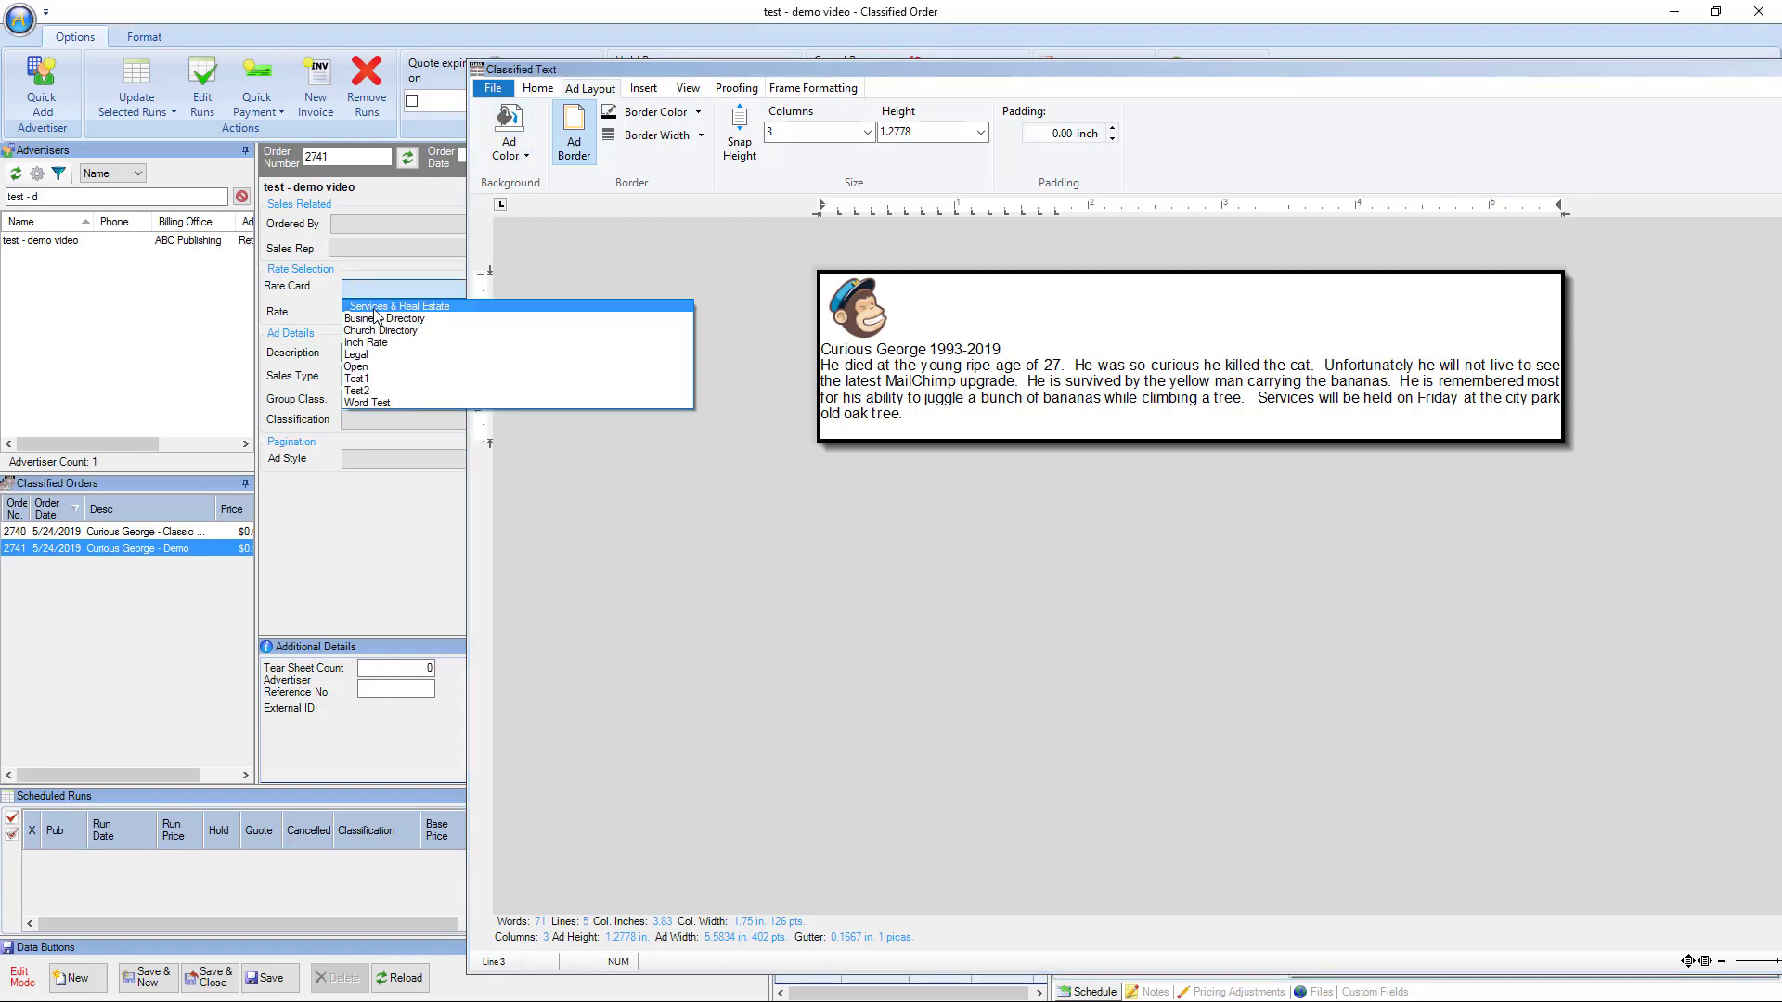
{"action": "left_click", "coordinate": [374, 310]}
Step: Set the order's group class to _Services and its classification to Tree Service
{"action": "left_click", "coordinate": [376, 401]}
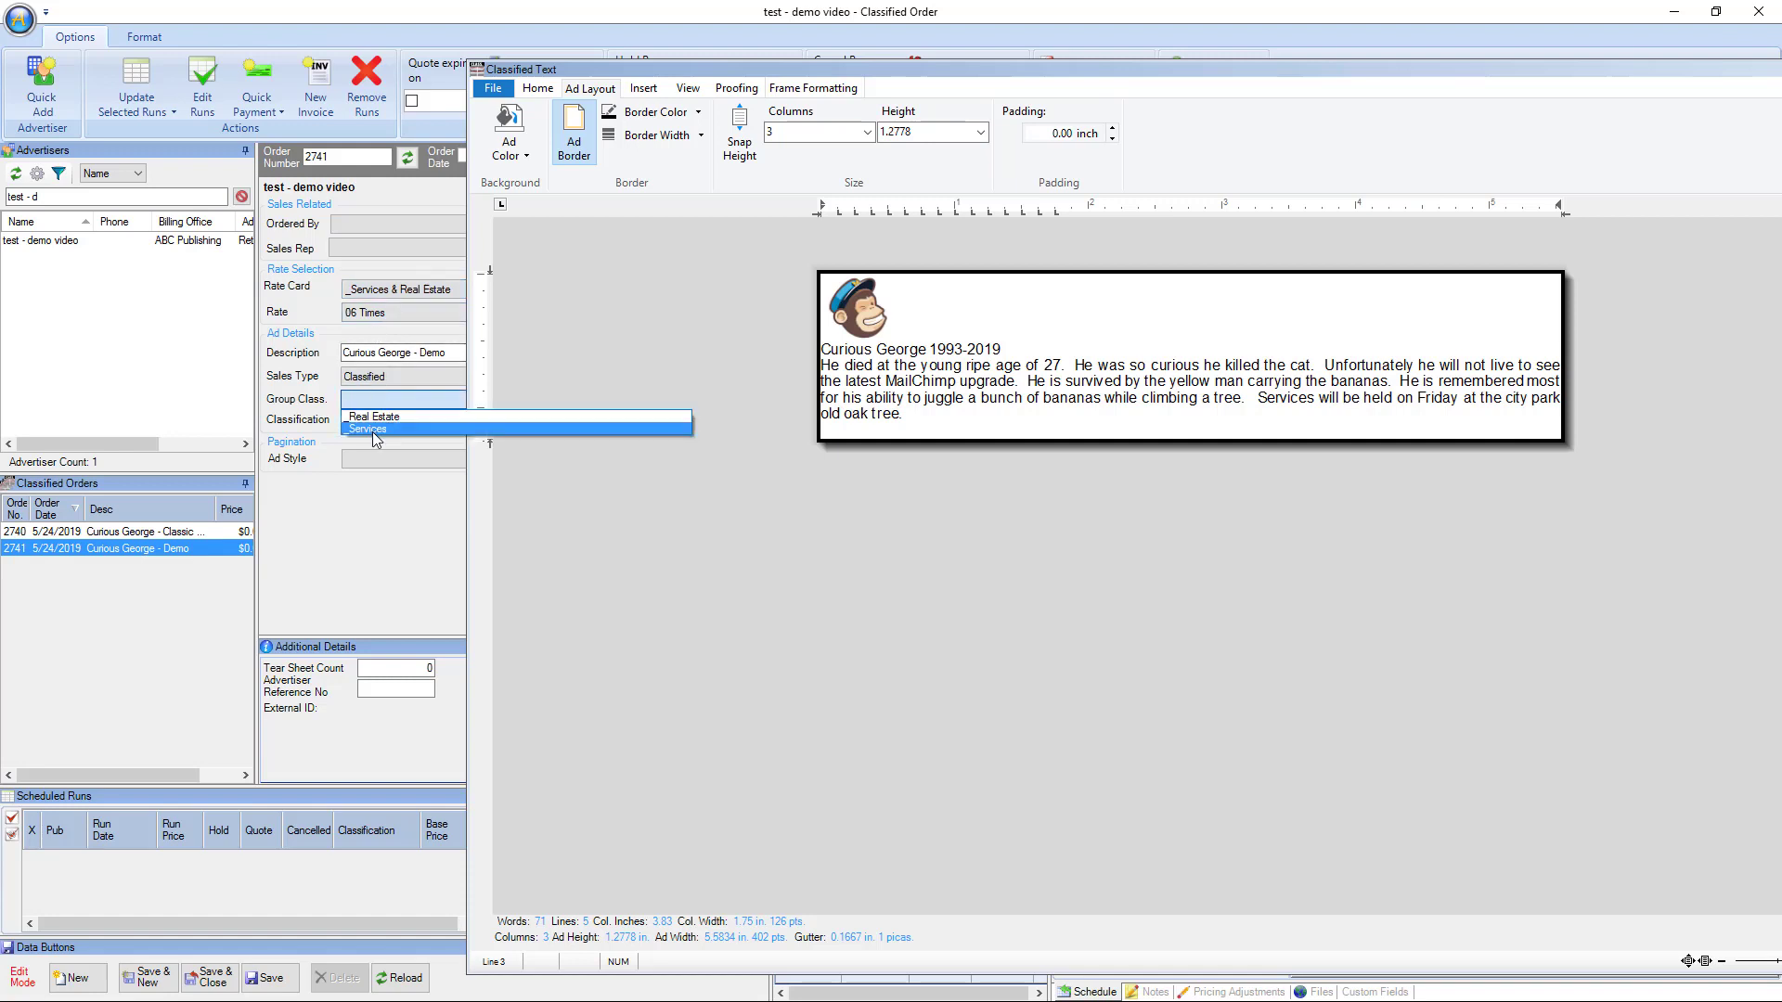
{"action": "left_click", "coordinate": [371, 431]}
{"action": "left_click", "coordinate": [365, 423]}
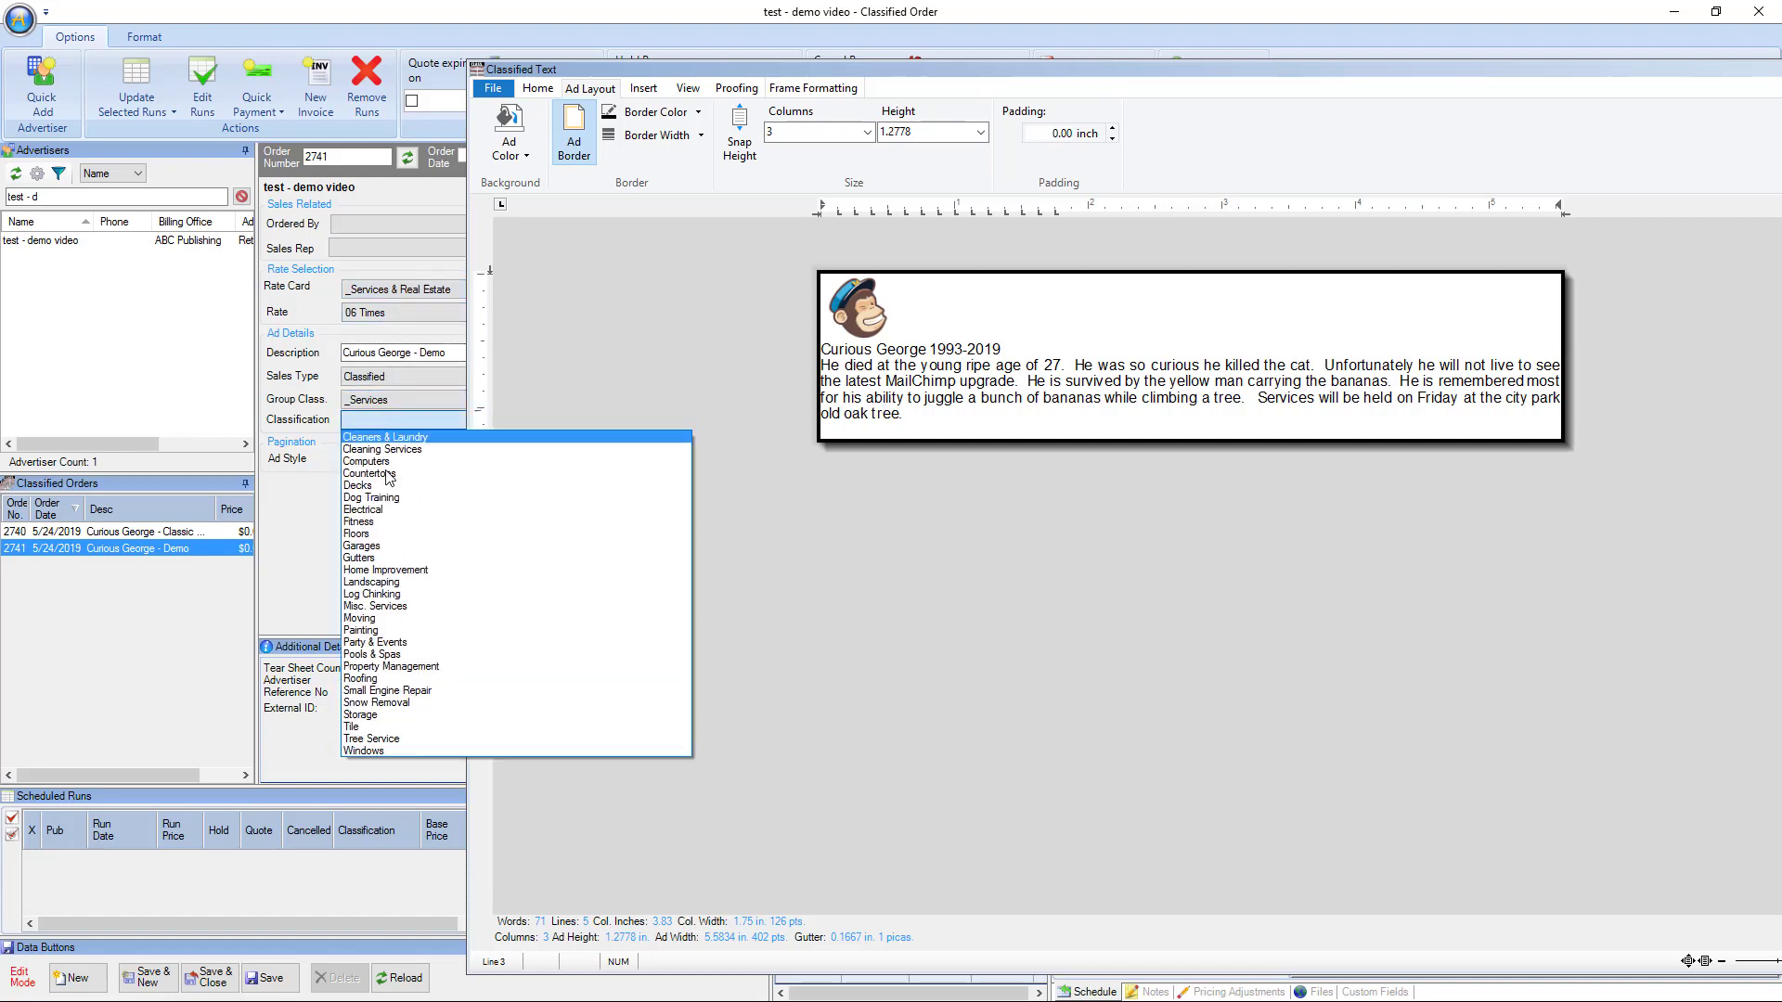
{"action": "left_click", "coordinate": [373, 739]}
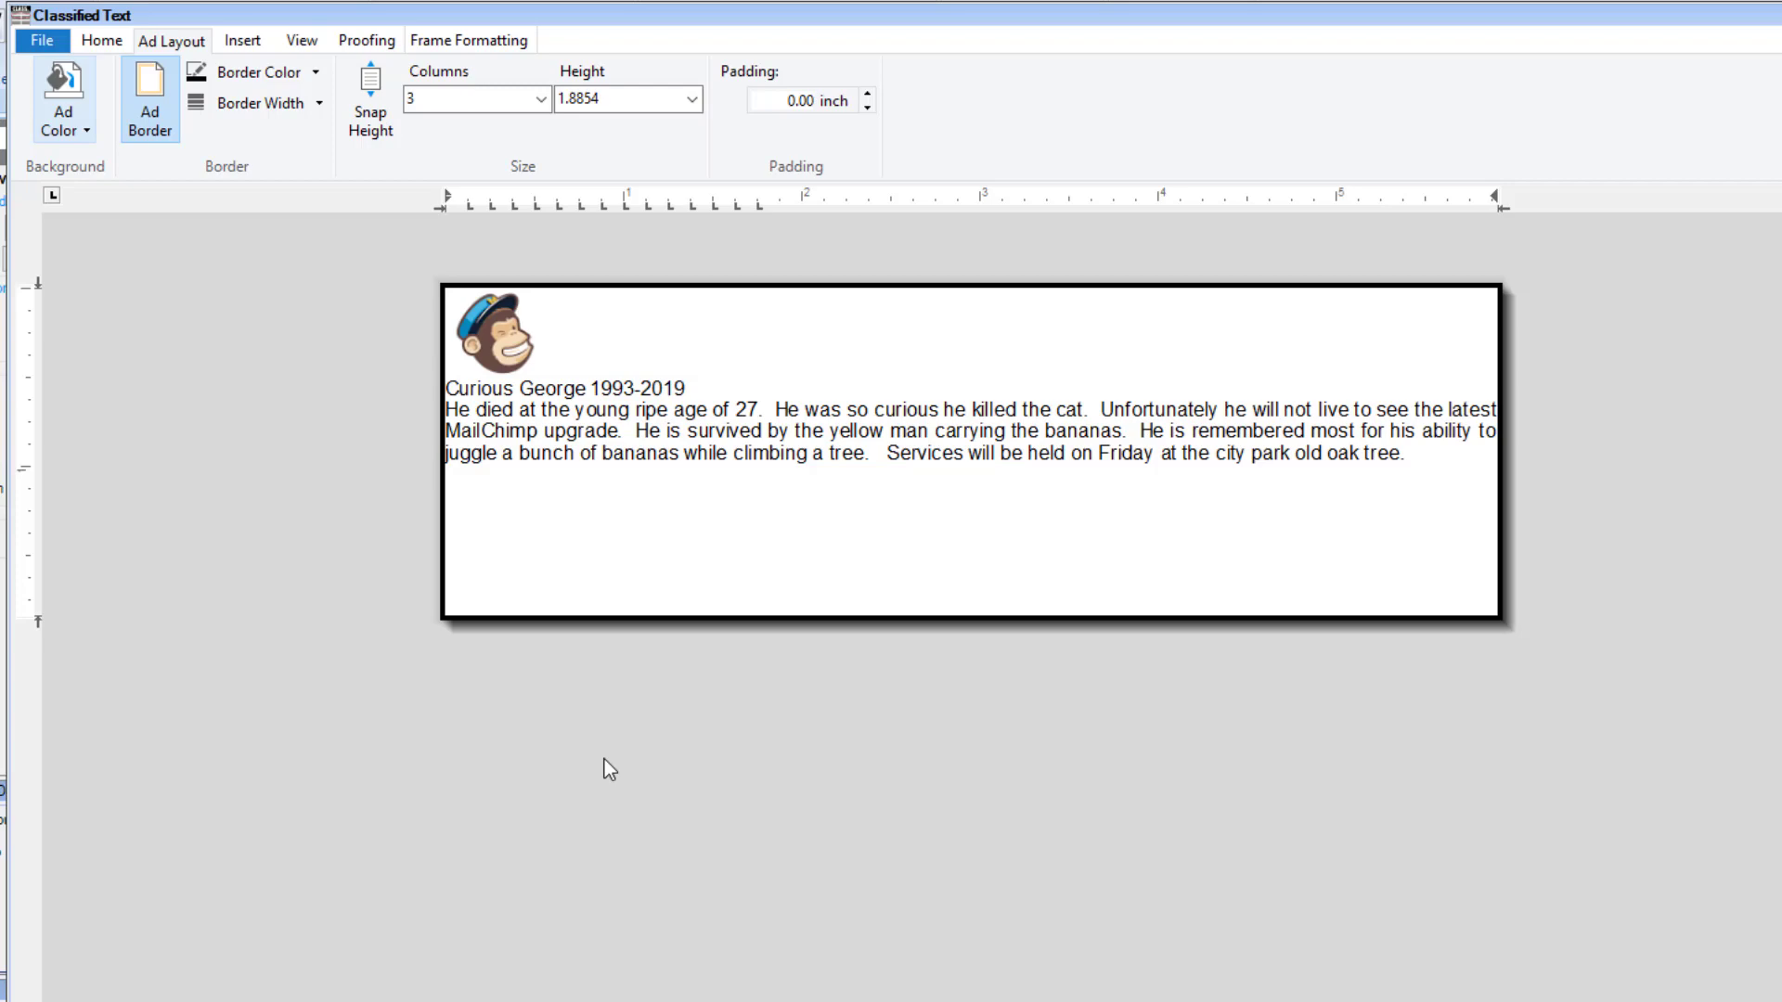
Step: Narrow the ad to 1 column, trying a 2-column width first
{"action": "left_click", "coordinate": [540, 98]}
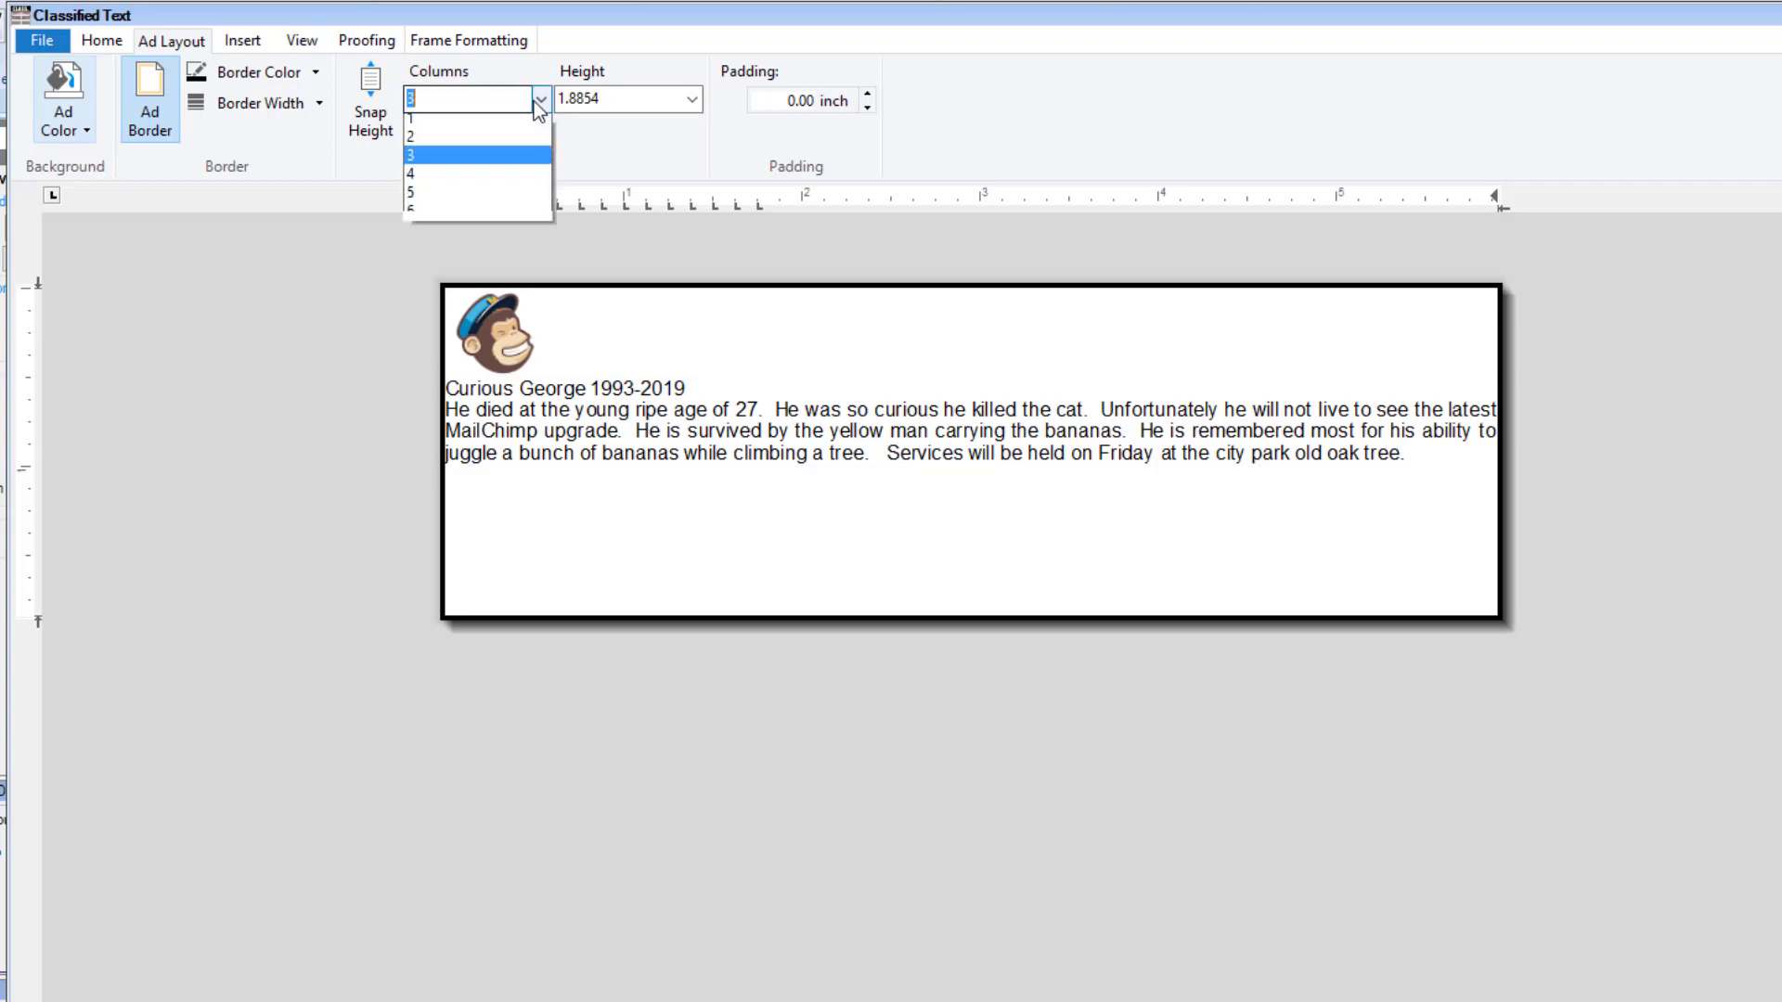
{"action": "left_click", "coordinate": [487, 146]}
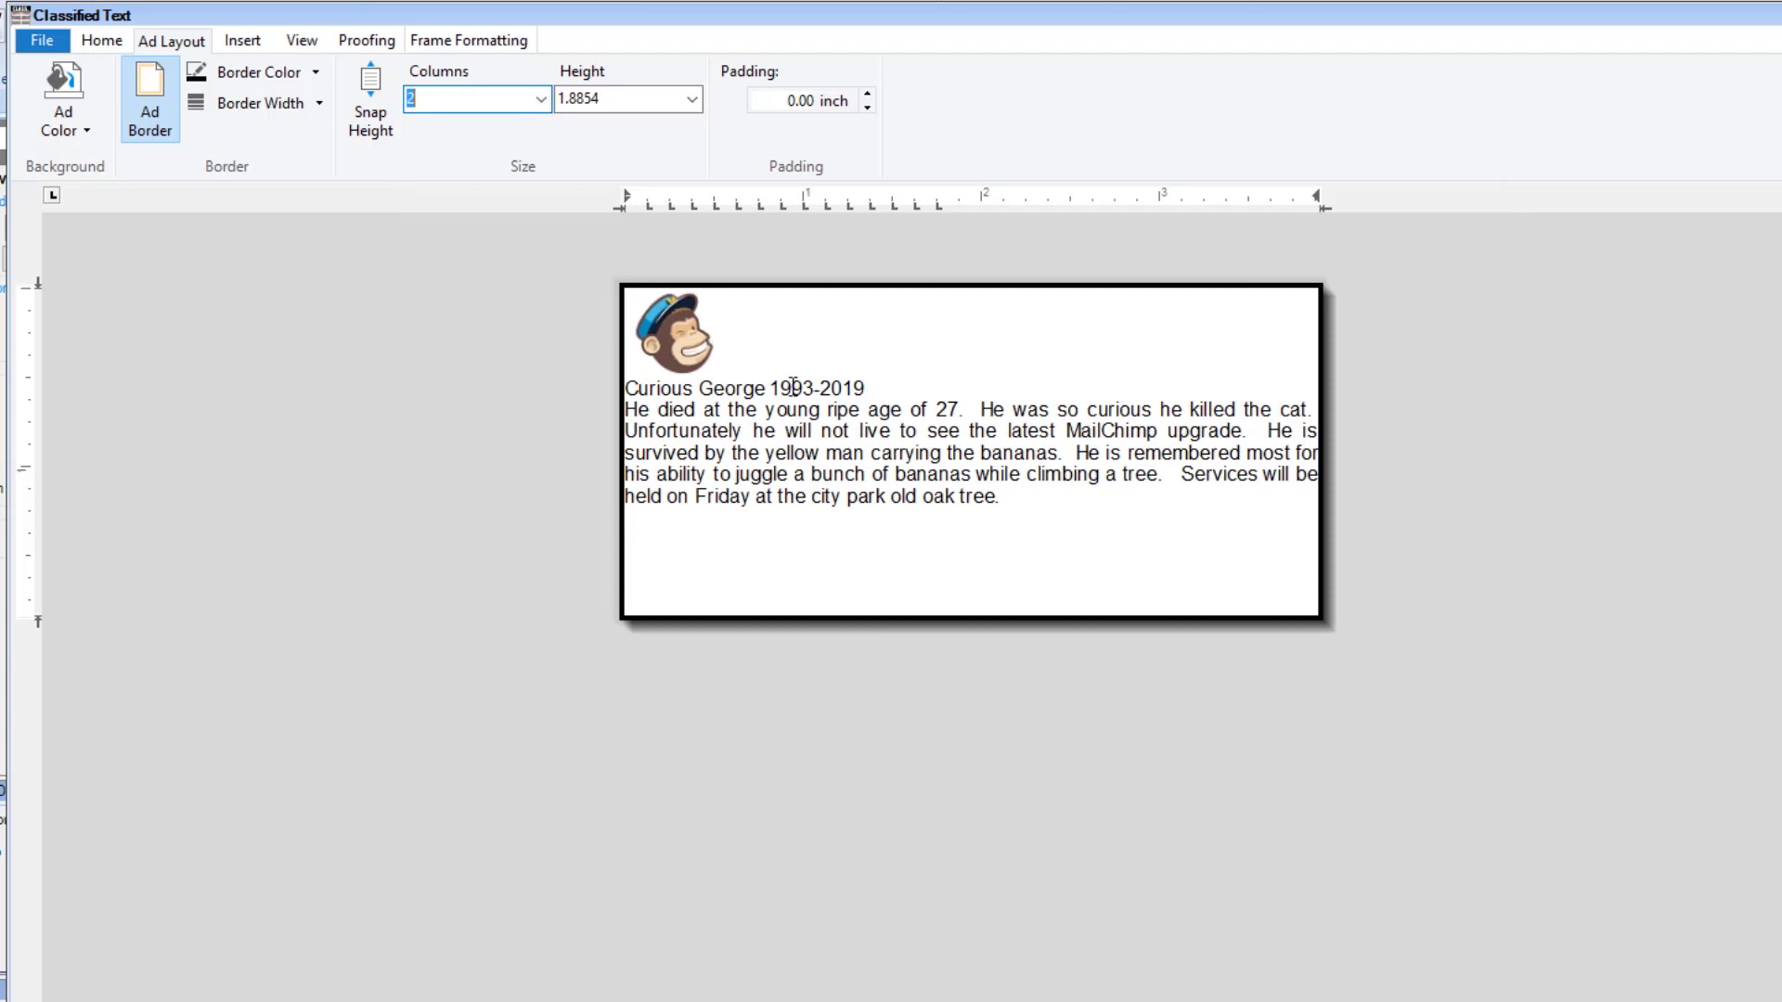
{"action": "left_click", "coordinate": [540, 98]}
{"action": "left_click", "coordinate": [520, 130]}
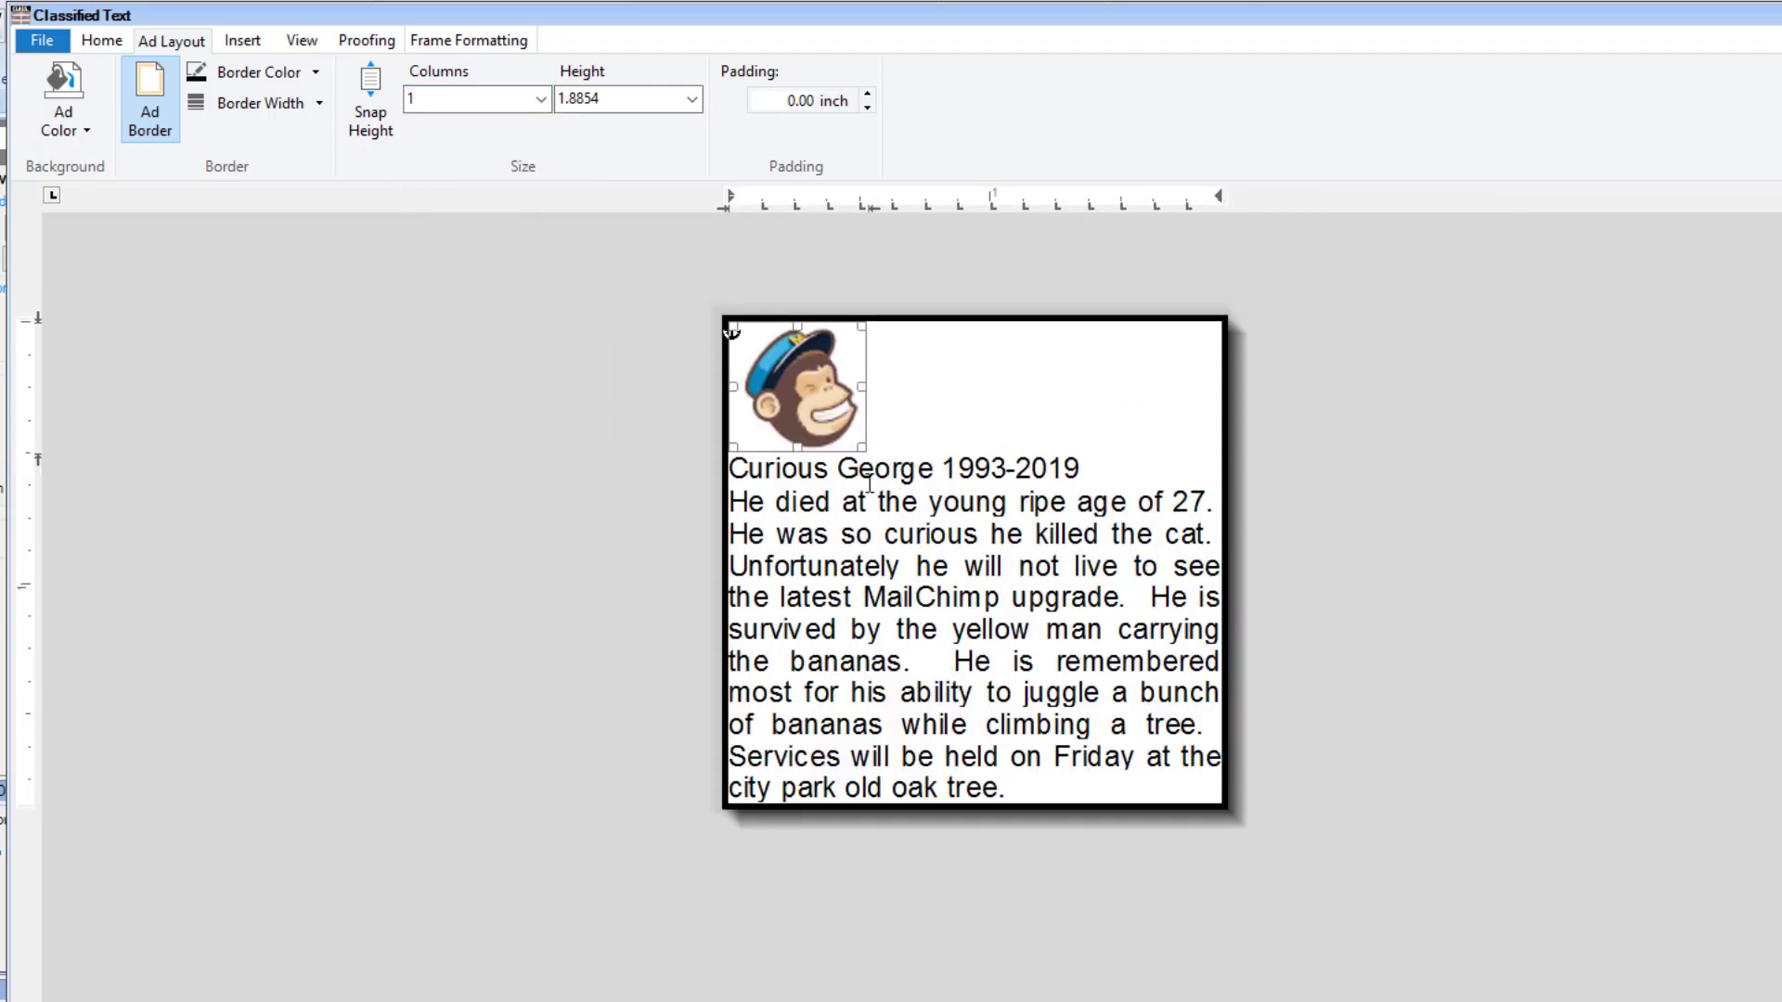
Step: Give the monkey image Square text wrapping and move it to the middle of the ad's opening lines
{"action": "right_click", "coordinate": [816, 409]}
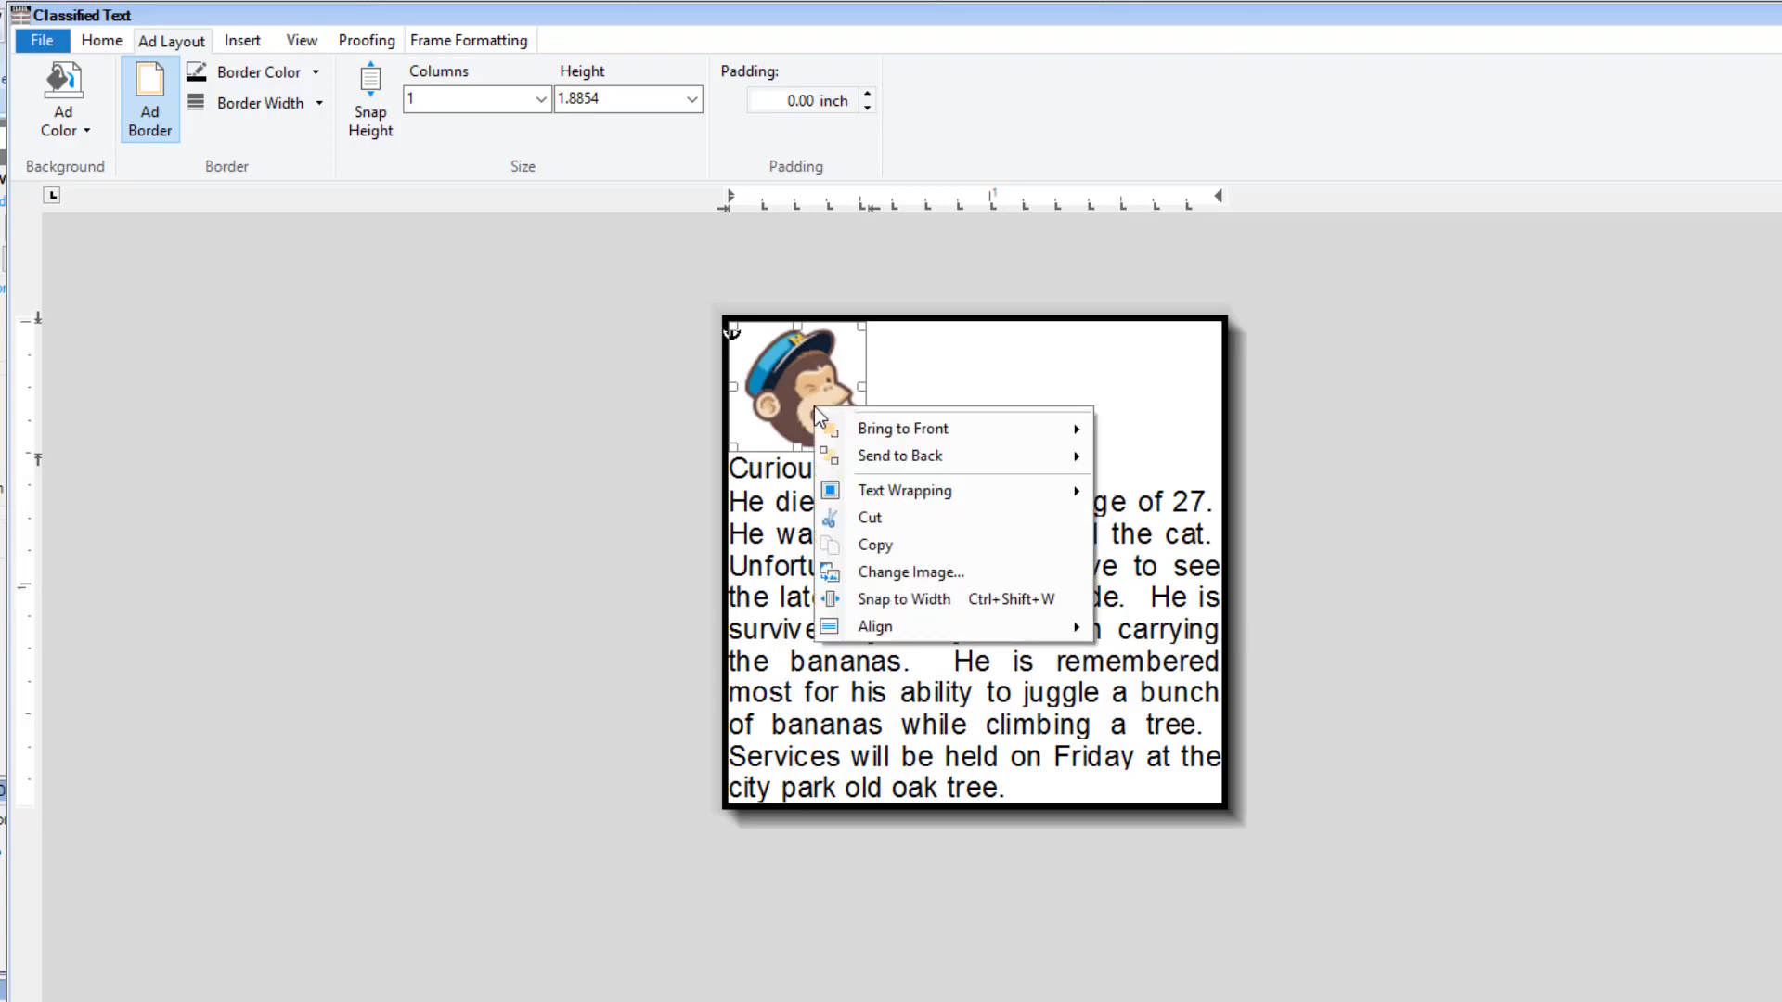
{"action": "mouse_move", "coordinate": [909, 493]}
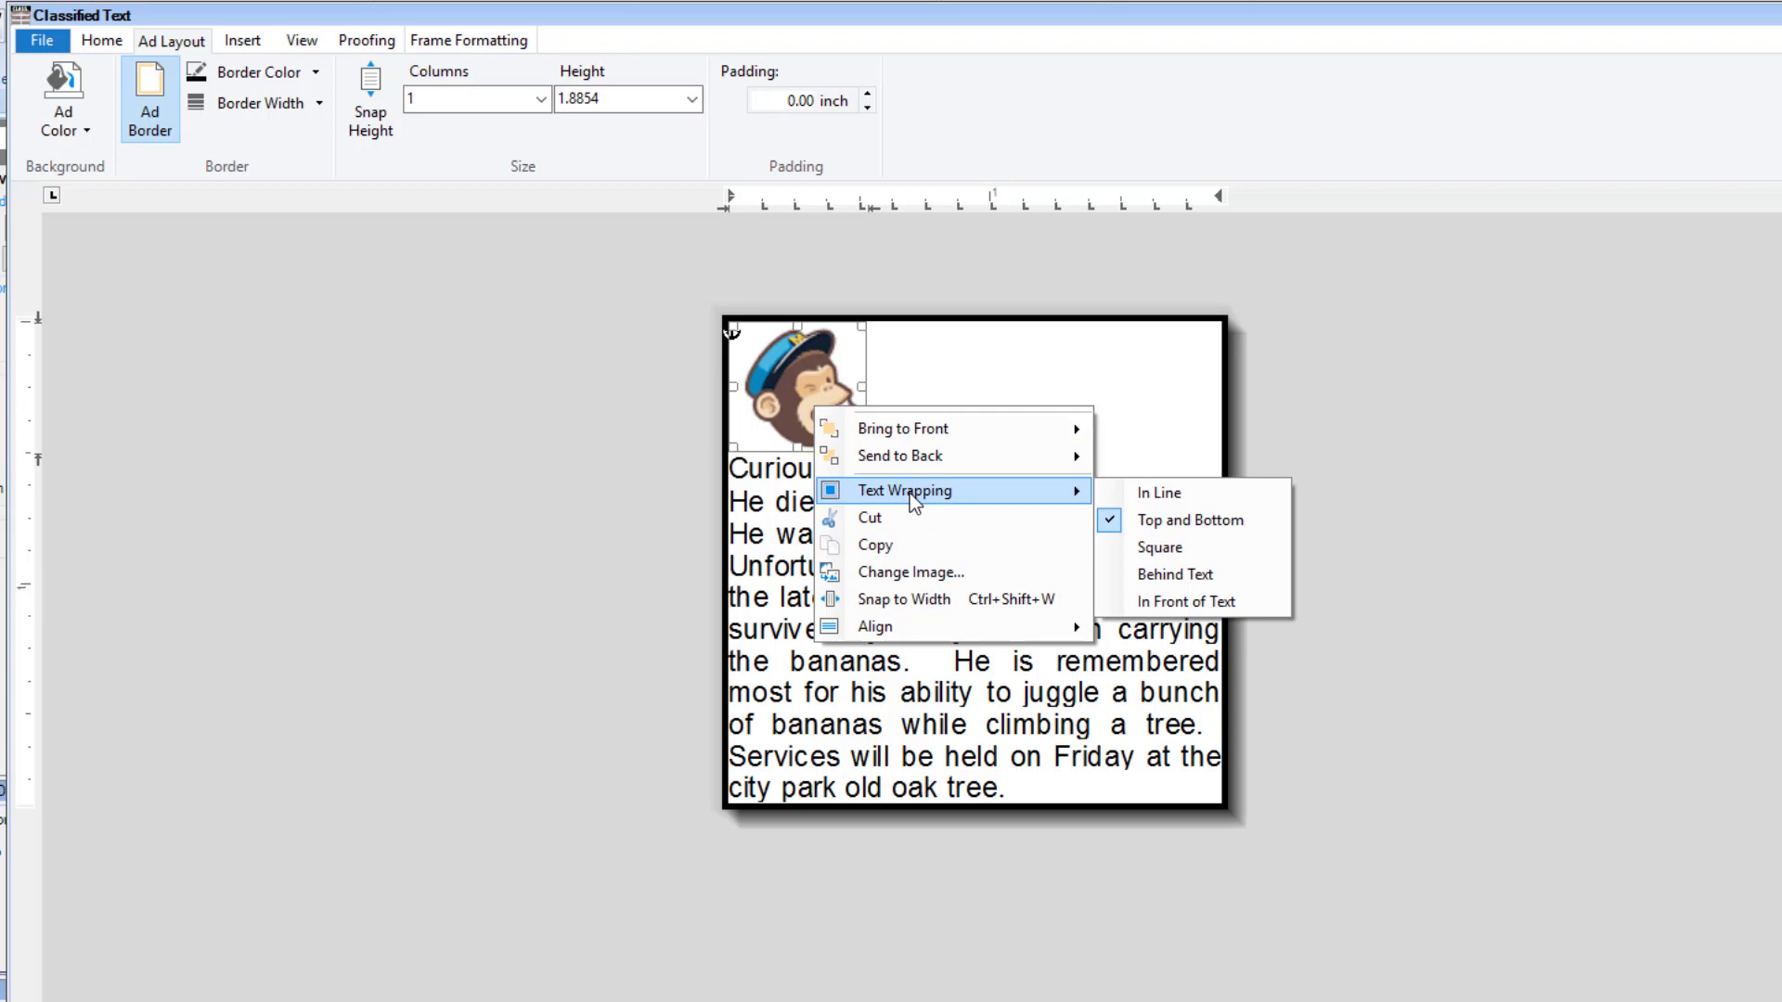
{"action": "left_click", "coordinate": [1208, 549]}
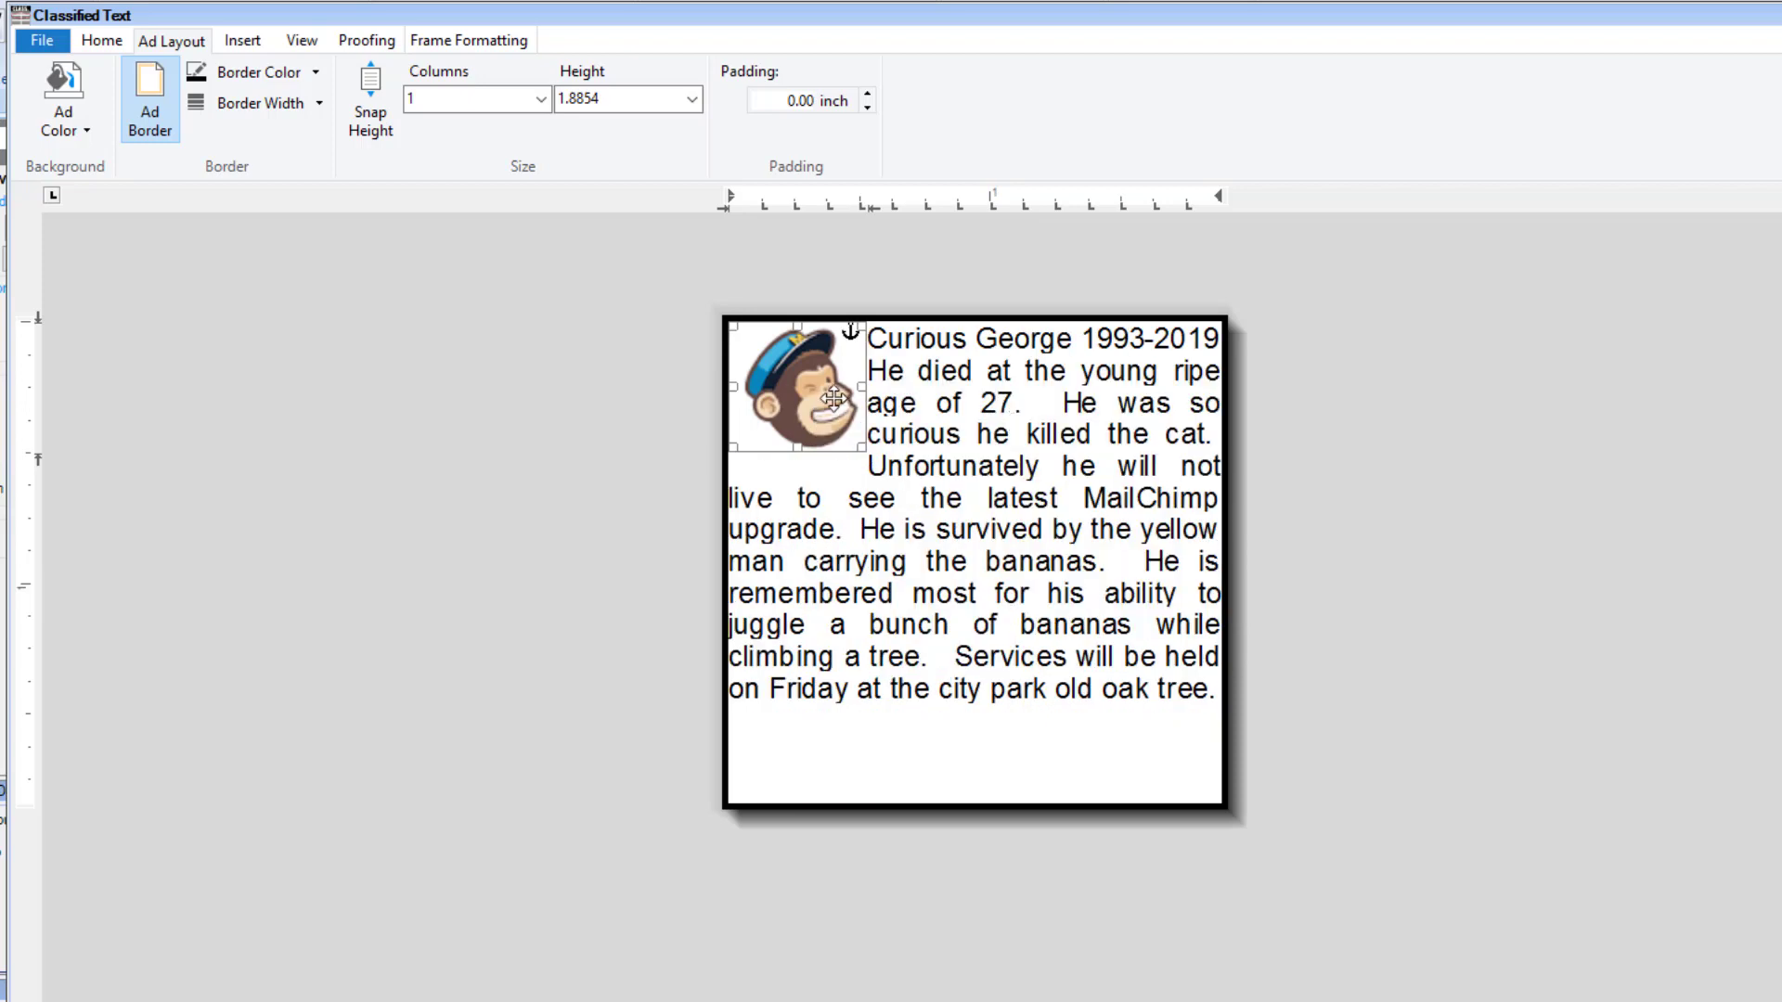
{"action": "left_click_drag", "start_coordinate": [834, 397], "coordinate": [982, 408]}
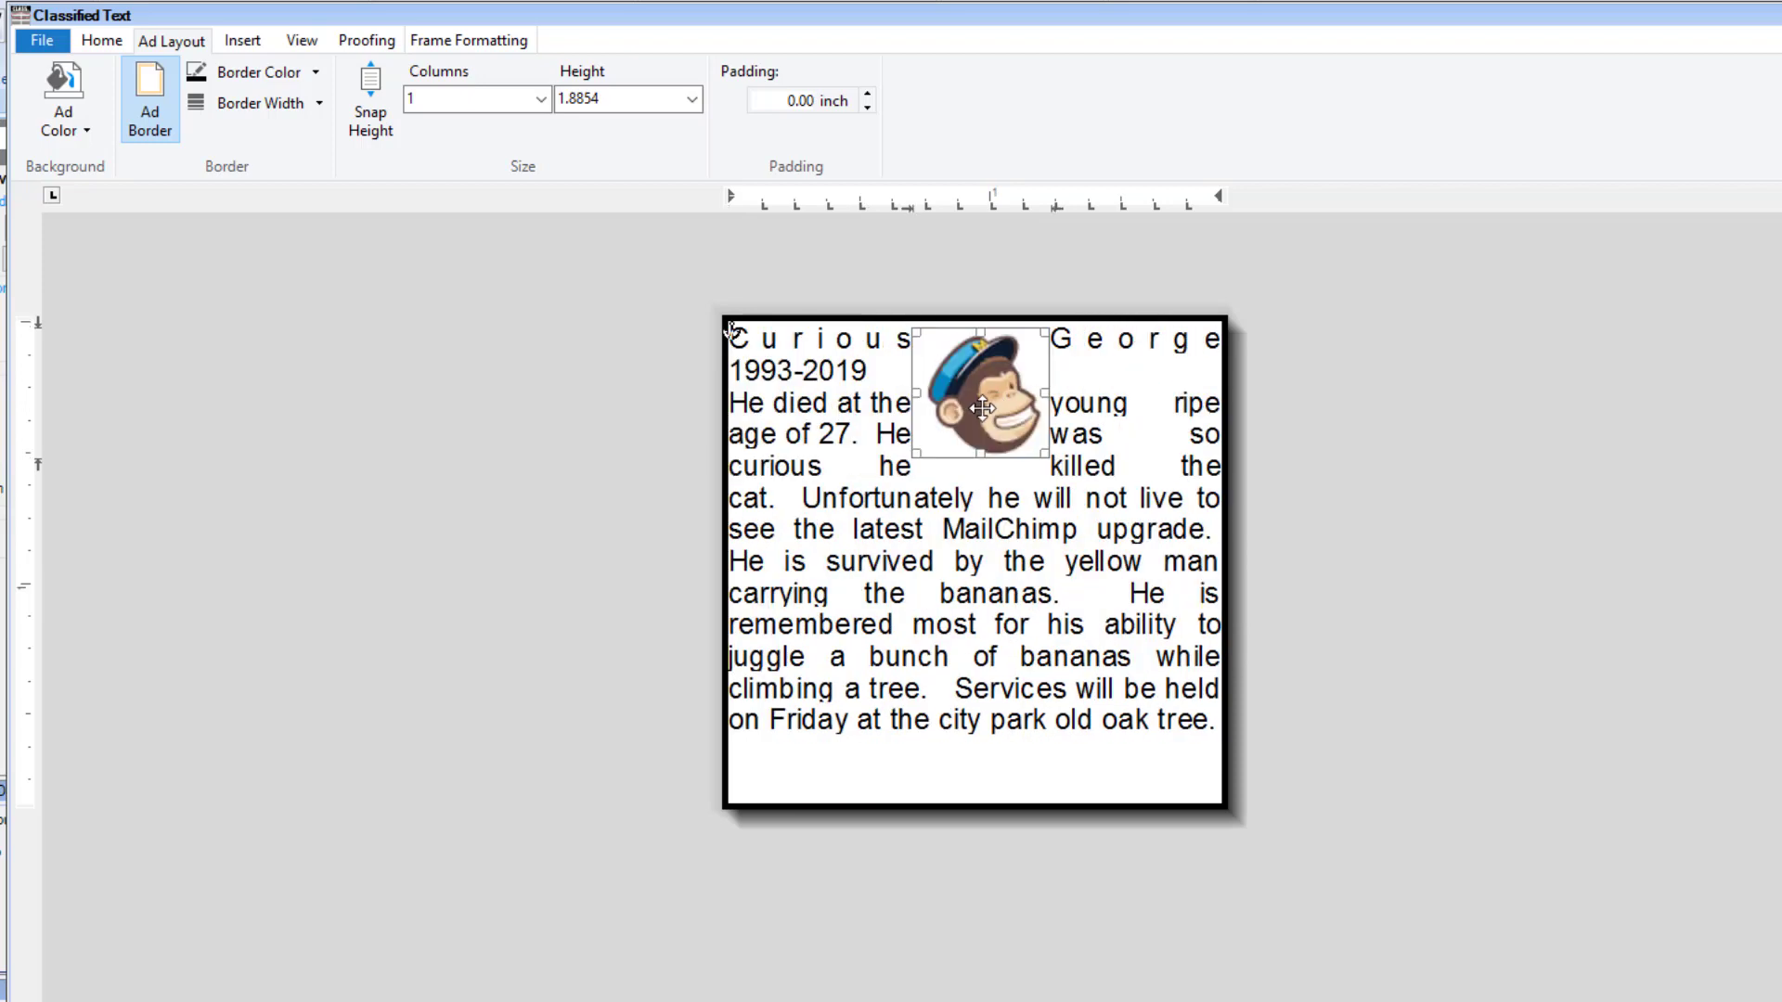
Step: Align the monkey image to the right and top edges of the ad
{"action": "right_click", "coordinate": [979, 392]}
{"action": "mouse_move", "coordinate": [1030, 618]}
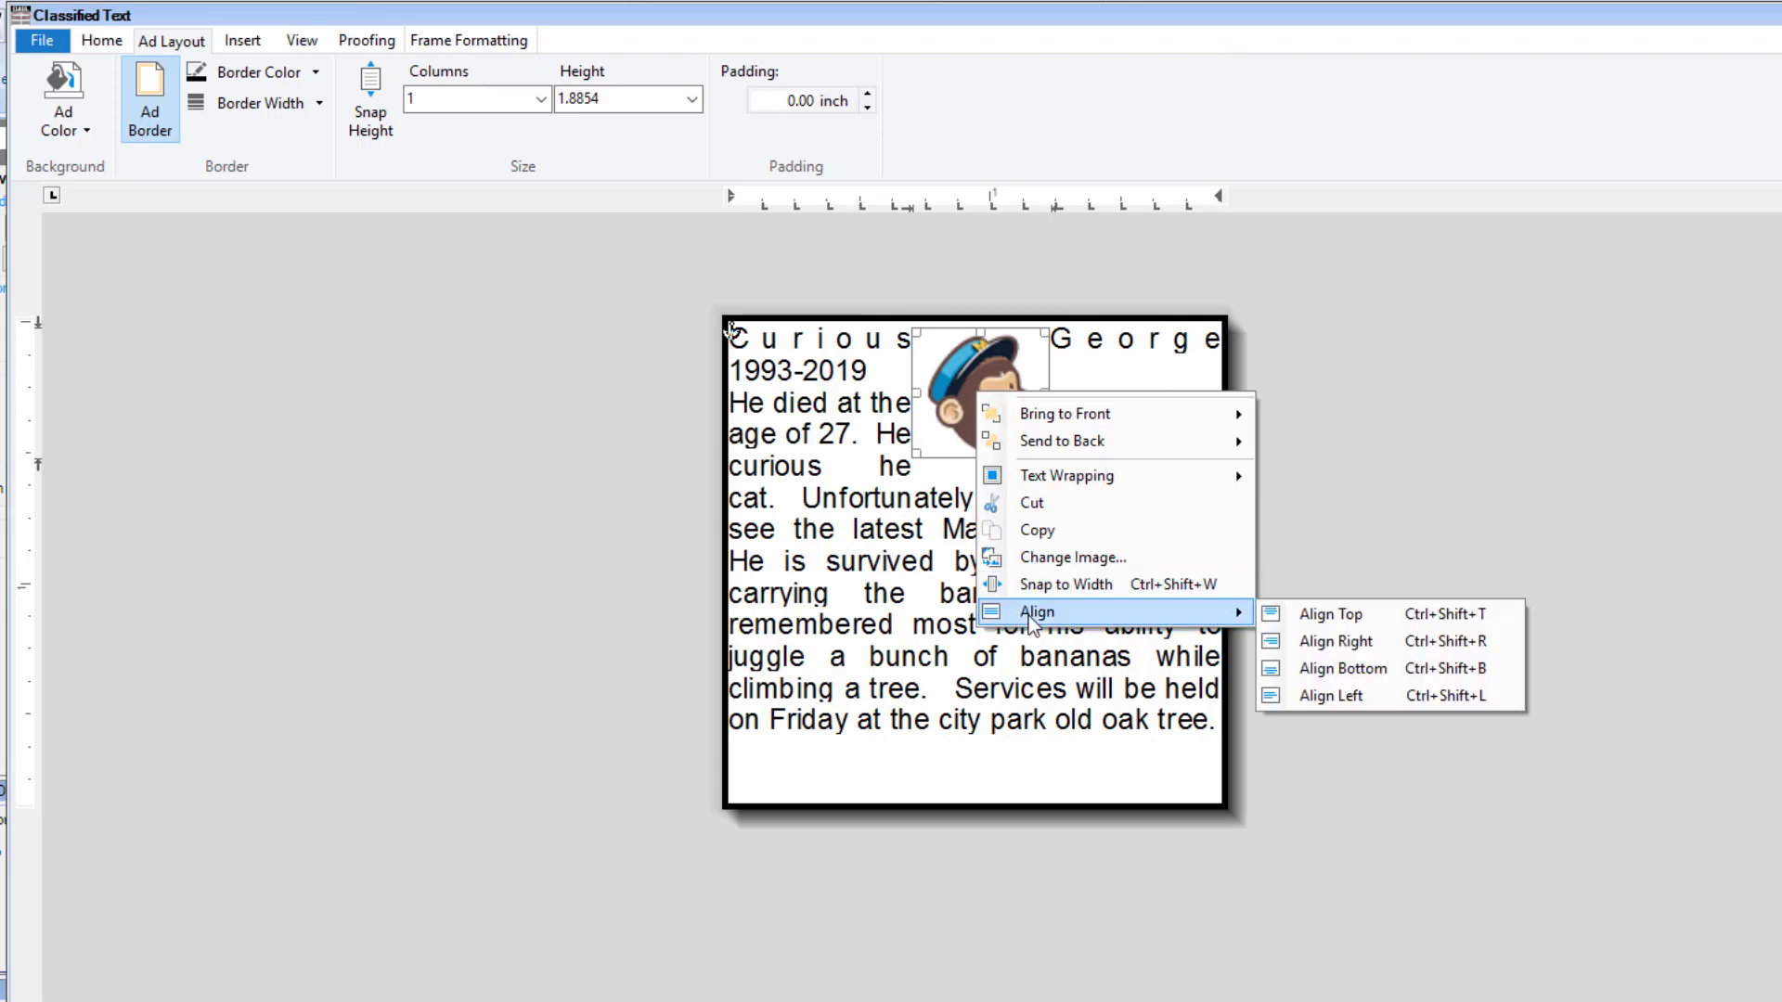
{"action": "left_click", "coordinate": [1329, 642]}
{"action": "right_click", "coordinate": [1132, 408]}
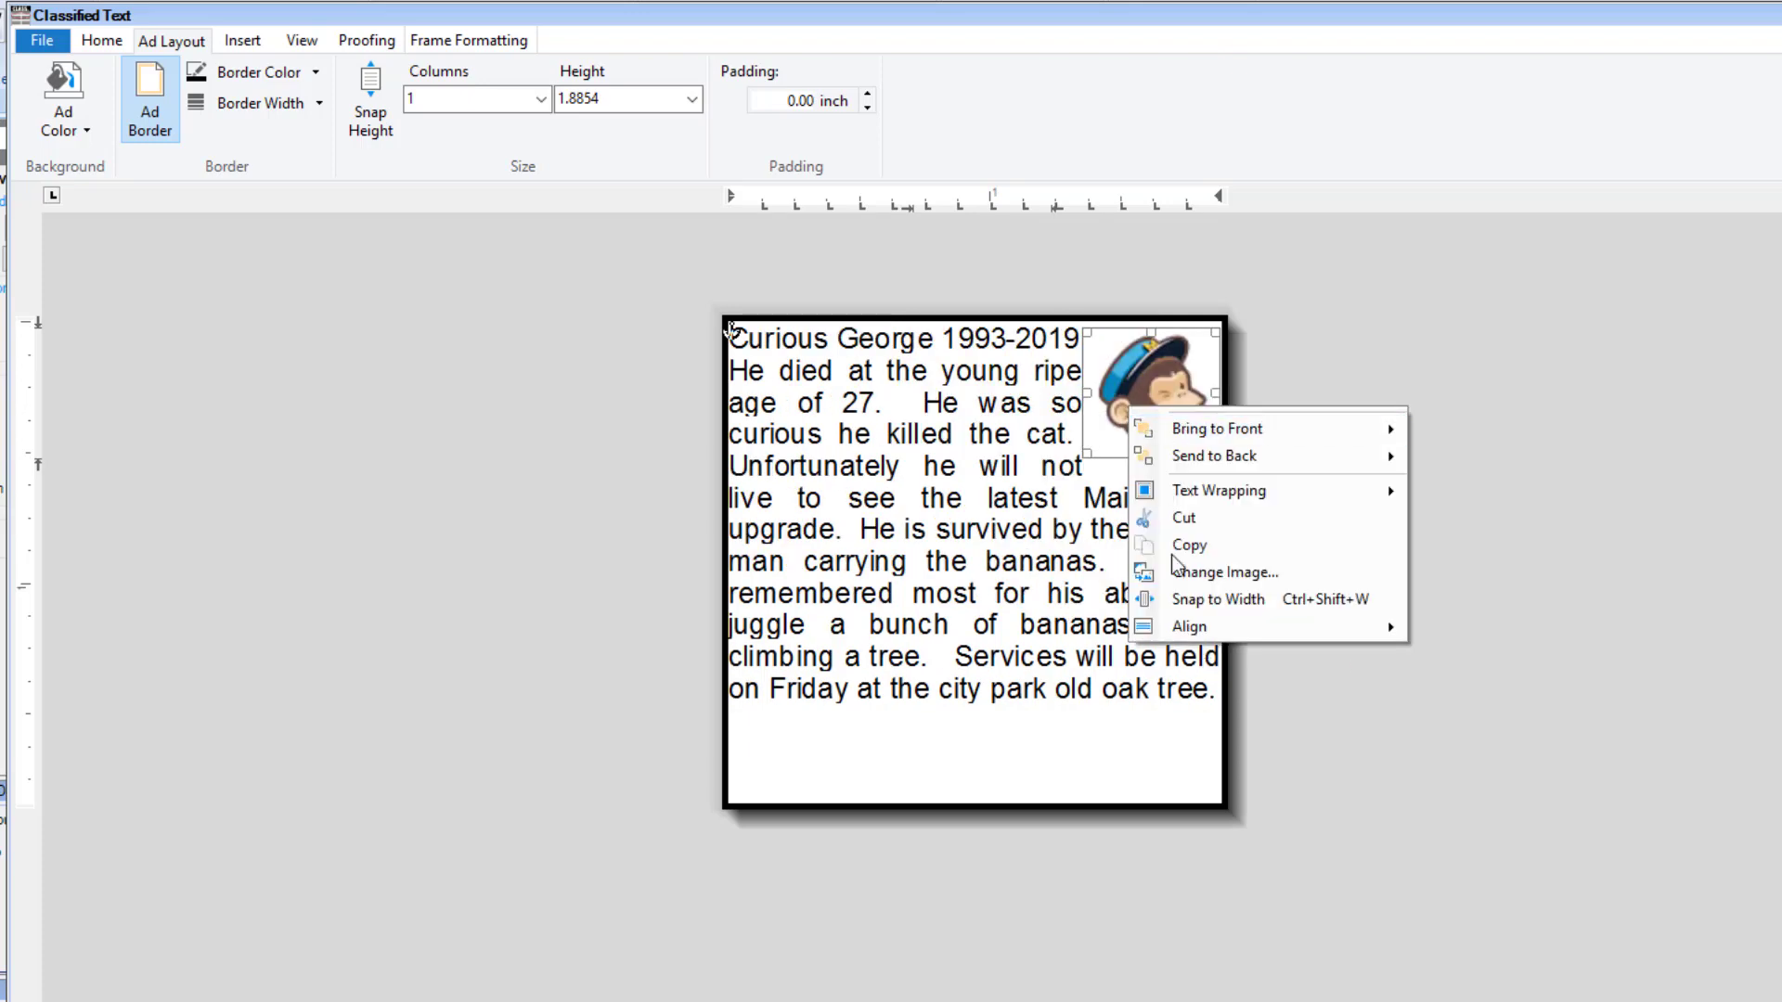
{"action": "mouse_move", "coordinate": [1197, 627]}
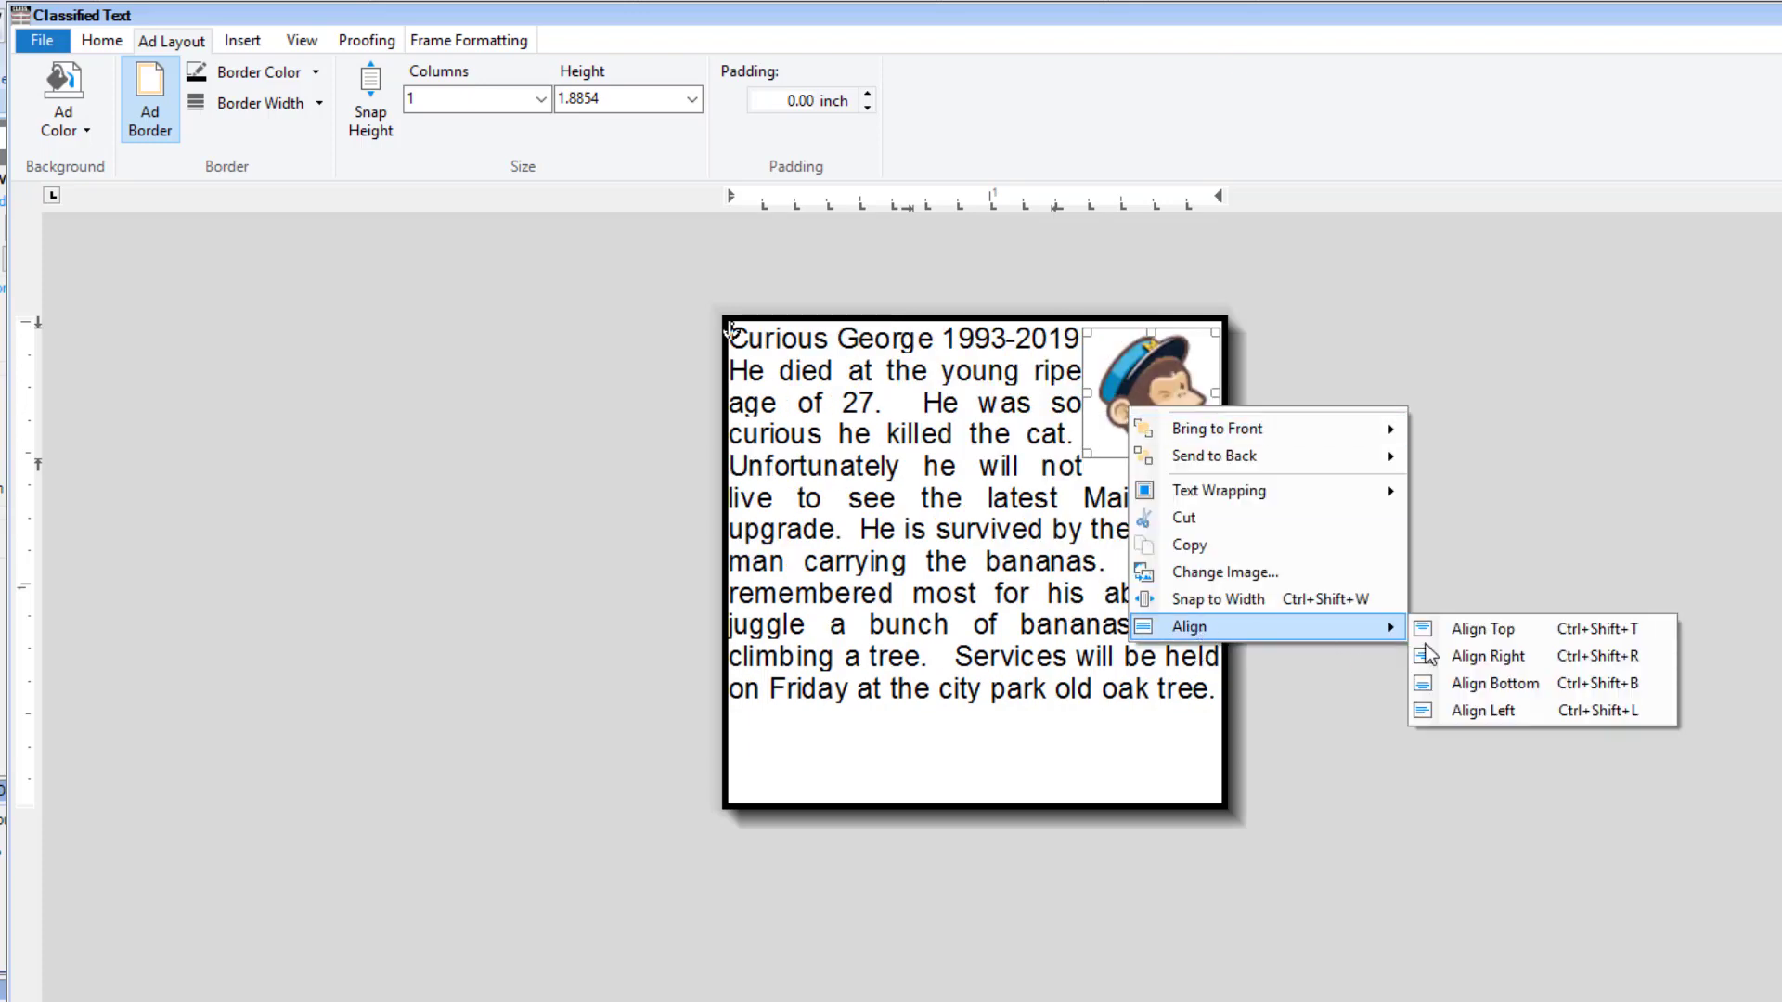
{"action": "left_click", "coordinate": [1476, 640]}
Step: Try snapping the monkey image to the ad's full width and undo it
{"action": "right_click", "coordinate": [1166, 430]}
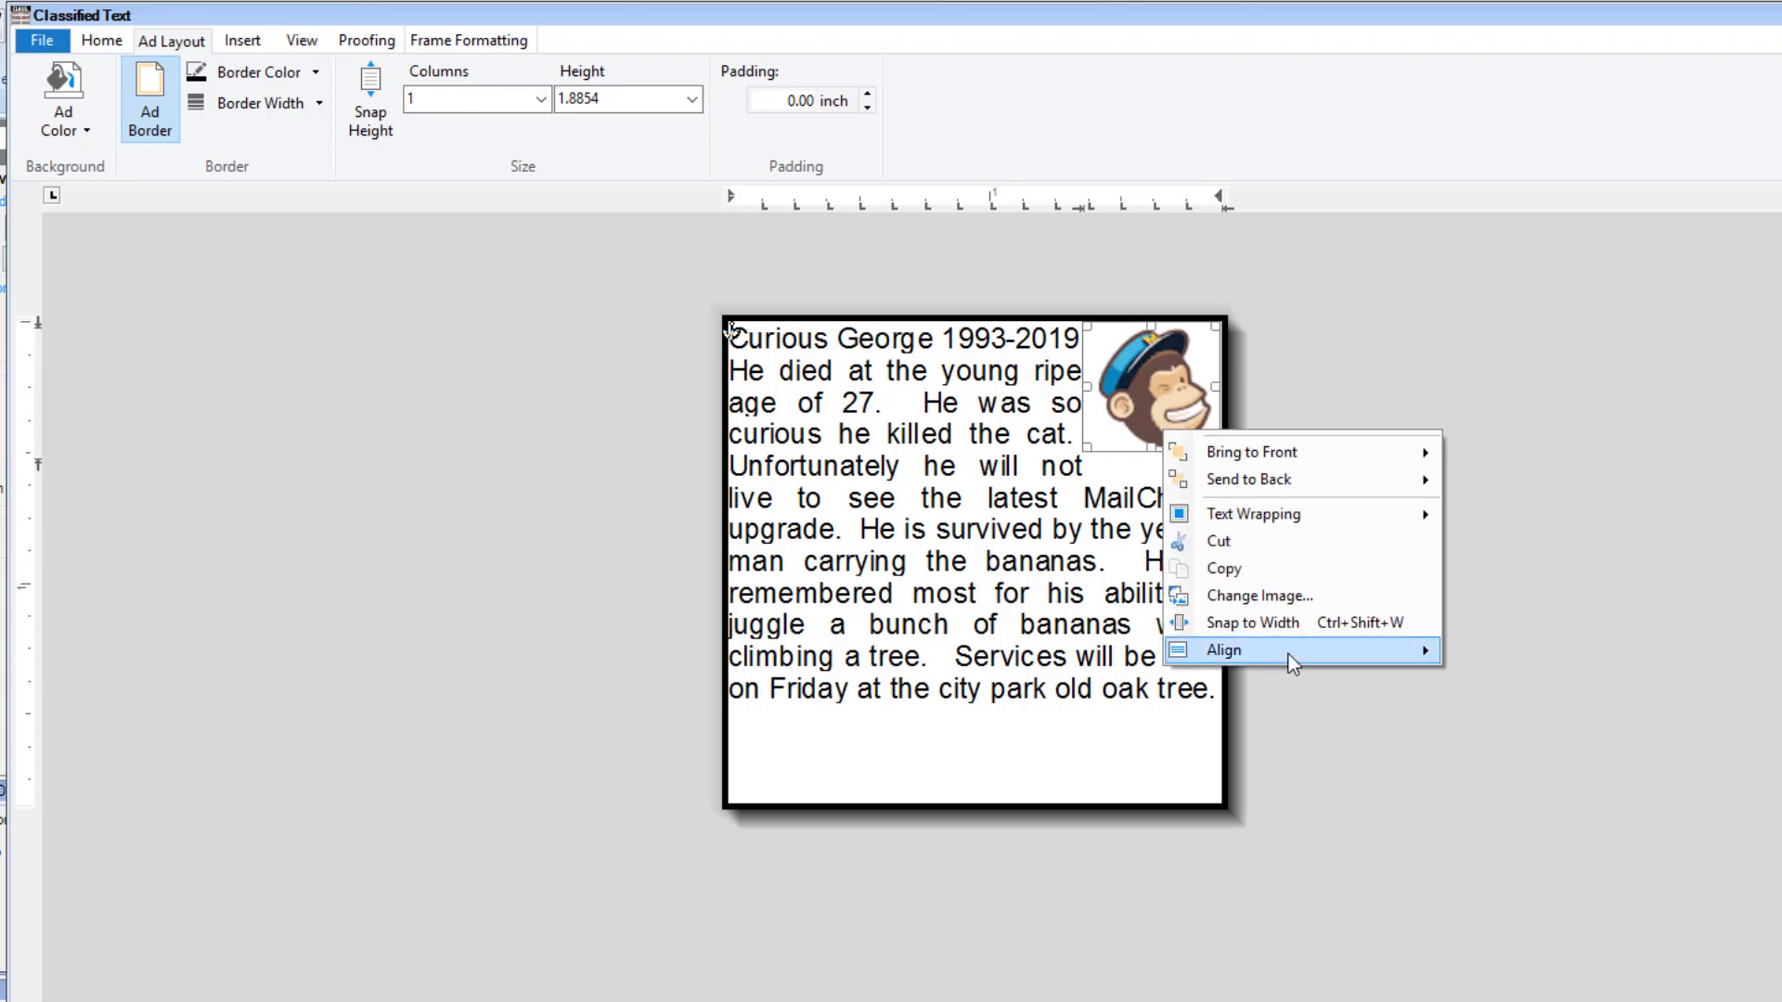
{"action": "mouse_move", "coordinate": [1291, 663]}
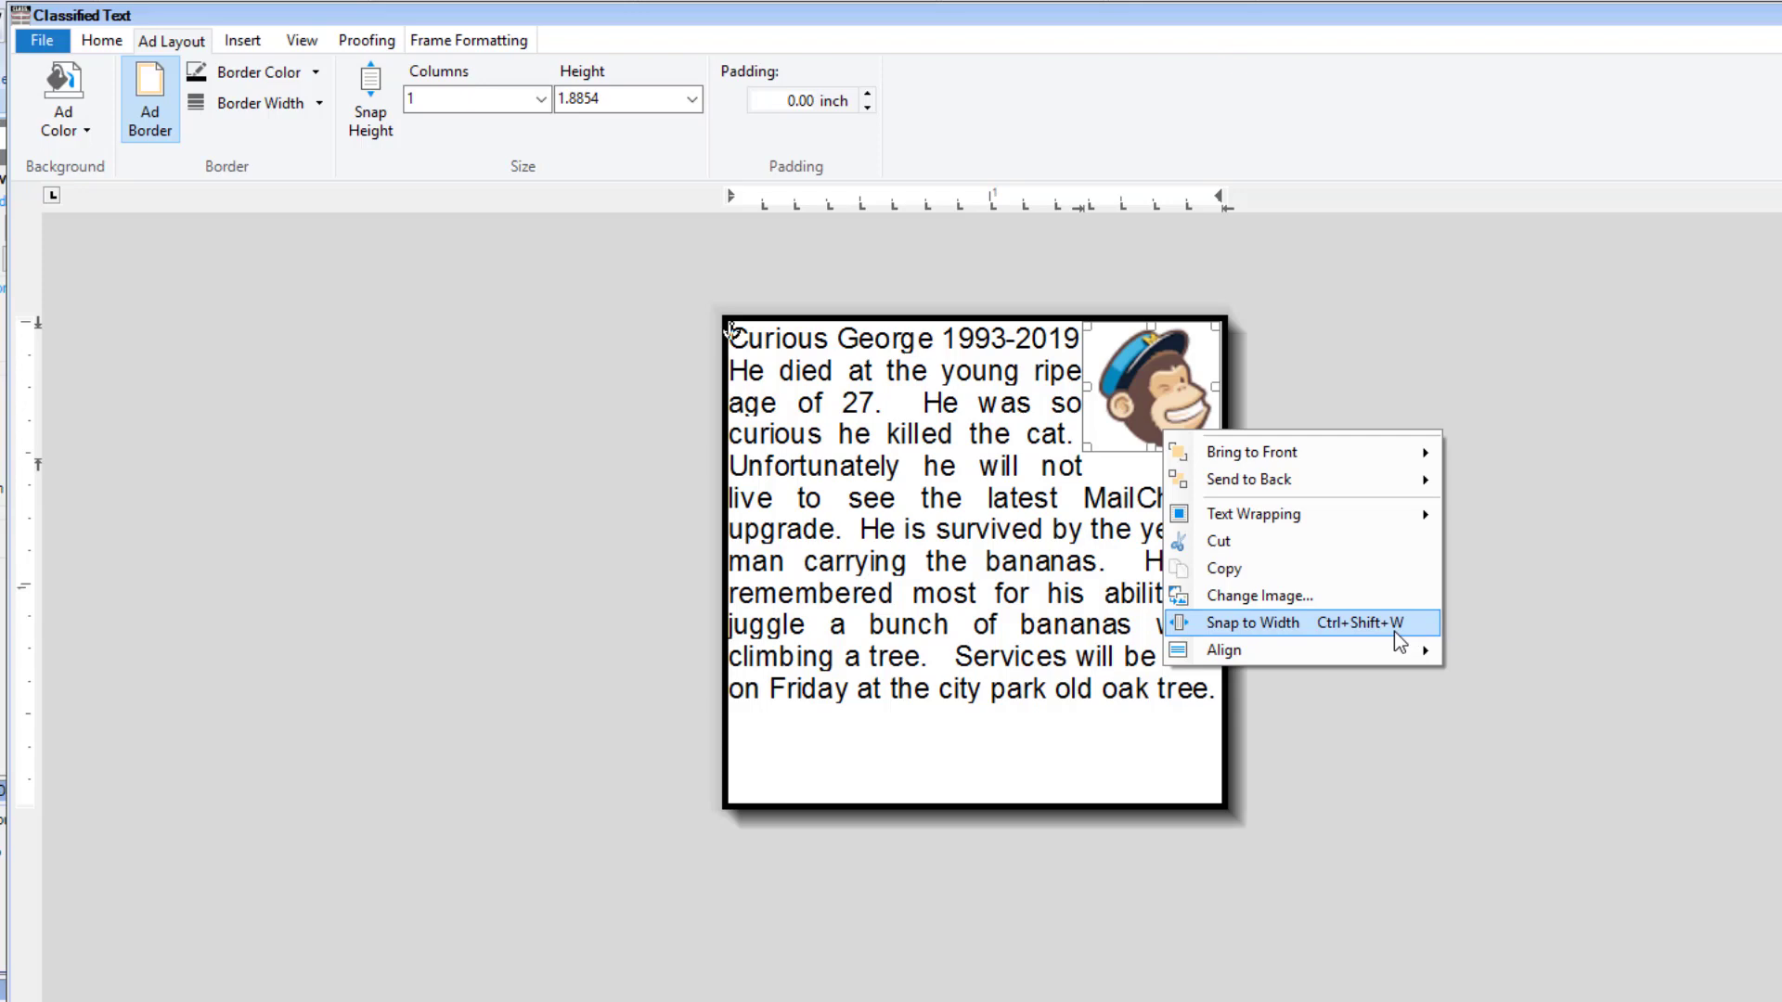
{"action": "left_click", "coordinate": [1299, 623]}
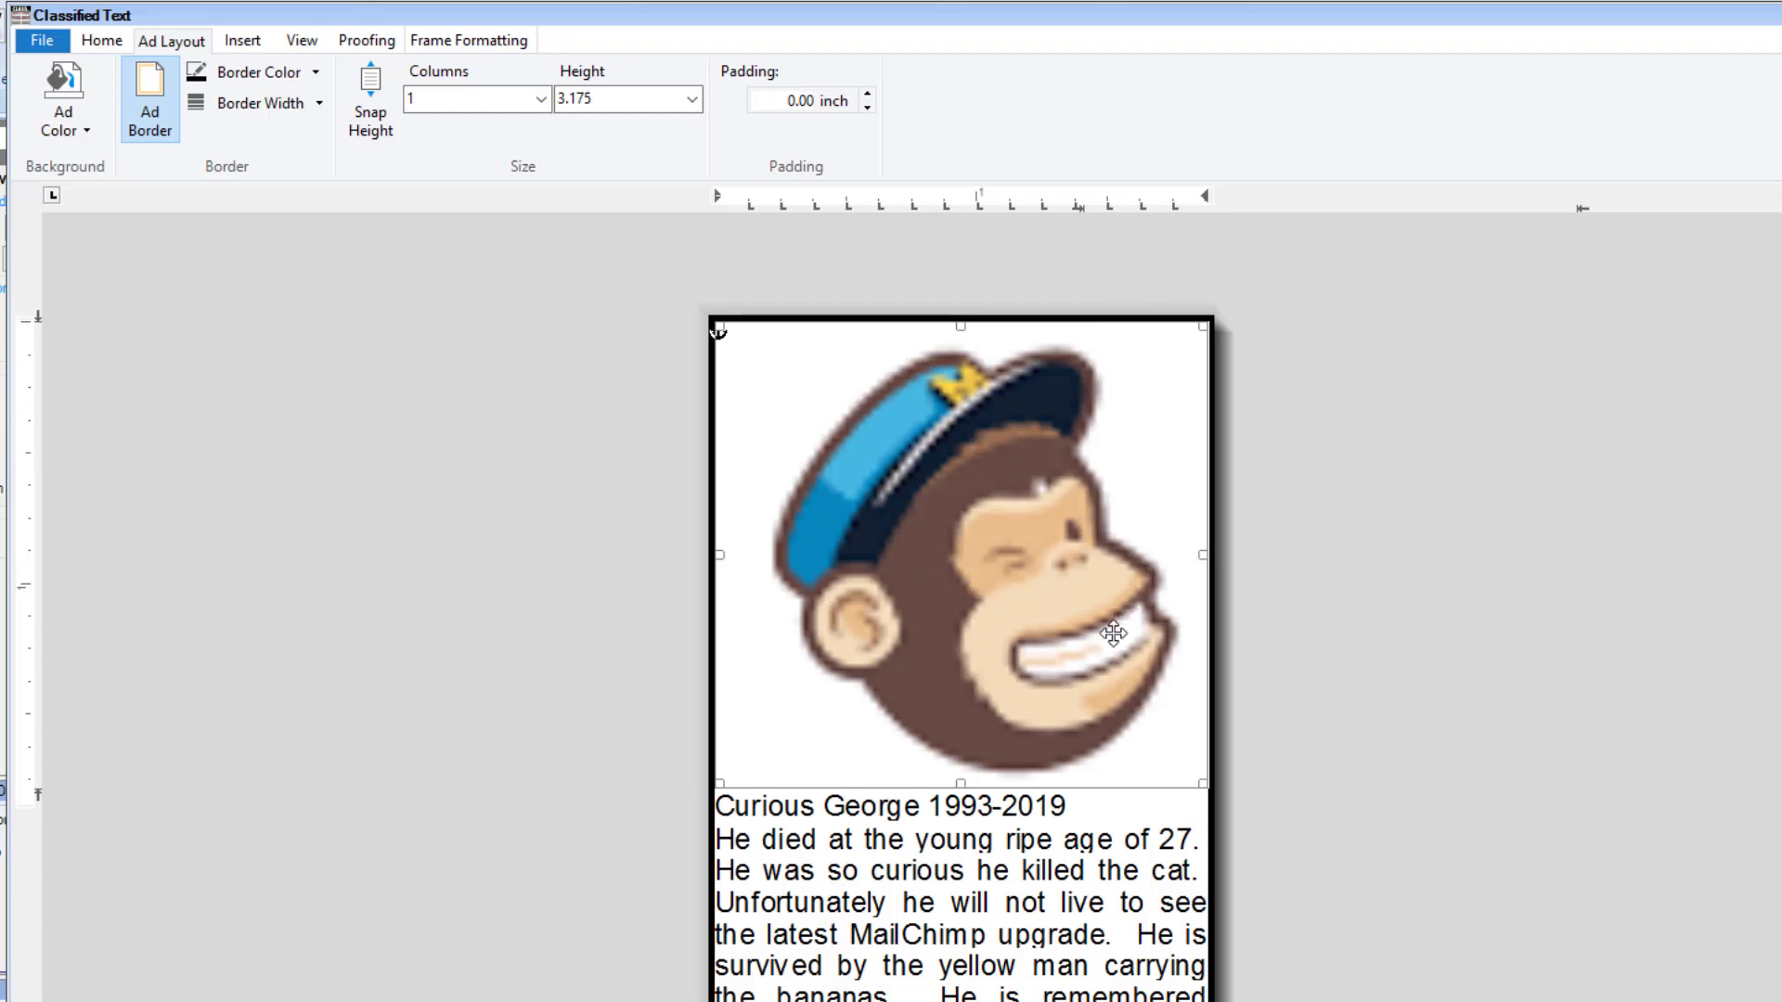
{"action": "key", "text": "ctrl+z"}
Step: Select a passage of body text, then the monkey image, and view the image's frame formatting options
{"action": "left_click_drag", "start_coordinate": [924, 403], "coordinate": [947, 498]}
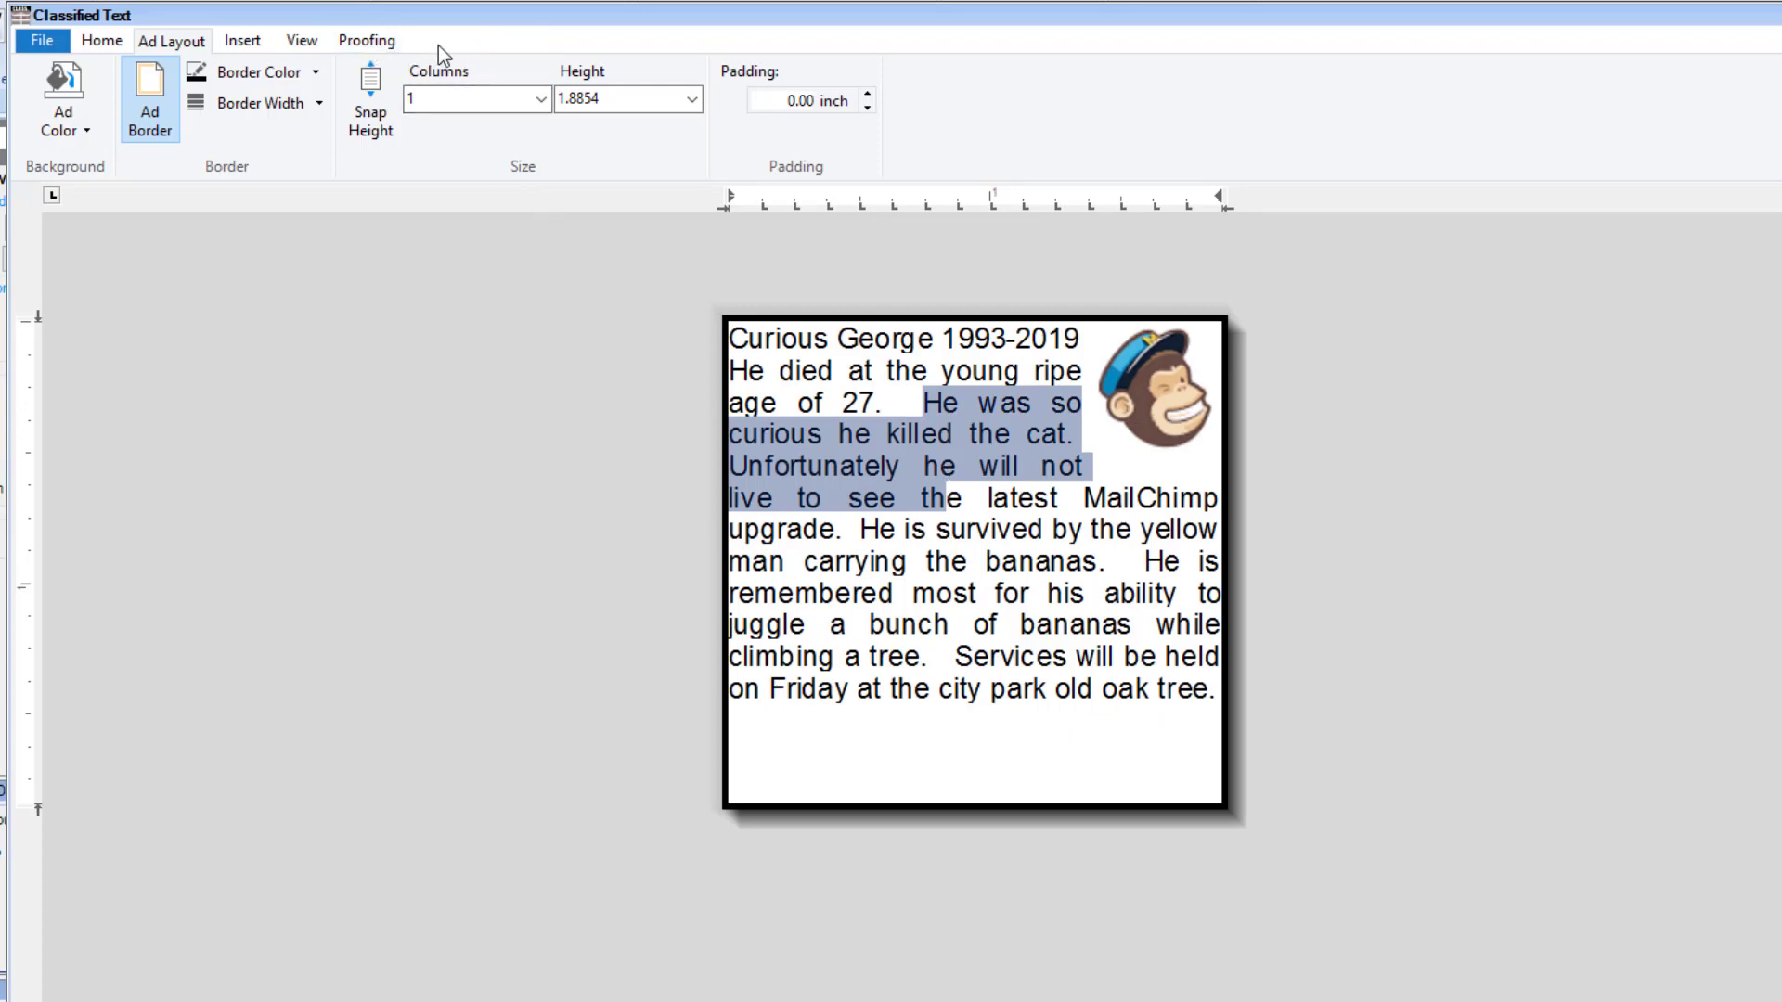
{"action": "left_click", "coordinate": [1157, 402]}
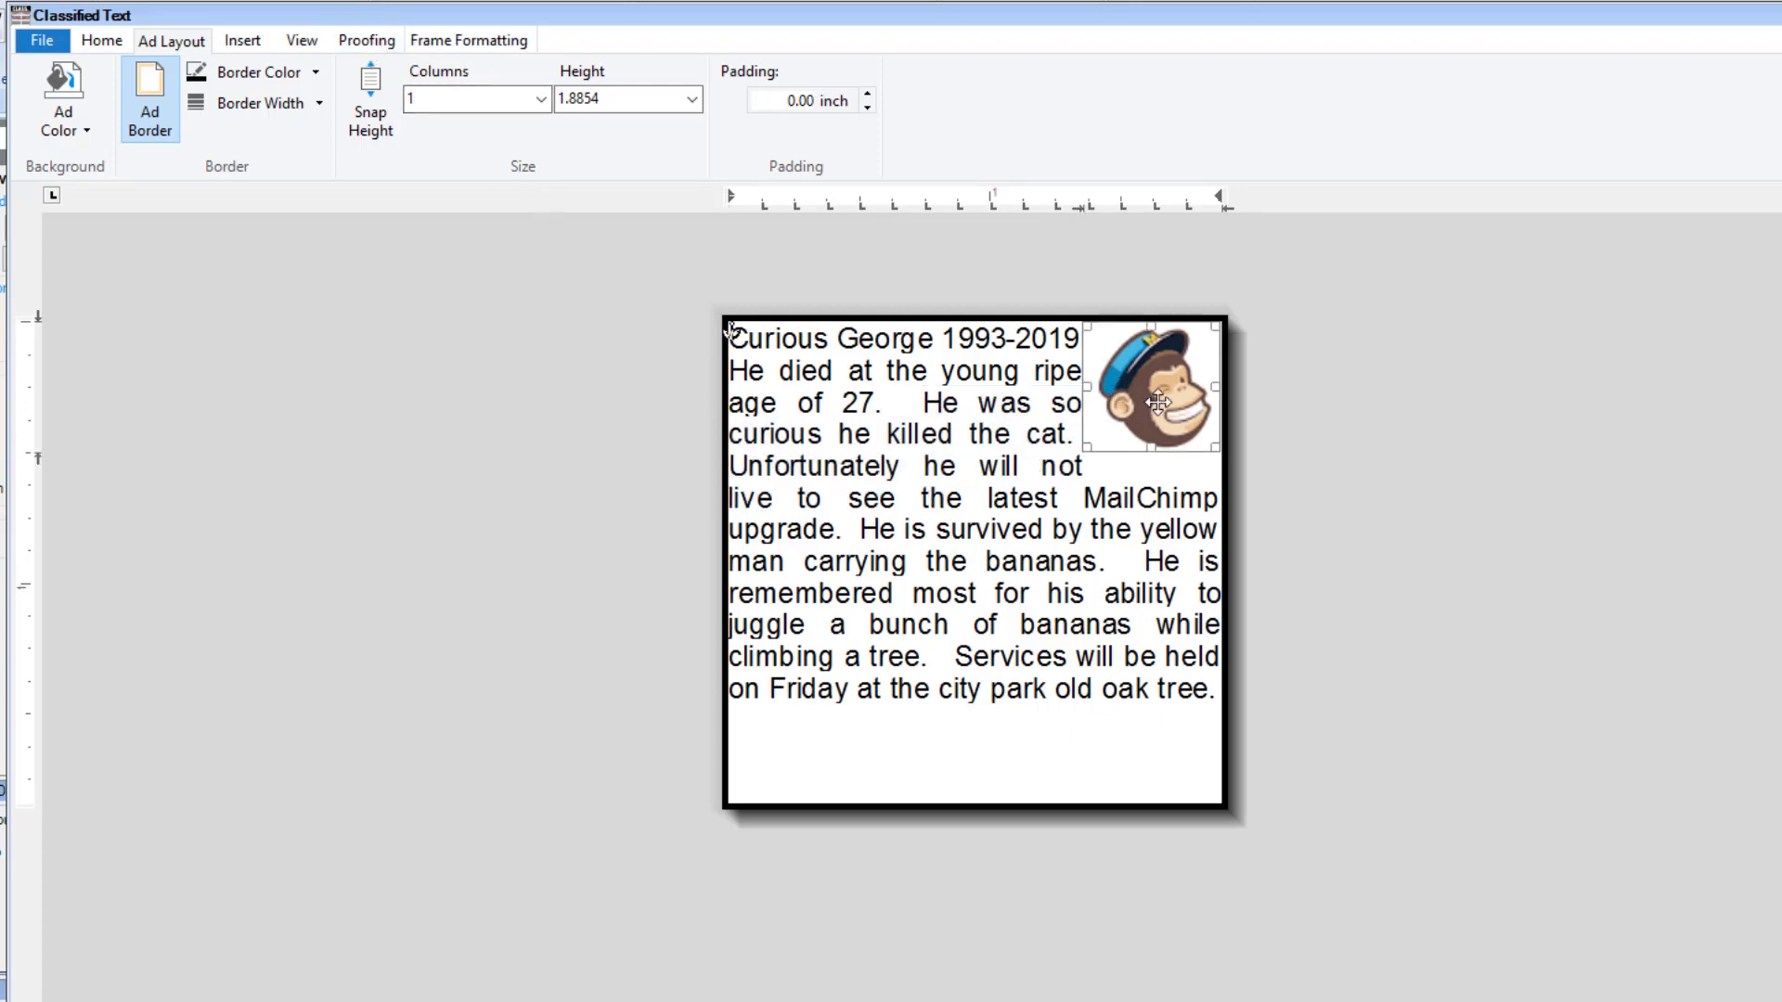
{"action": "left_click", "coordinate": [452, 51]}
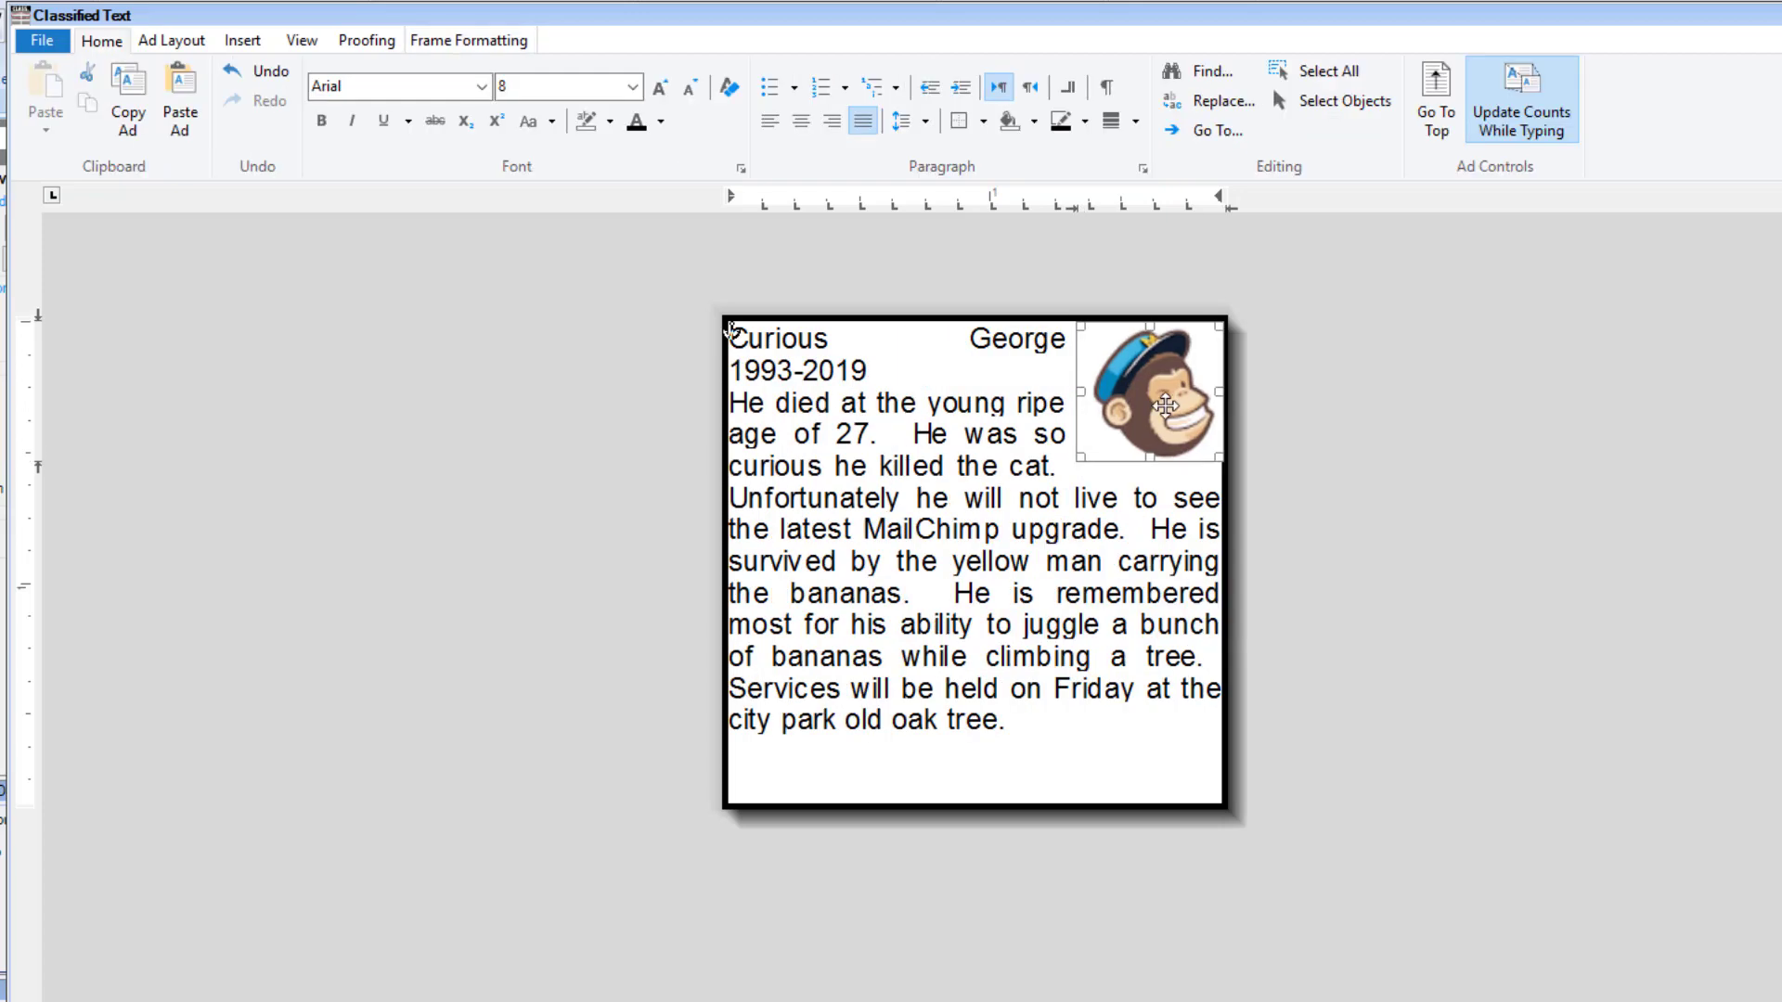
Step: Move the monkey image slightly inward and nudge it in small increments up and right into the ad's upper-right corner
{"action": "left_click_drag", "start_coordinate": [1167, 406], "coordinate": [1144, 410]}
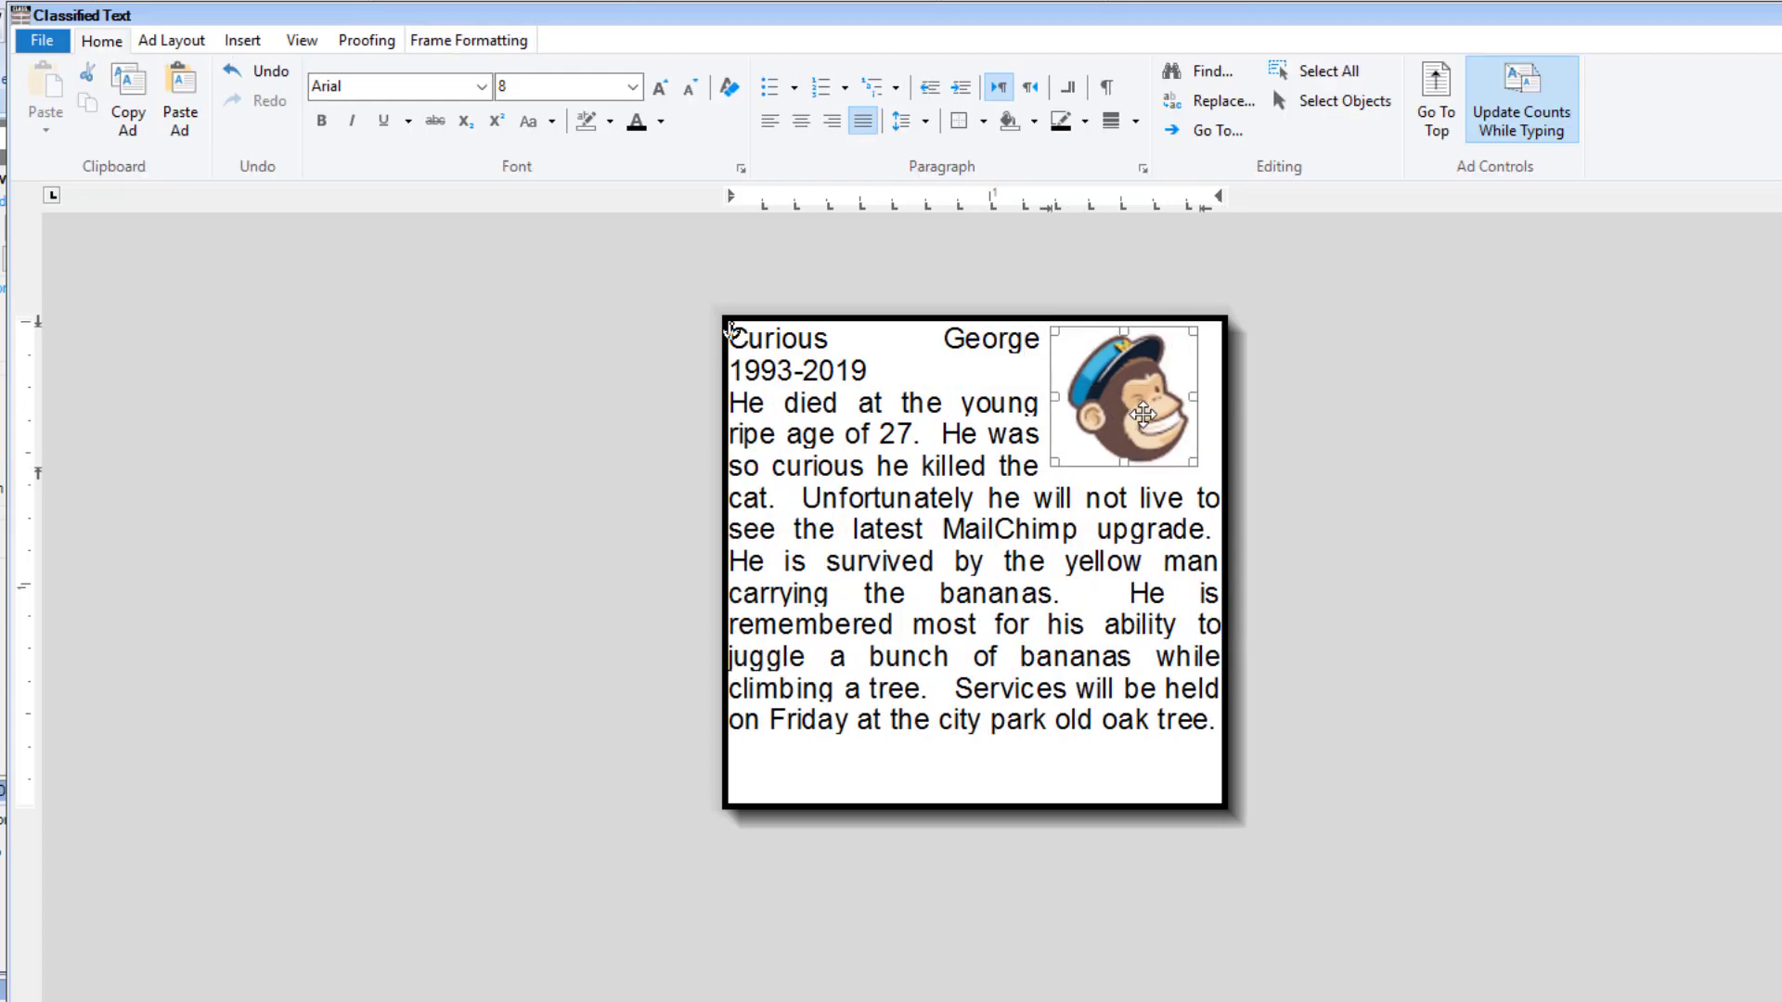
{"action": "key", "text": "Up"}
{"action": "key", "text": "Up"}
{"action": "key", "text": "Up"}
{"action": "key", "text": "Up"}
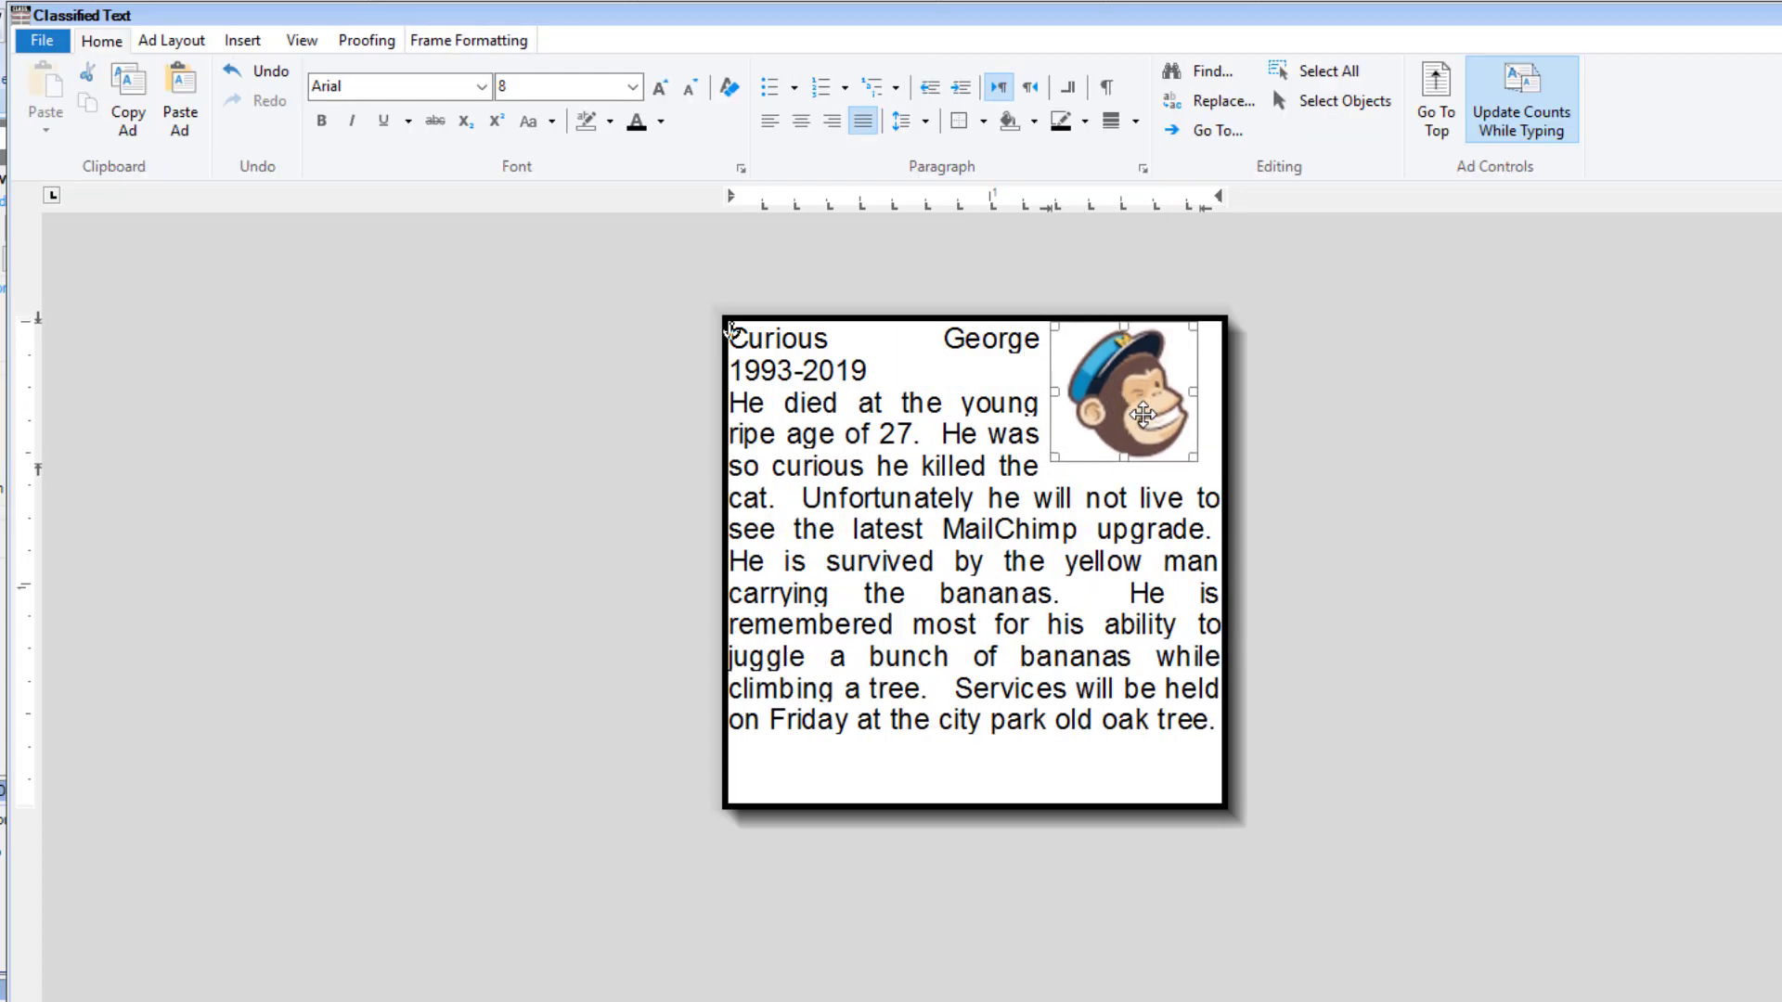
{"action": "key", "text": "Right"}
{"action": "key", "text": "Right"}
{"action": "key", "text": "Right"}
{"action": "key", "text": "Right"}
{"action": "key", "text": "Right"}
{"action": "key", "text": "Right"}
{"action": "key", "text": "Right"}
{"action": "key", "text": "Right"}
{"action": "key", "text": "Right"}
{"action": "key", "text": "Right"}
{"action": "key", "text": "Right"}
{"action": "key", "text": "Right"}
{"action": "key", "text": "Right"}
{"action": "key", "text": "Right"}
{"action": "key", "text": "Right"}
{"action": "key", "text": "Right"}
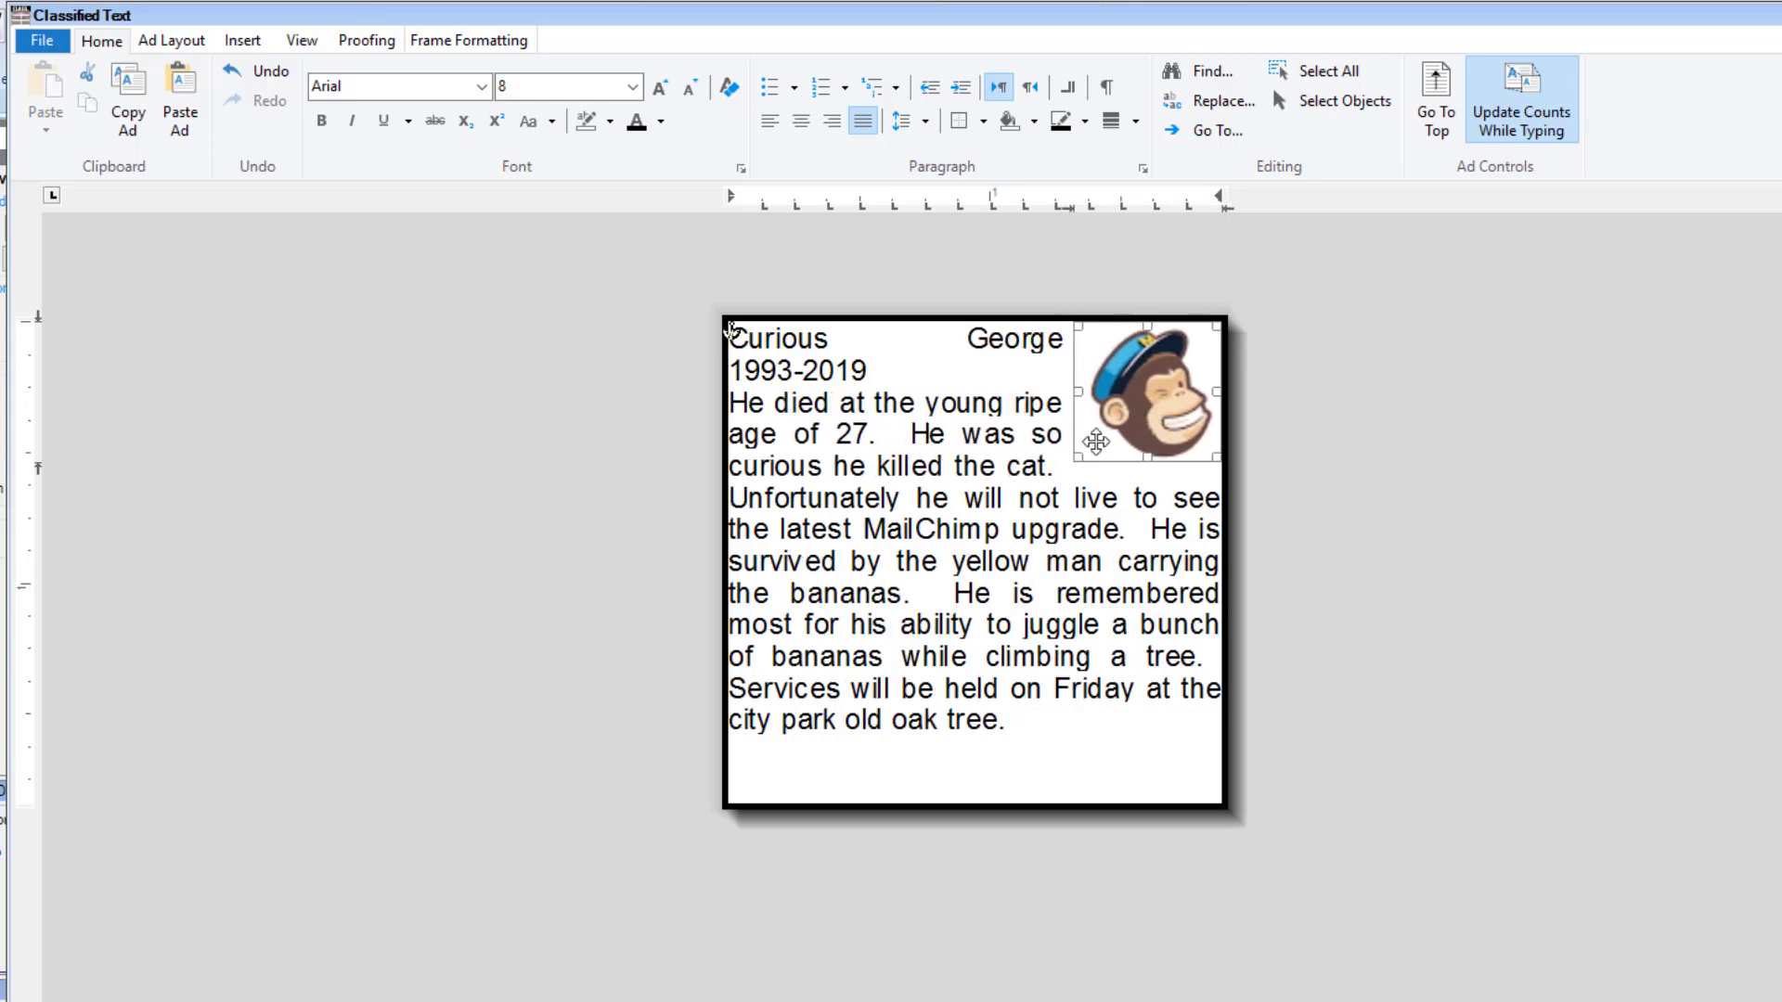
Step: Put 1993- 2019 on its own line below the heading name and indent both heading lines three levels
{"action": "left_click", "coordinate": [986, 425]}
{"action": "key", "text": "Return"}
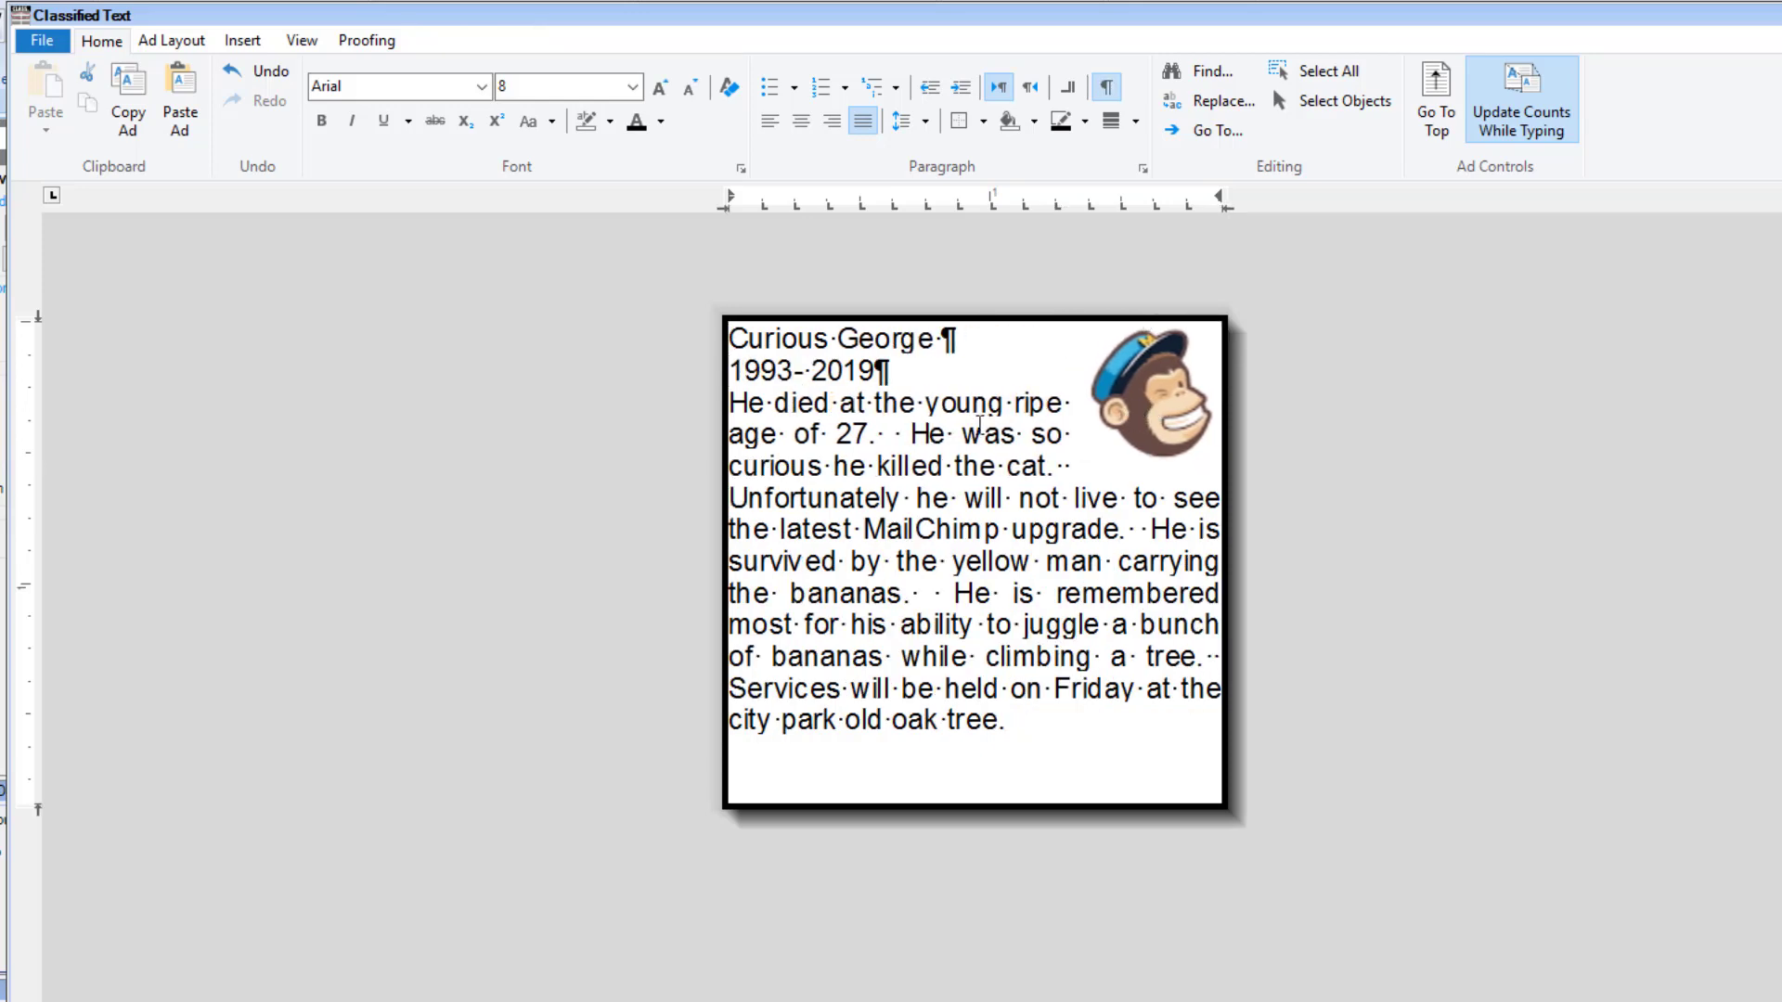
{"action": "left_click_drag", "start_coordinate": [919, 371], "coordinate": [728, 336]}
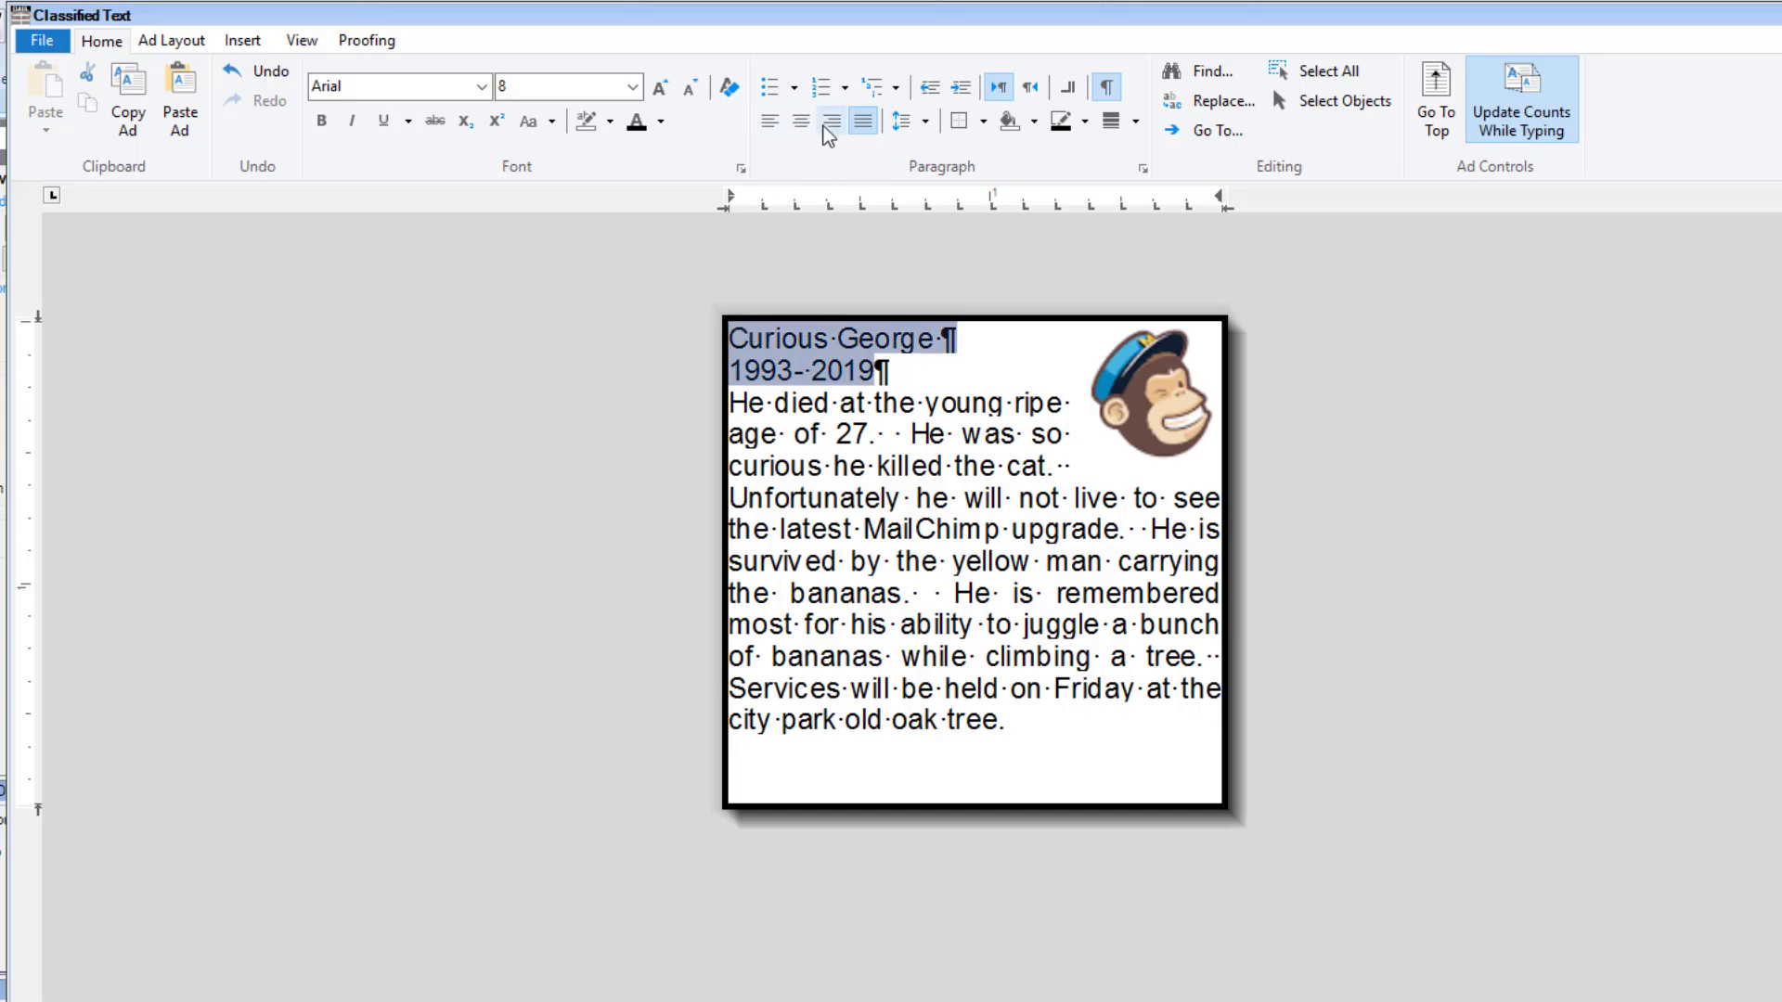
{"action": "left_click", "coordinate": [961, 90]}
{"action": "left_click", "coordinate": [960, 90]}
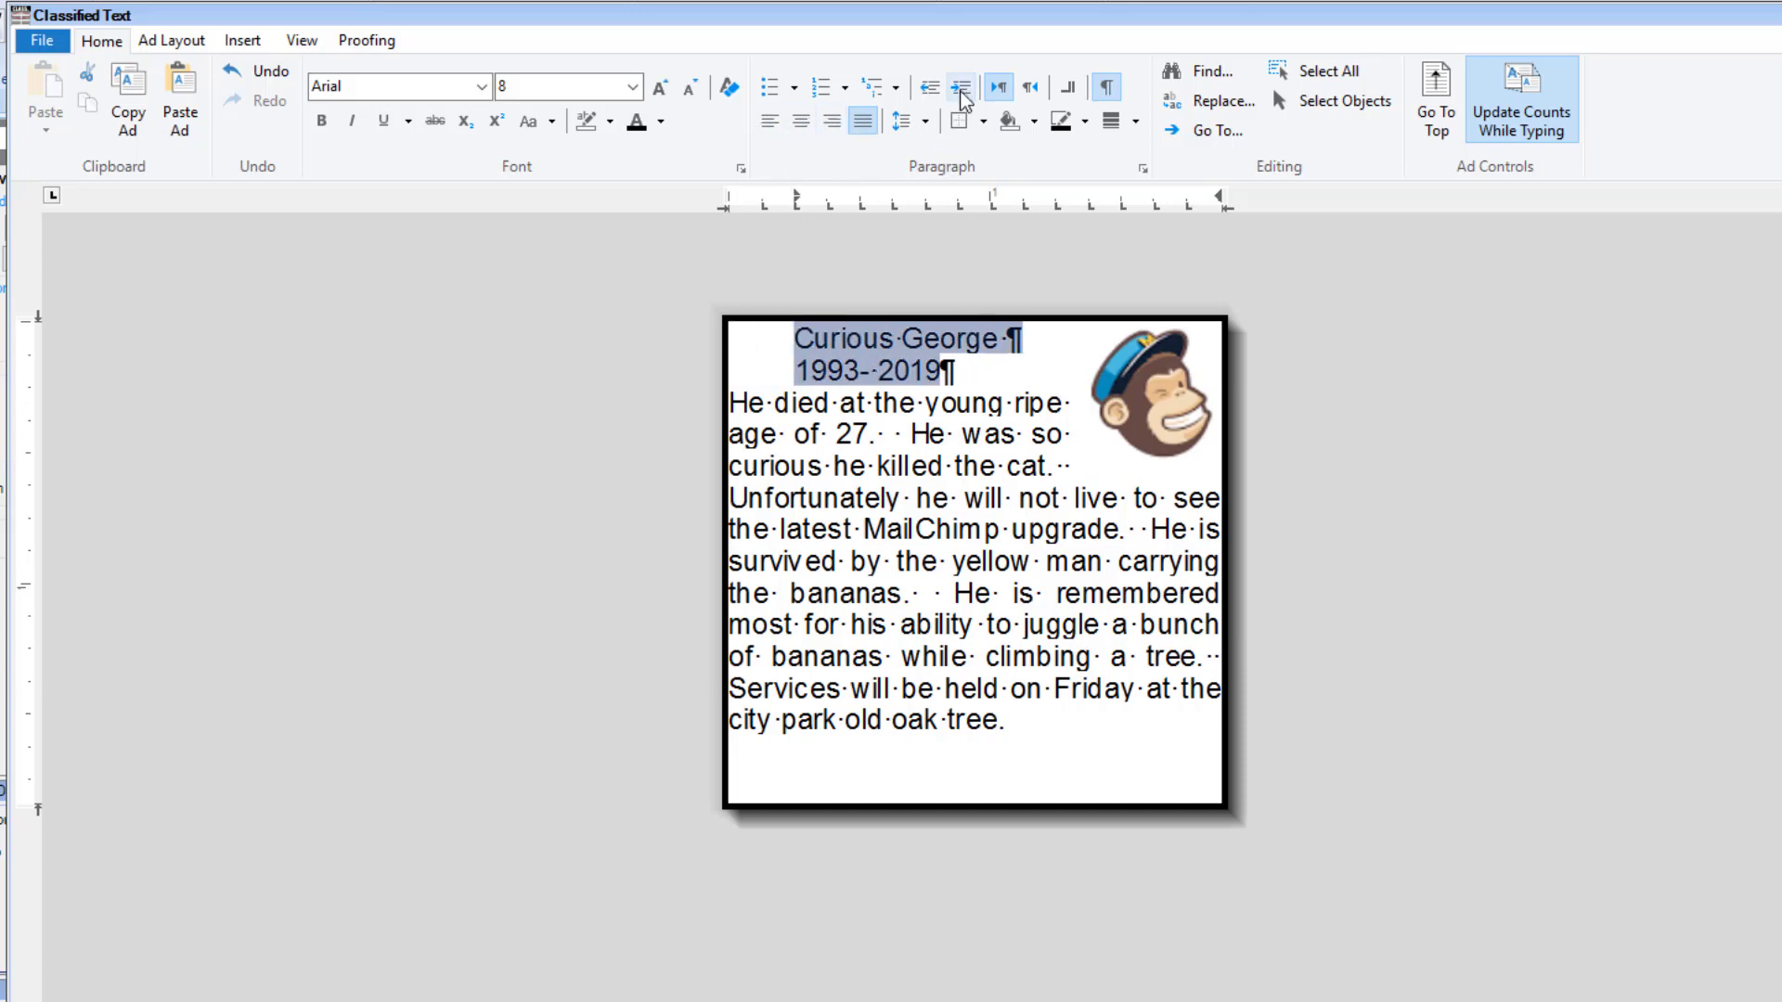
{"action": "left_click", "coordinate": [960, 90]}
Step: Indent the 1993- 2019 line one more level and save the order
{"action": "left_click", "coordinate": [925, 431]}
{"action": "left_click", "coordinate": [835, 371]}
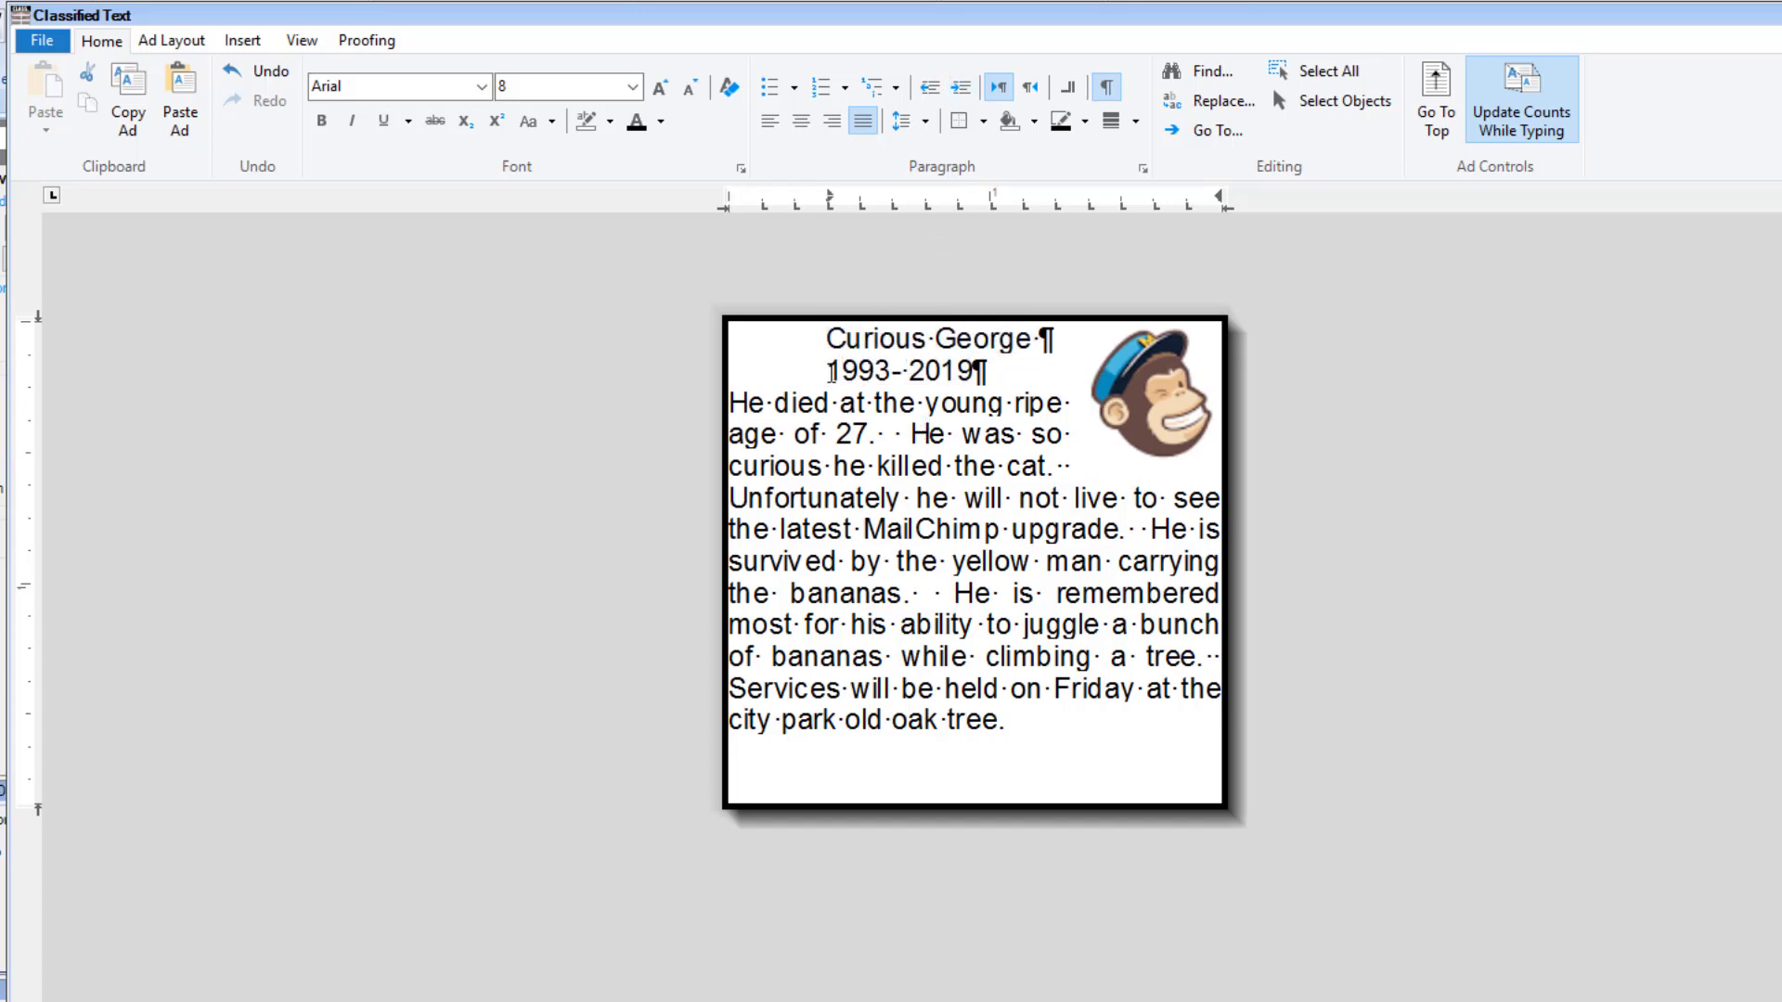
{"action": "left_click", "coordinate": [961, 87]}
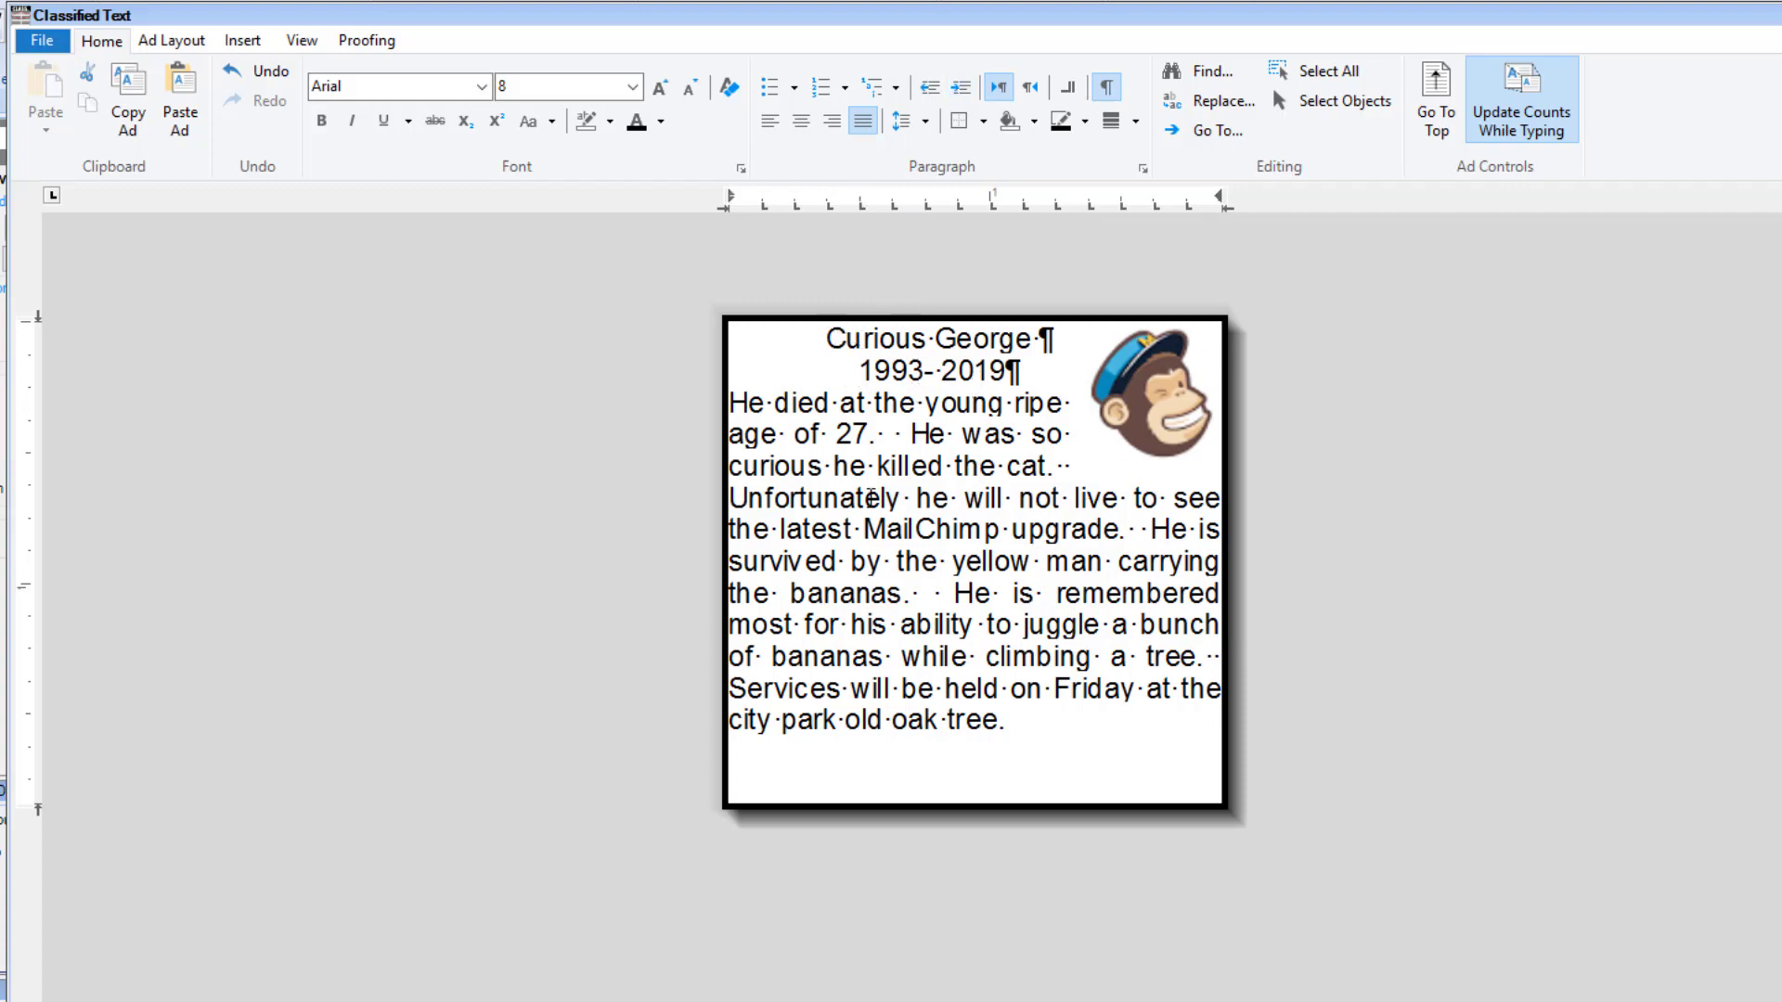
{"action": "left_click", "coordinate": [843, 497]}
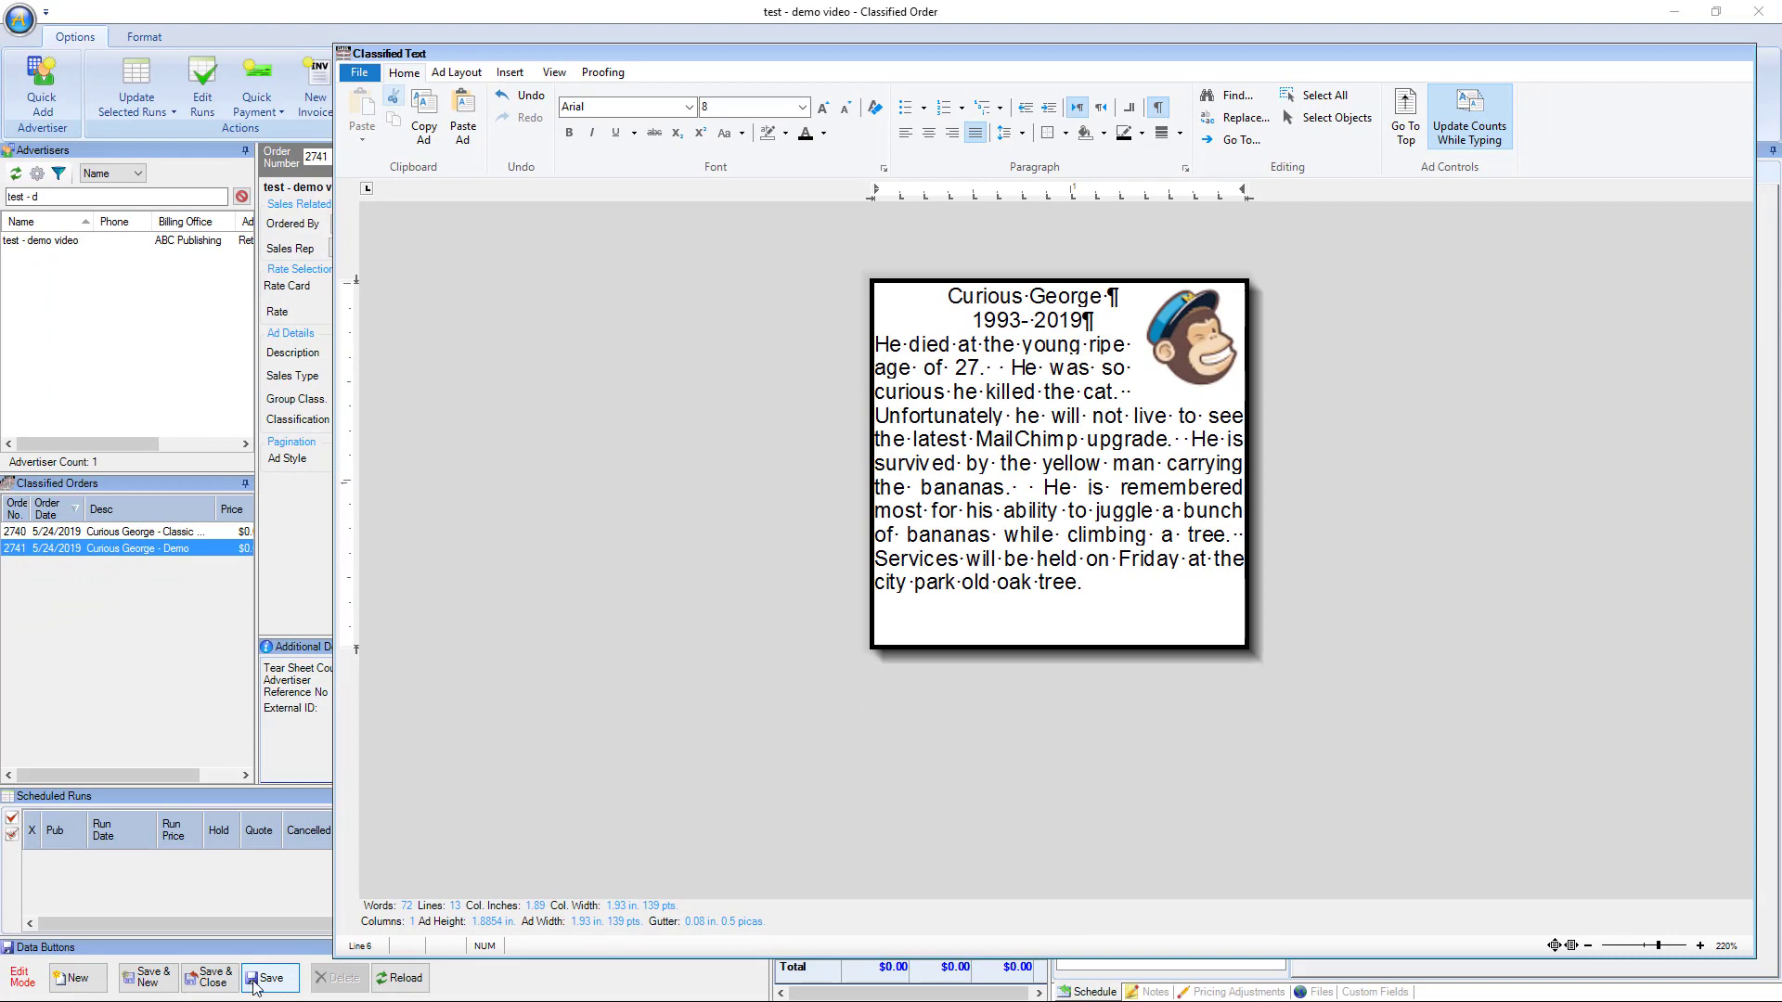
{"action": "left_click", "coordinate": [266, 978]}
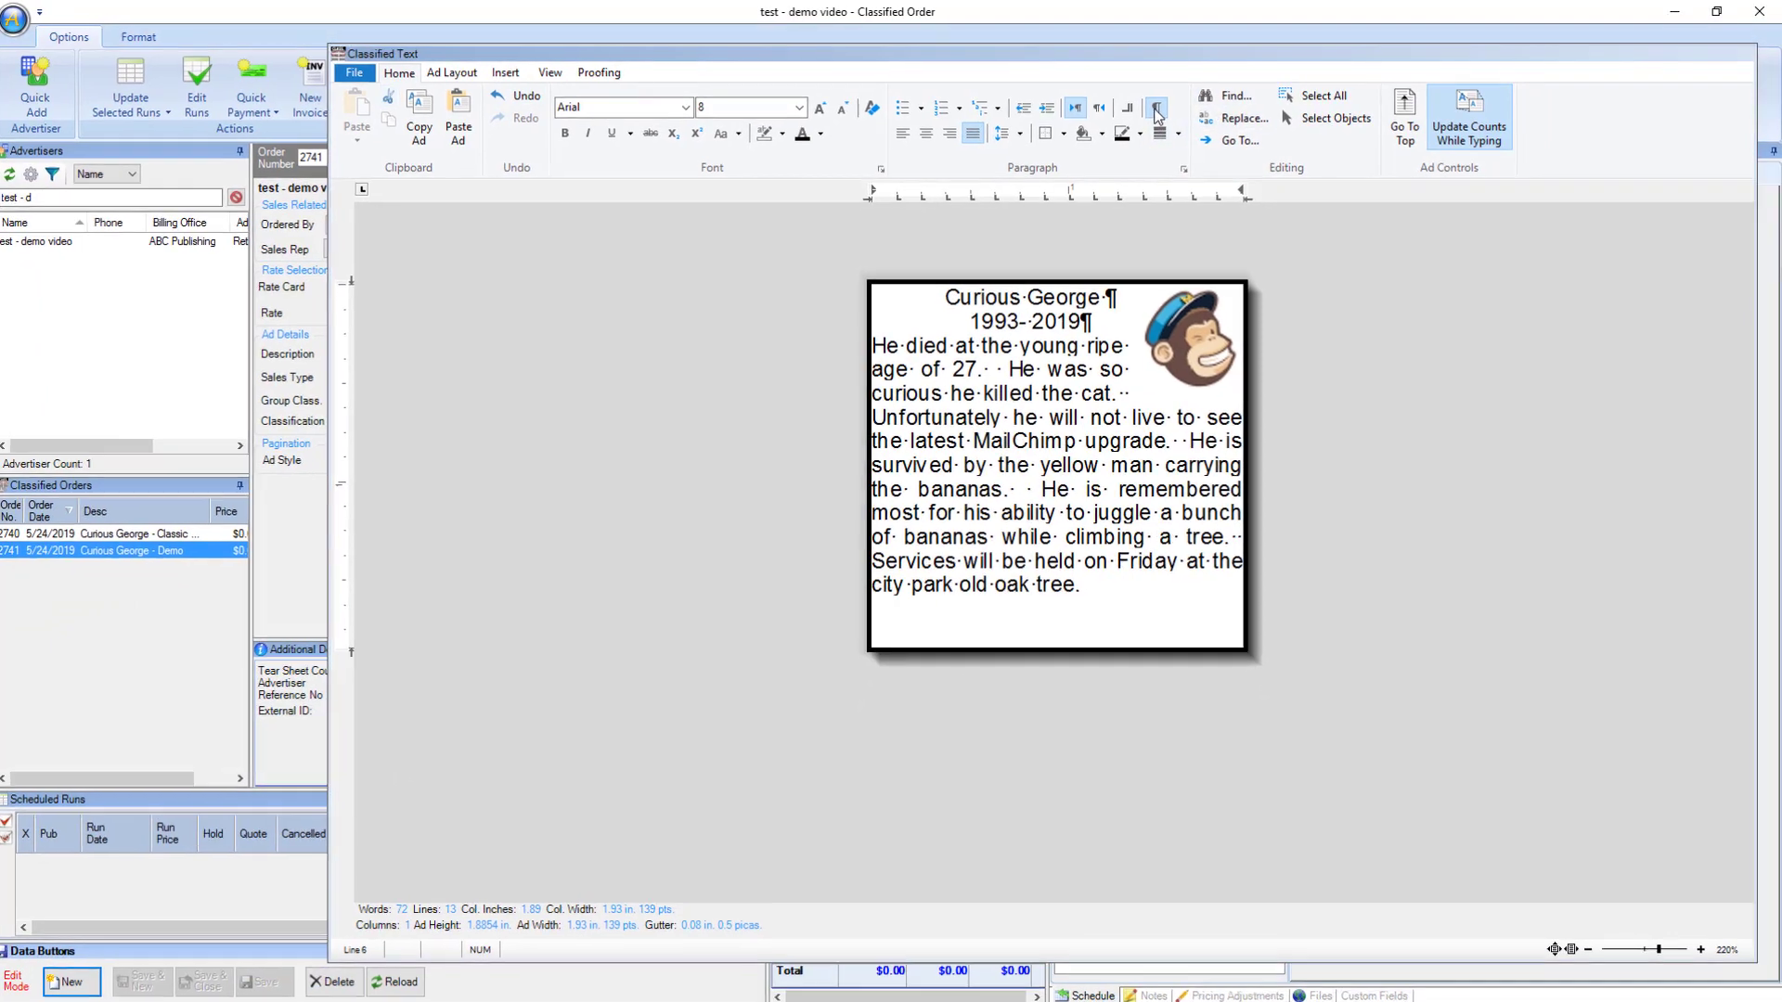
Step: Increase the ad's padding to 0.13 inch
{"action": "left_click", "coordinate": [456, 73]}
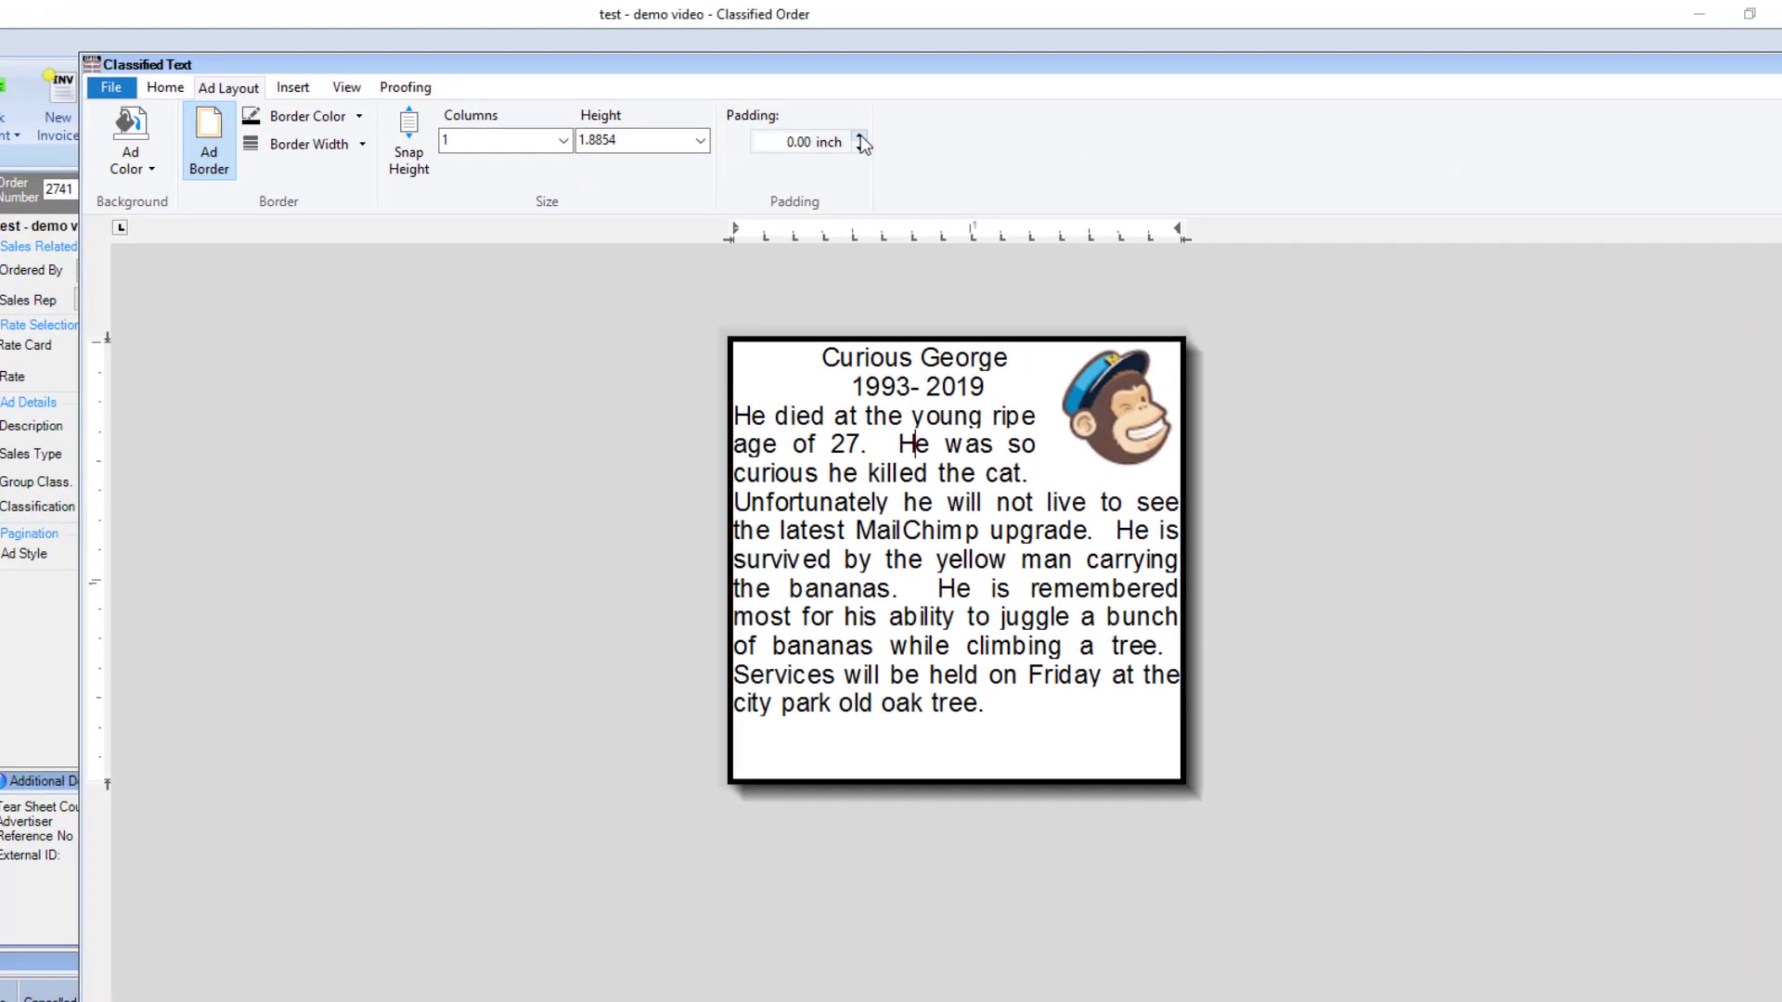
{"action": "left_click", "coordinate": [860, 137]}
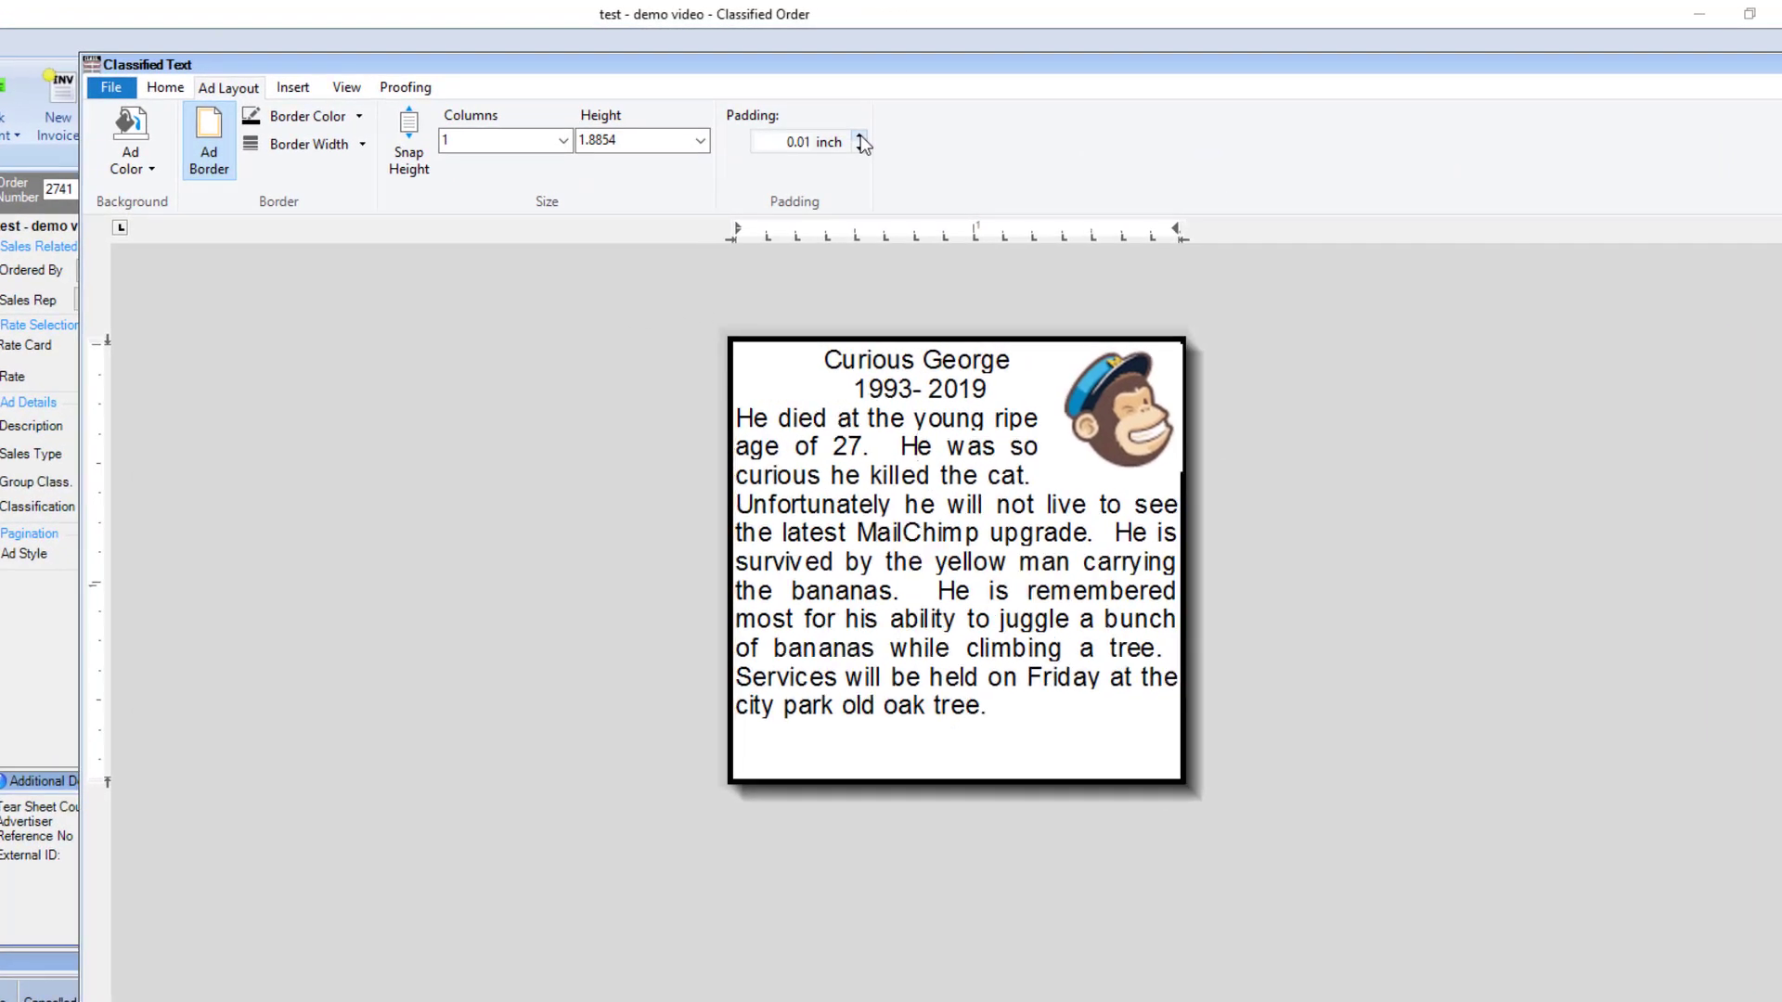
{"action": "left_click", "coordinate": [860, 137]}
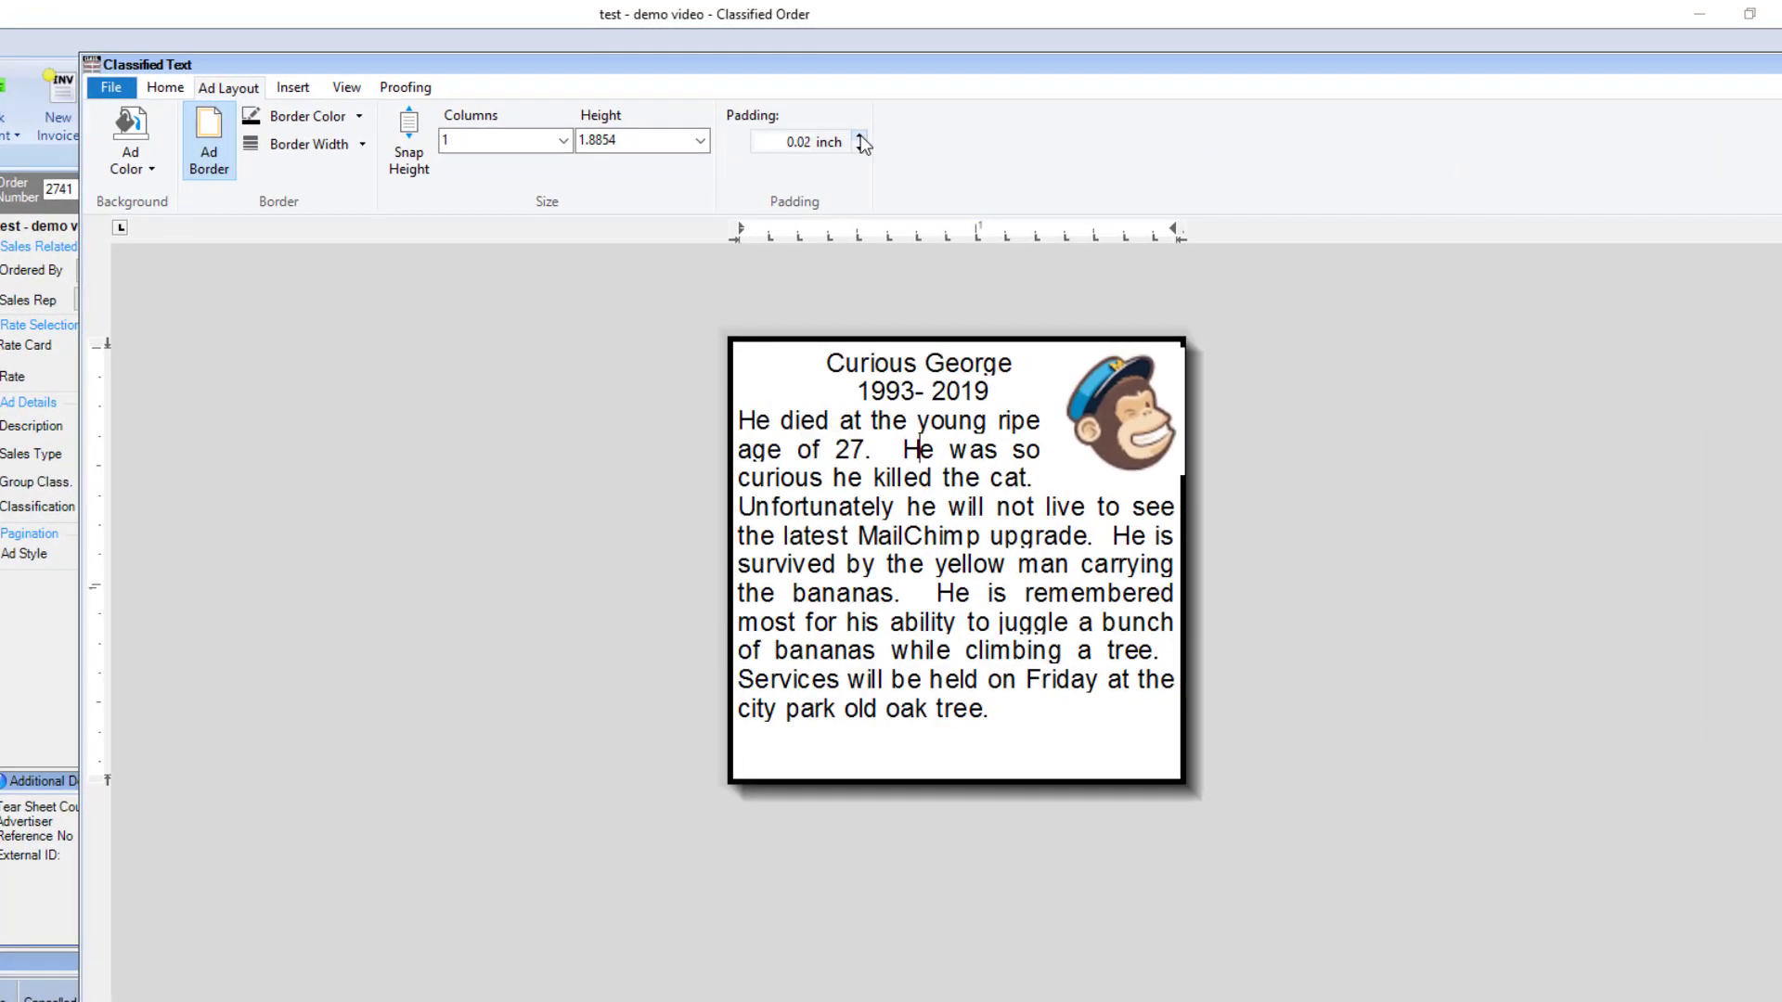
{"action": "left_click", "coordinate": [861, 137]}
{"action": "left_click", "coordinate": [860, 138]}
{"action": "left_click", "coordinate": [860, 137]}
{"action": "left_click", "coordinate": [861, 138]}
{"action": "left_click", "coordinate": [860, 138]}
{"action": "left_click", "coordinate": [860, 137]}
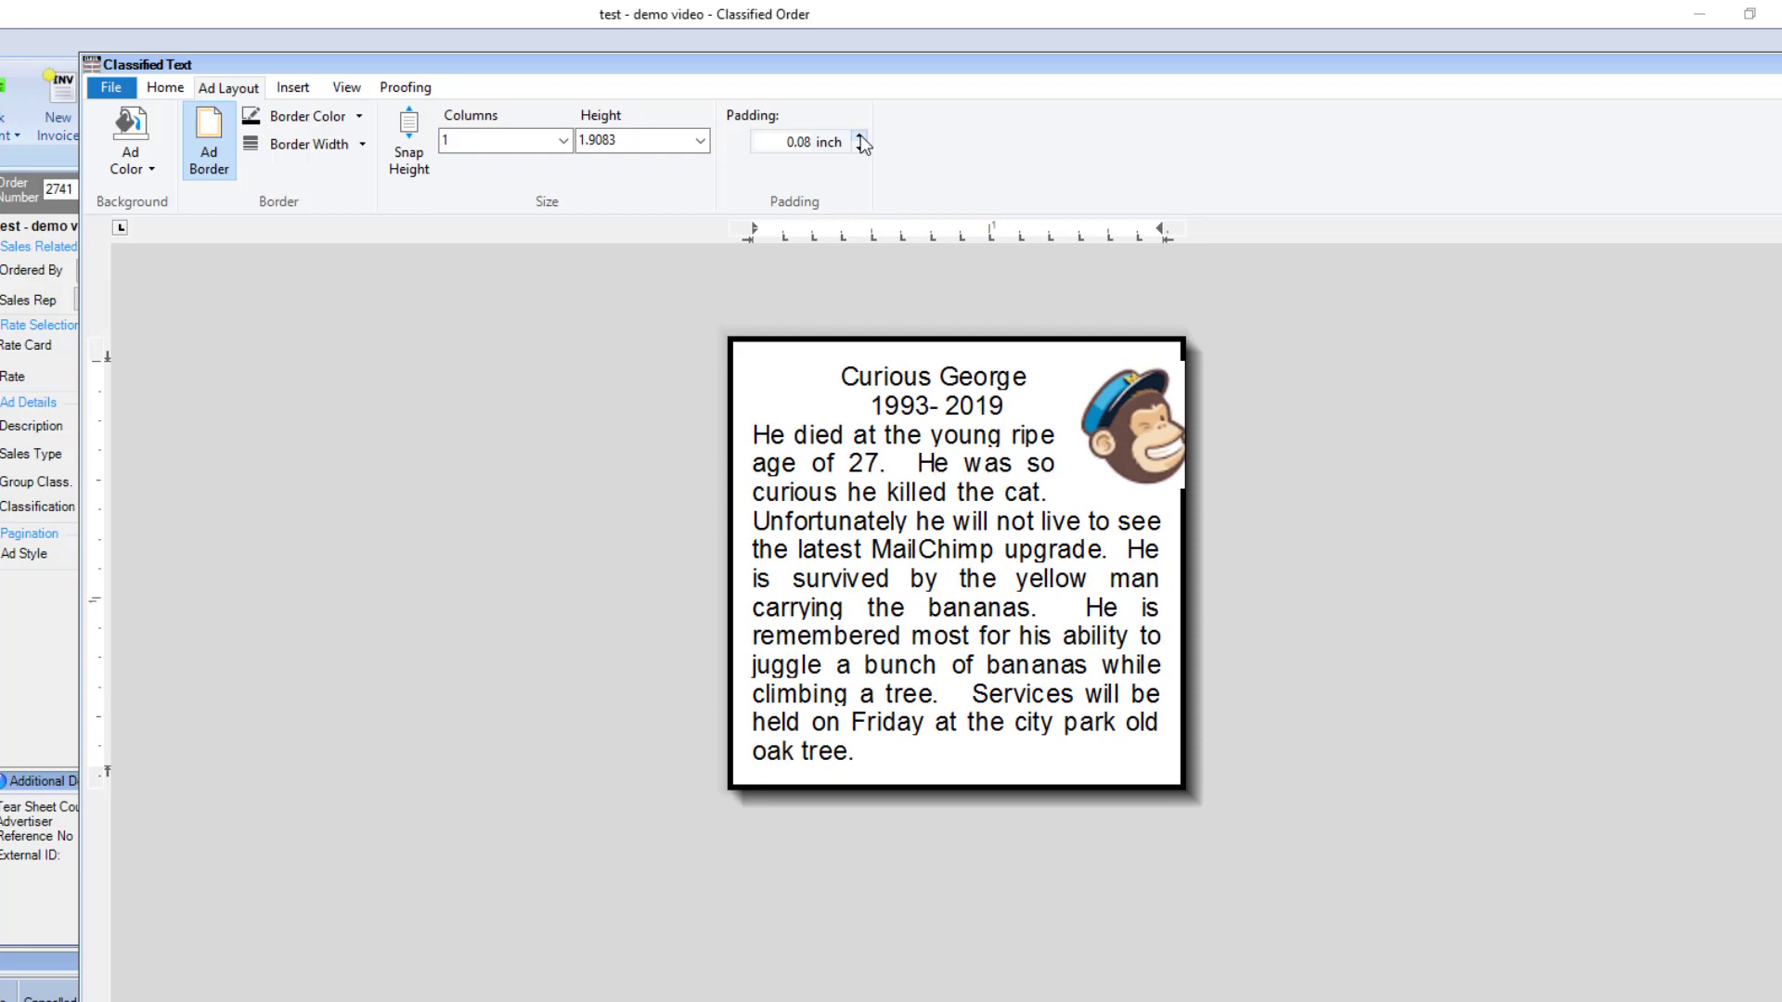
{"action": "left_click", "coordinate": [860, 138]}
{"action": "left_click", "coordinate": [860, 138]}
{"action": "left_click", "coordinate": [860, 137]}
{"action": "left_click", "coordinate": [861, 138]}
{"action": "left_click", "coordinate": [860, 137]}
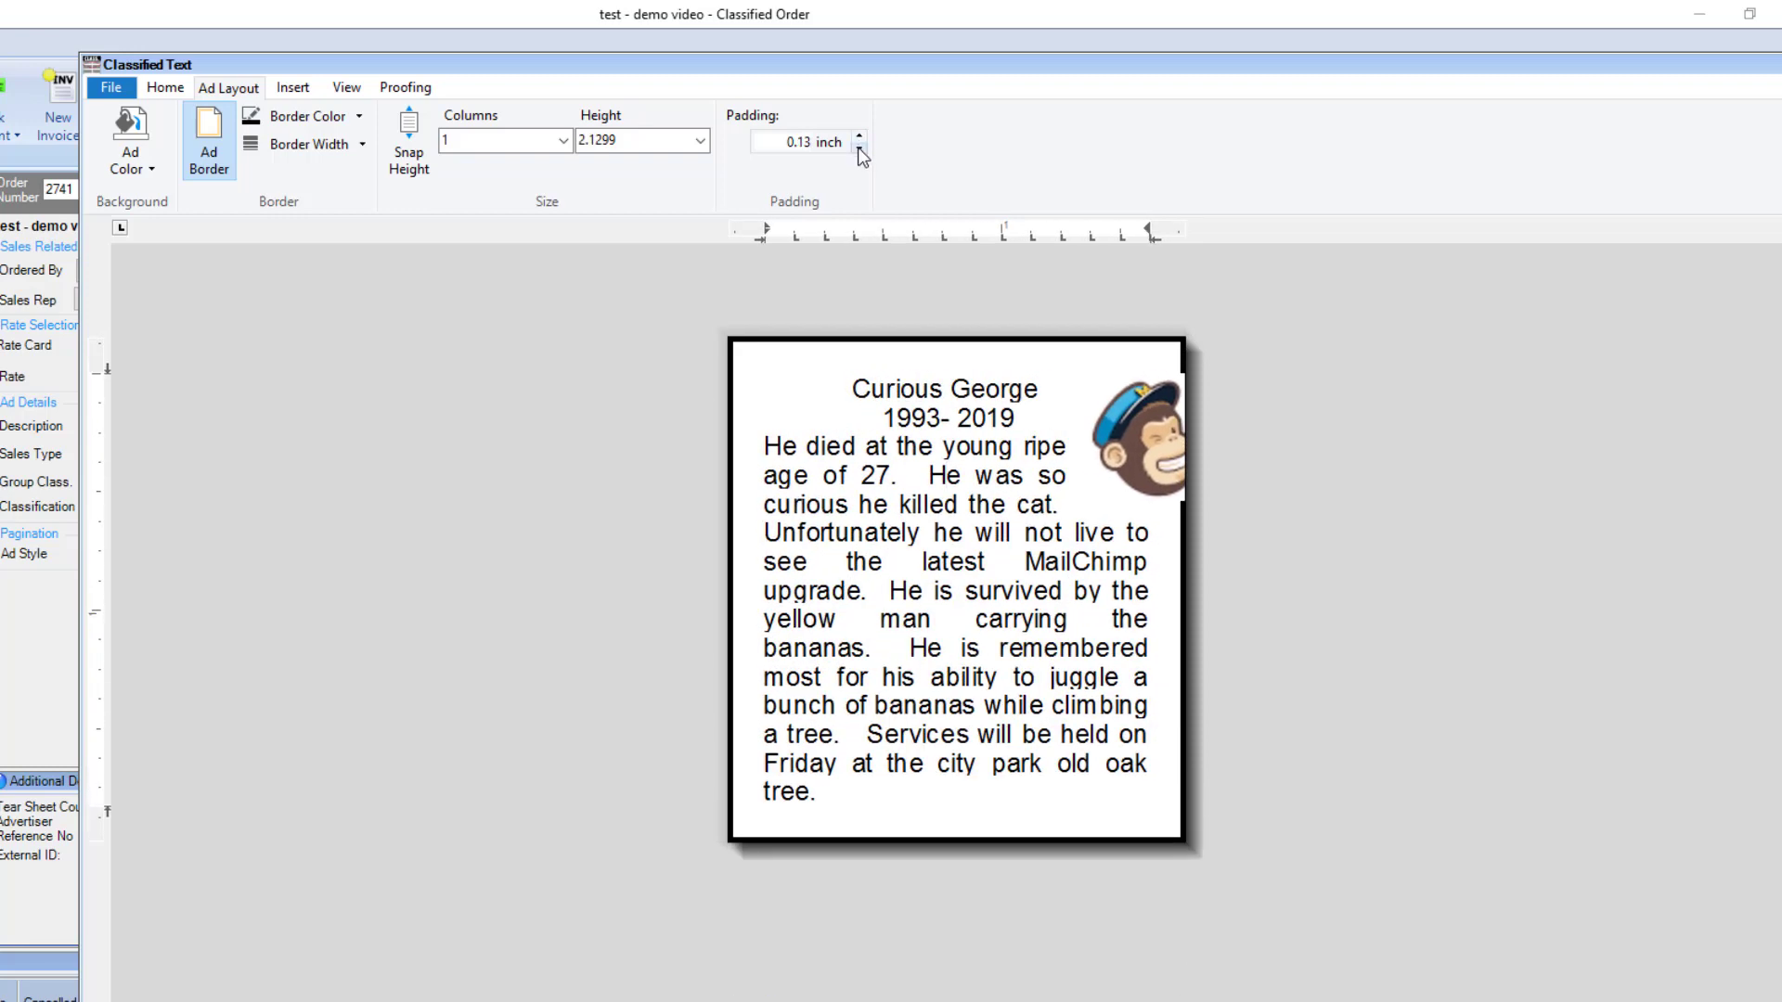
Step: Reduce the ad's padding to 0.02 inch
{"action": "left_click", "coordinate": [861, 148]}
{"action": "left_click", "coordinate": [860, 149]}
{"action": "left_click", "coordinate": [860, 148]}
{"action": "left_click", "coordinate": [860, 149]}
{"action": "left_click", "coordinate": [861, 149]}
{"action": "left_click", "coordinate": [860, 149]}
{"action": "left_click", "coordinate": [860, 148]}
Step: Move the monkey image slightly left, away from the ad's right border, and snap the ad's height to its content
{"action": "left_click", "coordinate": [1141, 450]}
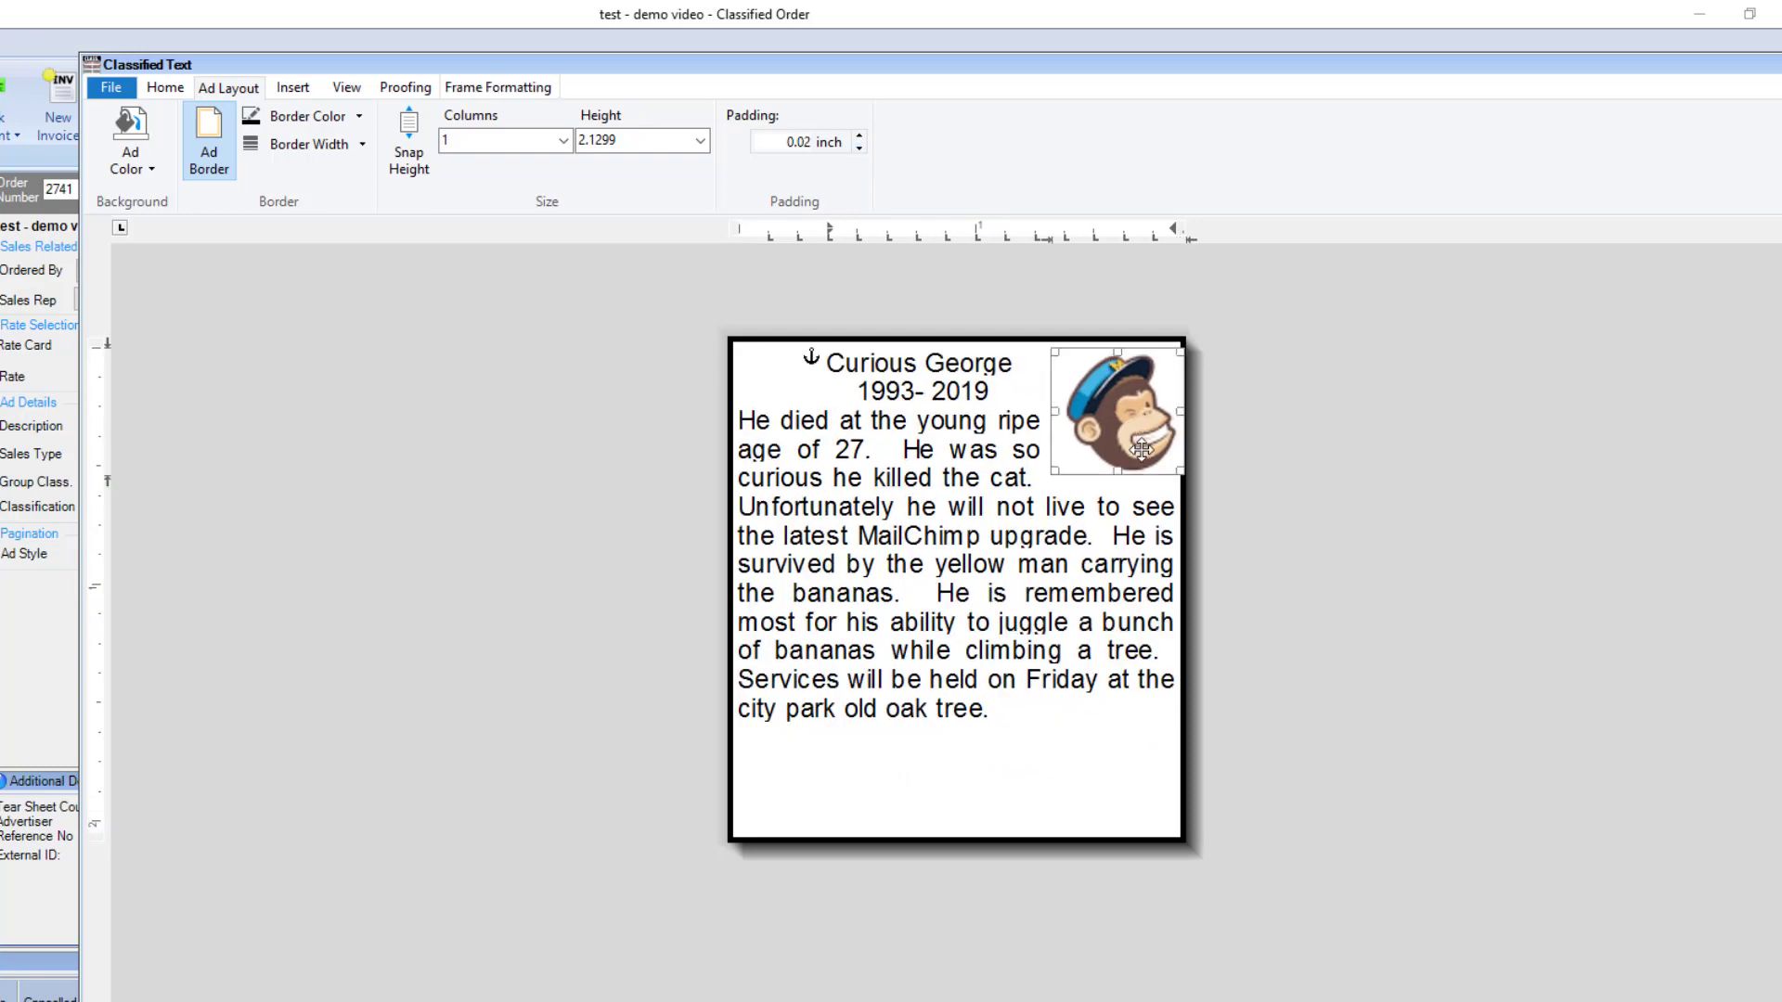
{"action": "left_click_drag", "start_coordinate": [1141, 450], "coordinate": [1141, 450]}
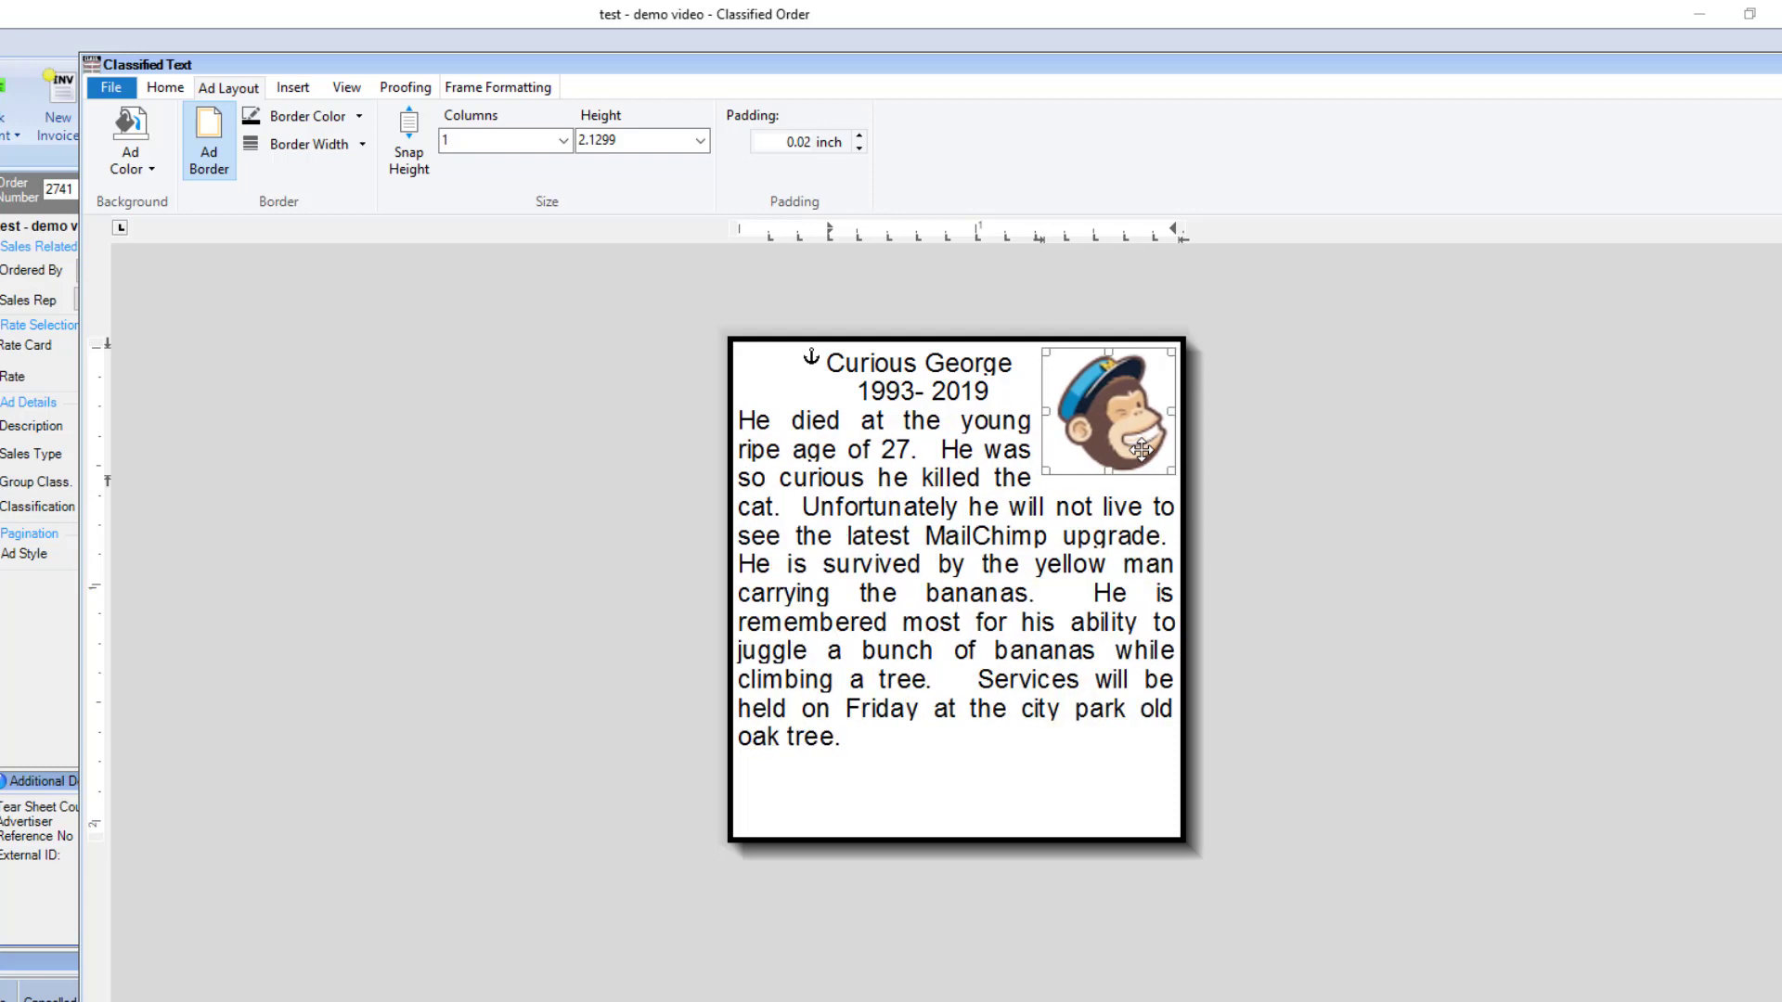
{"action": "left_click", "coordinate": [1083, 562]}
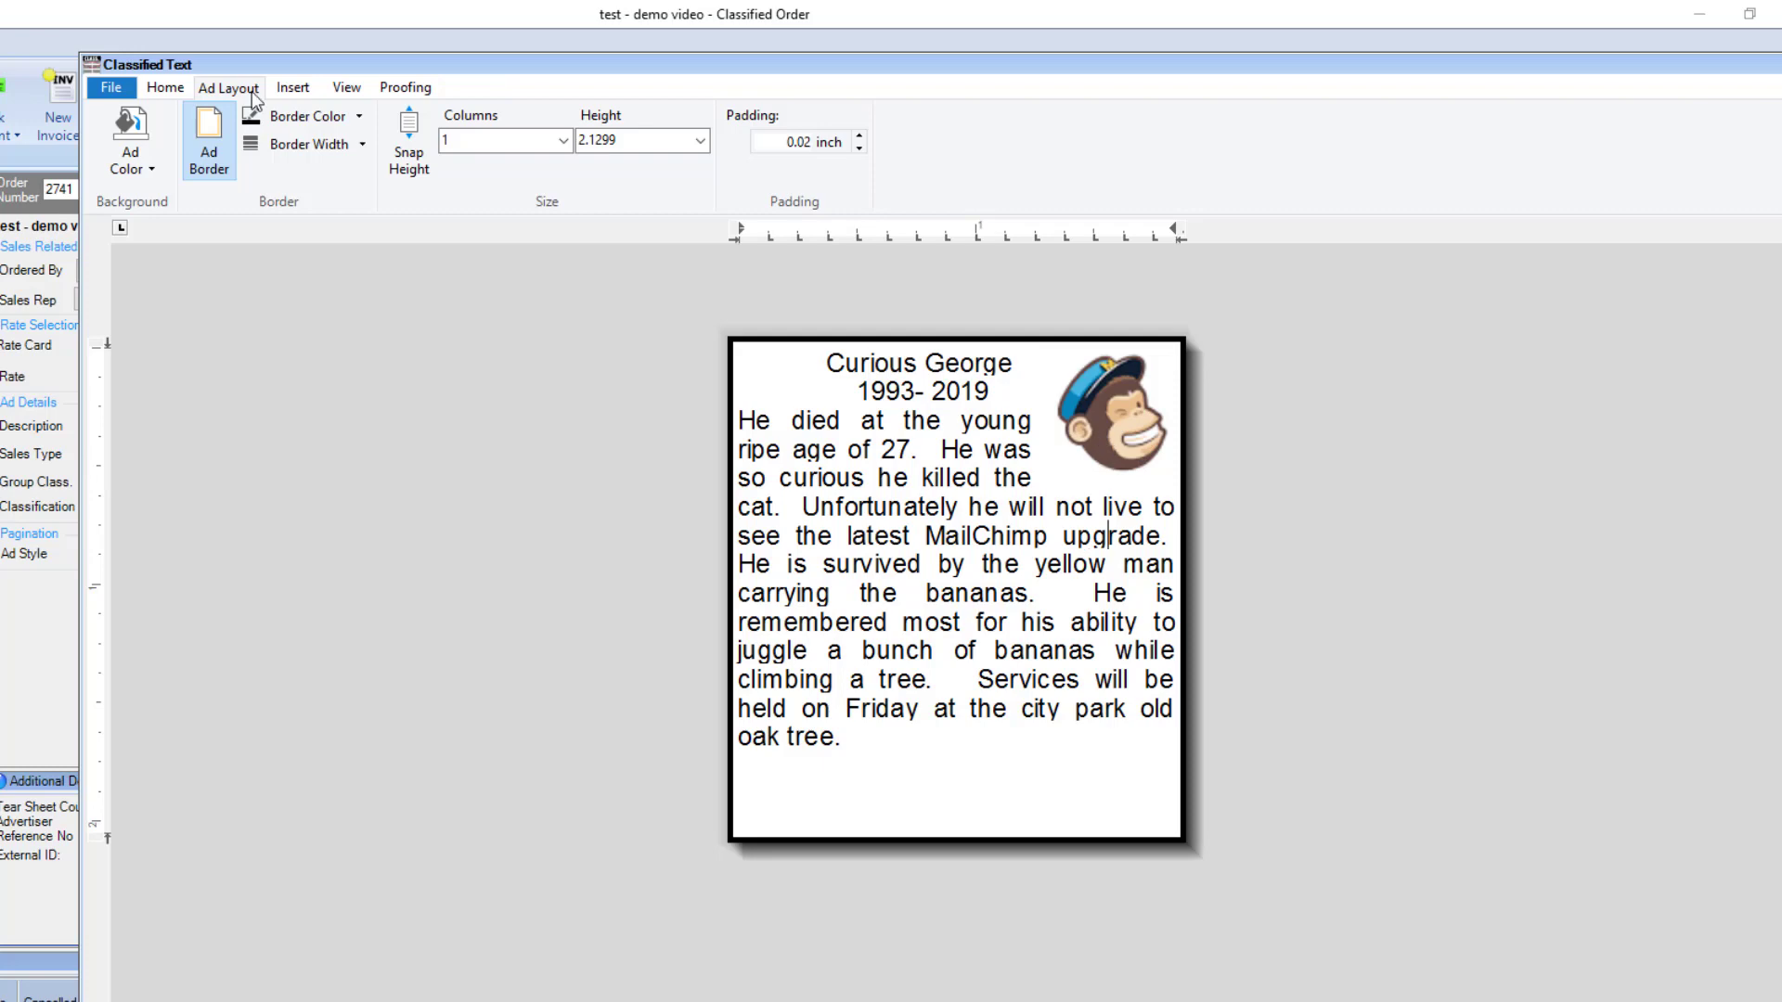
{"action": "left_click", "coordinate": [418, 153]}
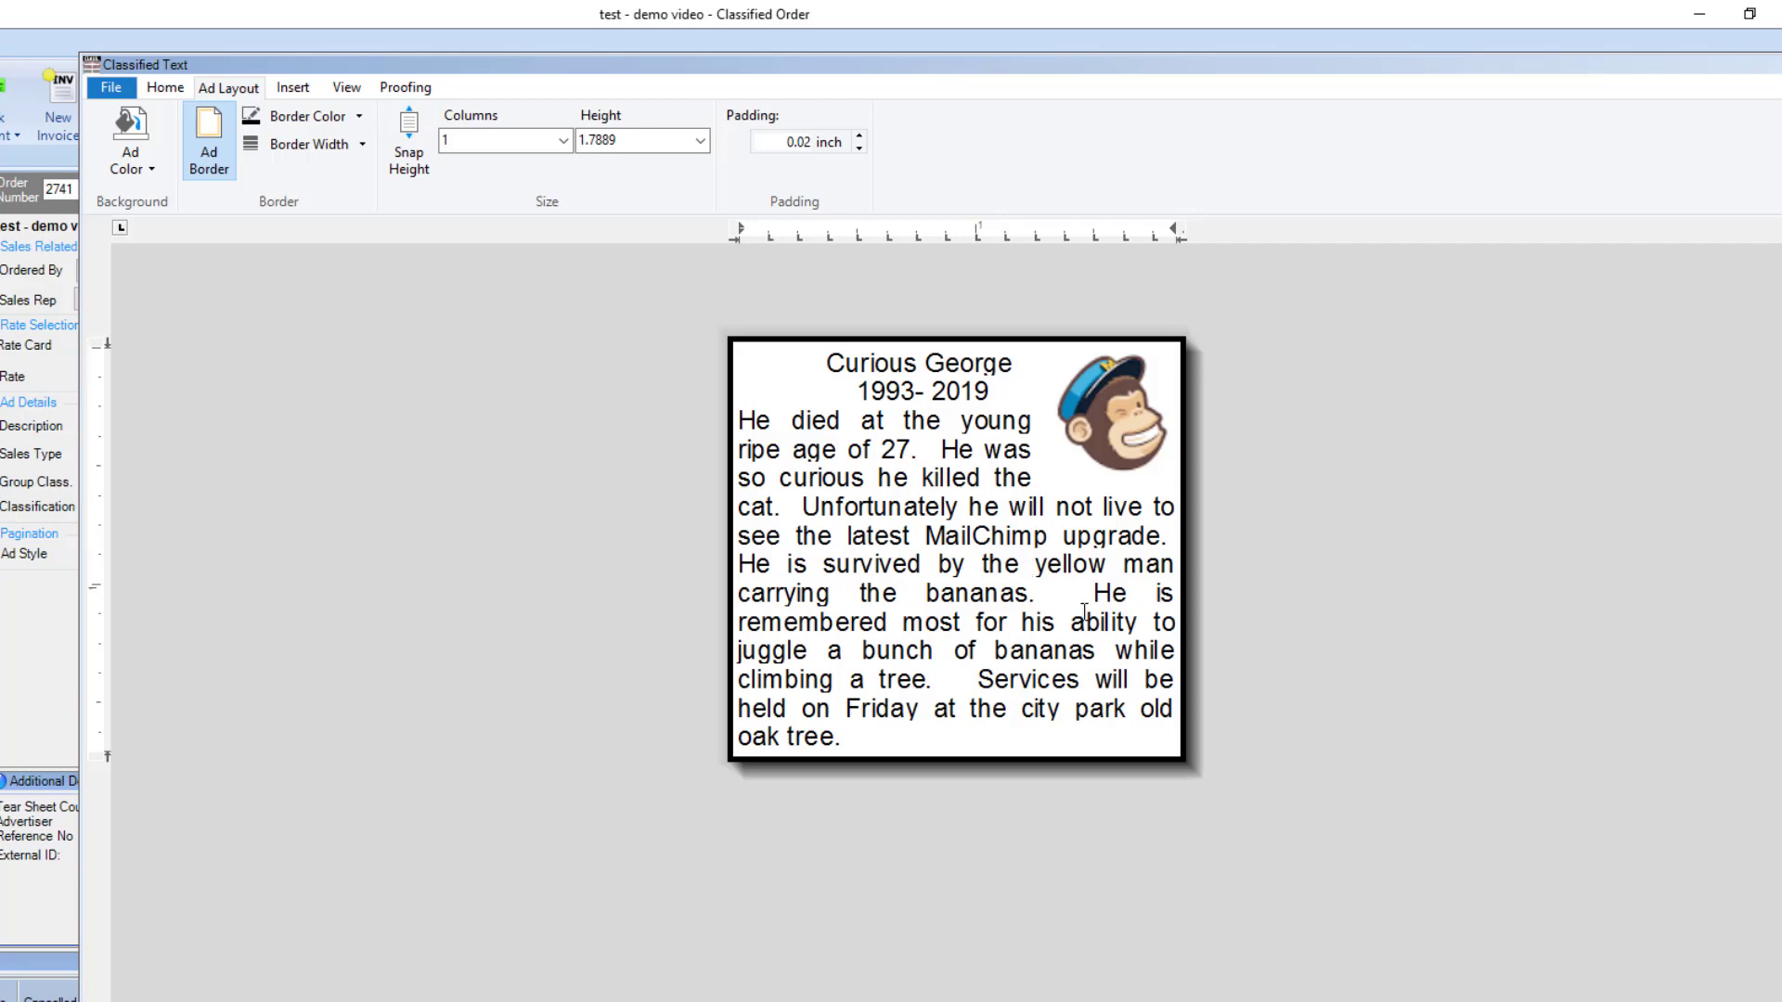
{"action": "left_click", "coordinate": [1111, 409]}
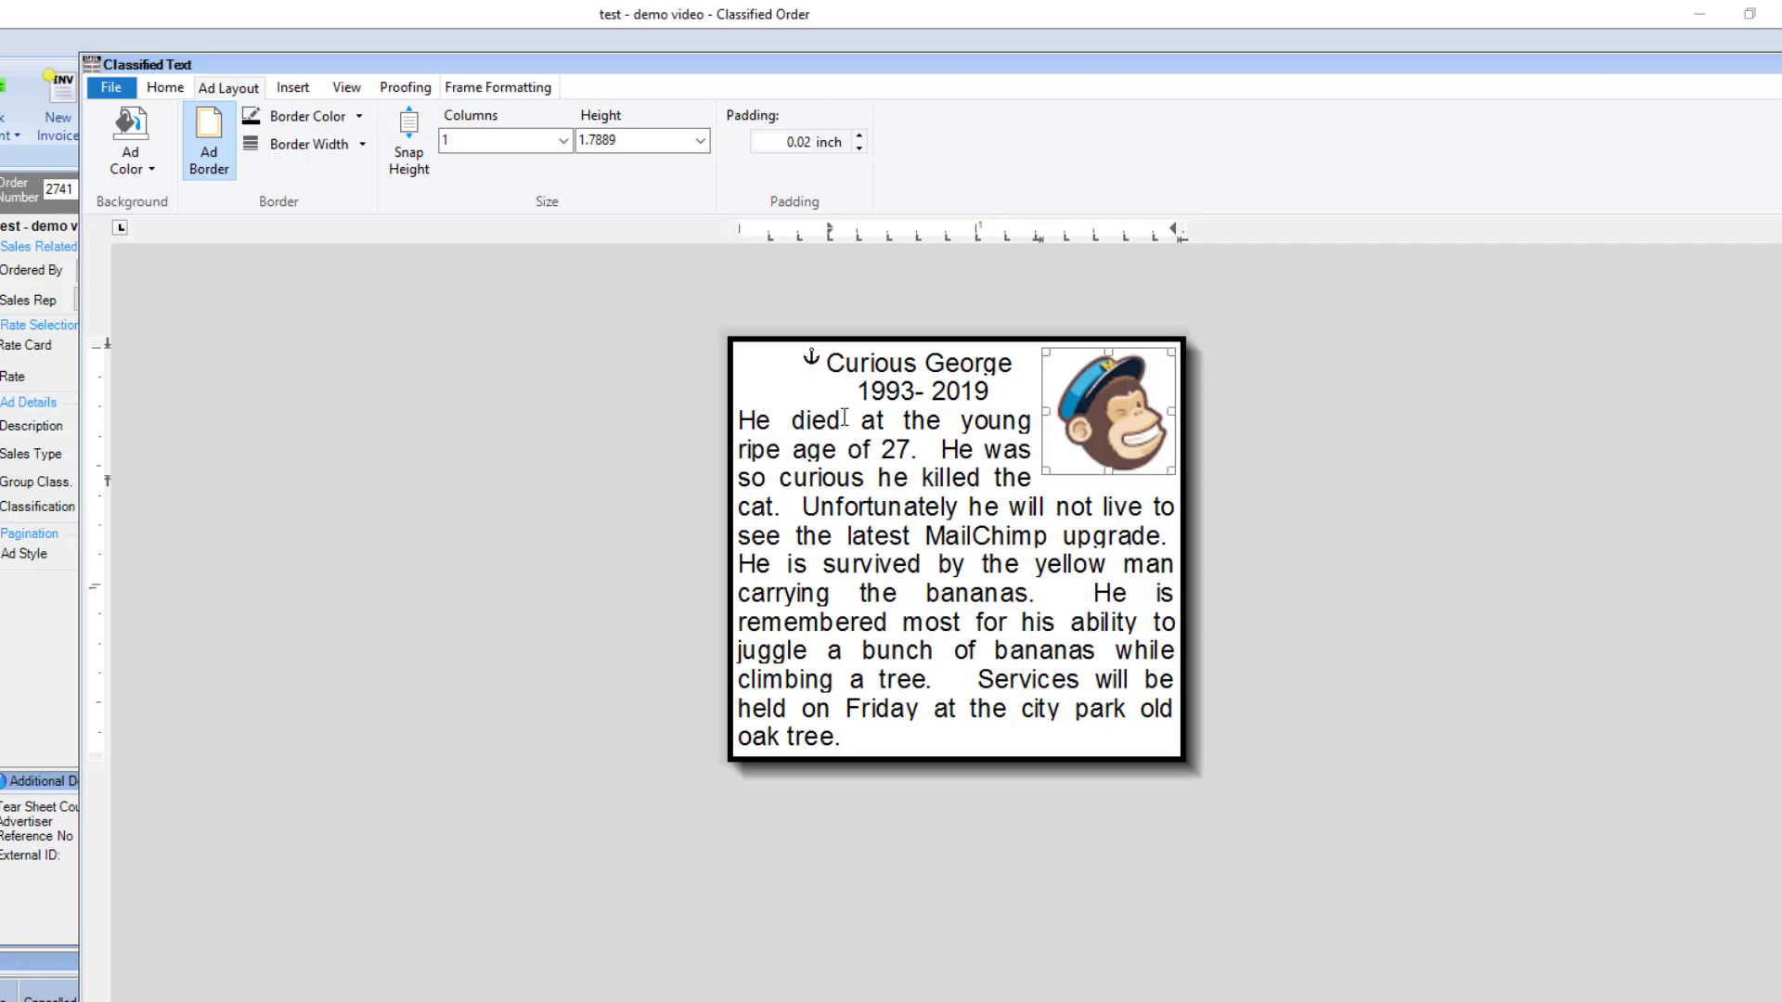
{"action": "left_click", "coordinate": [832, 365]}
{"action": "left_click_drag", "start_coordinate": [822, 362], "coordinate": [936, 736]}
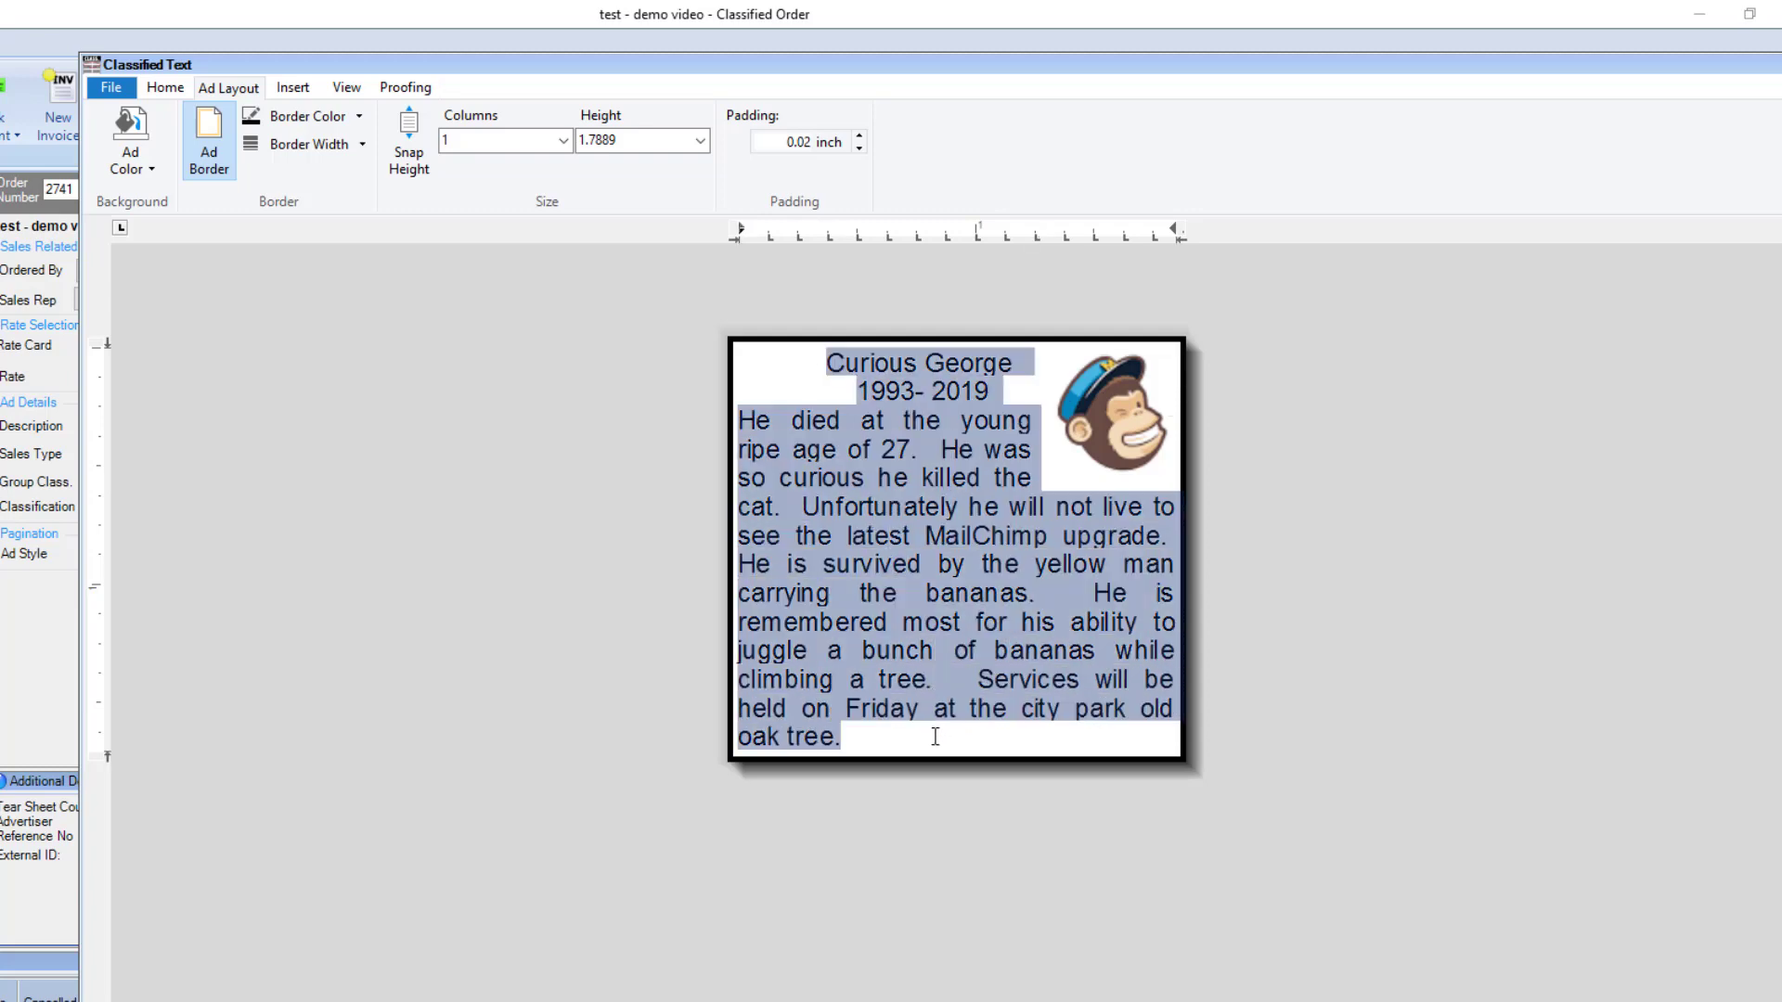
{"action": "left_click", "coordinate": [945, 710]}
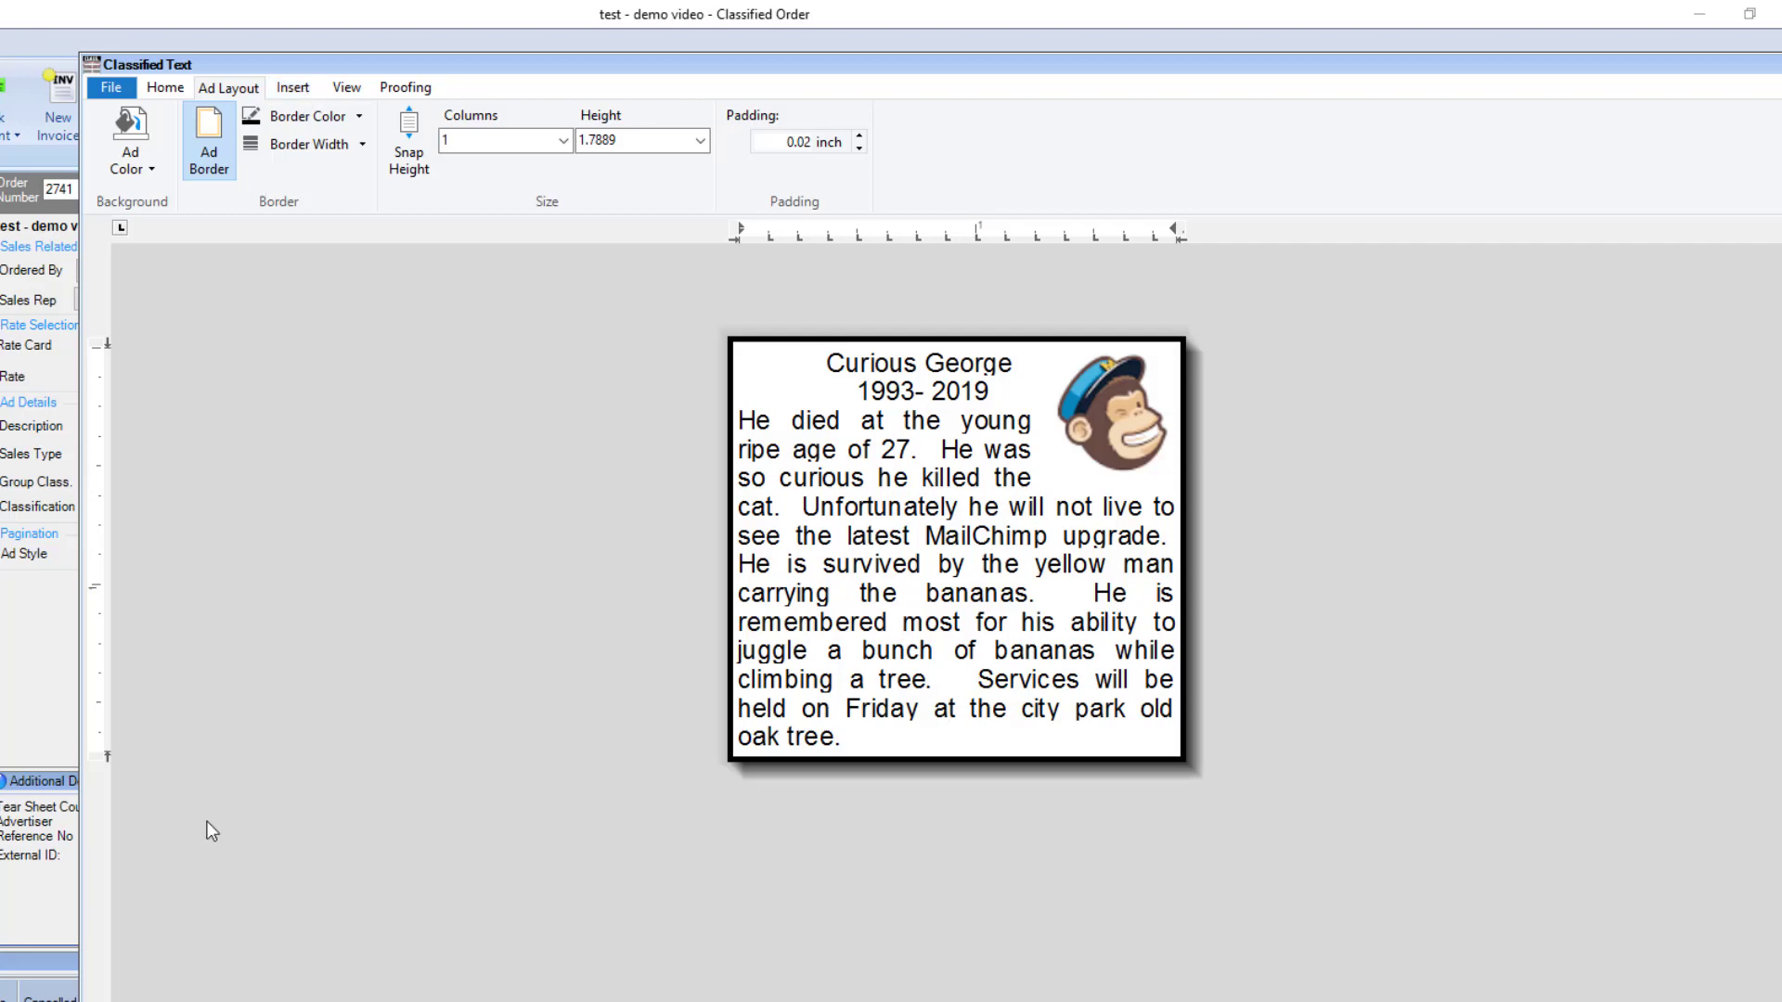
Step: Start a new classified order and size its blank ad to 2 columns wide and 2 inches high
{"action": "left_click", "coordinate": [191, 1001]}
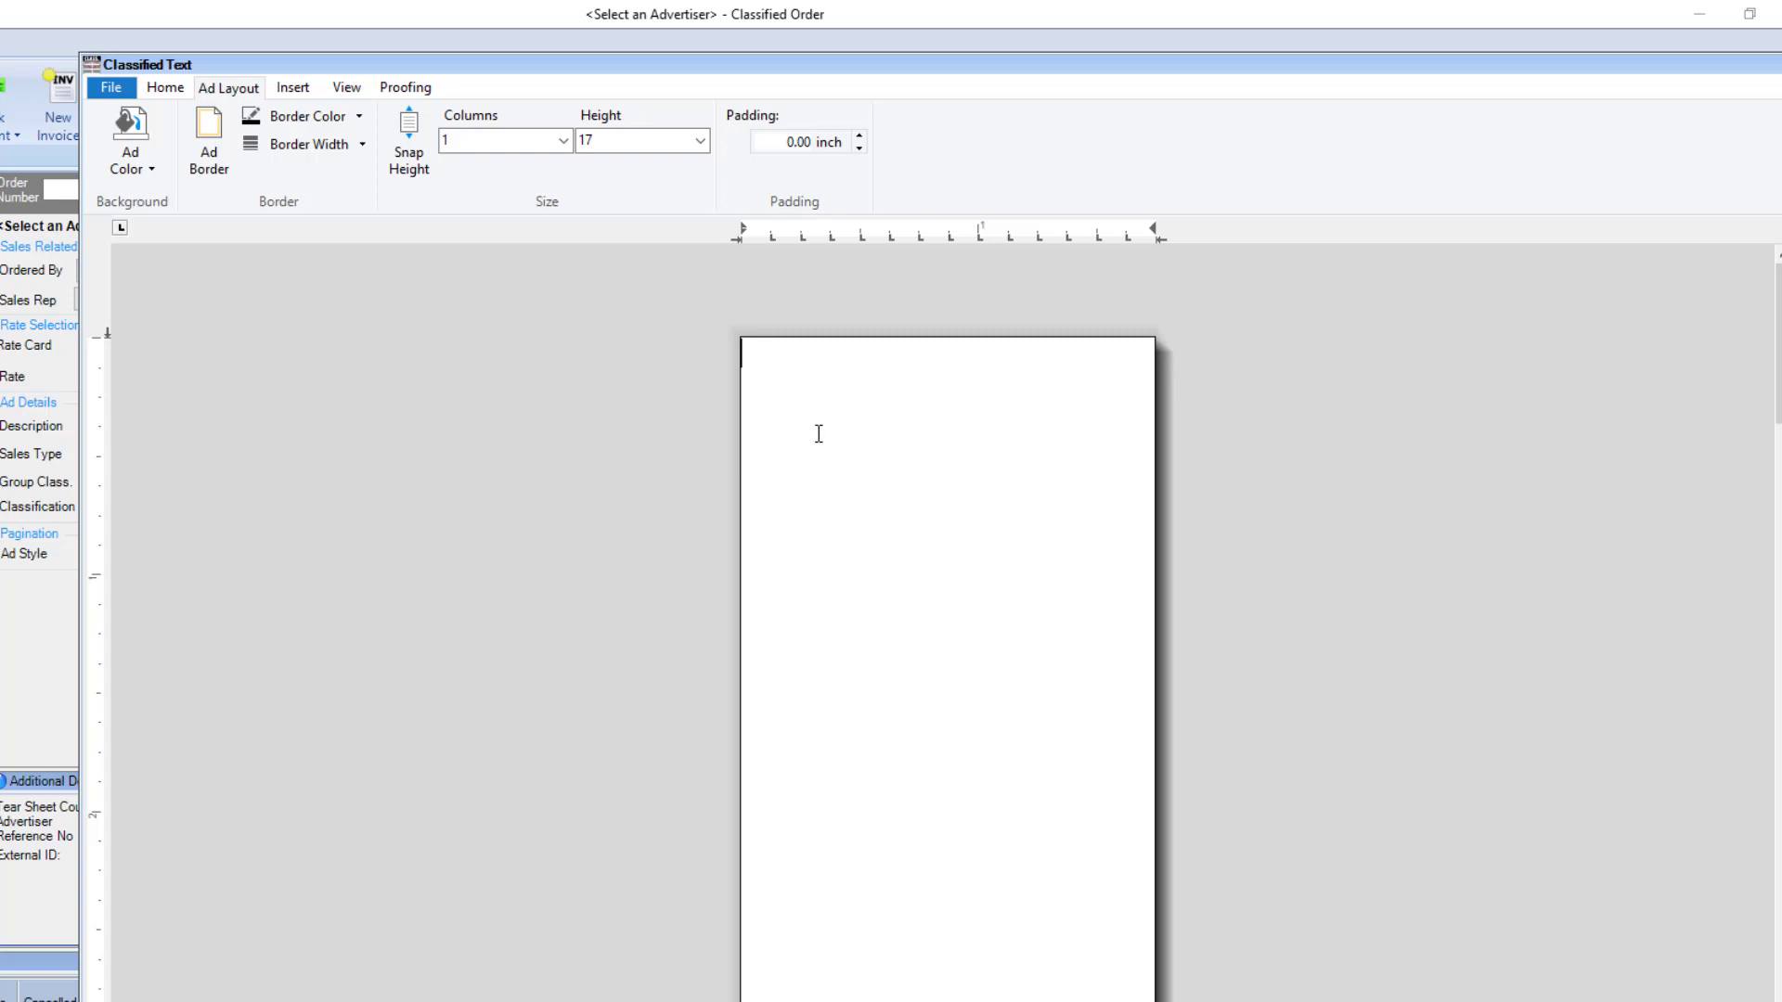
{"action": "left_click", "coordinate": [562, 141]}
{"action": "left_click", "coordinate": [500, 177]}
{"action": "left_click", "coordinate": [699, 141]}
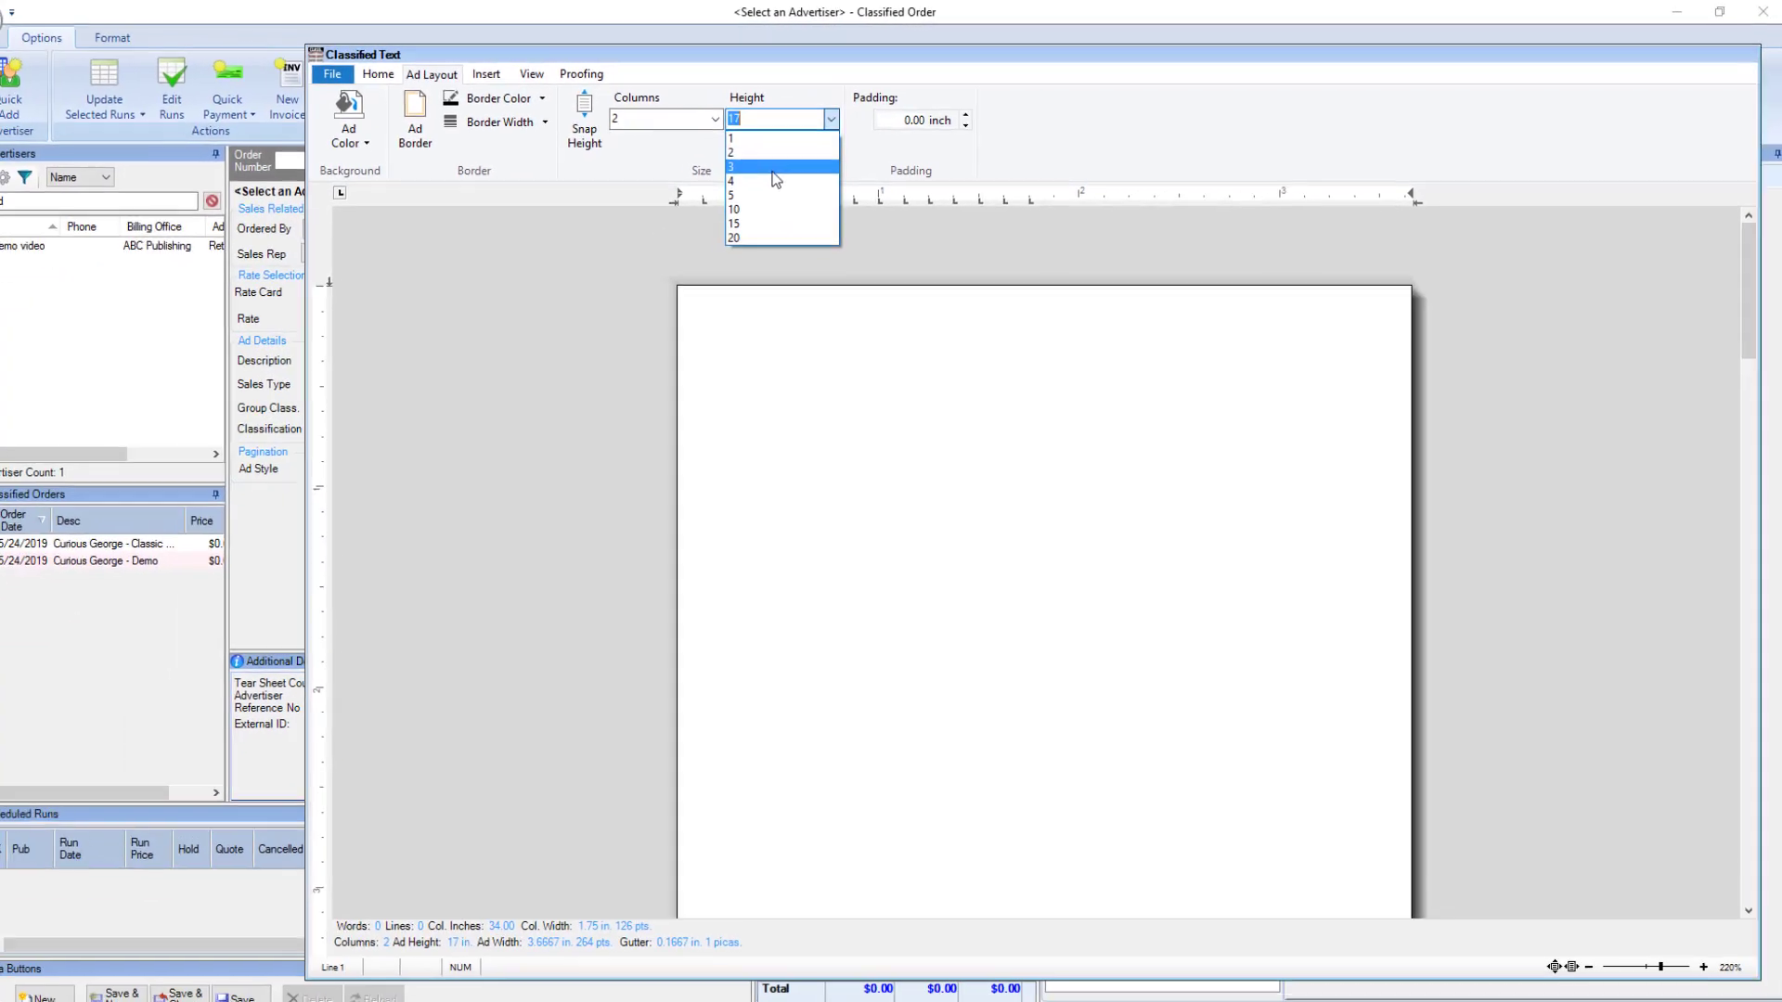
{"action": "left_click", "coordinate": [632, 197]}
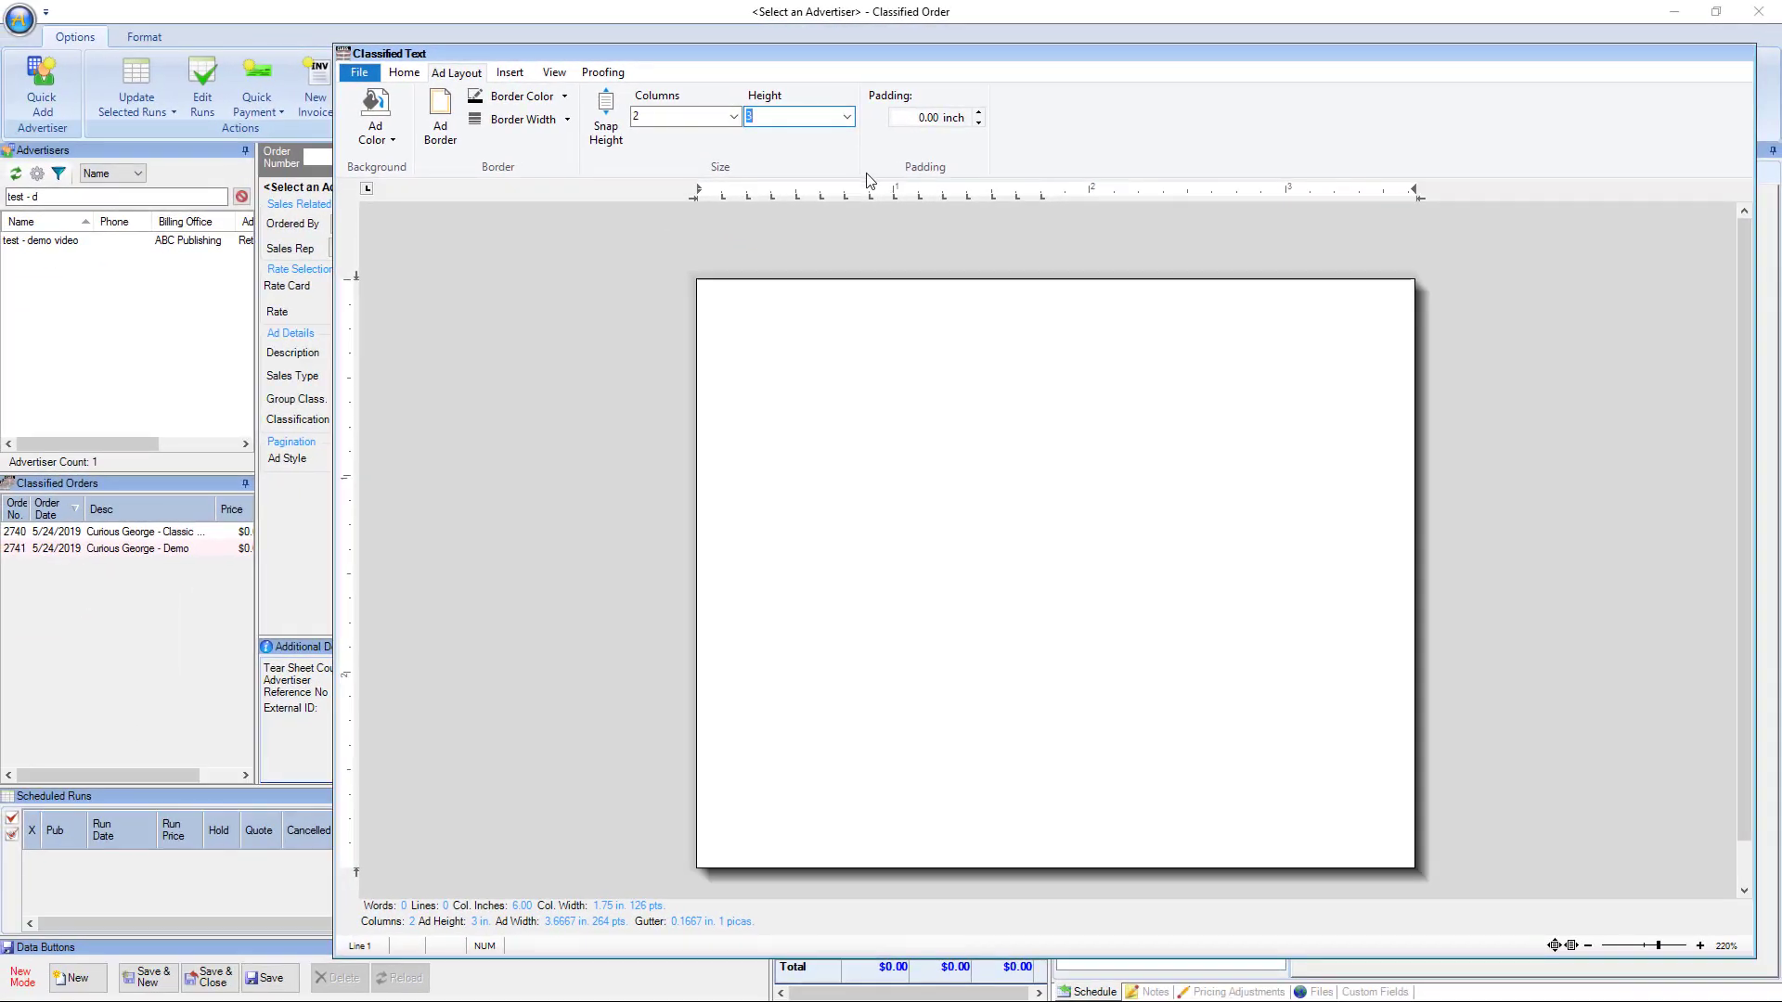
{"action": "left_click", "coordinate": [846, 116]}
{"action": "left_click", "coordinate": [789, 149]}
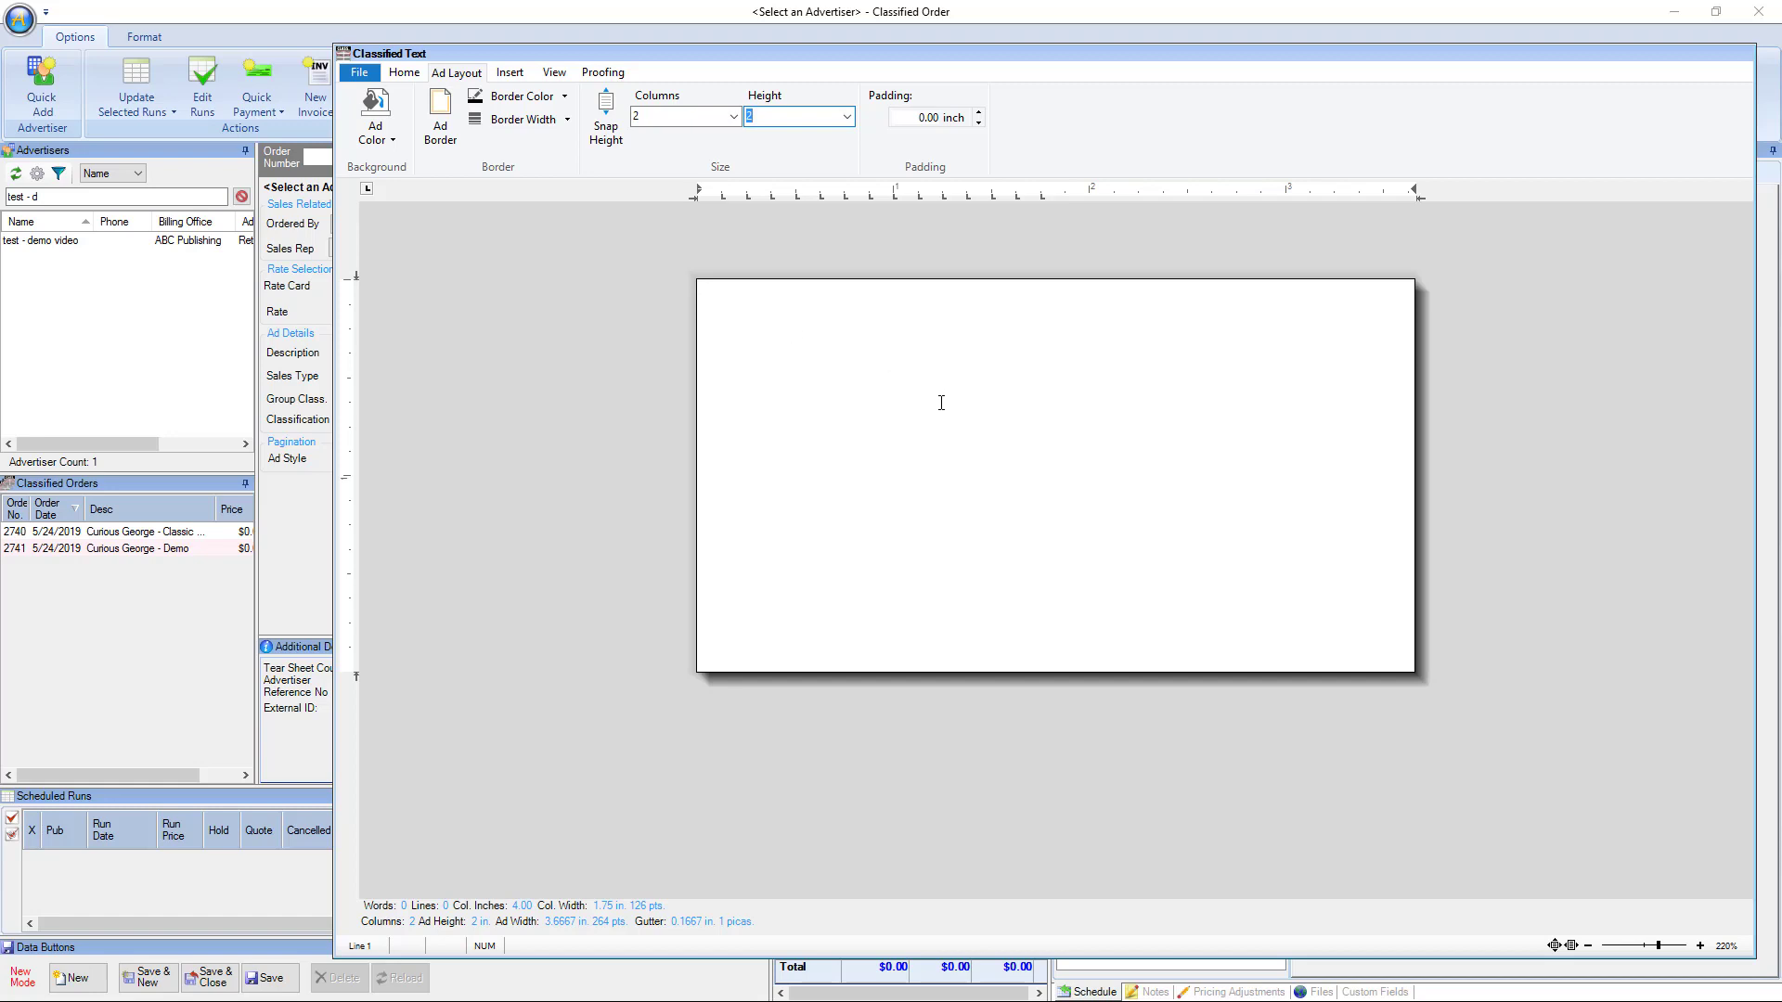
Step: Enter the Curious George obituary in the blank ad, with the 1993-2019 heading line above the body text
{"action": "left_click", "coordinate": [799, 311]}
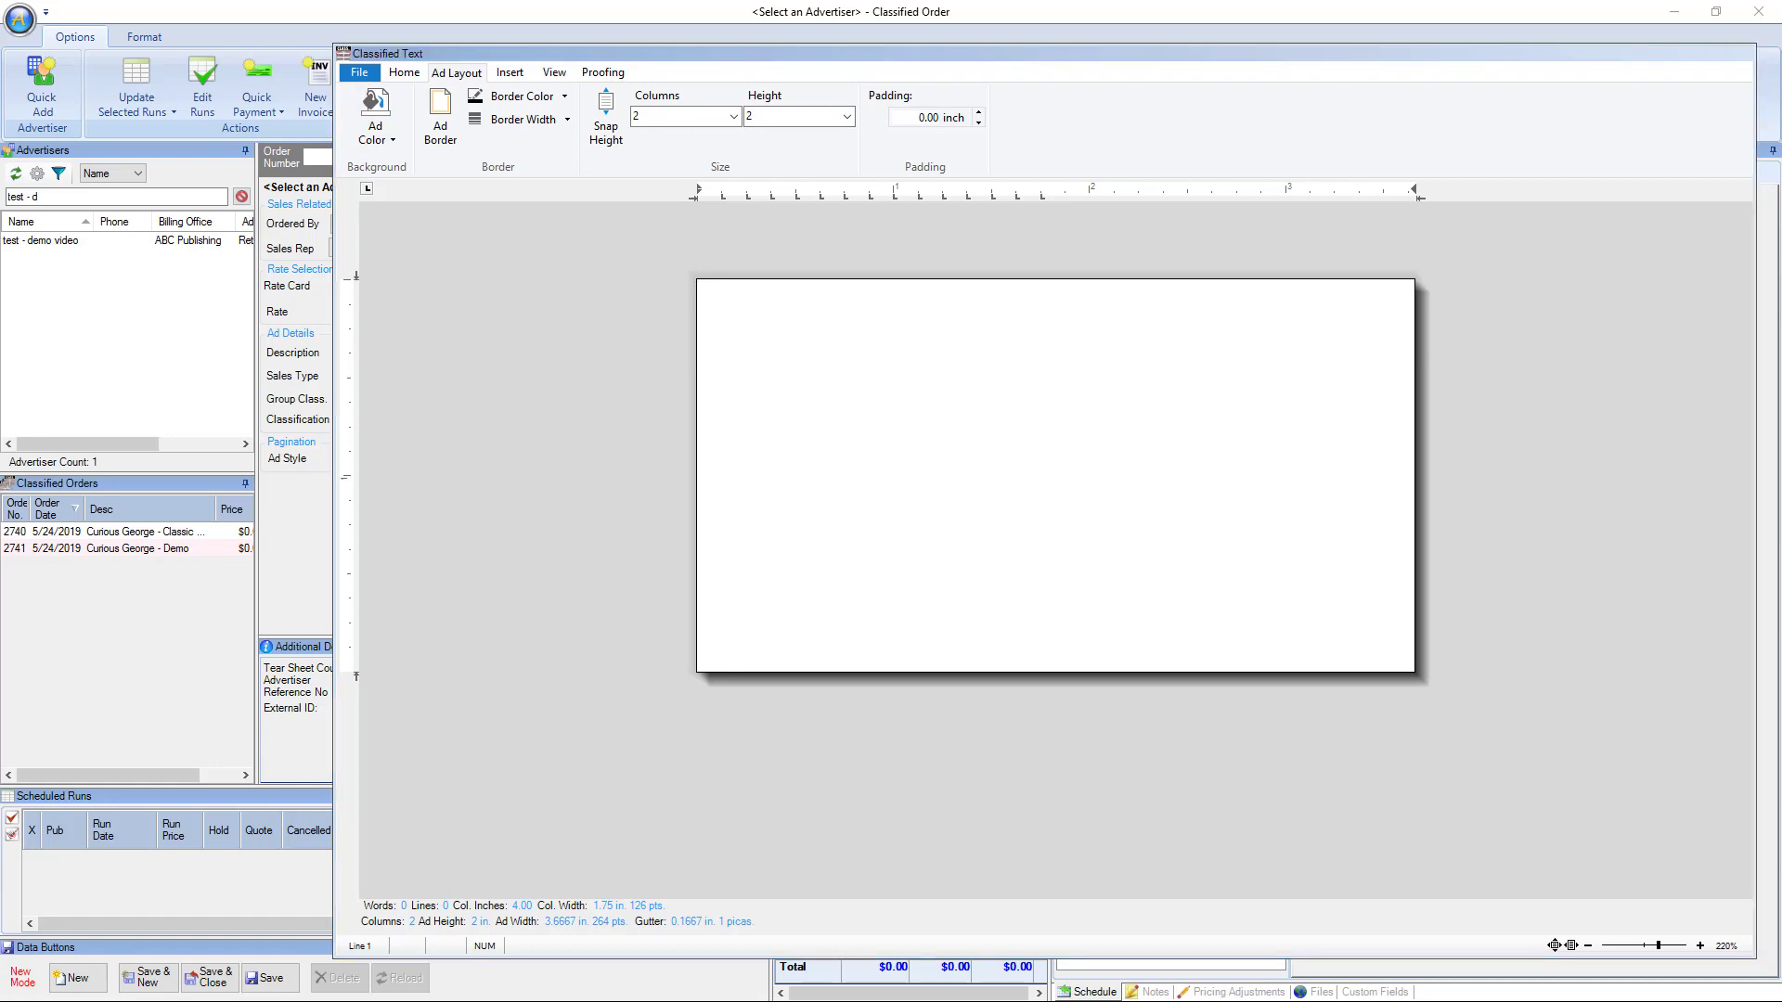
{"action": "left_click", "coordinate": [788, 316]}
{"action": "type", "text": "Curious George 1993-2019 He died at the young ripe age of 27.  He was so curious he killed the cat.  Unfortunately he will not live to see the latest MailChimp upgrade.  He is survived by the yellow man carrying the bananas.  He is remembered most for his ability to juggle a bunch of bananas while climbing a tree.  Services will be held on Friday at the city park old oak tree."}
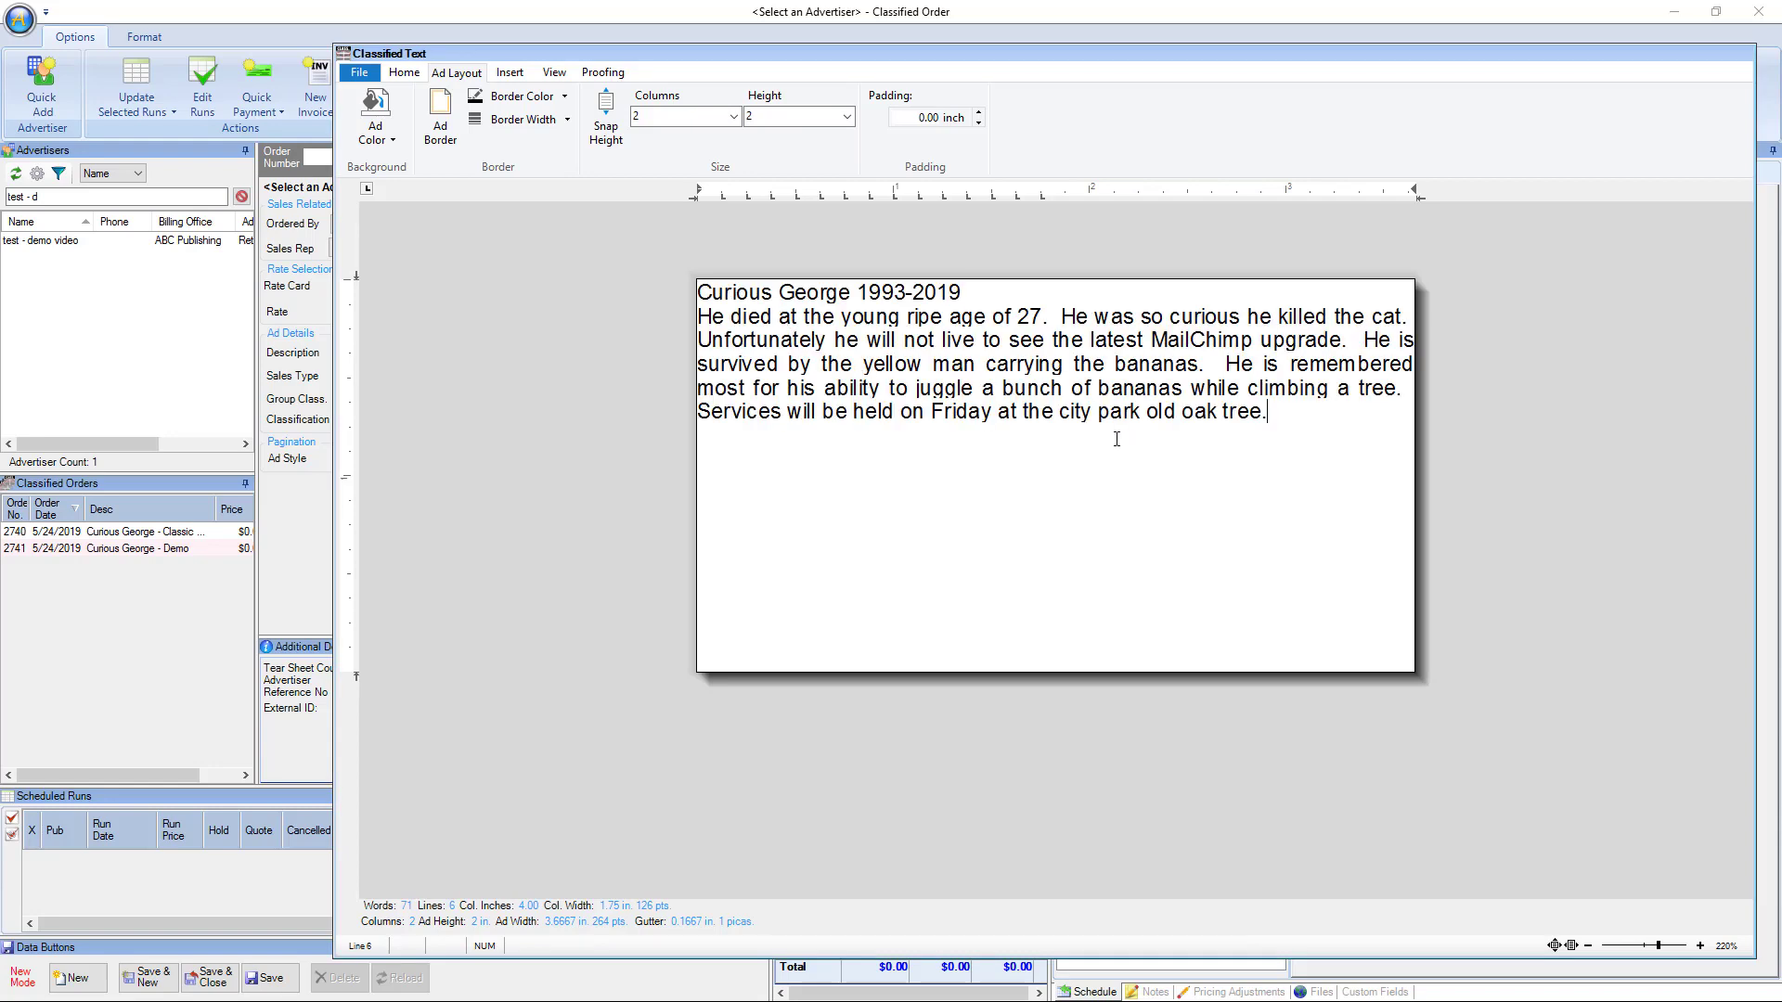
Step: Insert the George.png image into the ad and move it to the ad's upper-right corner
{"action": "right_click", "coordinate": [1271, 426]}
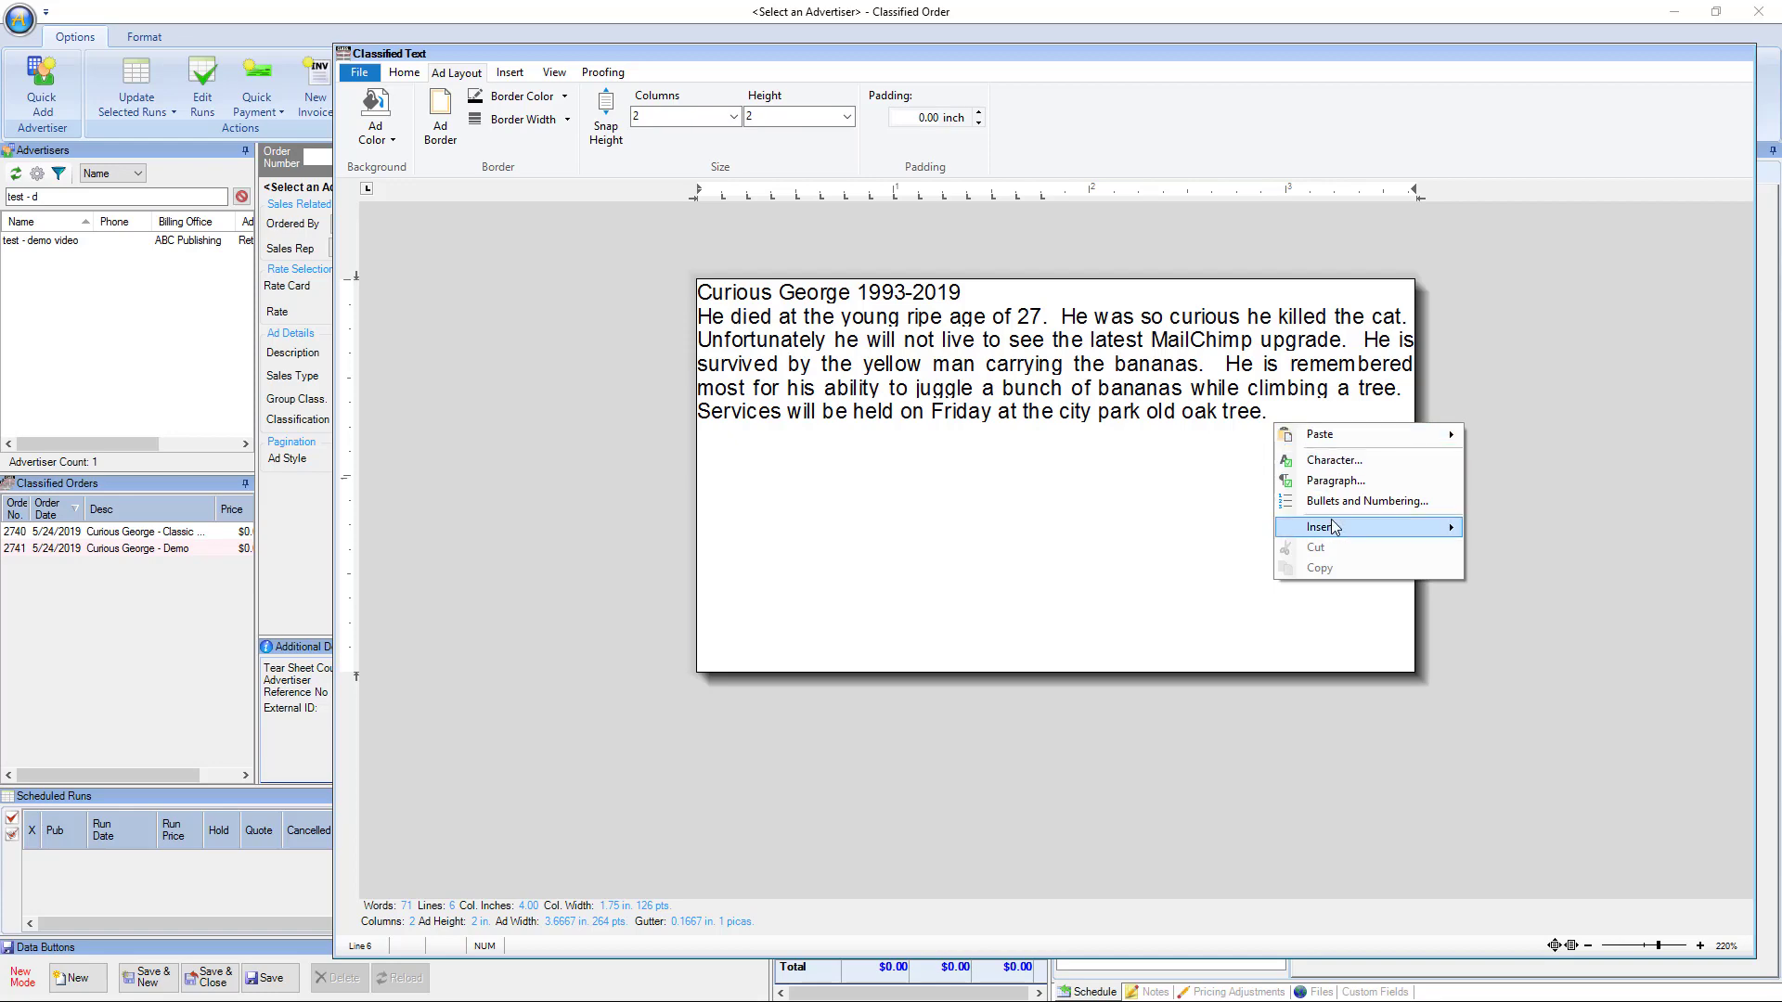
{"action": "left_click", "coordinate": [1465, 531]}
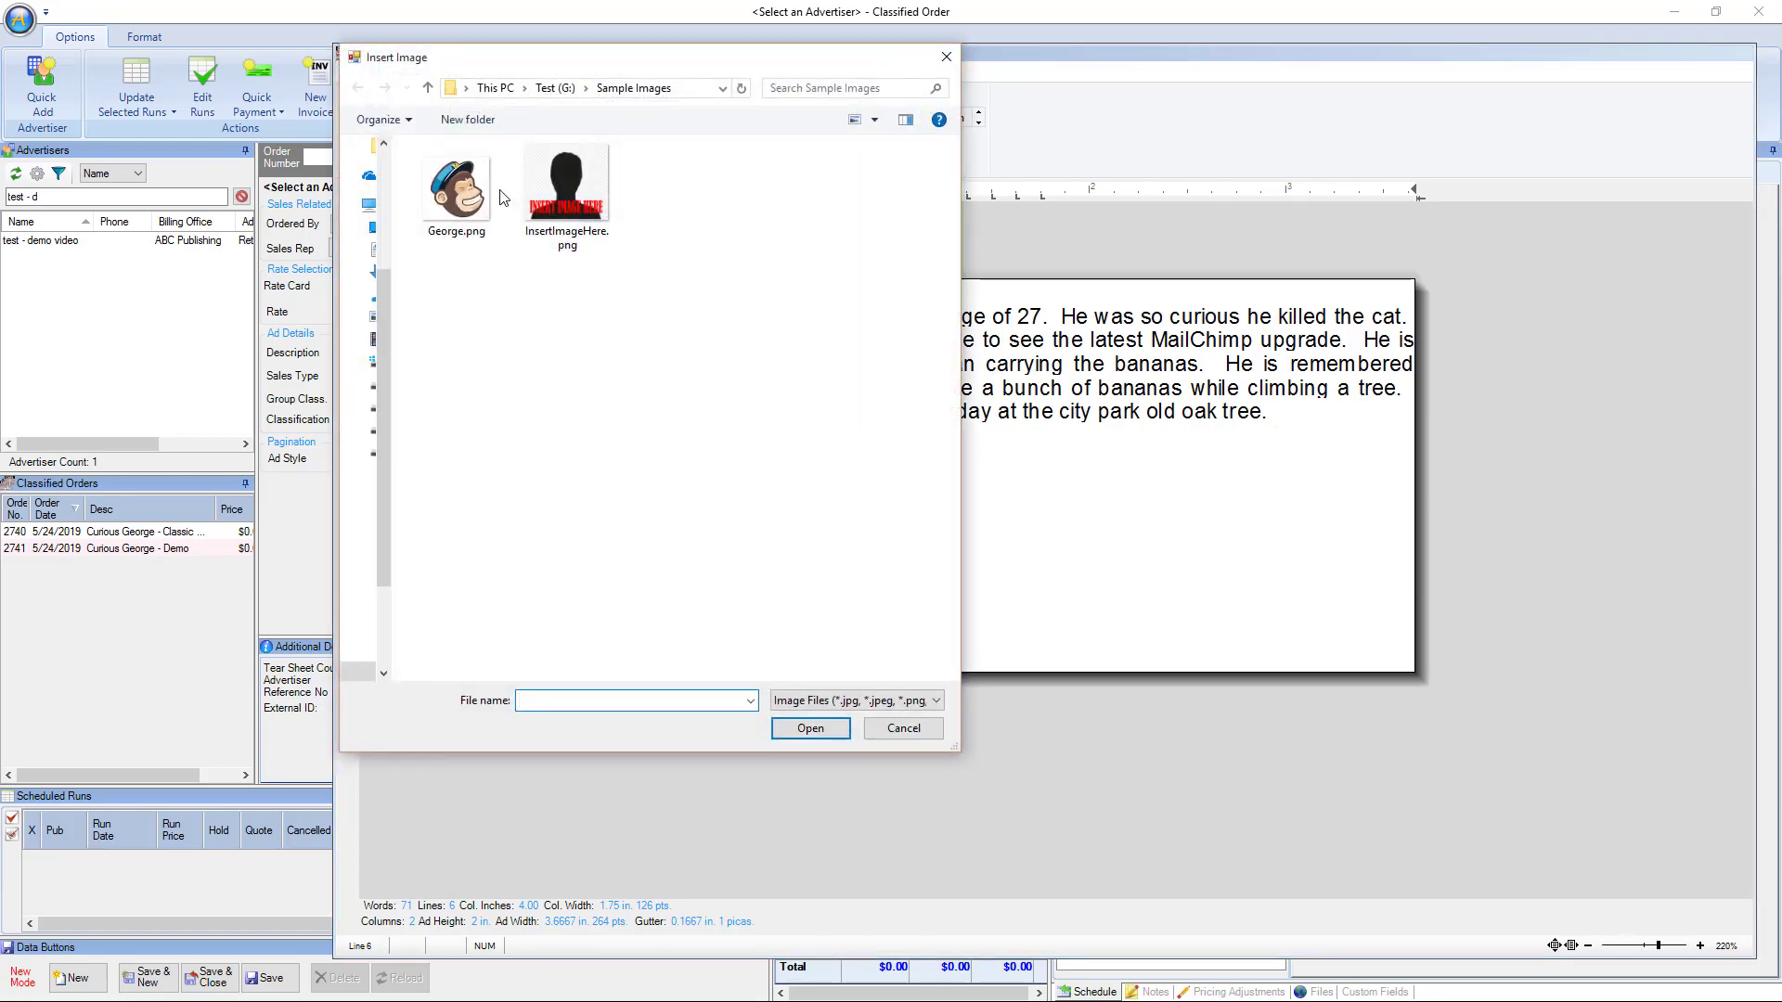
{"action": "left_click", "coordinate": [456, 191]}
{"action": "left_click", "coordinate": [815, 731]}
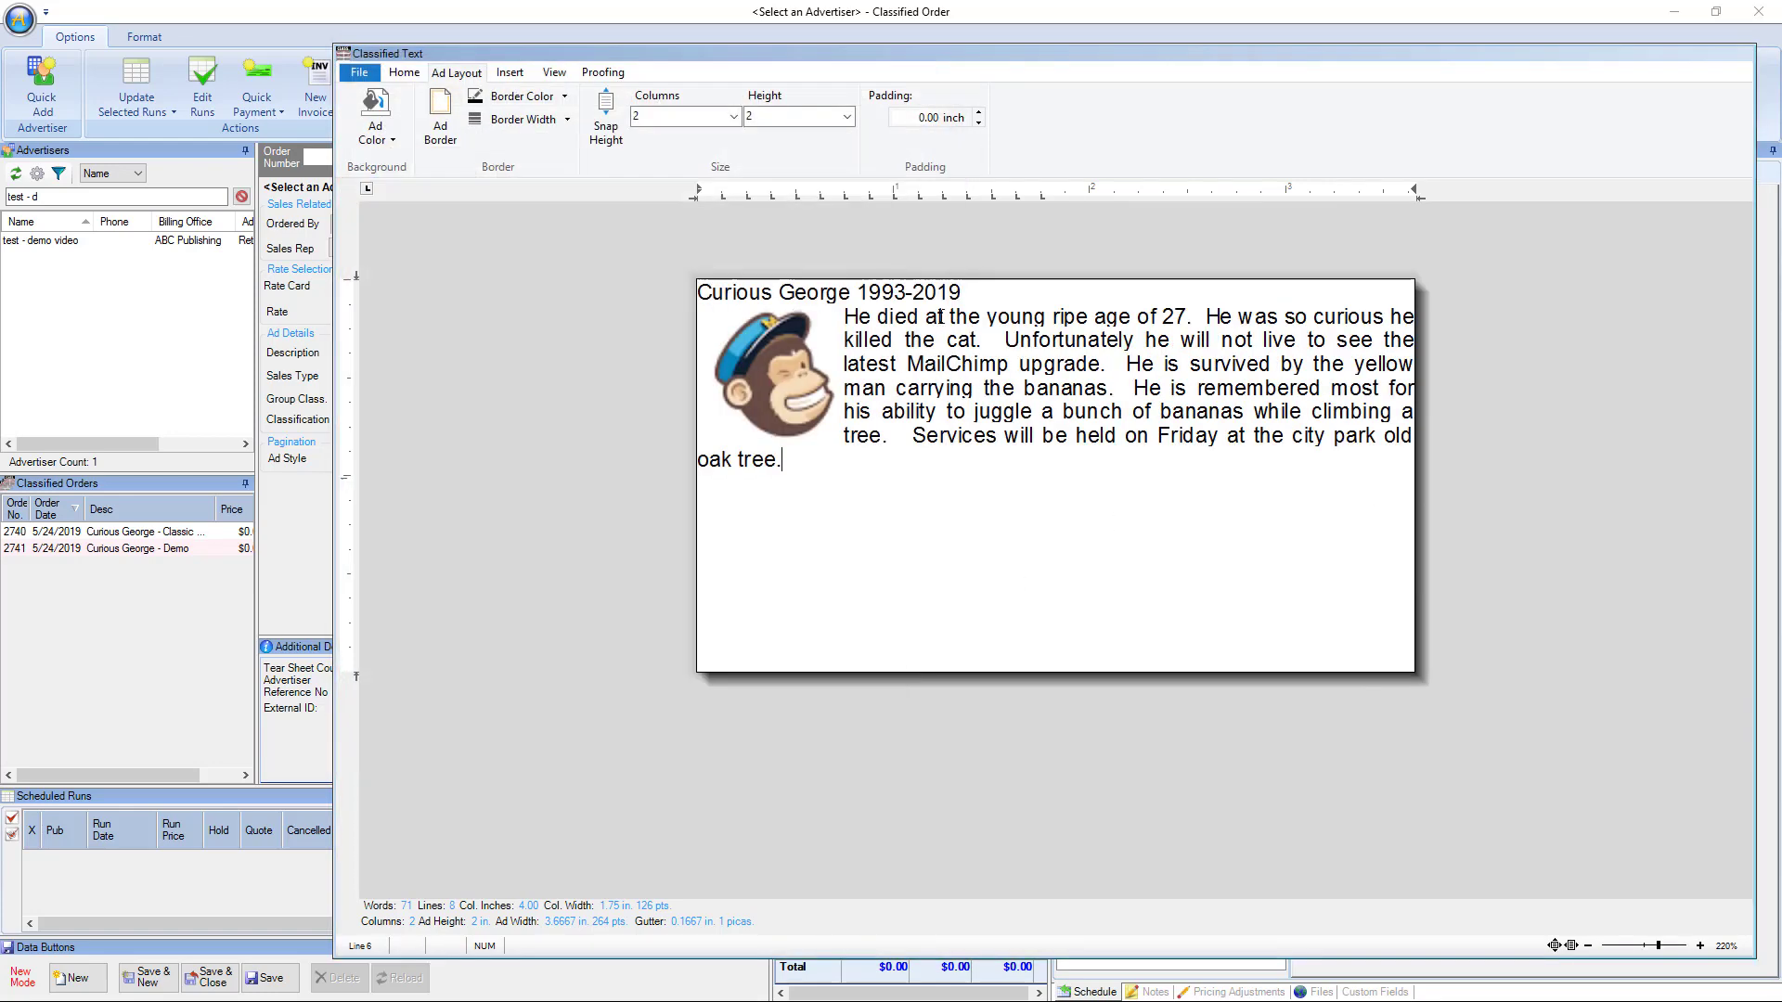
{"action": "left_click_drag", "start_coordinate": [752, 343], "coordinate": [1318, 320]}
{"action": "left_click", "coordinate": [1143, 433]}
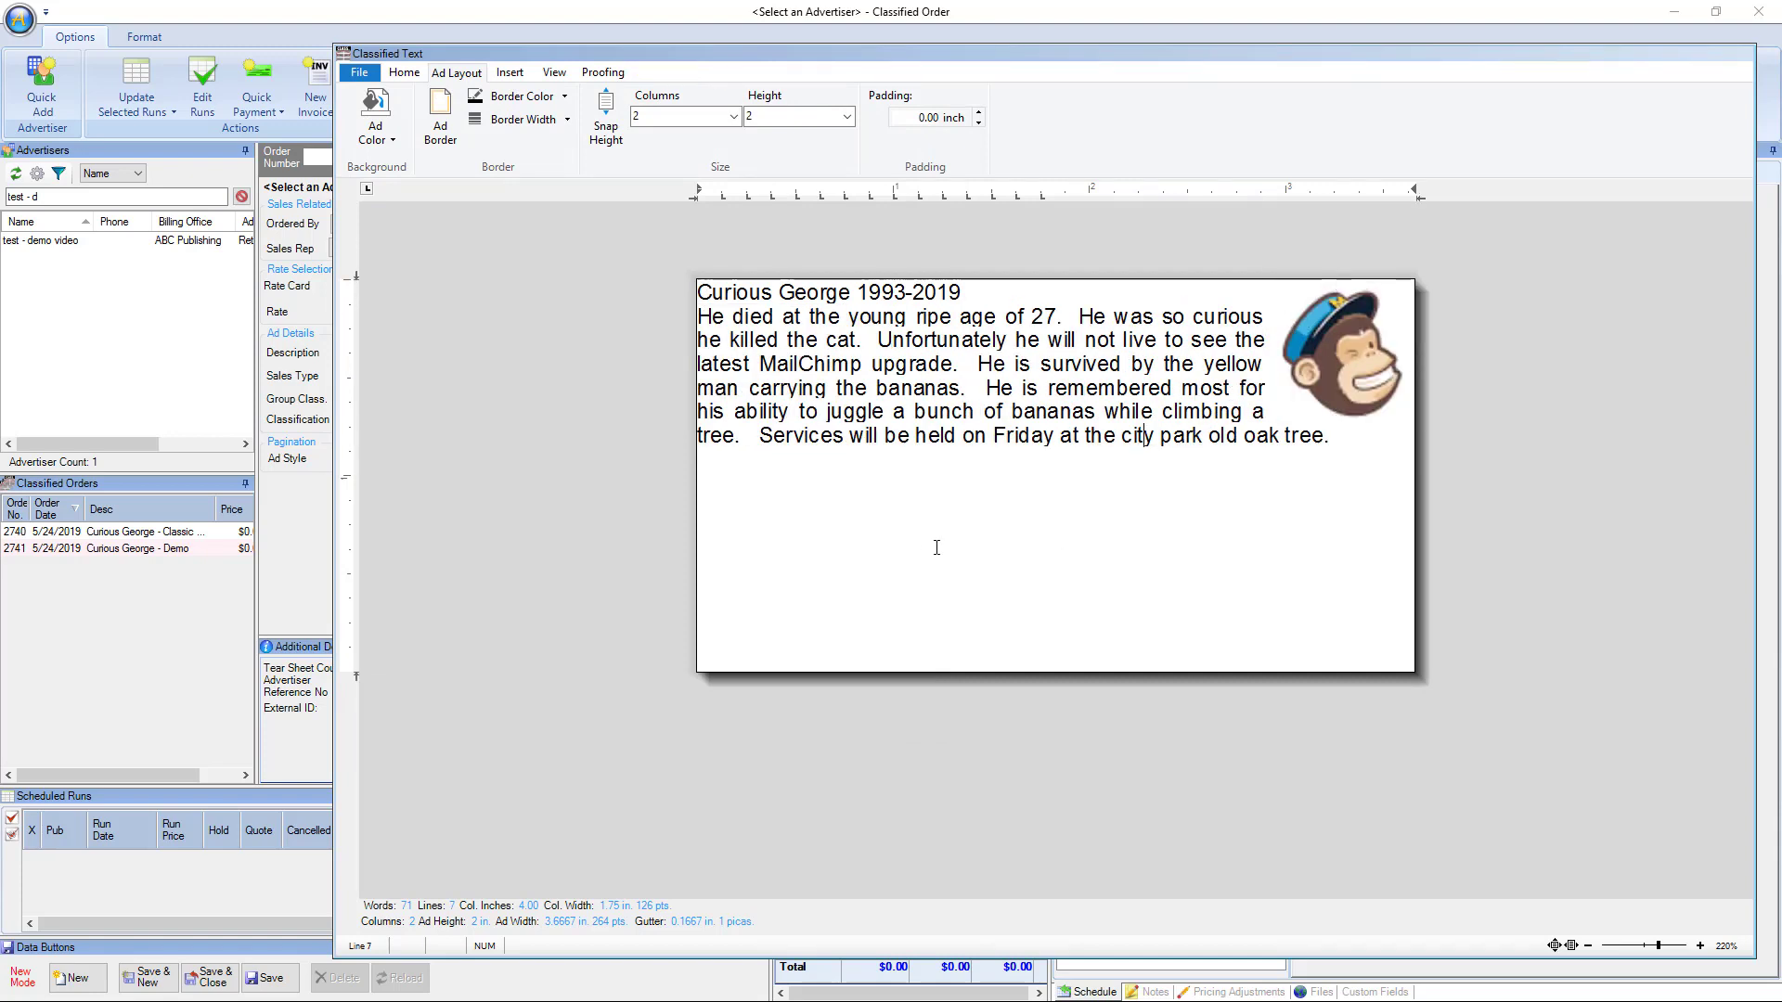
Step: Shrink the monkey image proportionally toward the ad's upper-right corner and return to the body text
{"action": "left_click", "coordinate": [1318, 385]}
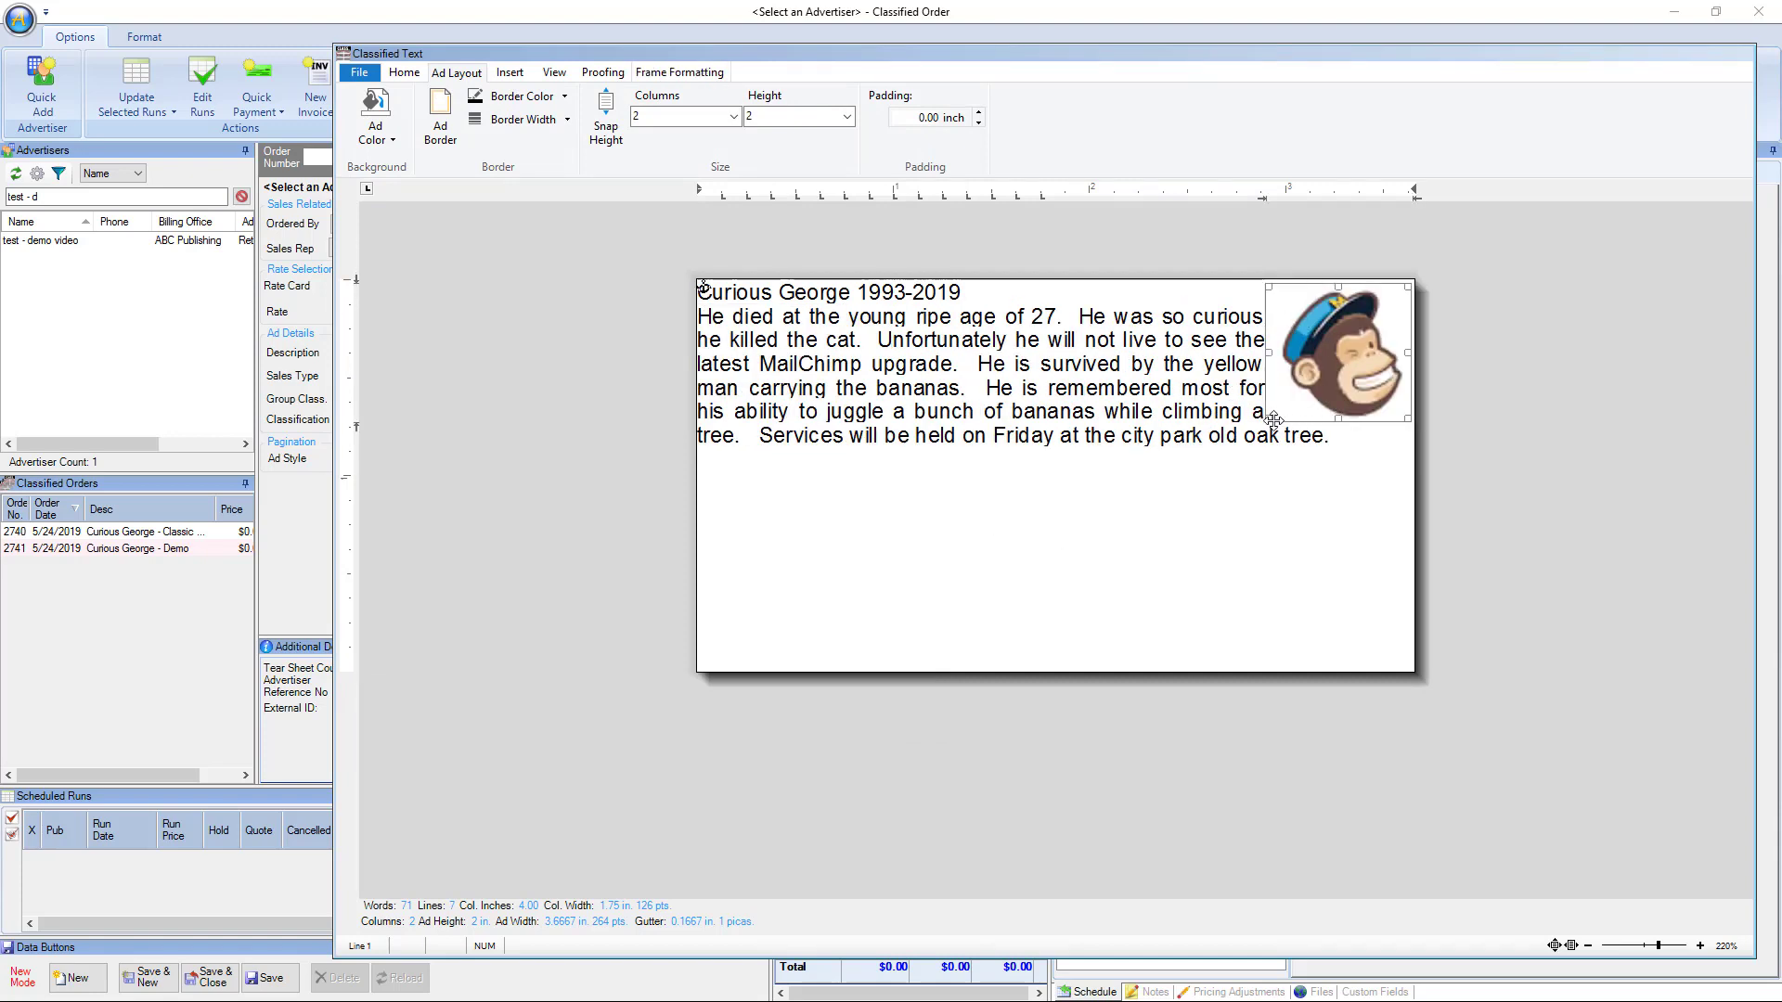
{"action": "left_click_drag", "start_coordinate": [1270, 418], "coordinate": [1363, 336]}
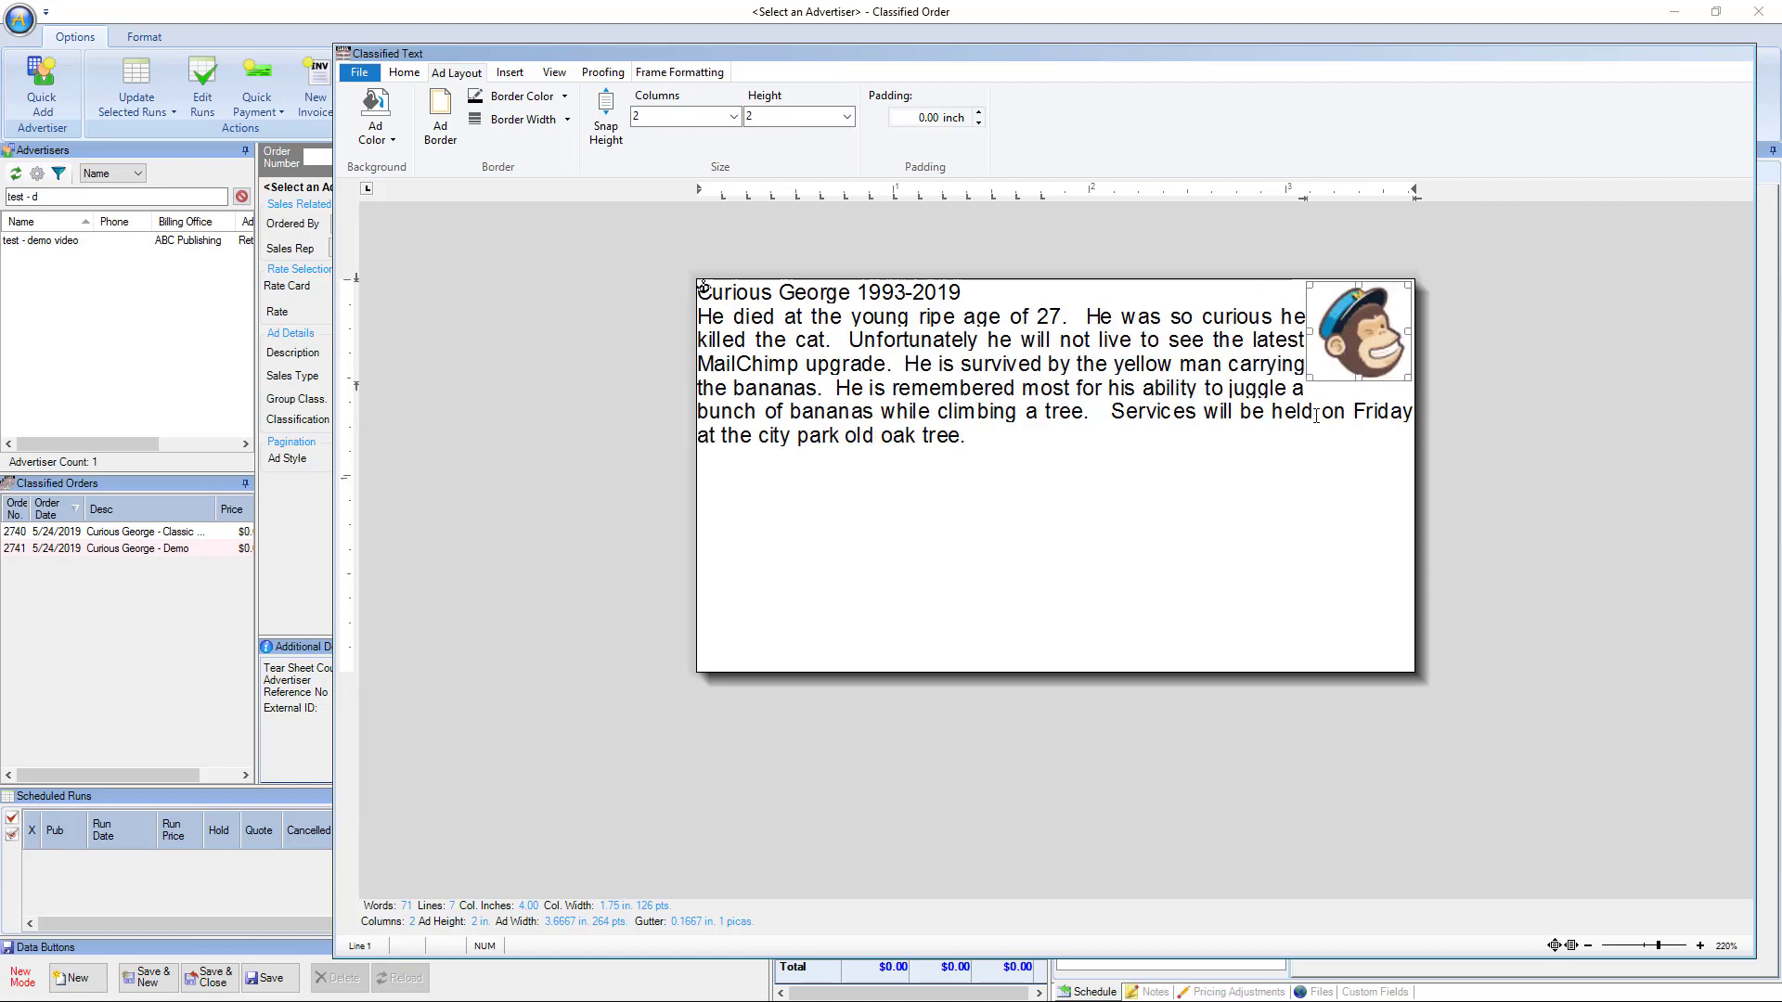
{"action": "left_click", "coordinate": [1239, 470]}
{"action": "left_click", "coordinate": [910, 337]}
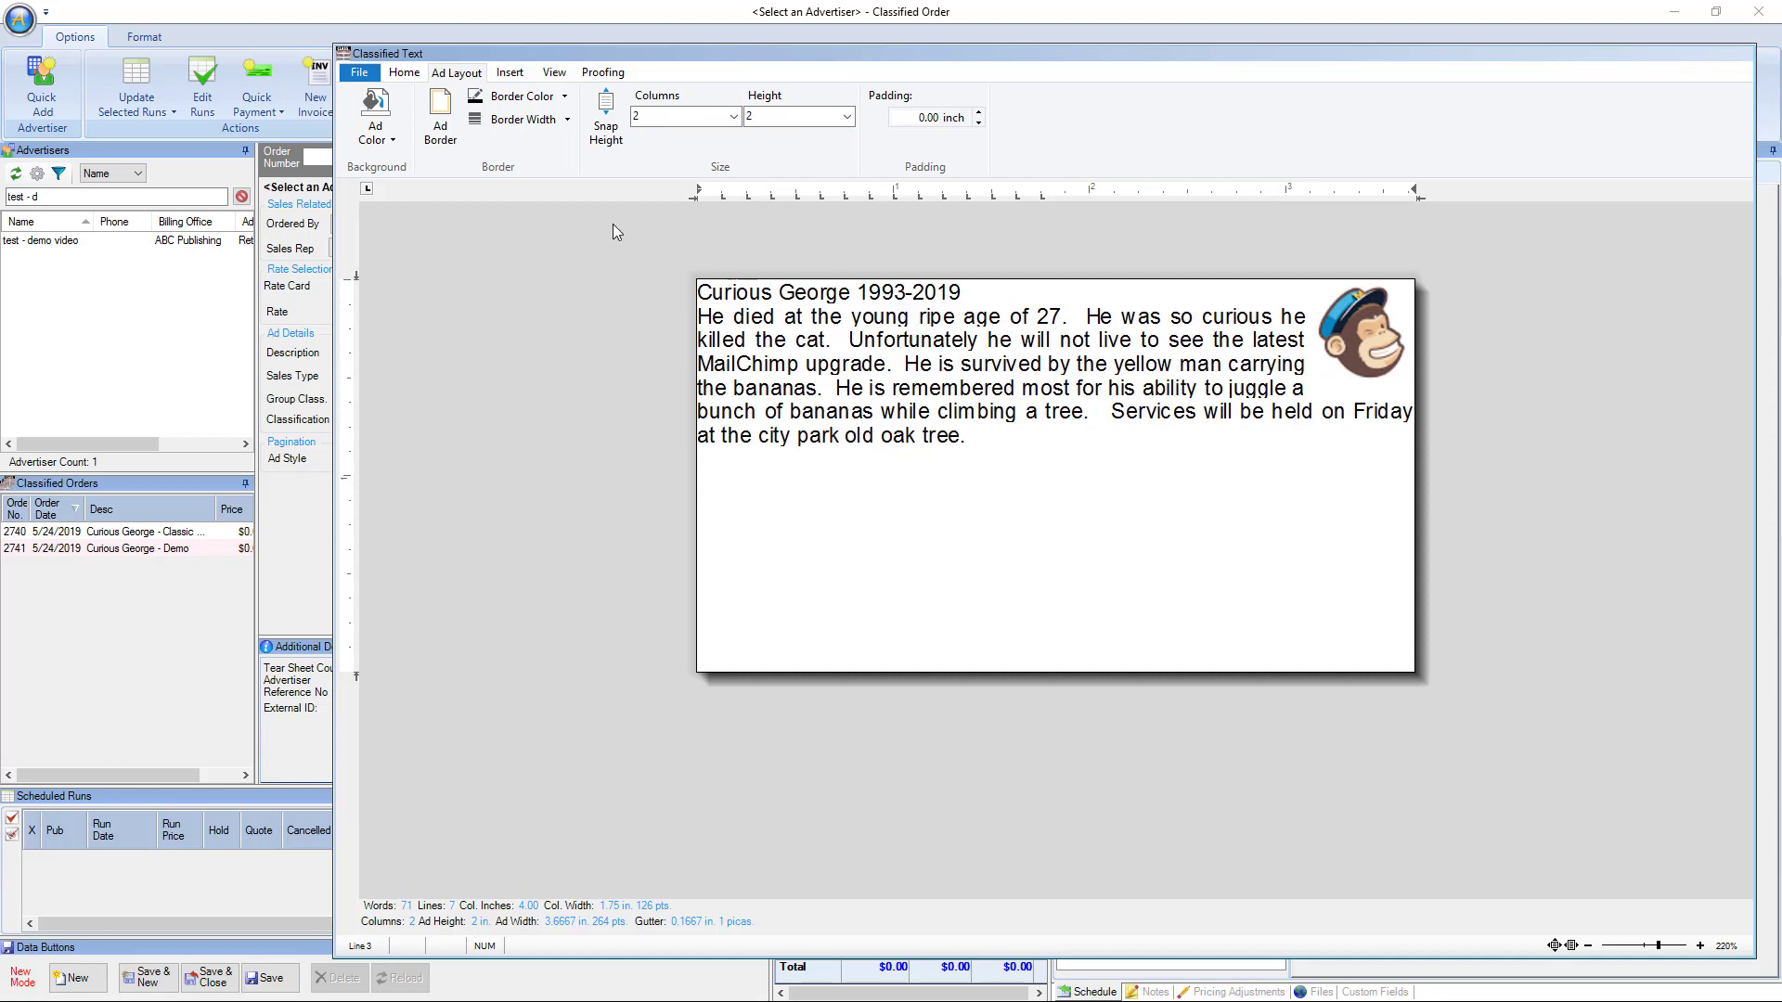
Step: Select all the ad text and set its line spacing to 1.15
{"action": "left_click", "coordinate": [403, 72]}
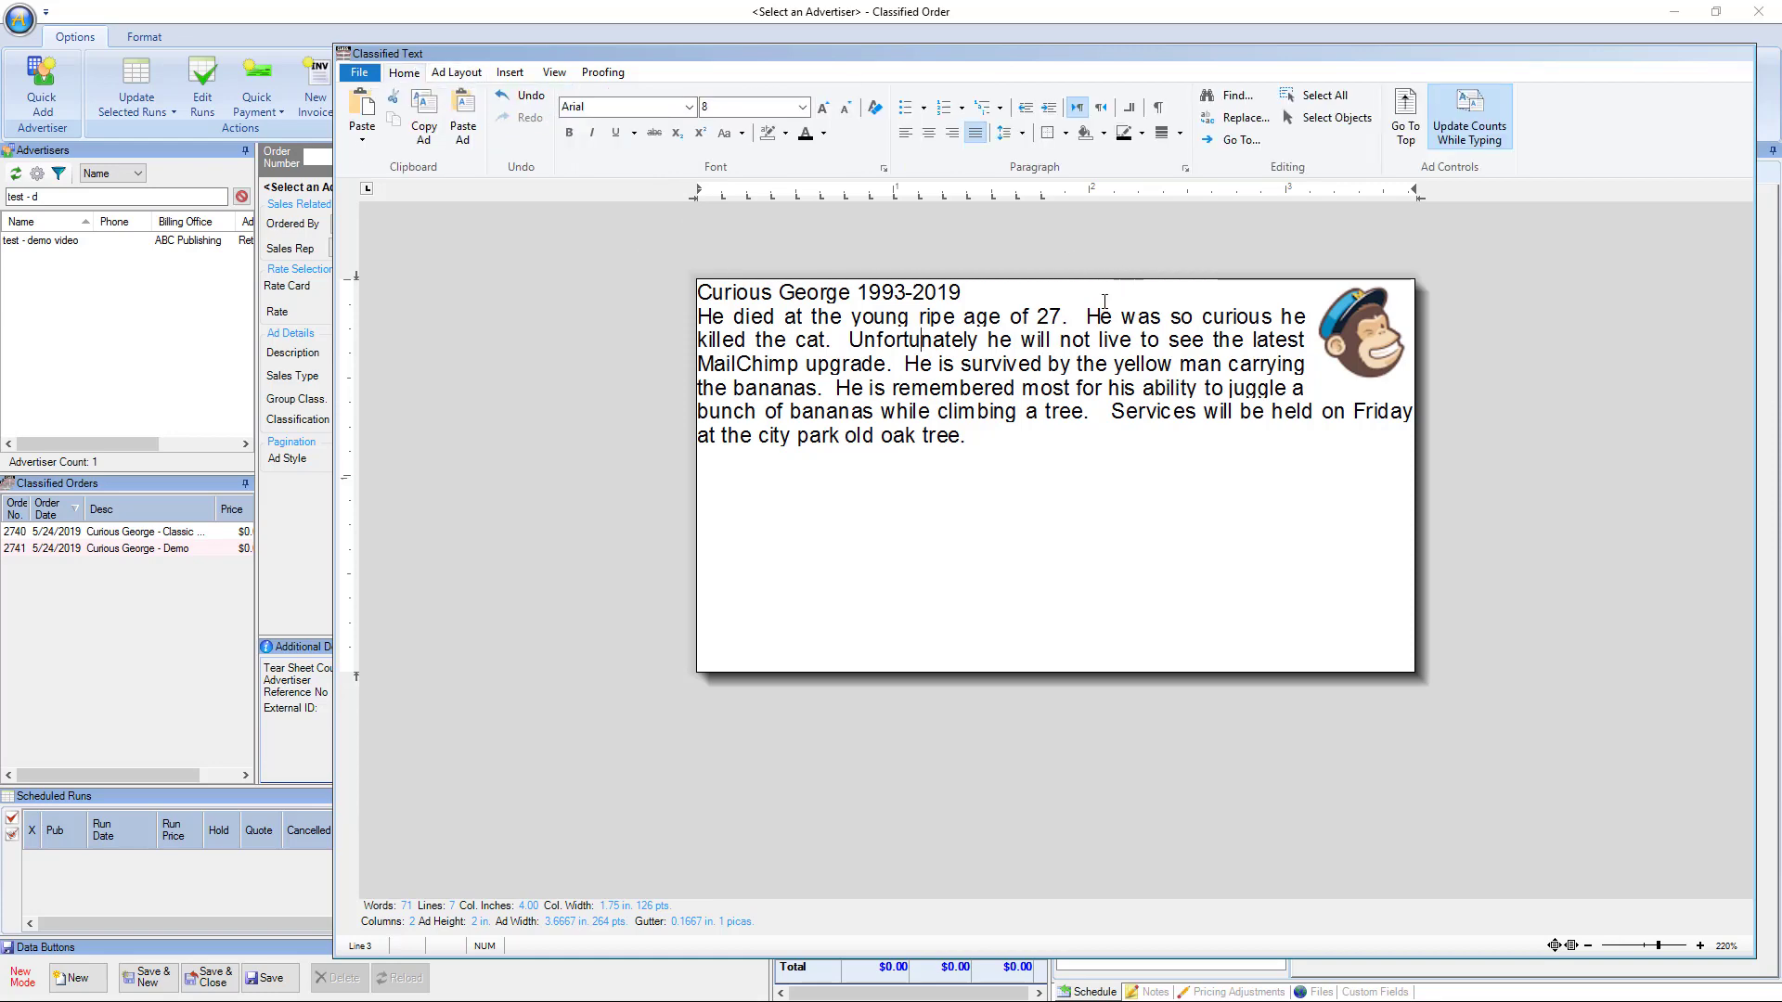
{"action": "left_click_drag", "start_coordinate": [980, 442], "coordinate": [697, 290]}
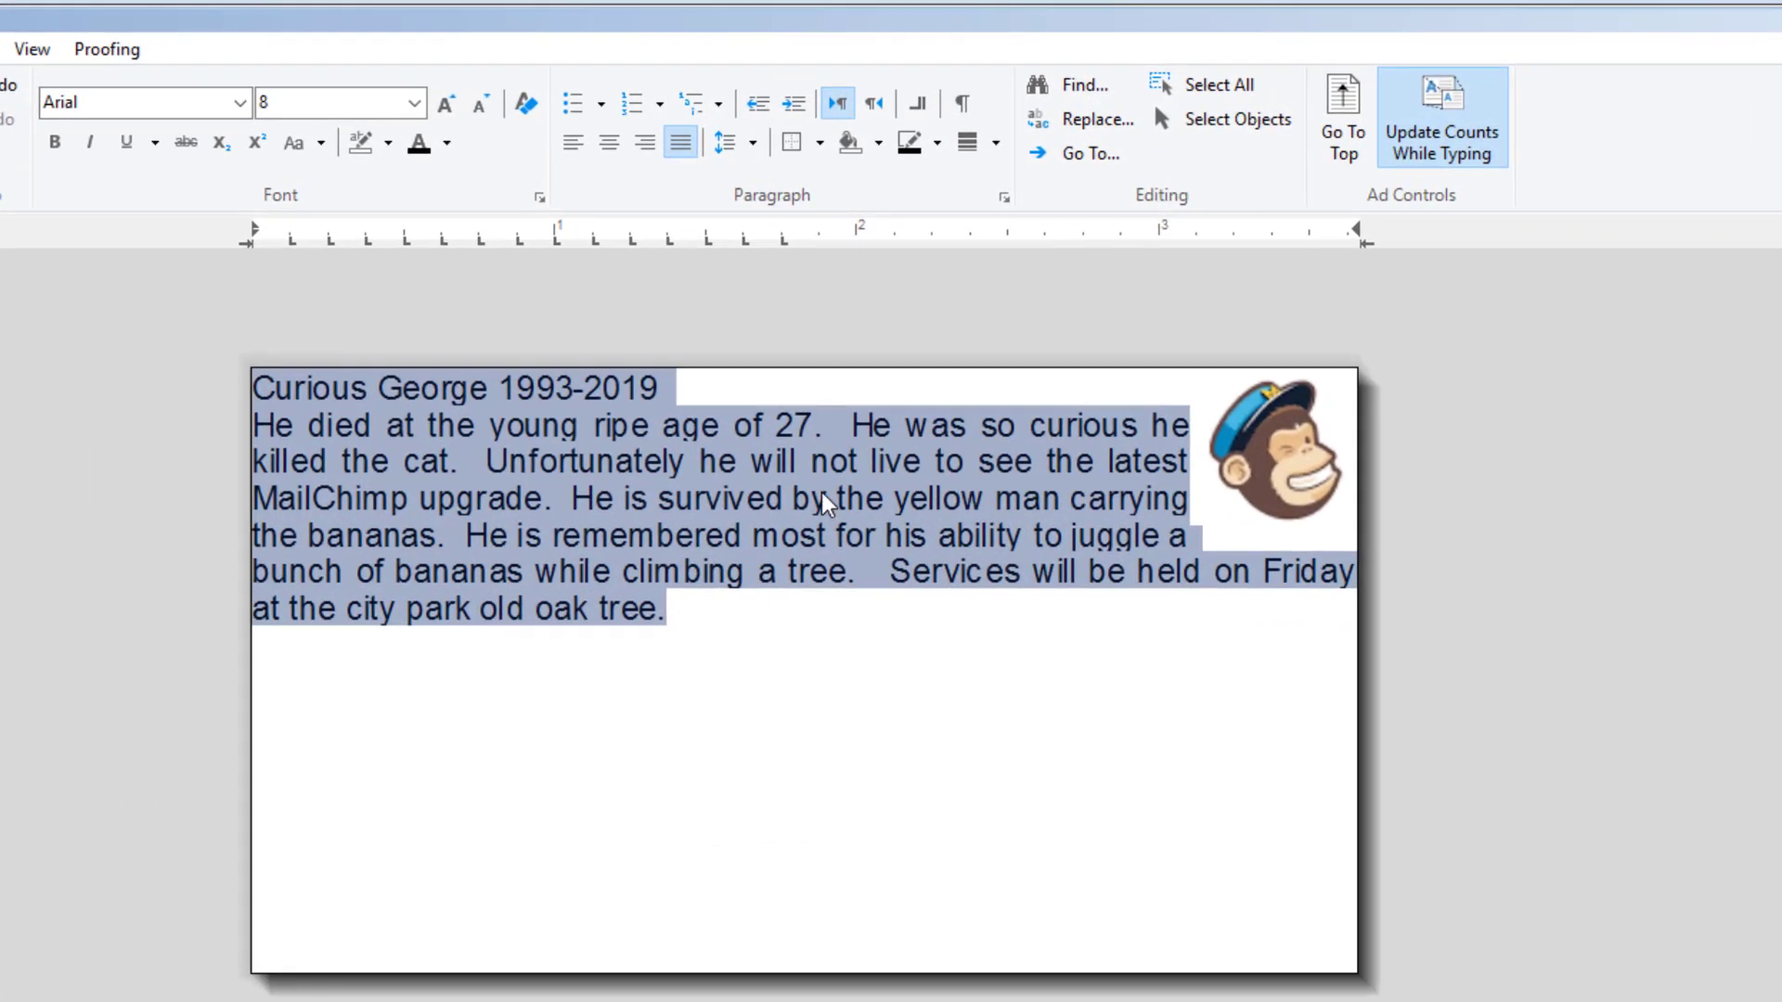
{"action": "left_click", "coordinate": [753, 144]}
{"action": "left_click", "coordinate": [740, 149]}
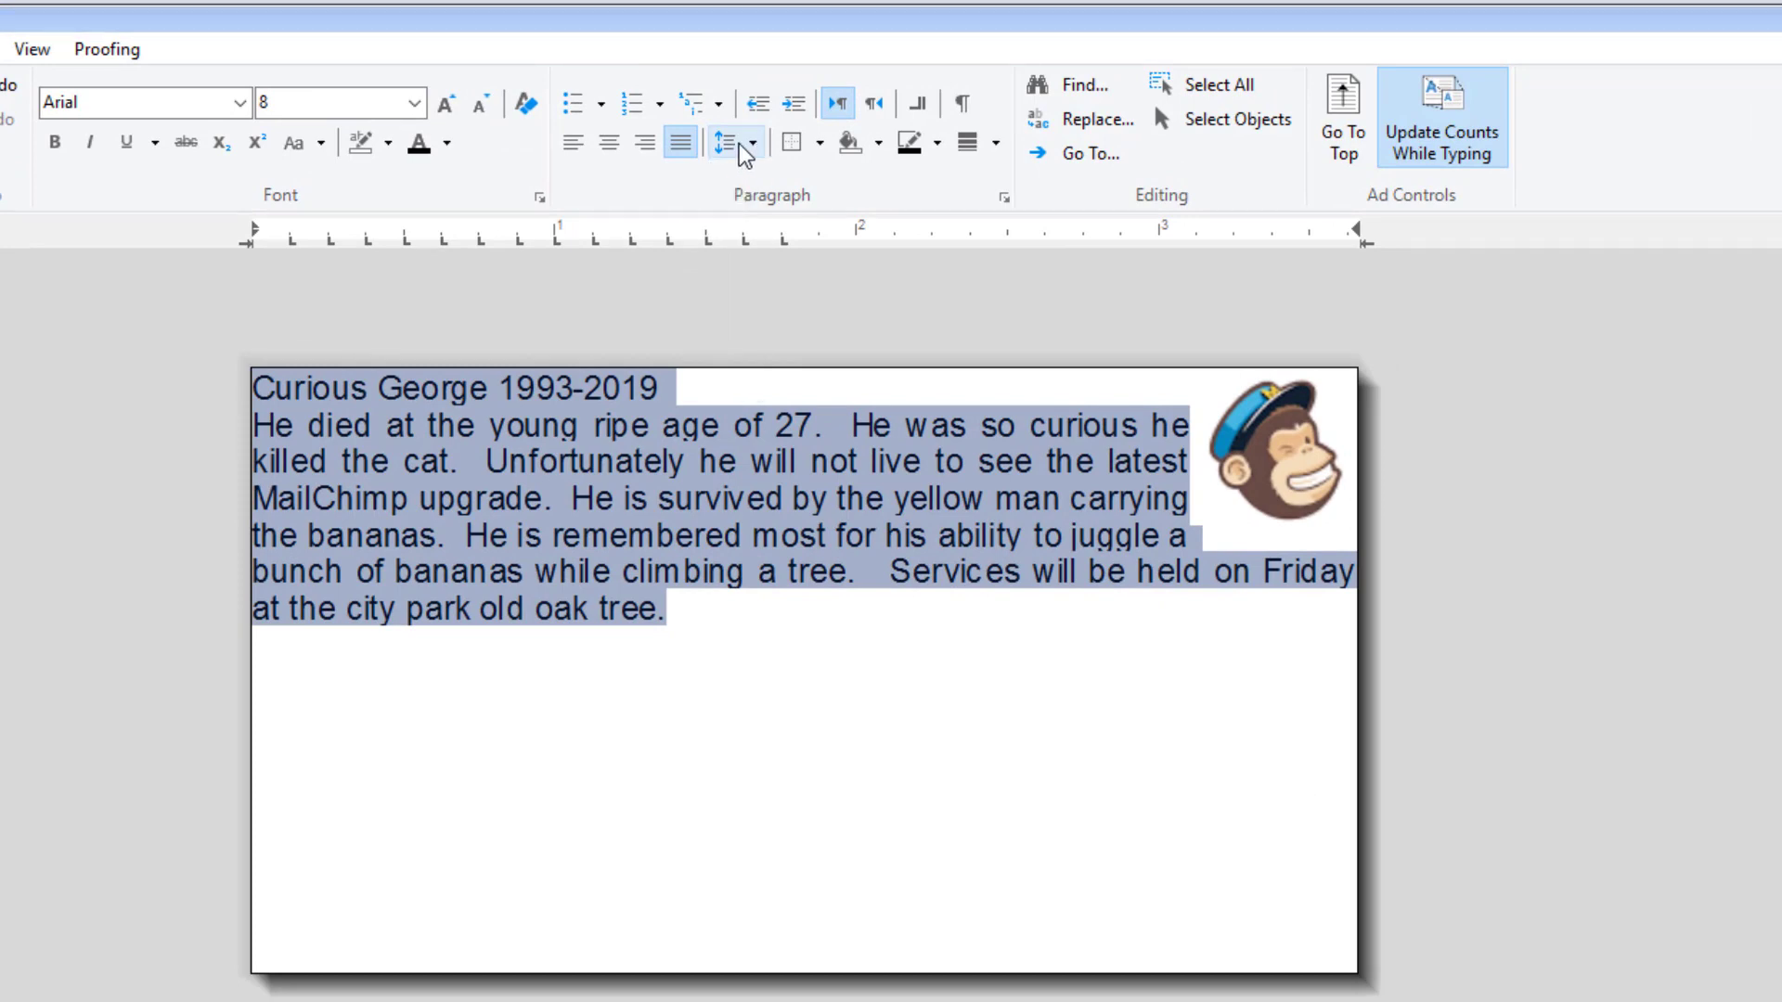
{"action": "left_click", "coordinate": [740, 150]}
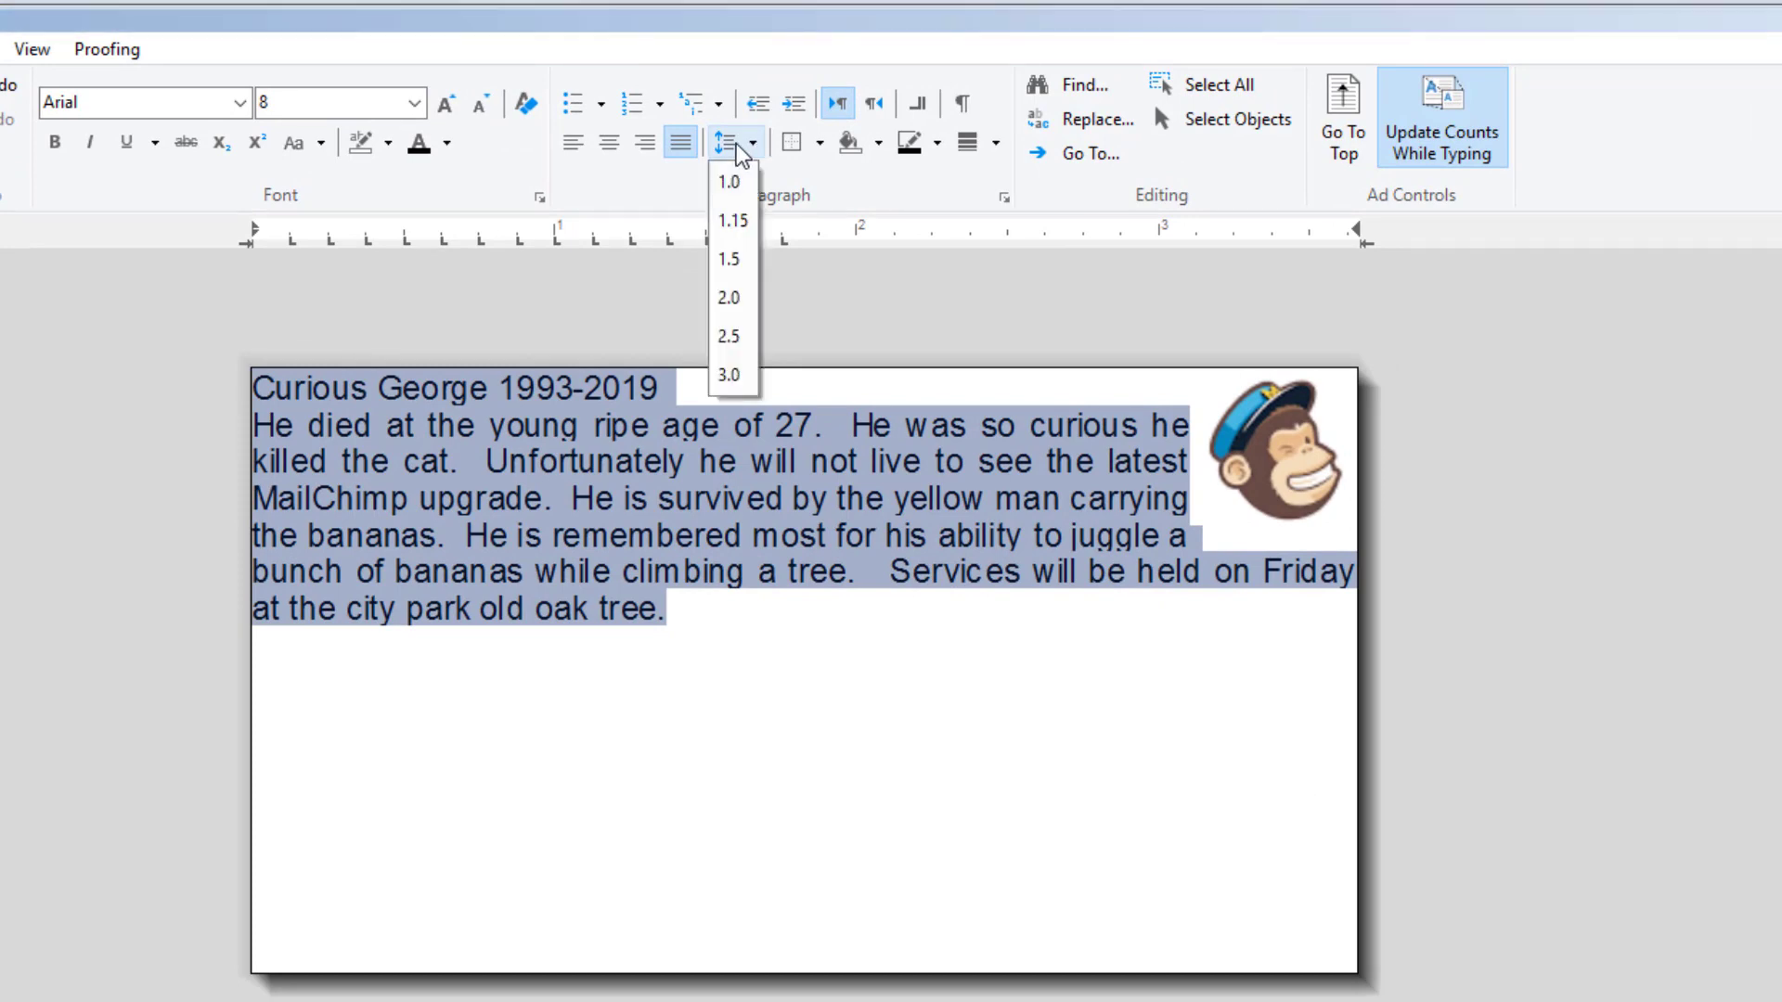
{"action": "left_click", "coordinate": [733, 221]}
Step: Set the line spacing of the selected ad text to 1.0 and clear the selection
{"action": "left_click", "coordinate": [744, 146]}
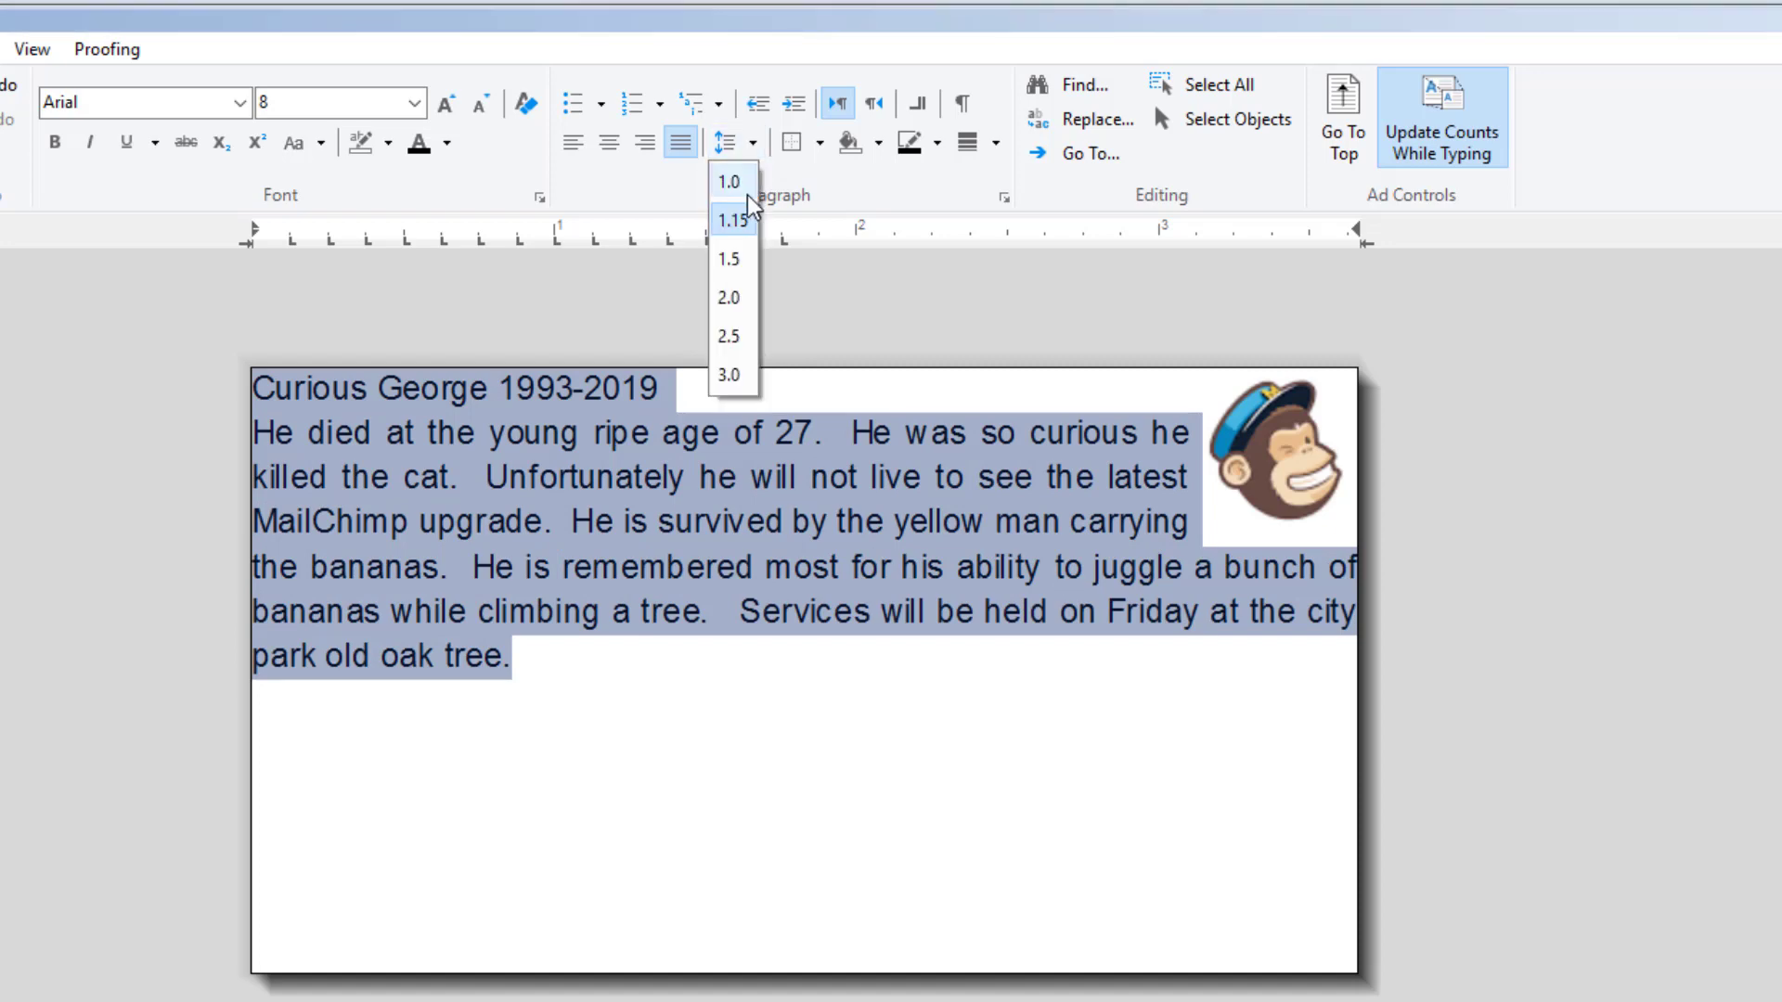
{"action": "left_click", "coordinate": [748, 195]}
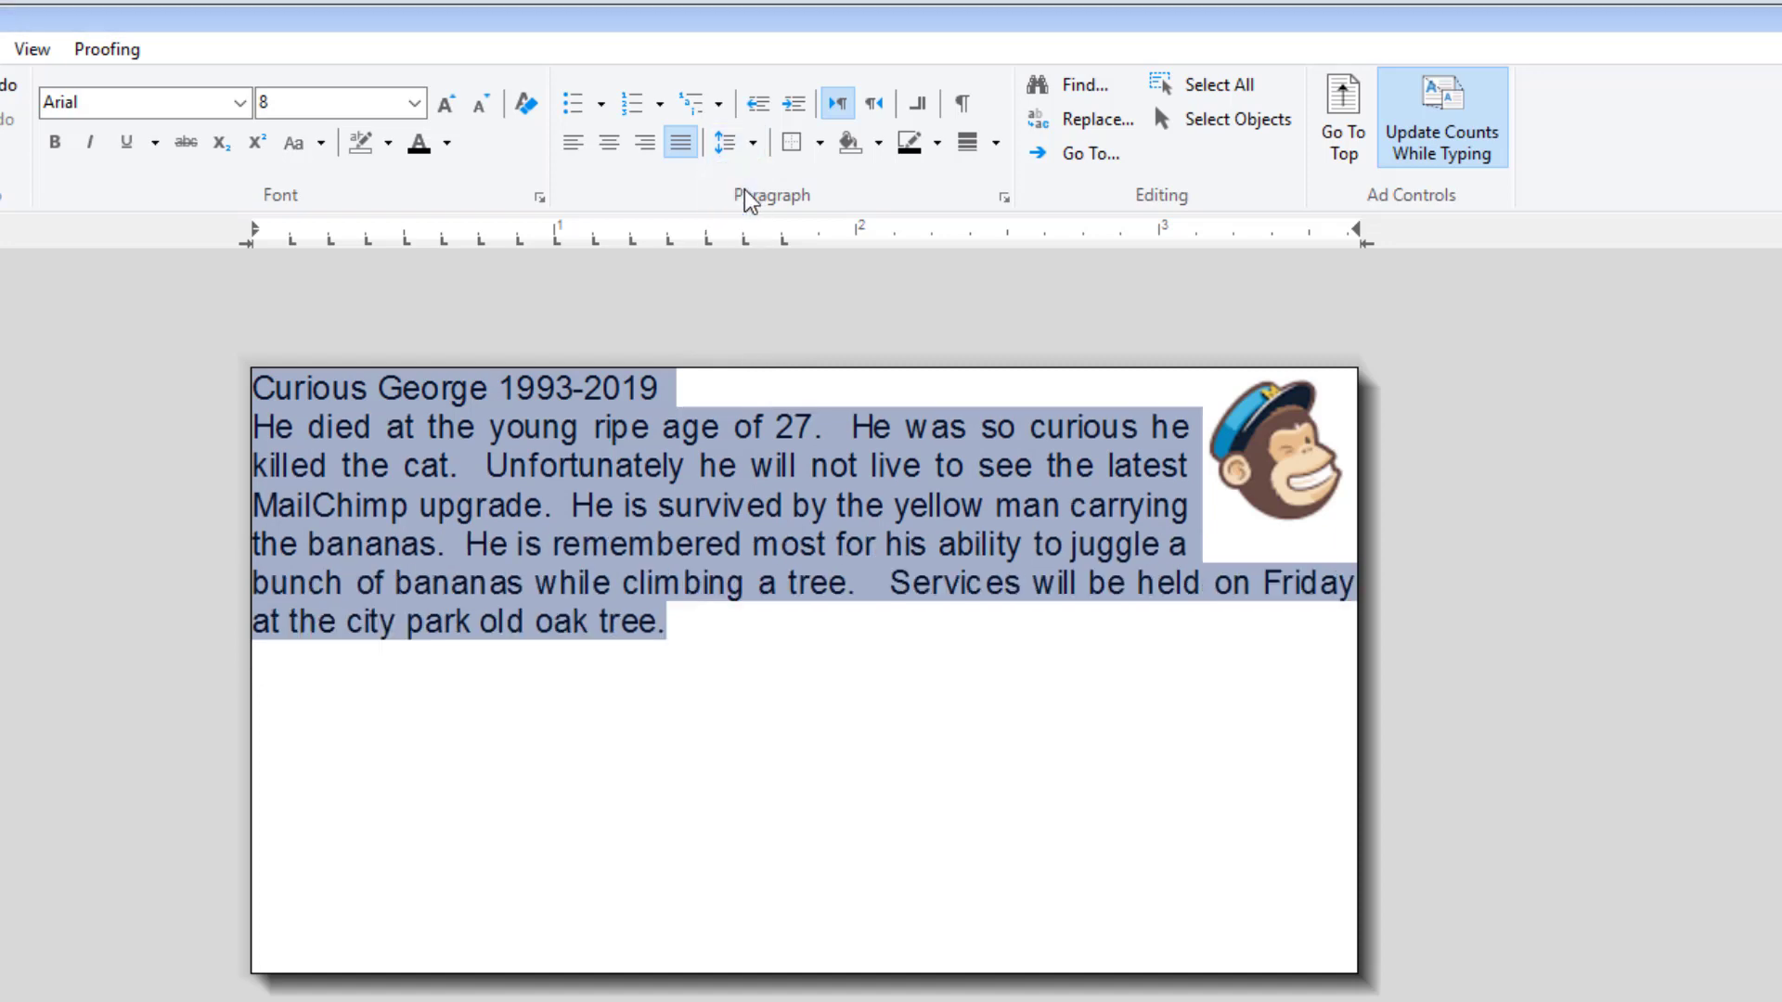
{"action": "left_click", "coordinate": [744, 503]}
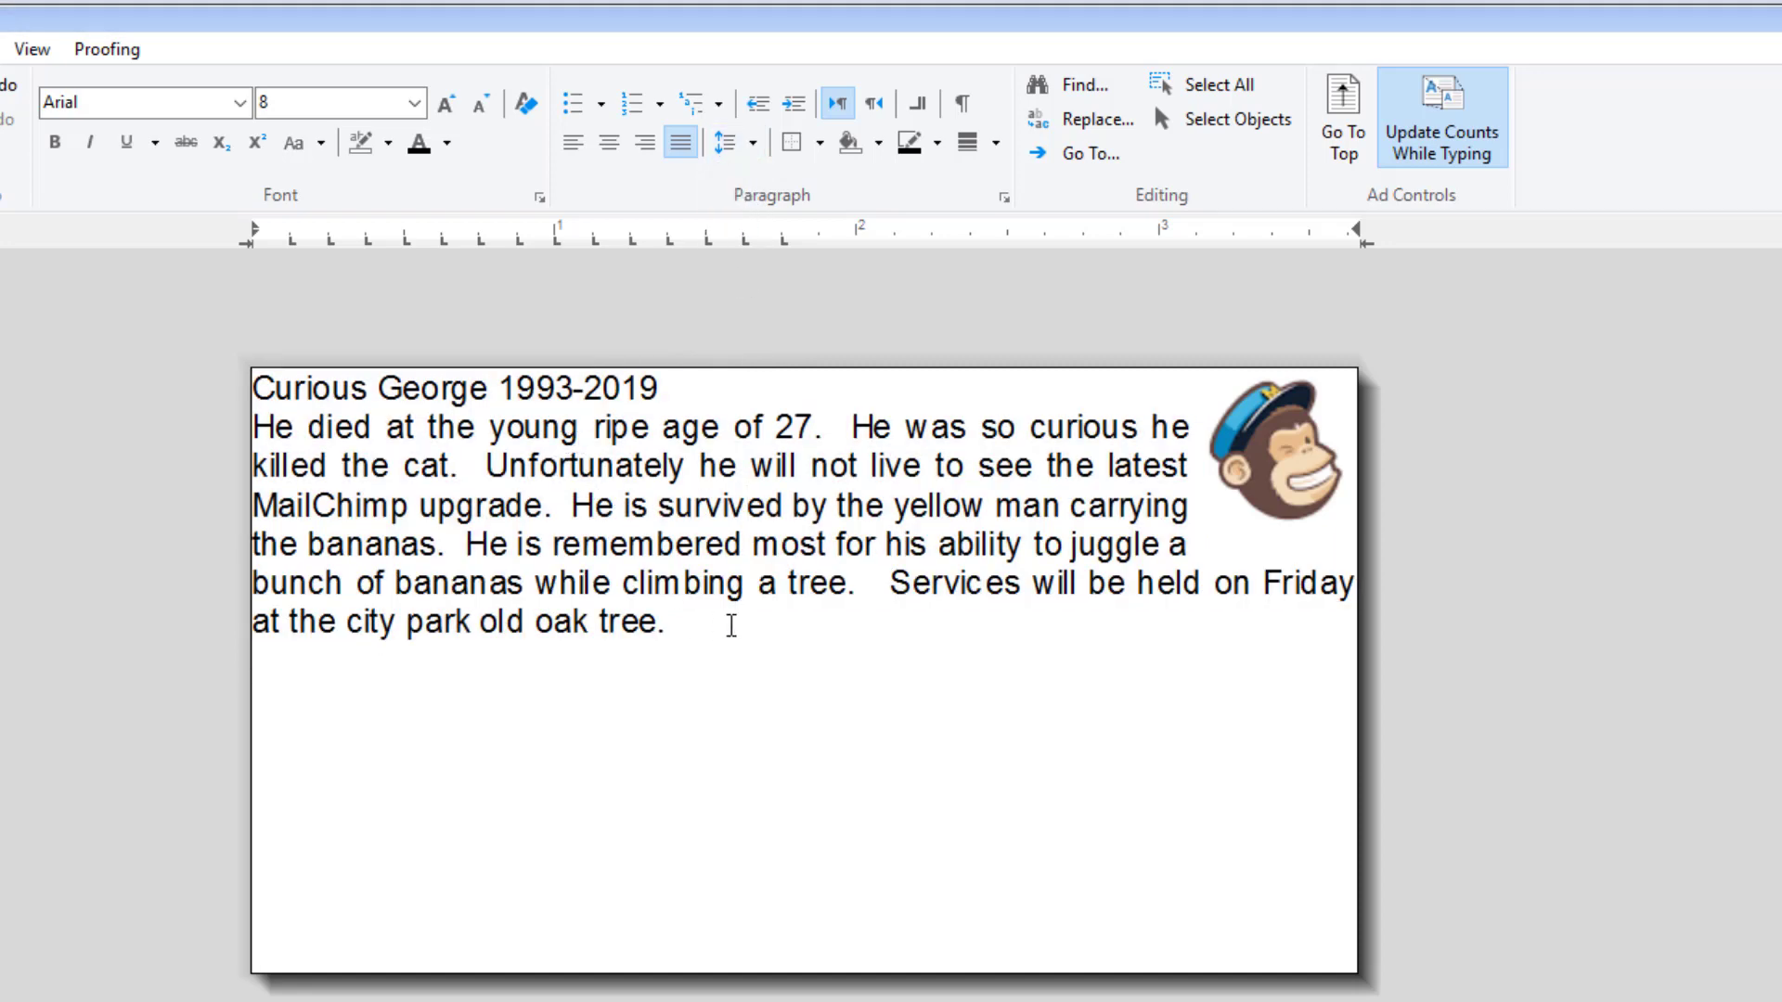
Step: Set the line spacing of all the ad text to Exactly 11 pt and clear the selection
{"action": "left_click_drag", "start_coordinate": [715, 625], "coordinate": [256, 391]}
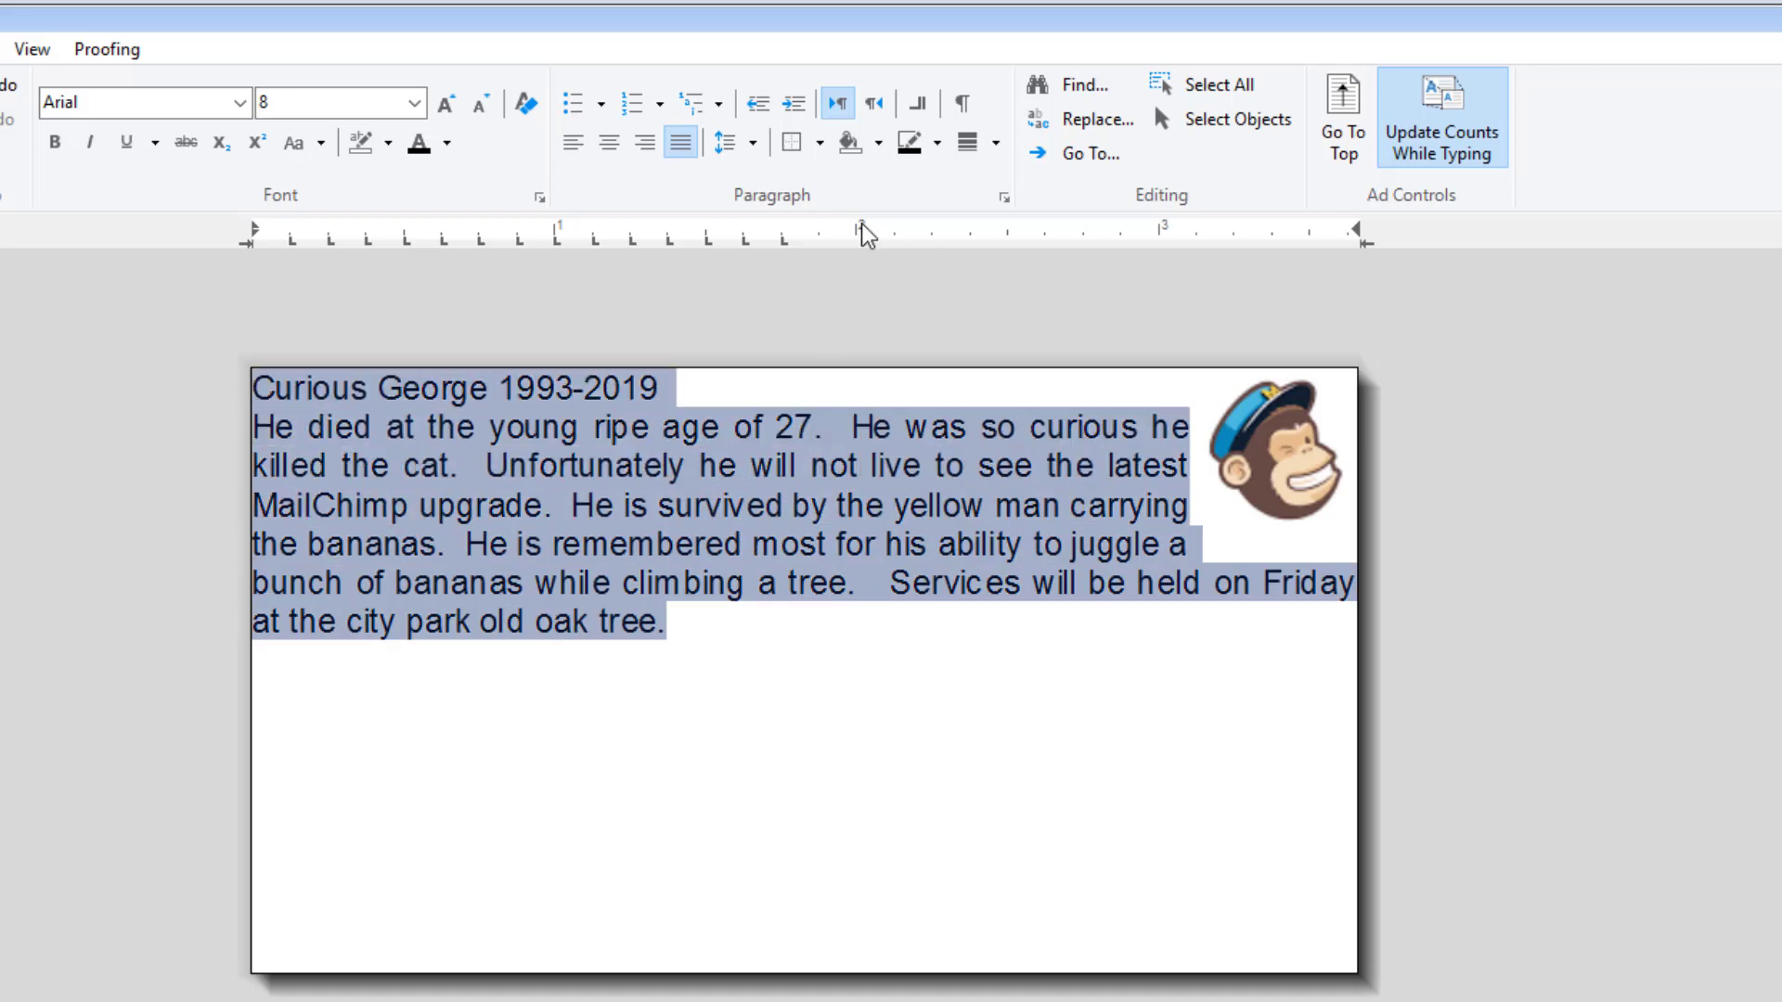
{"action": "left_click", "coordinate": [1005, 198]}
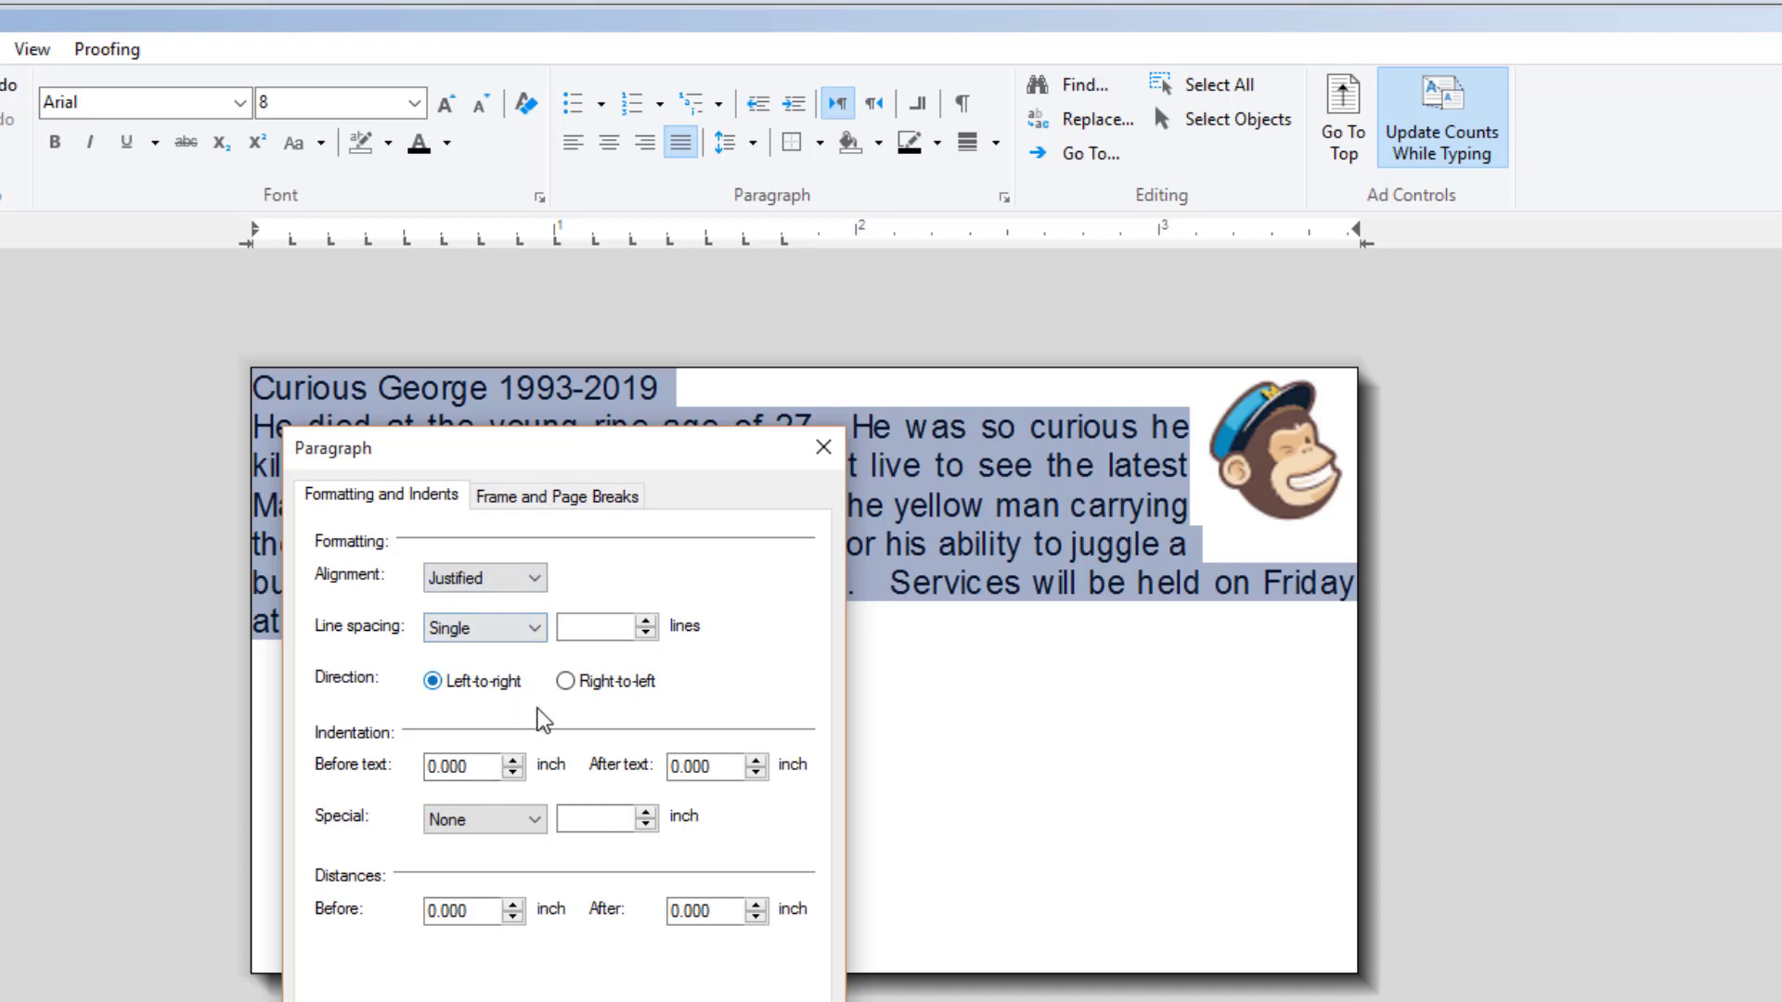
{"action": "left_click", "coordinate": [538, 633]}
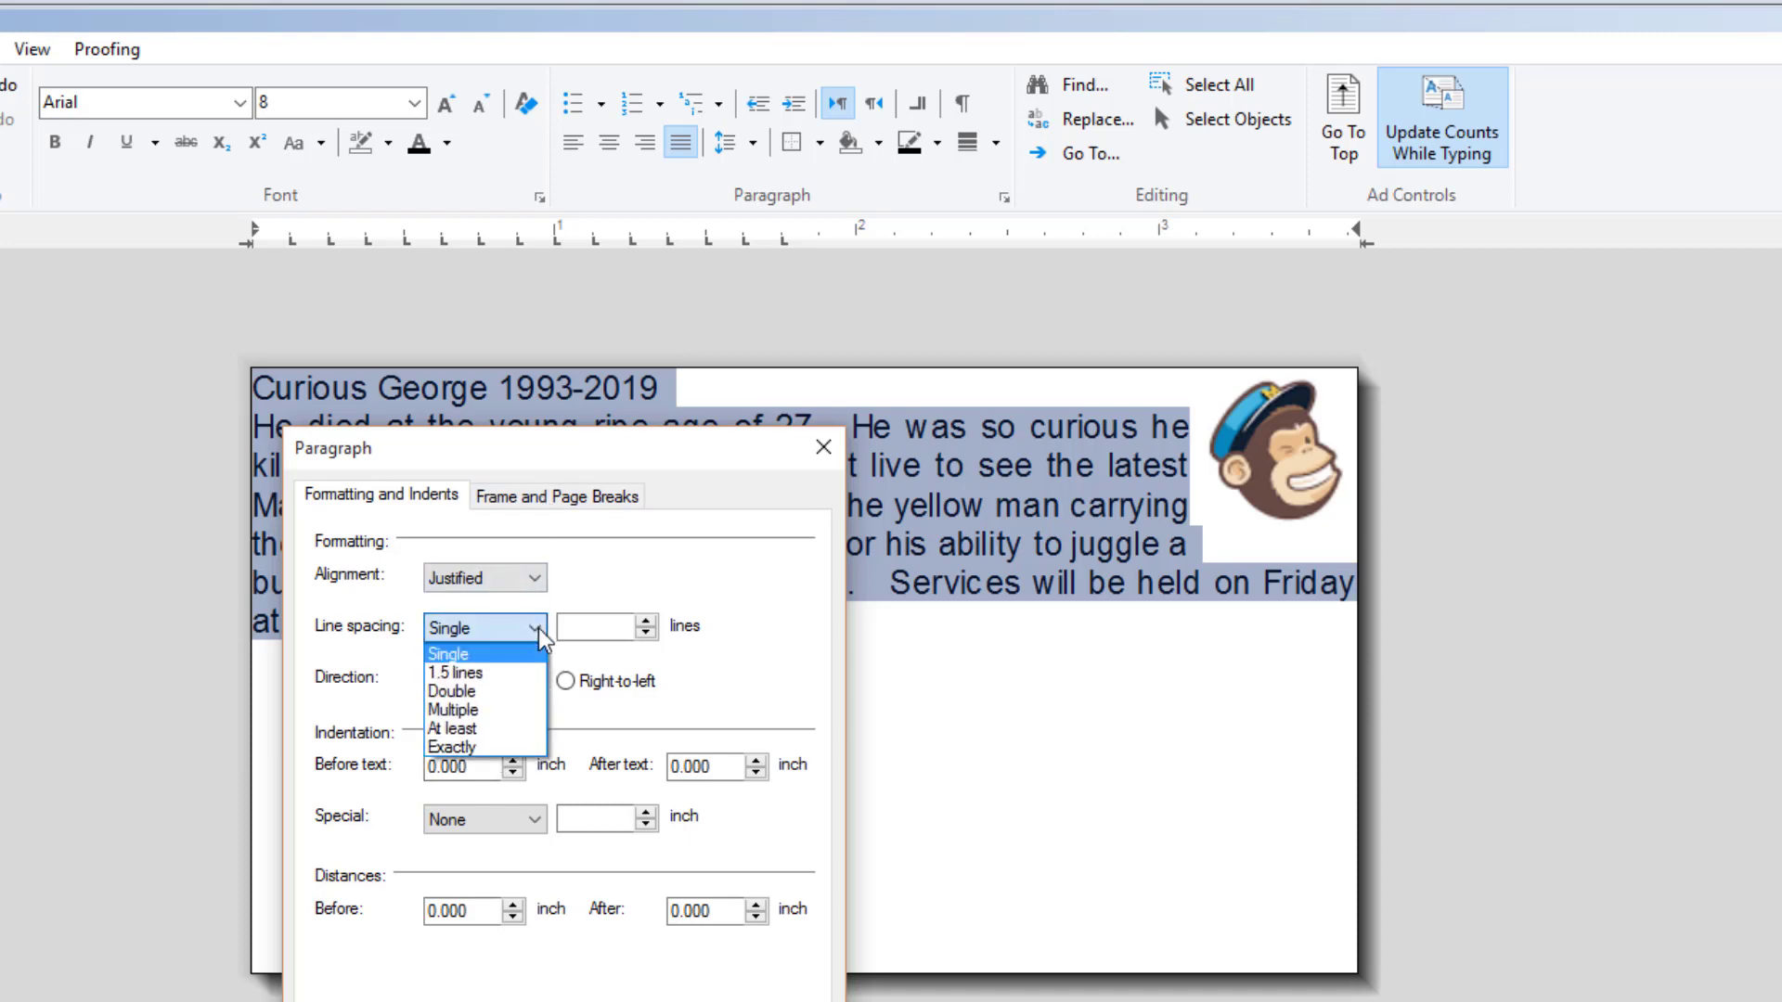
{"action": "left_click", "coordinate": [520, 745]}
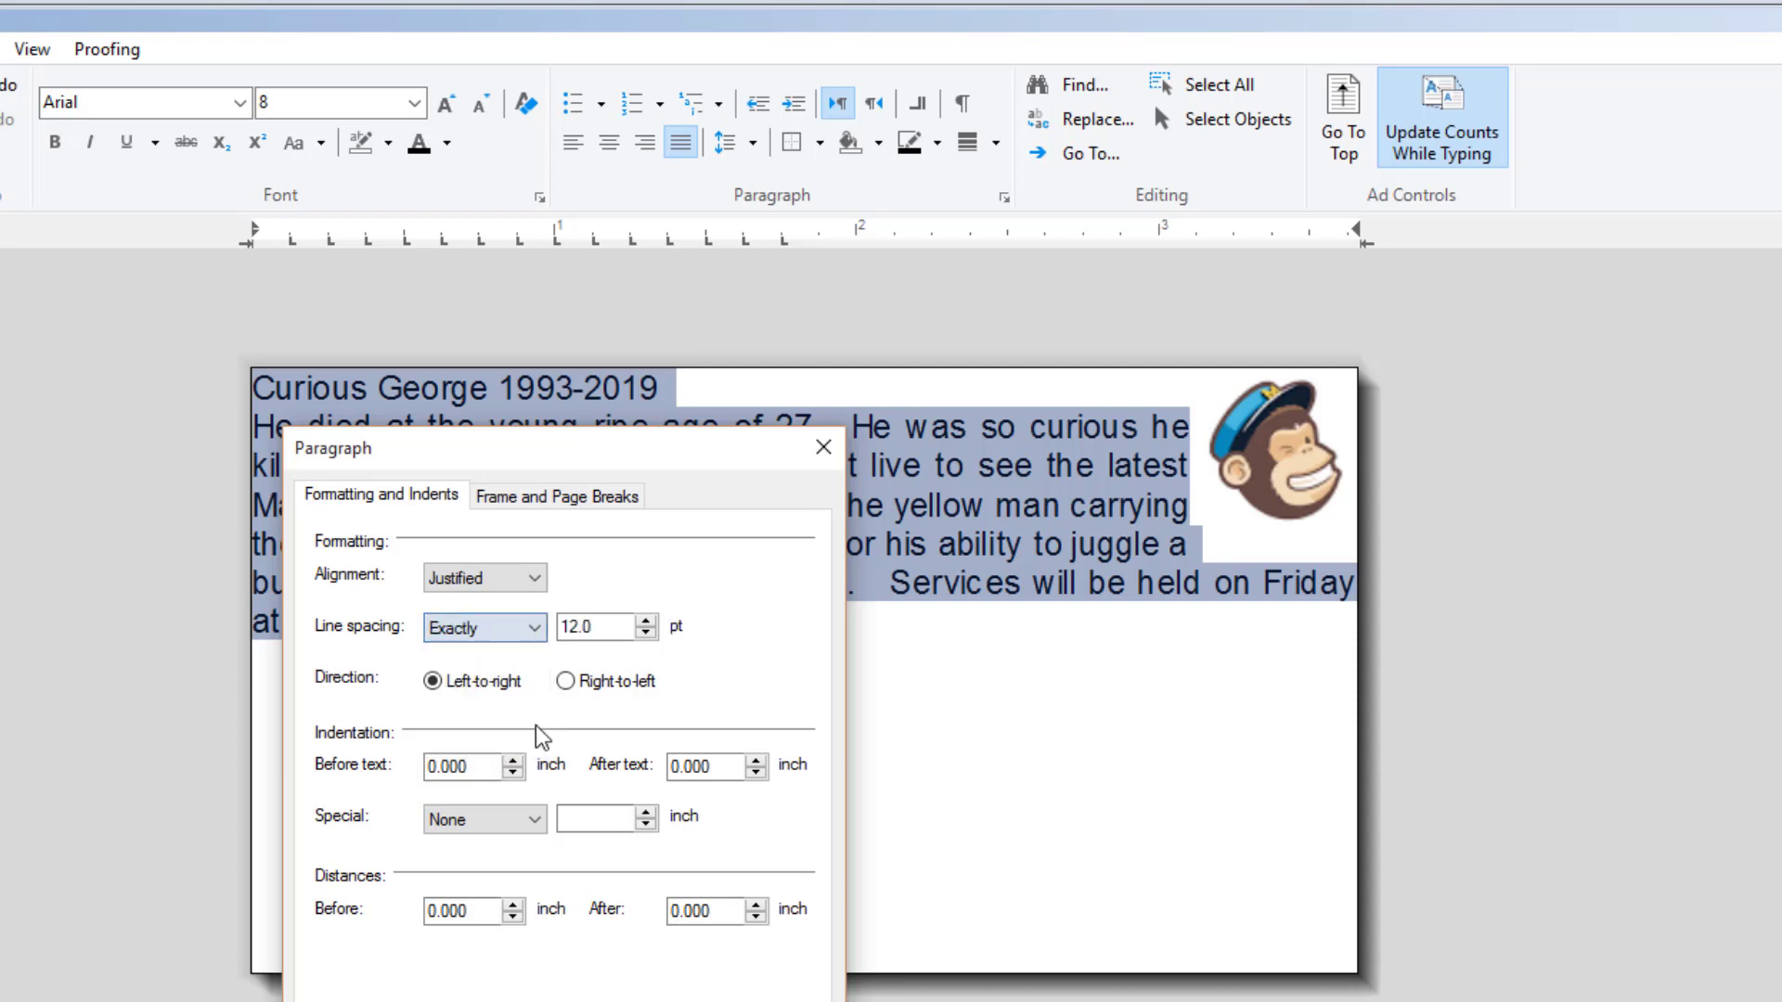
{"action": "left_click", "coordinate": [646, 621]}
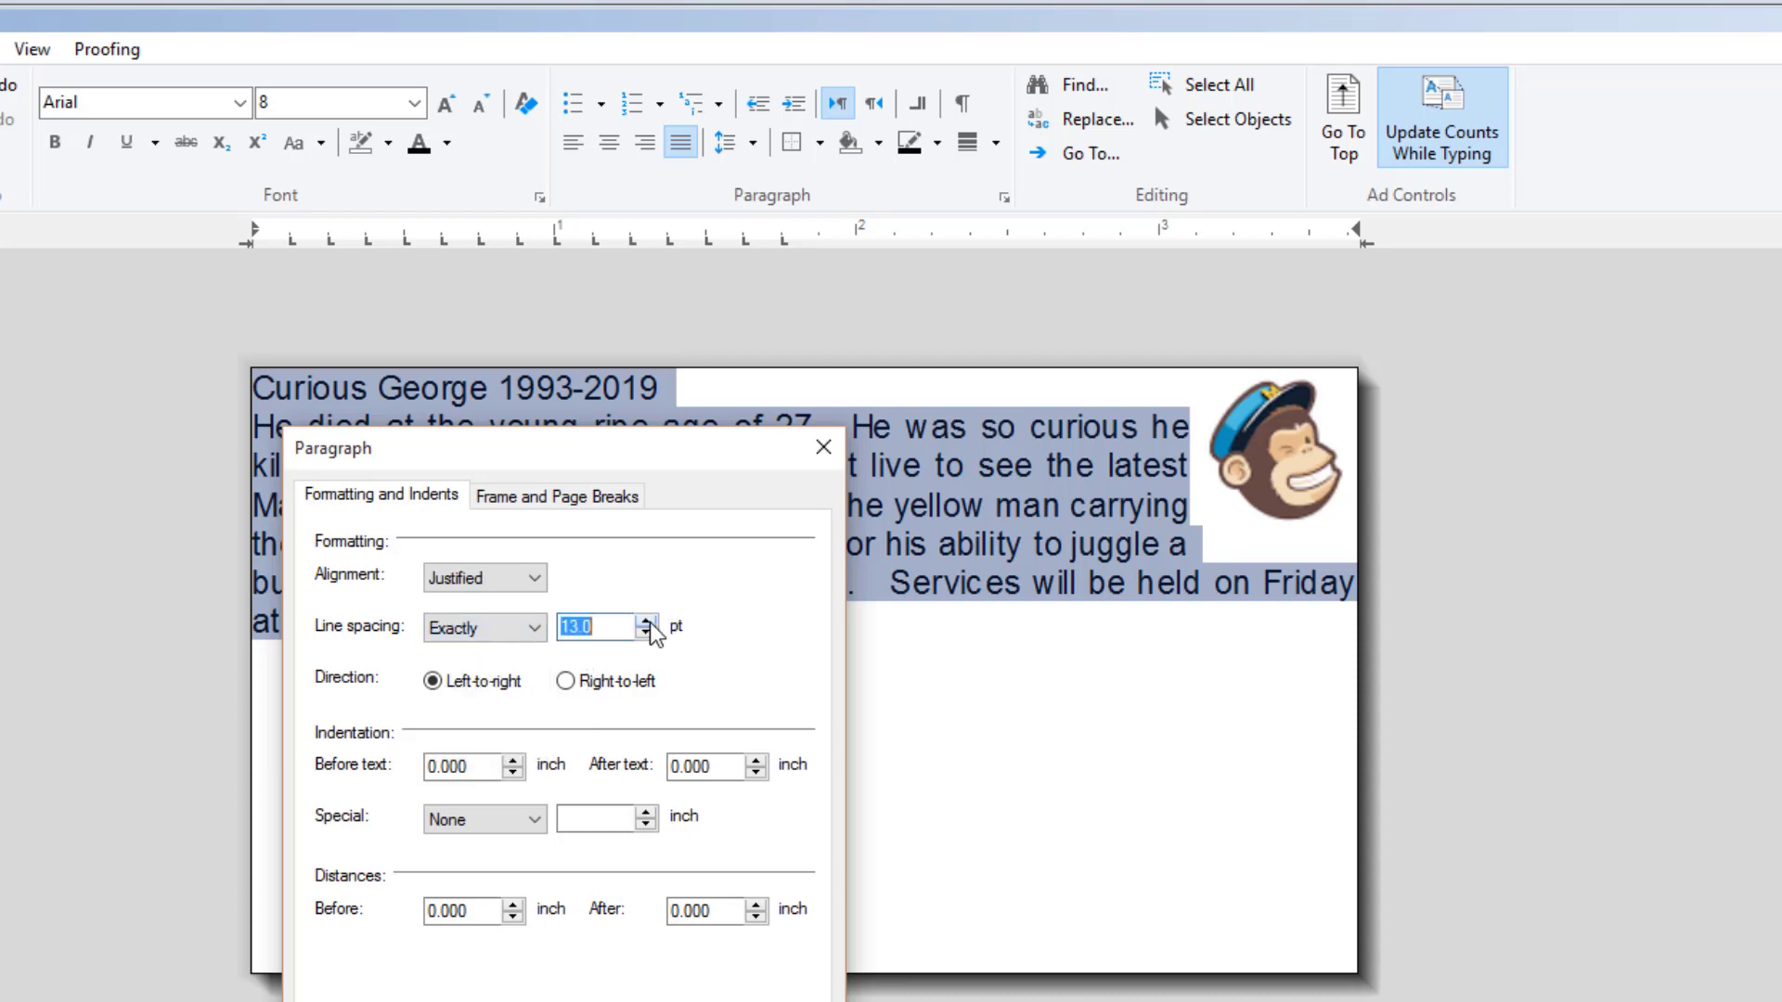
{"action": "left_click_drag", "start_coordinate": [637, 455], "coordinate": [233, 504]}
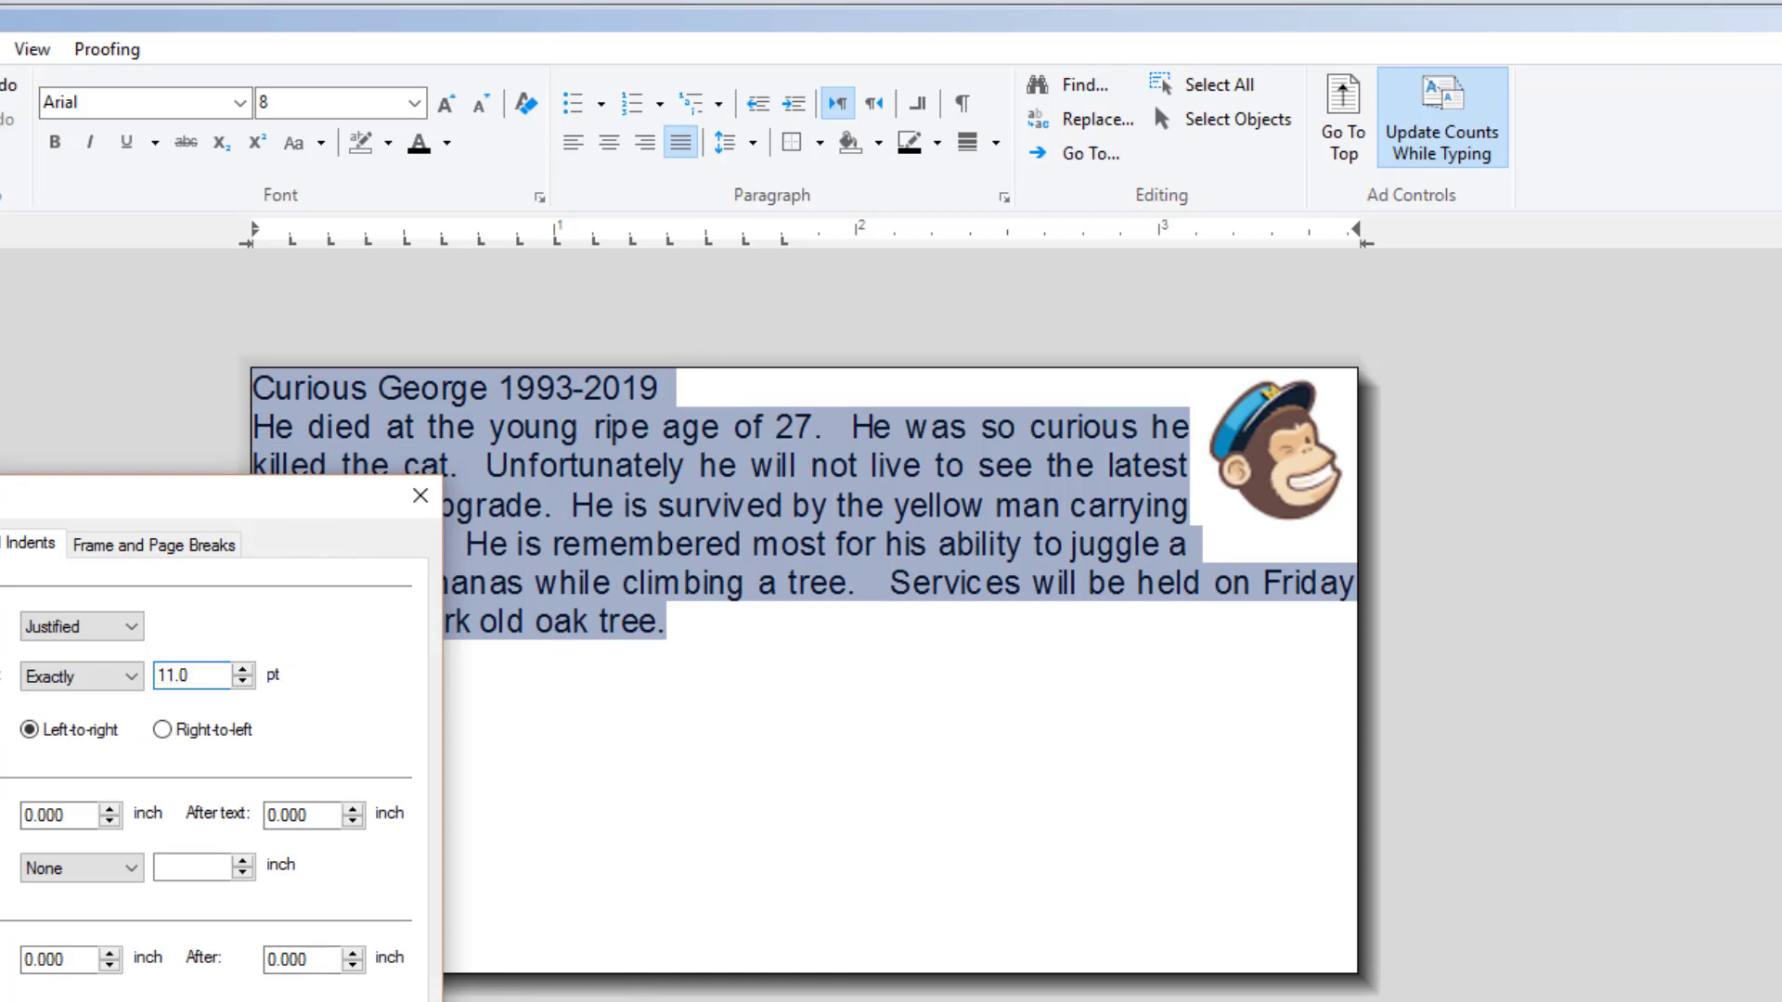
{"action": "key", "text": "Return"}
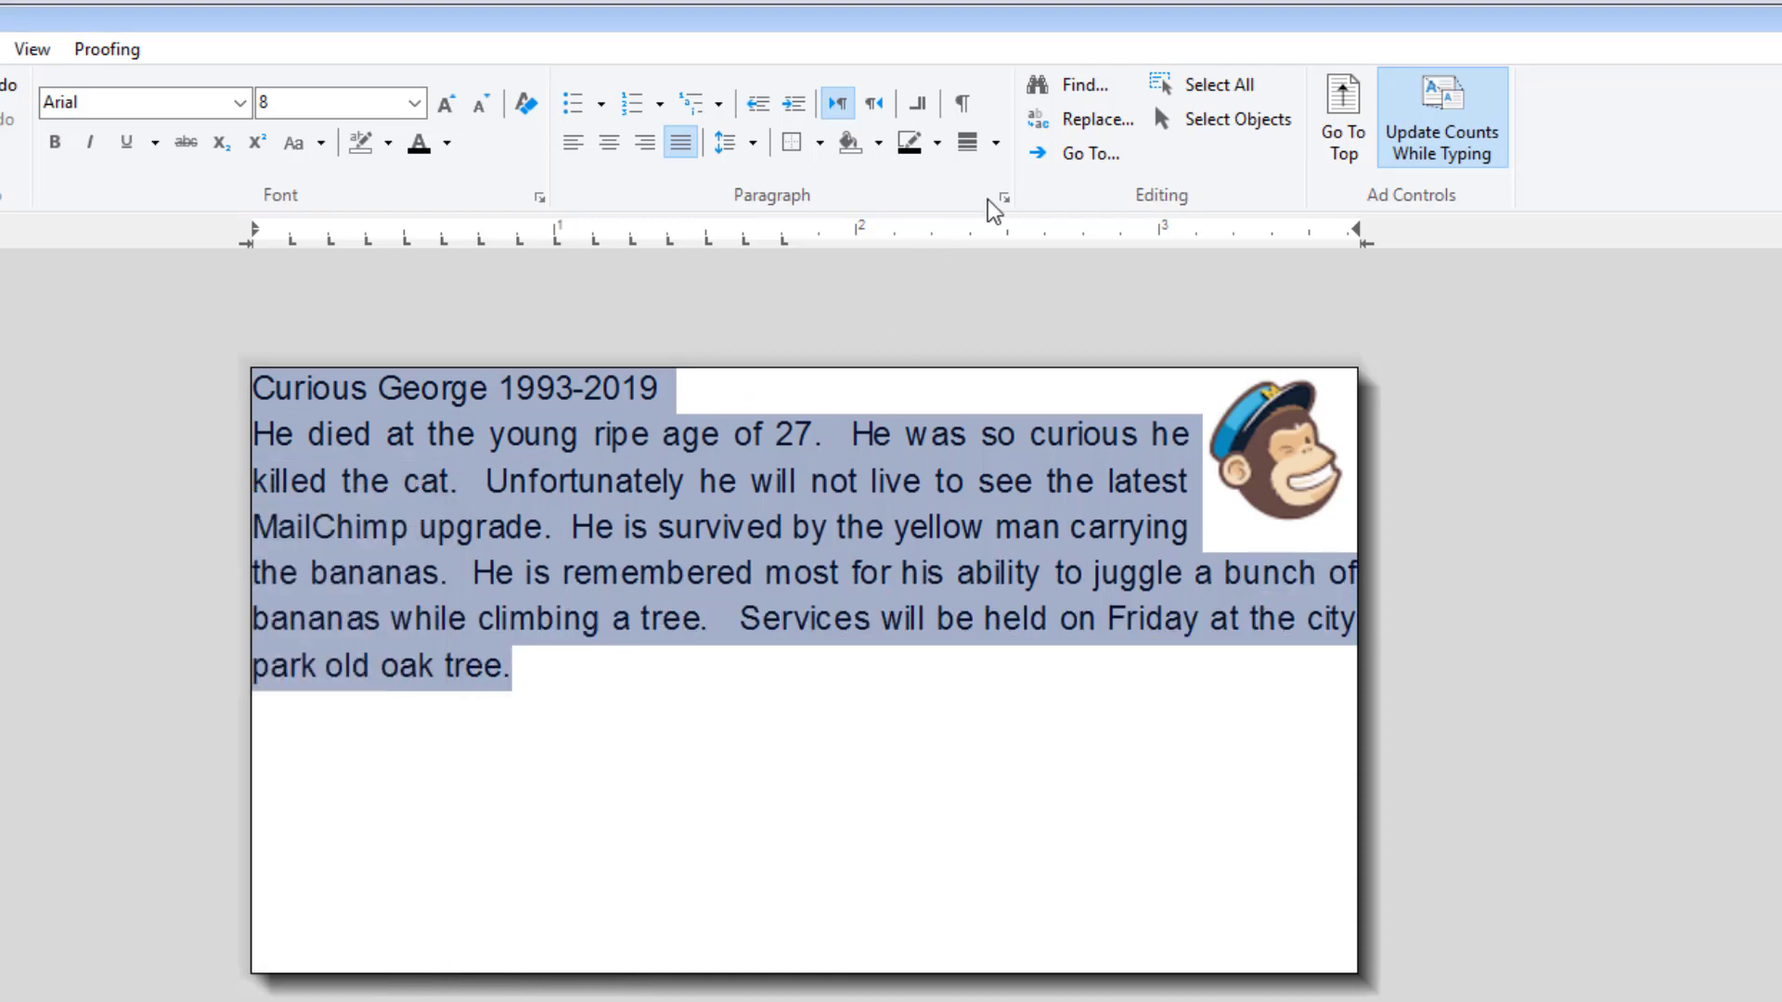
{"action": "left_click", "coordinate": [799, 559]}
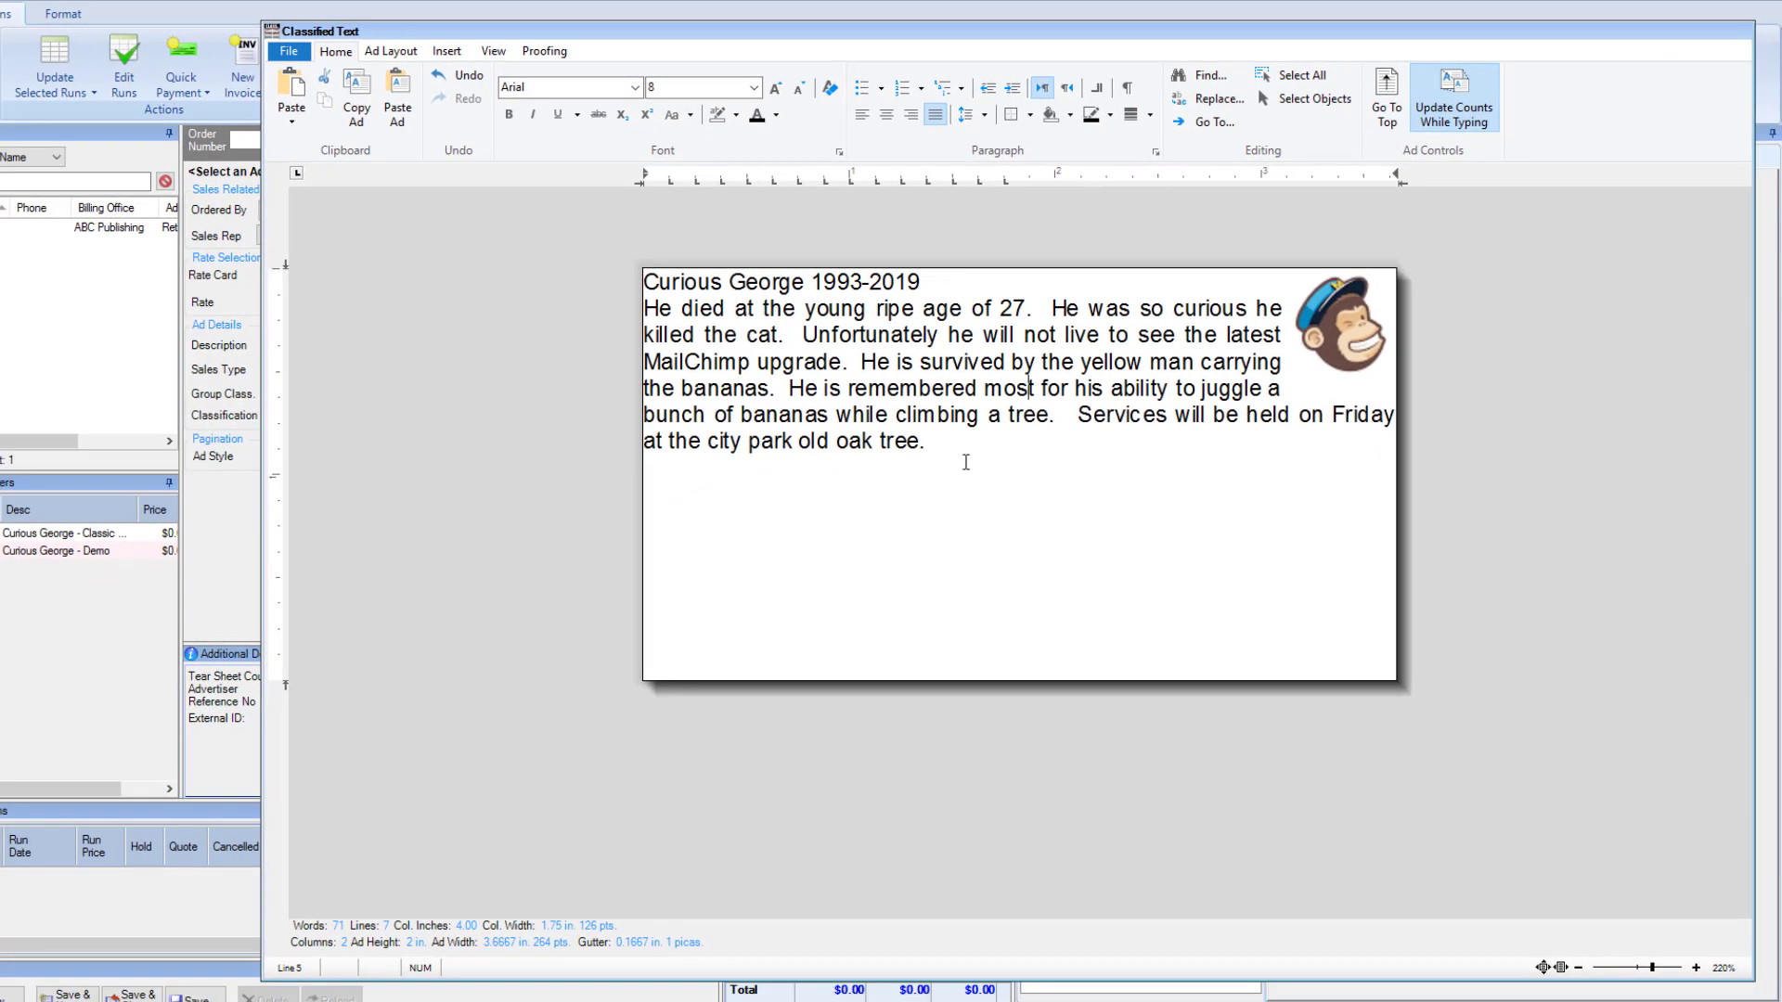
Step: Delete all the ad text together with the monkey image and insert a top frame into the empty ad
{"action": "left_click_drag", "start_coordinate": [962, 457], "coordinate": [646, 276]}
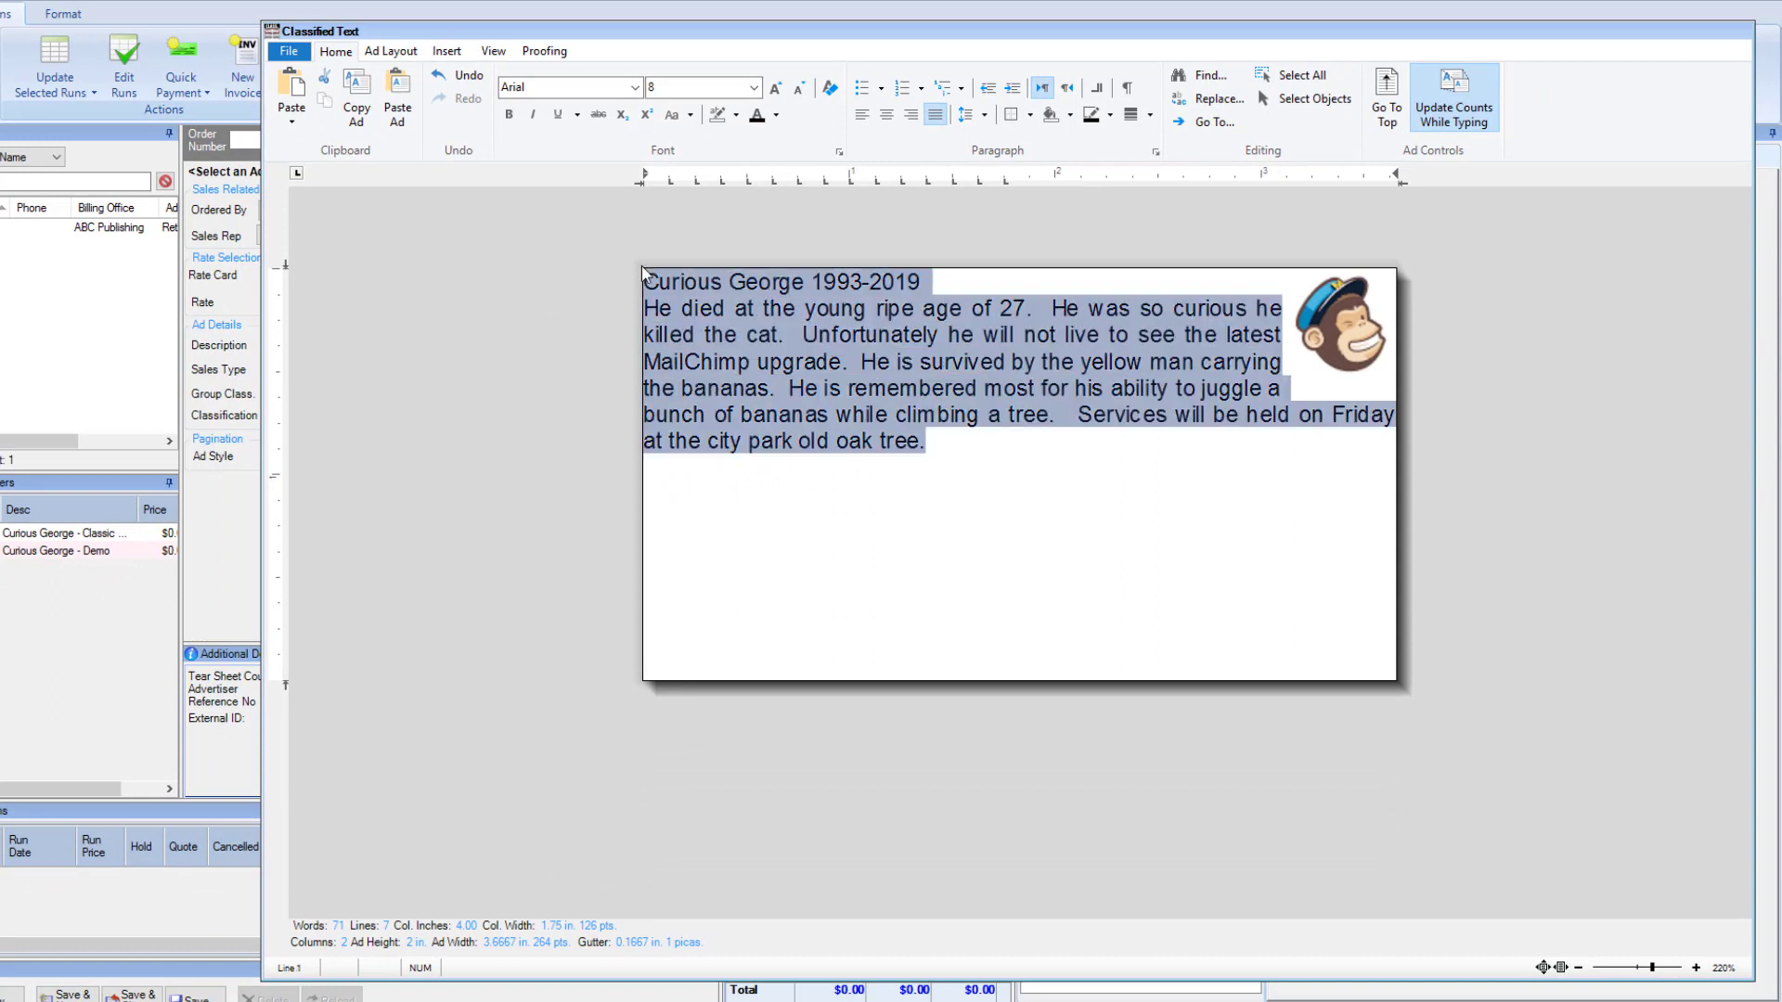
{"action": "key", "text": "Delete"}
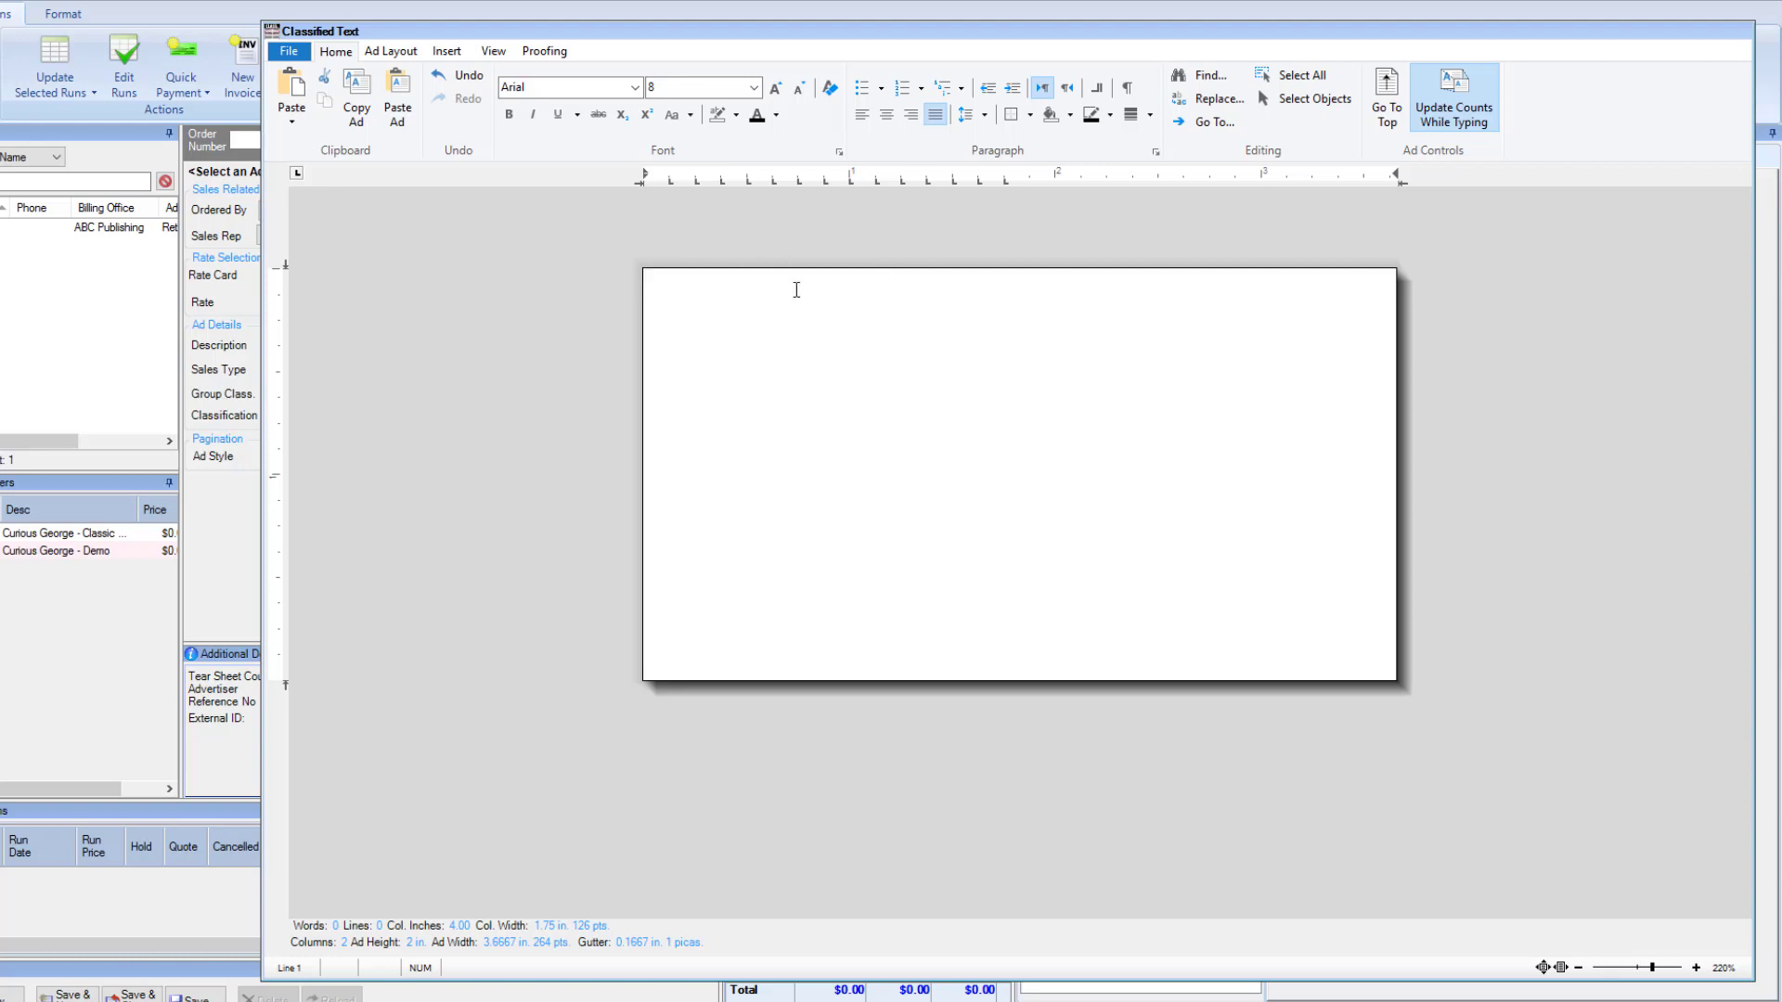
{"action": "left_click", "coordinate": [451, 52]}
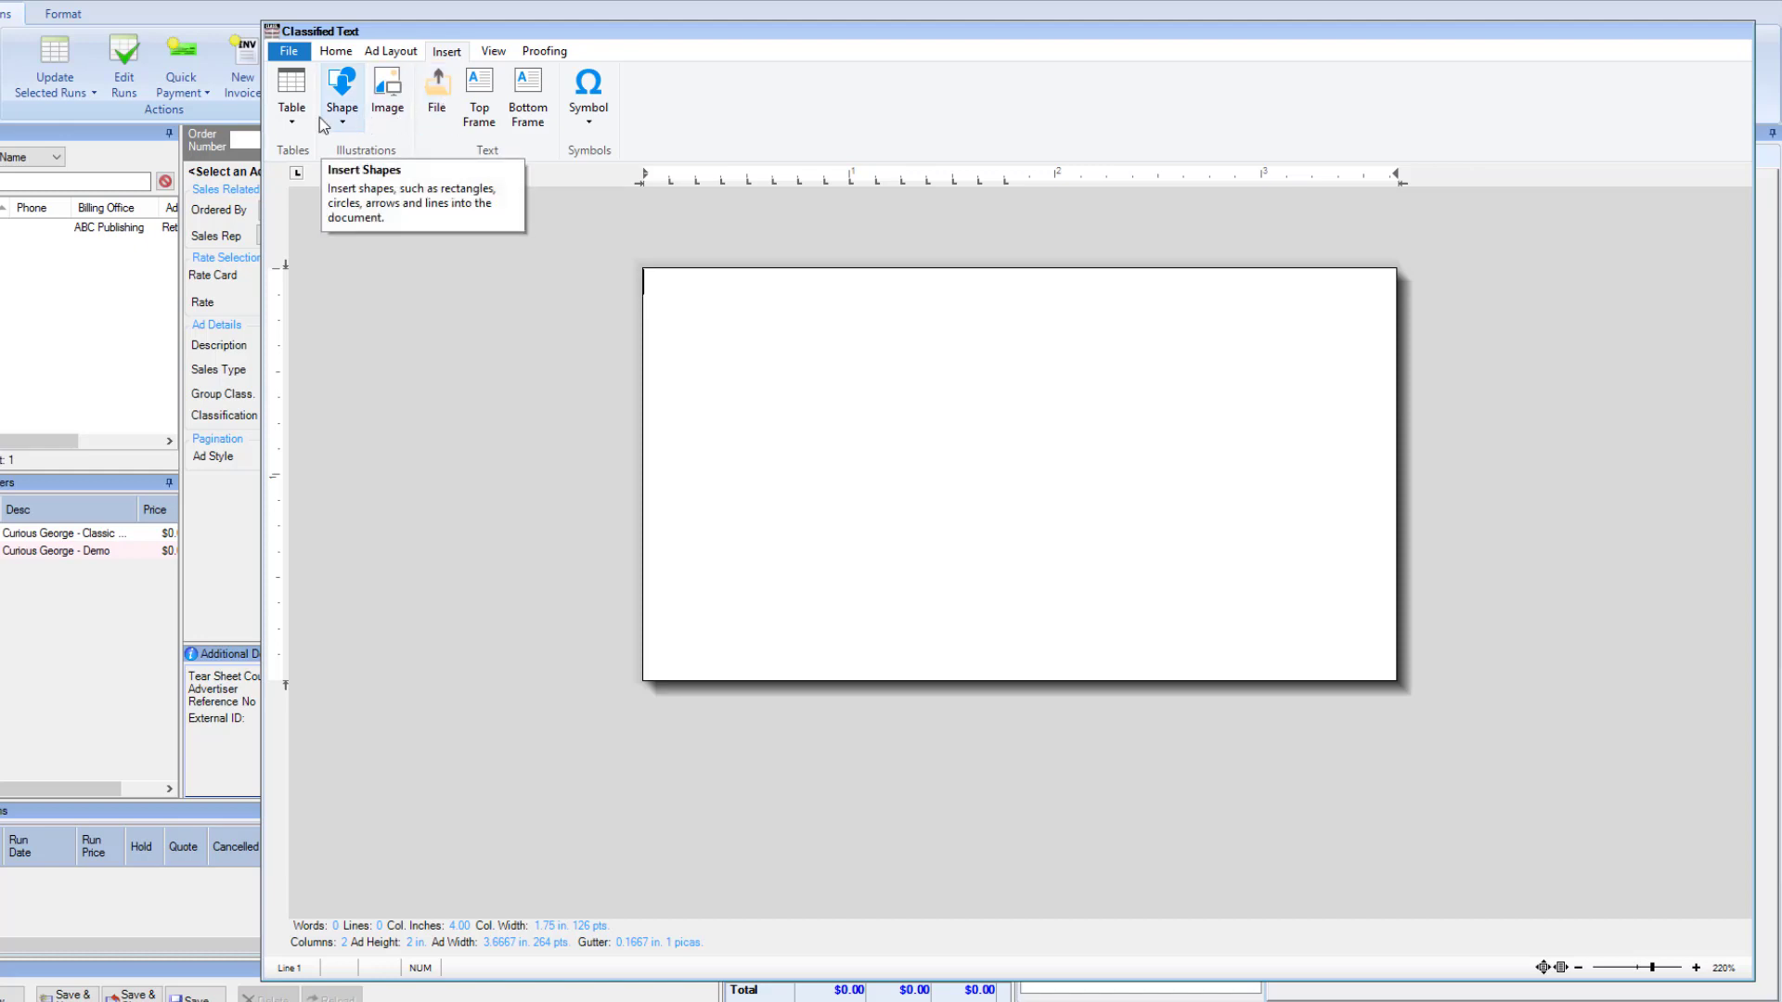
{"action": "right_click", "coordinate": [689, 291]}
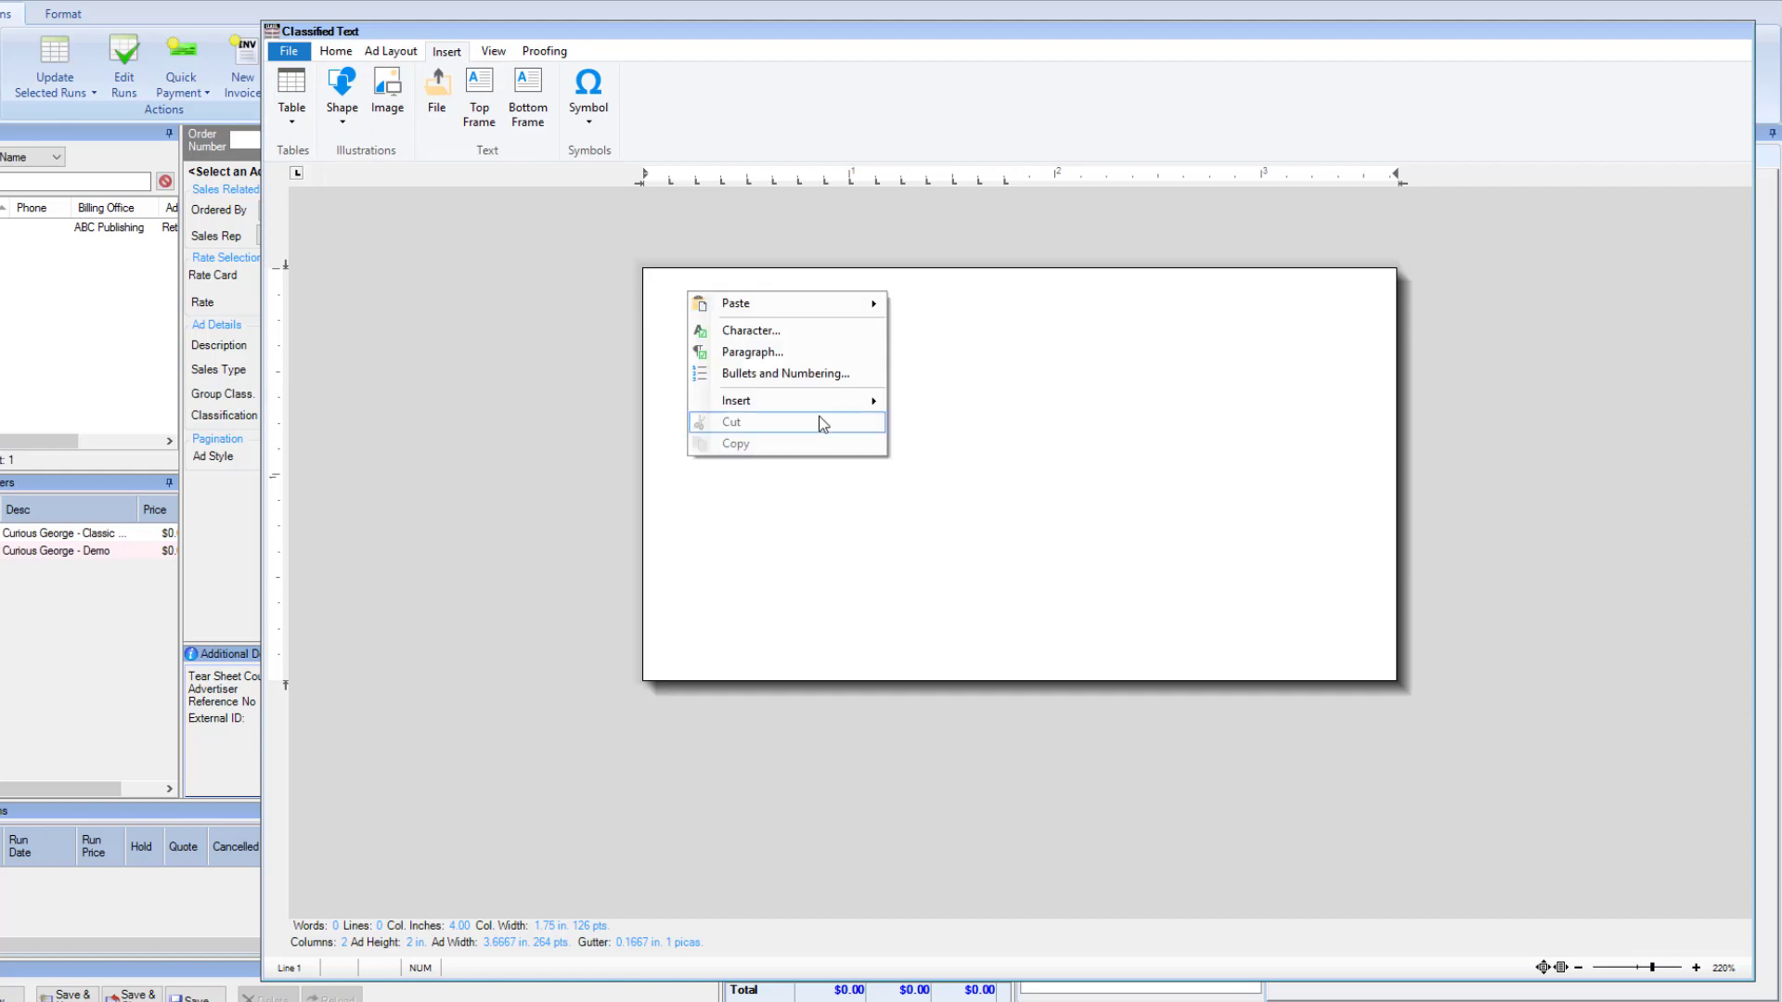
{"action": "mouse_move", "coordinate": [816, 409]}
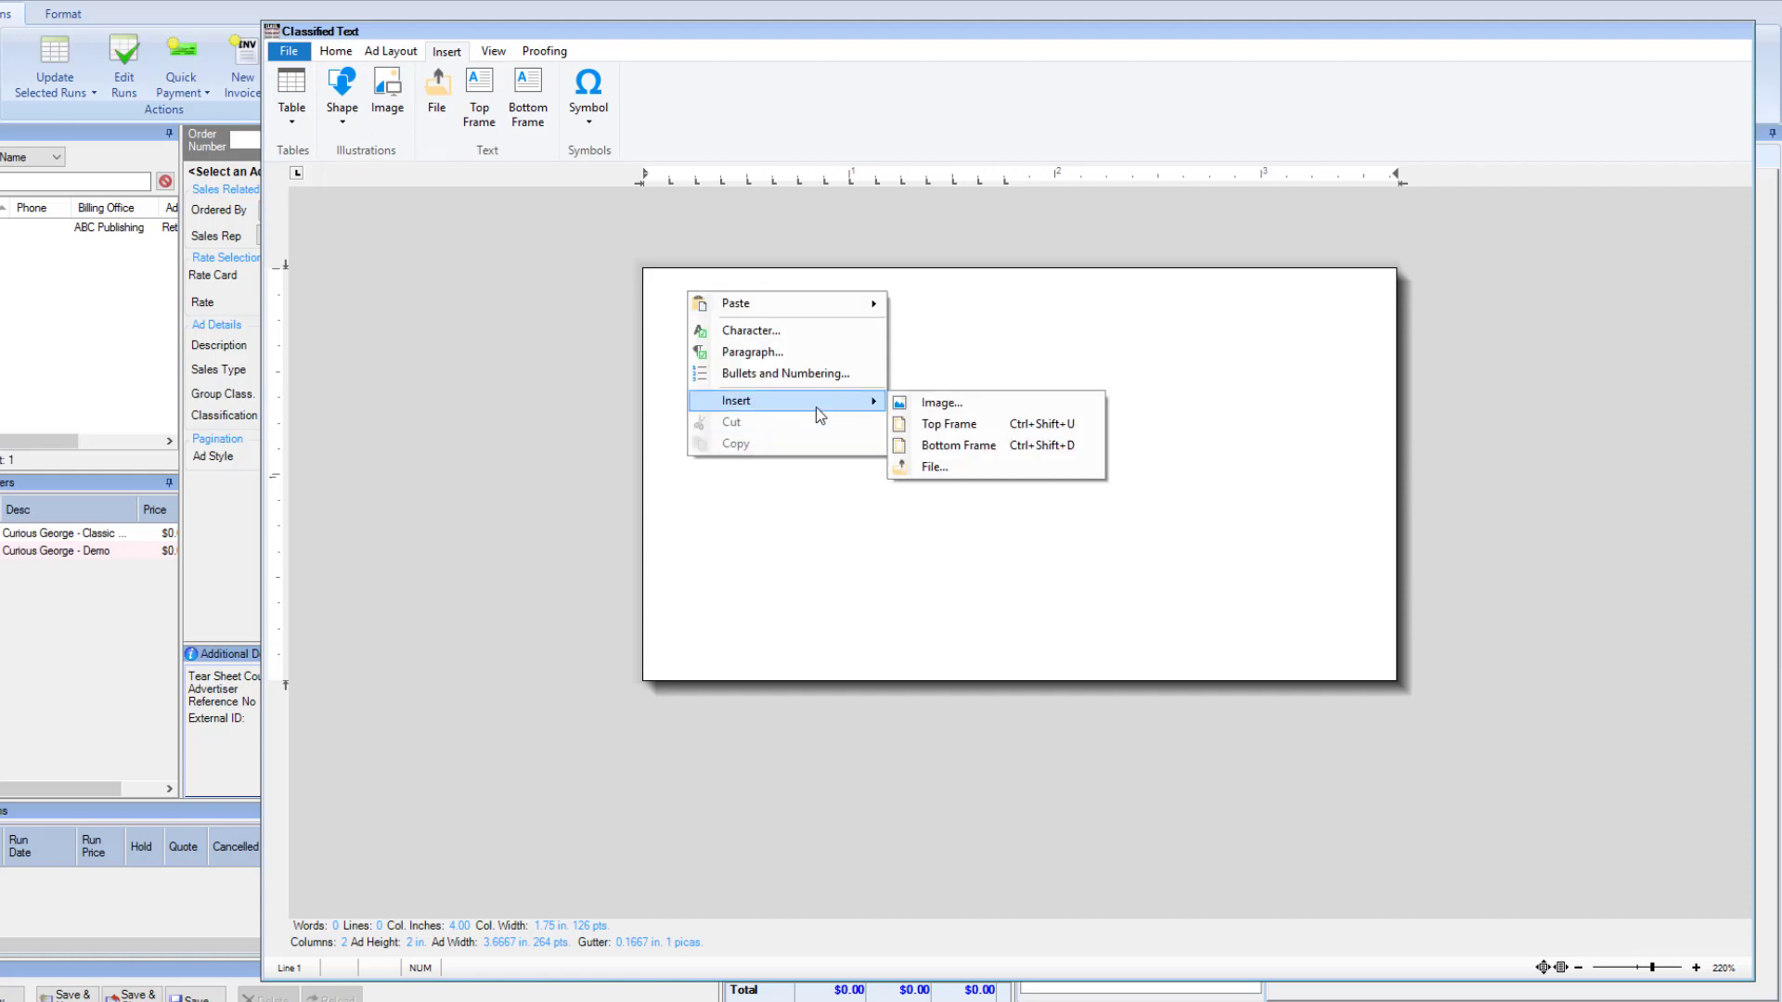
{"action": "left_click", "coordinate": [951, 428]}
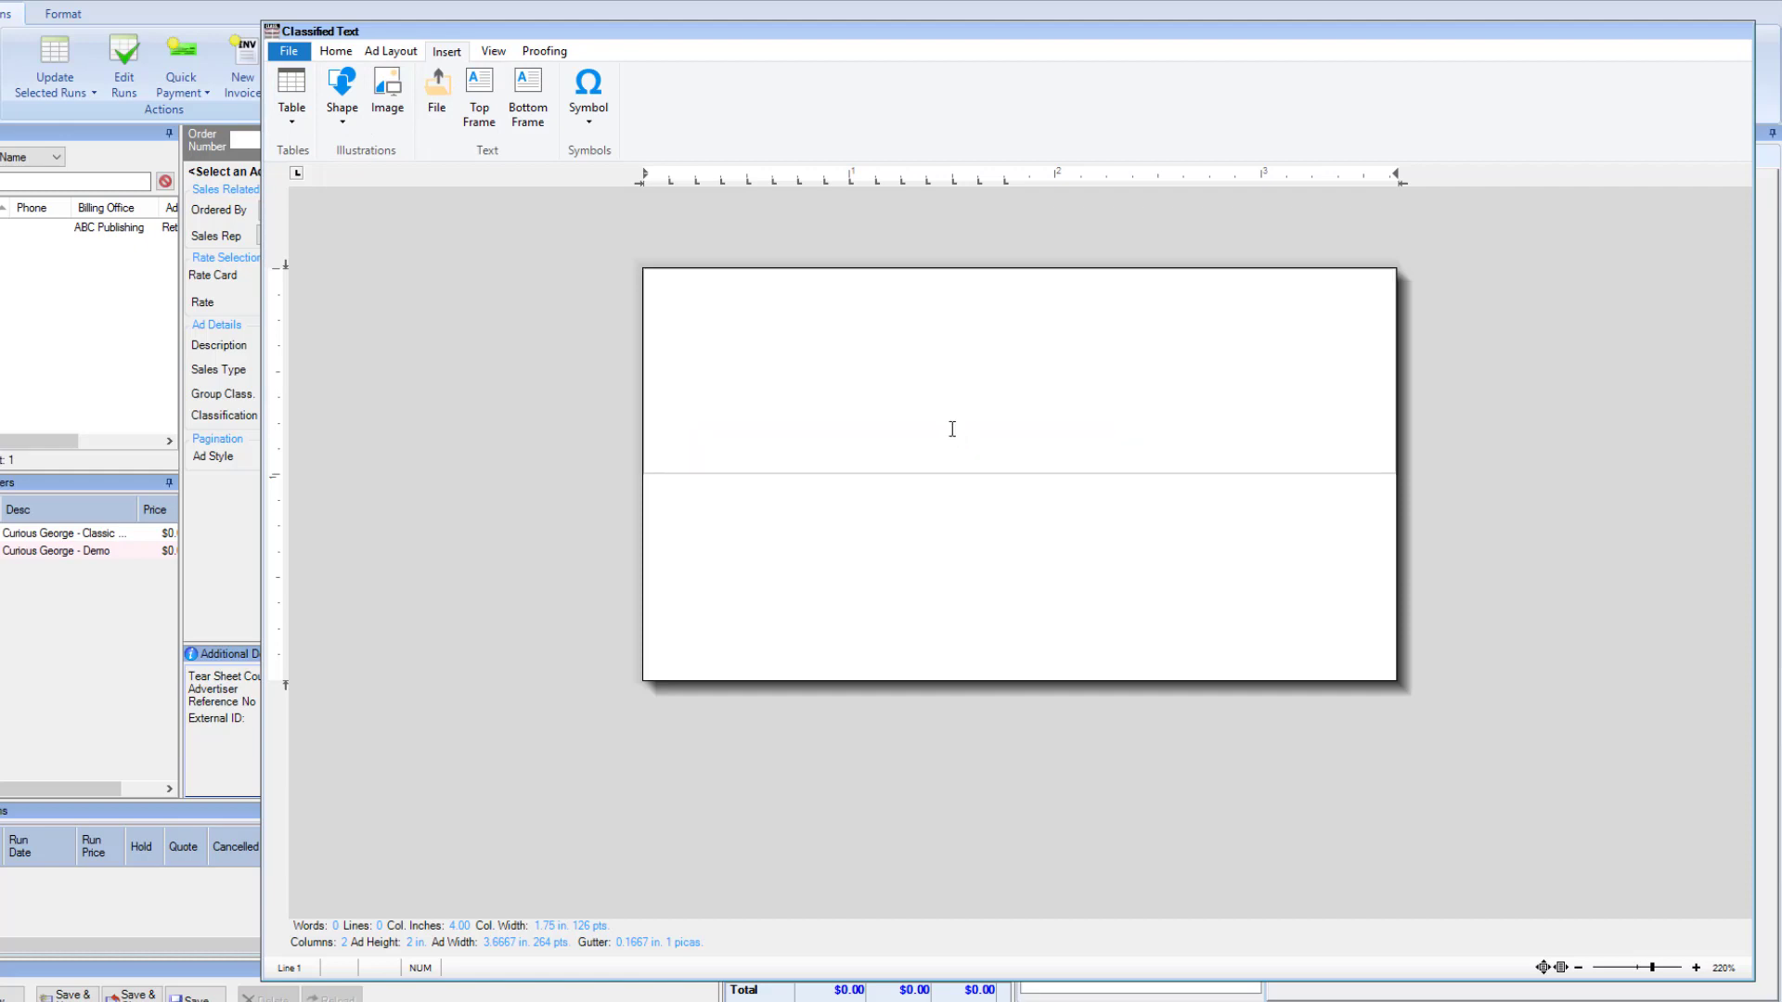
Step: Shrink the top frame to about half the ad's width and align it to the ad's bottom edge
{"action": "left_click", "coordinate": [971, 471]}
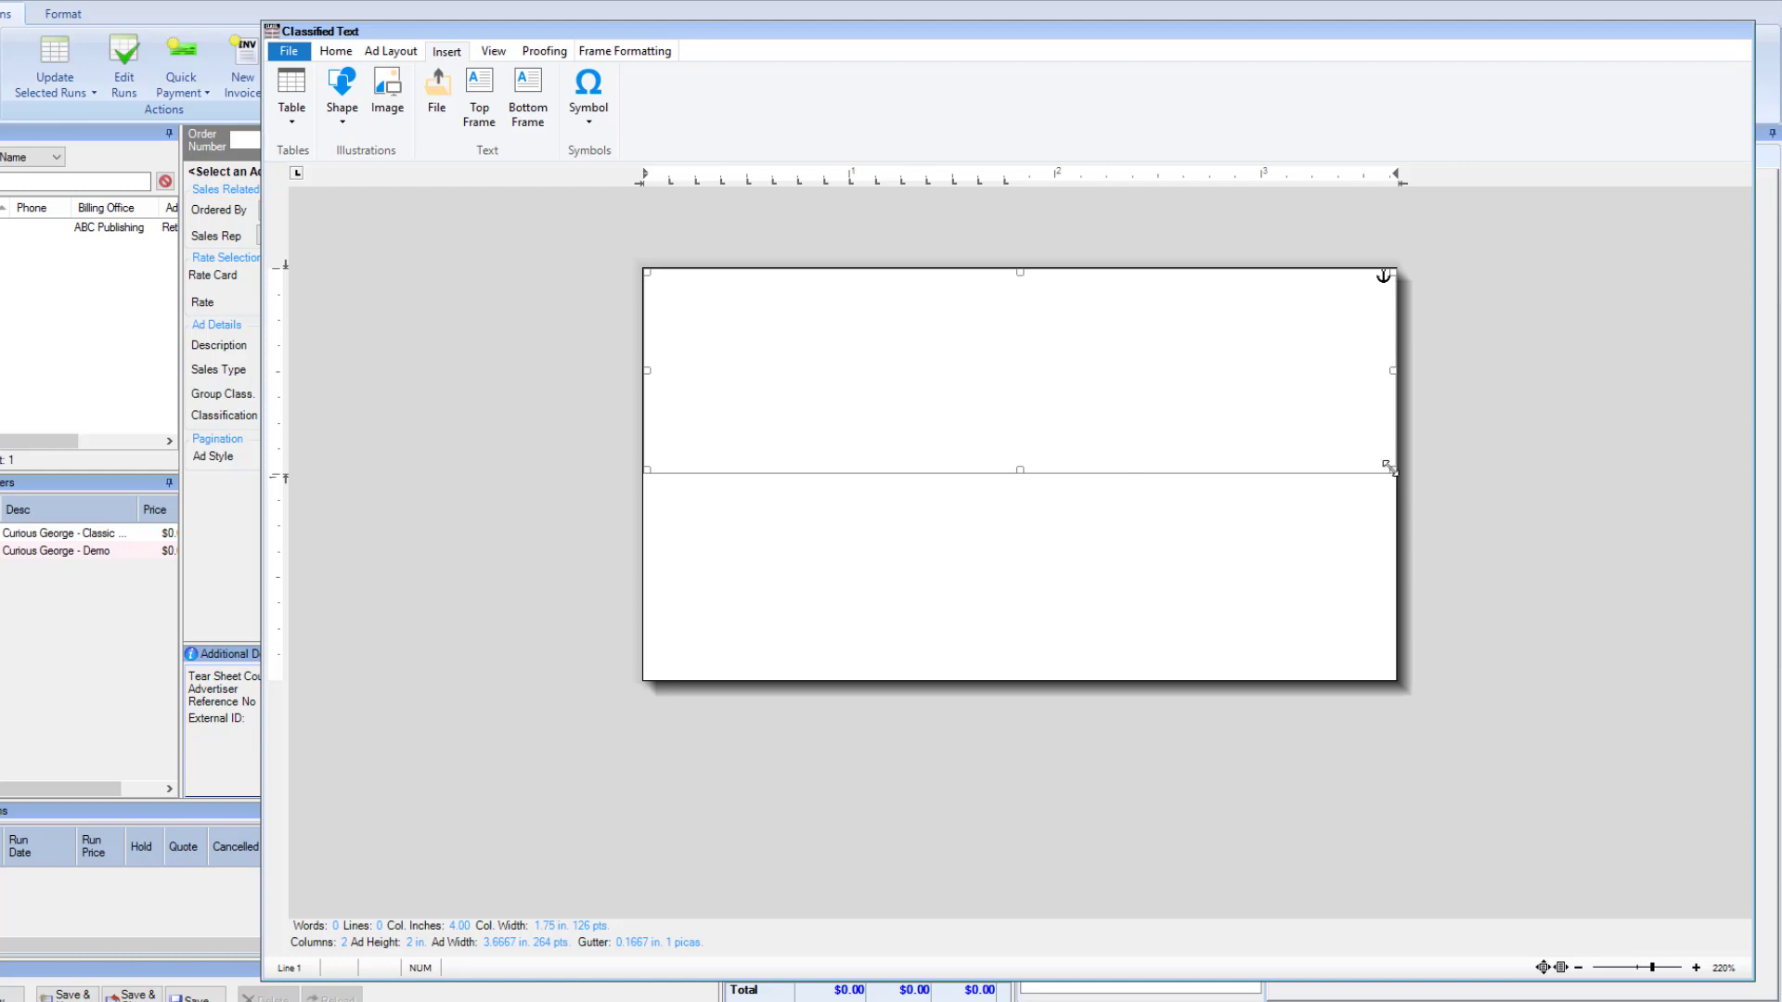
{"action": "left_click_drag", "start_coordinate": [1388, 466], "coordinate": [1003, 468]}
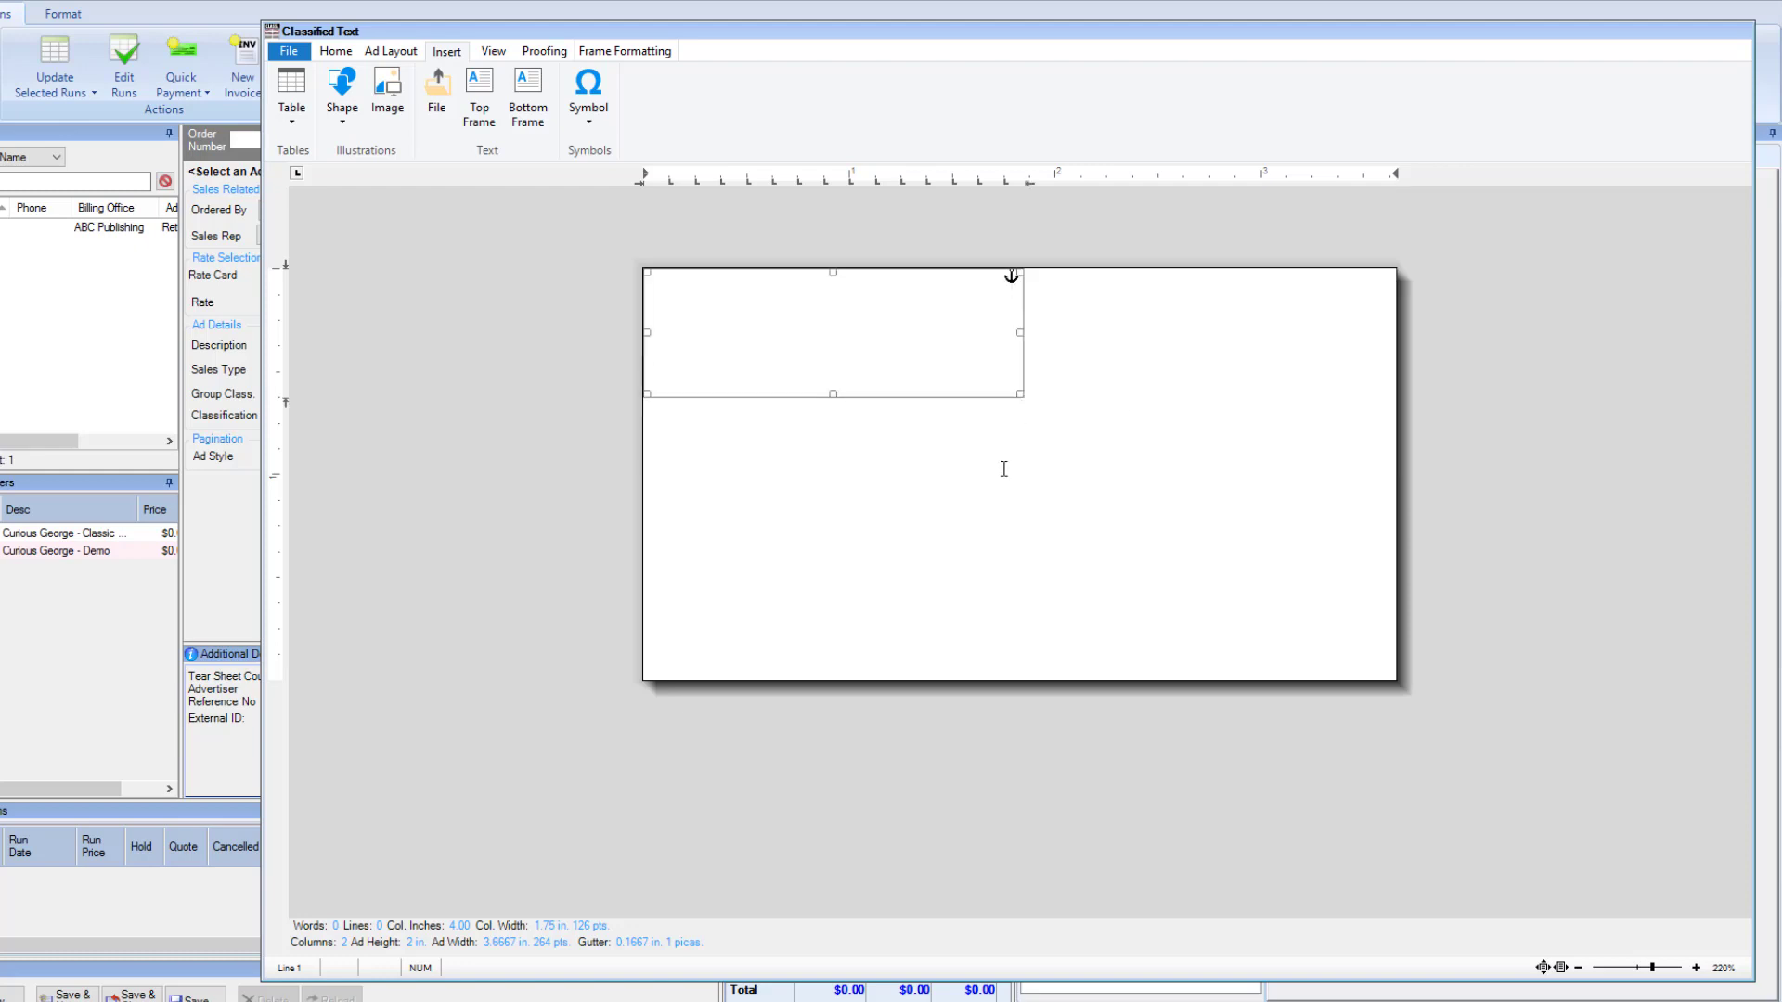
{"action": "right_click", "coordinate": [890, 392]}
{"action": "mouse_move", "coordinate": [965, 567]}
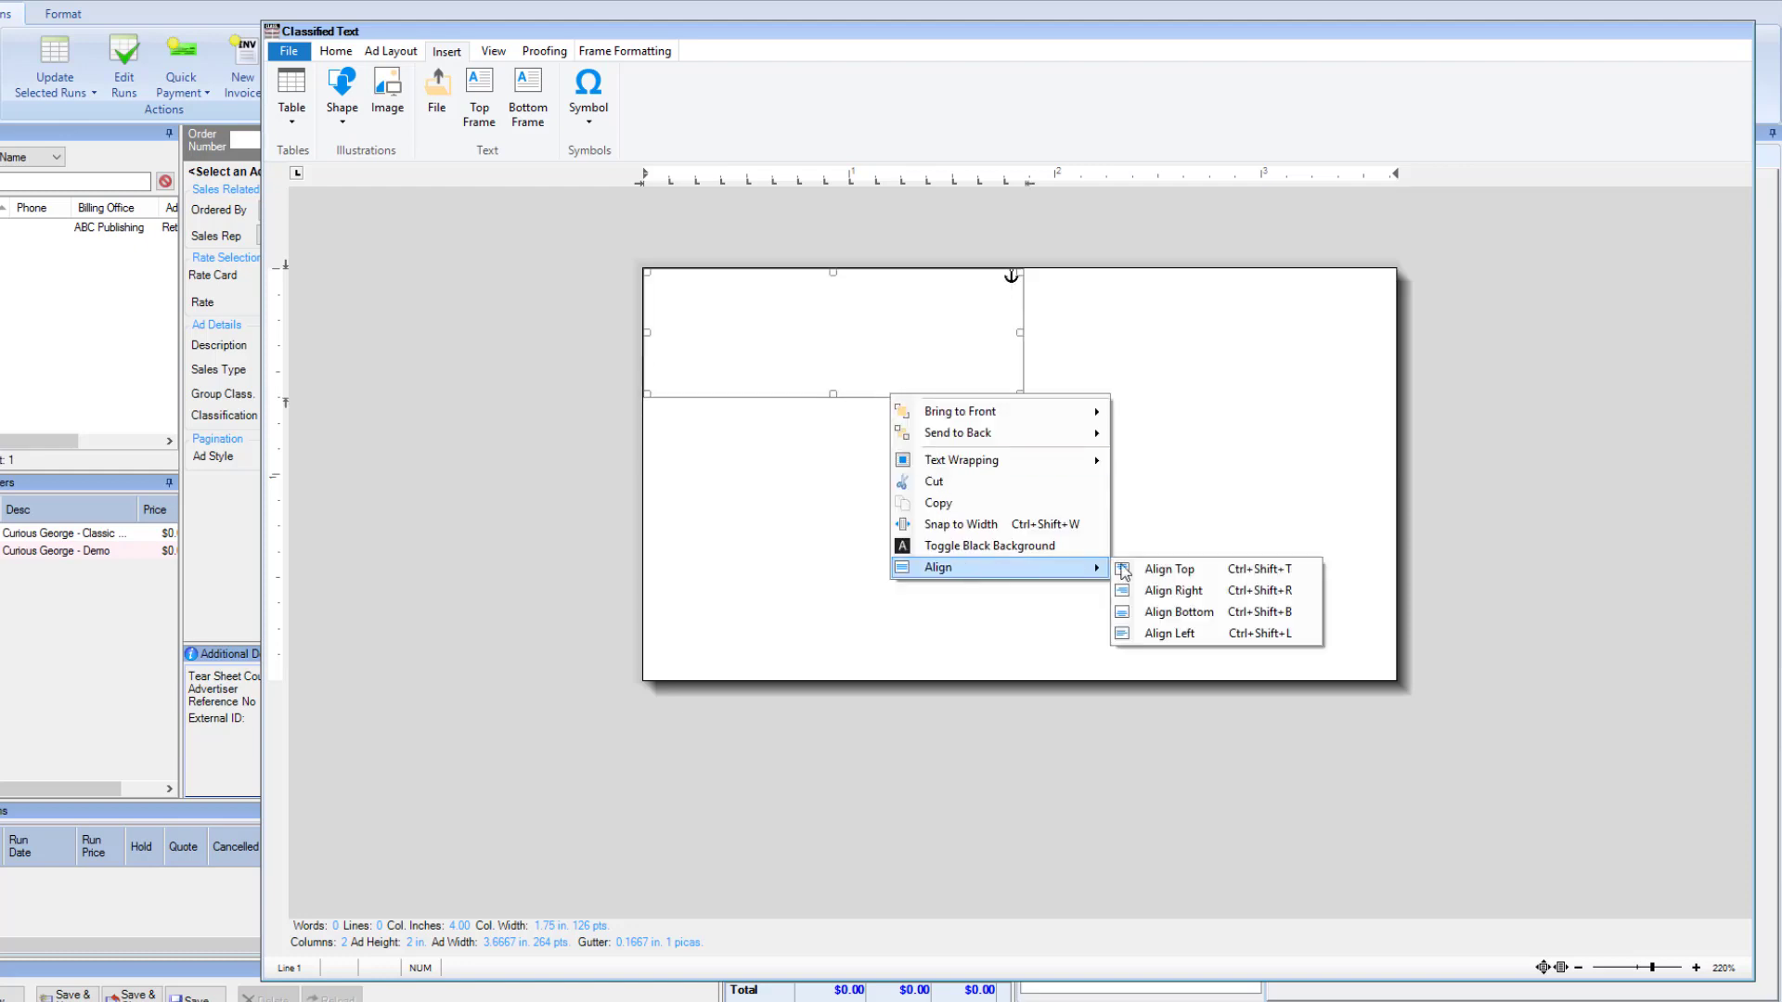
{"action": "left_click", "coordinate": [1160, 611]}
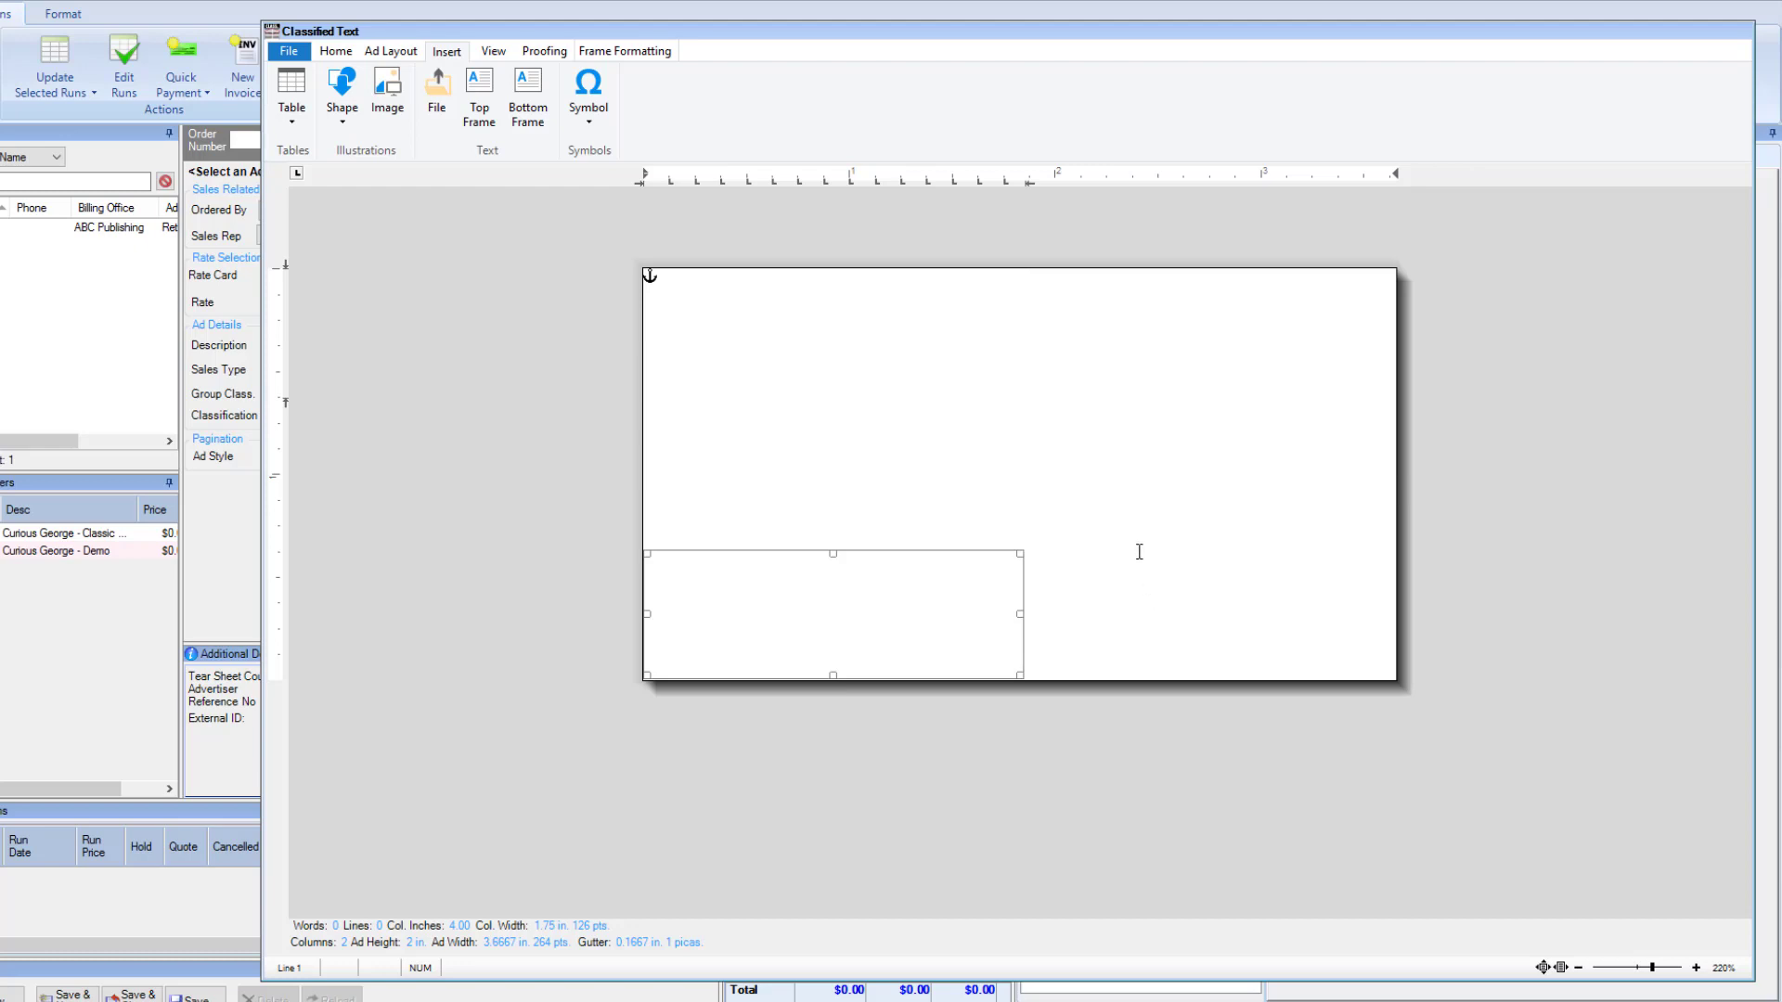
Step: Align the frame to the ad's right edge and move it back up to the top edge
{"action": "right_click", "coordinate": [995, 554]}
{"action": "mouse_move", "coordinate": [1106, 729]}
{"action": "left_click", "coordinate": [1281, 750]}
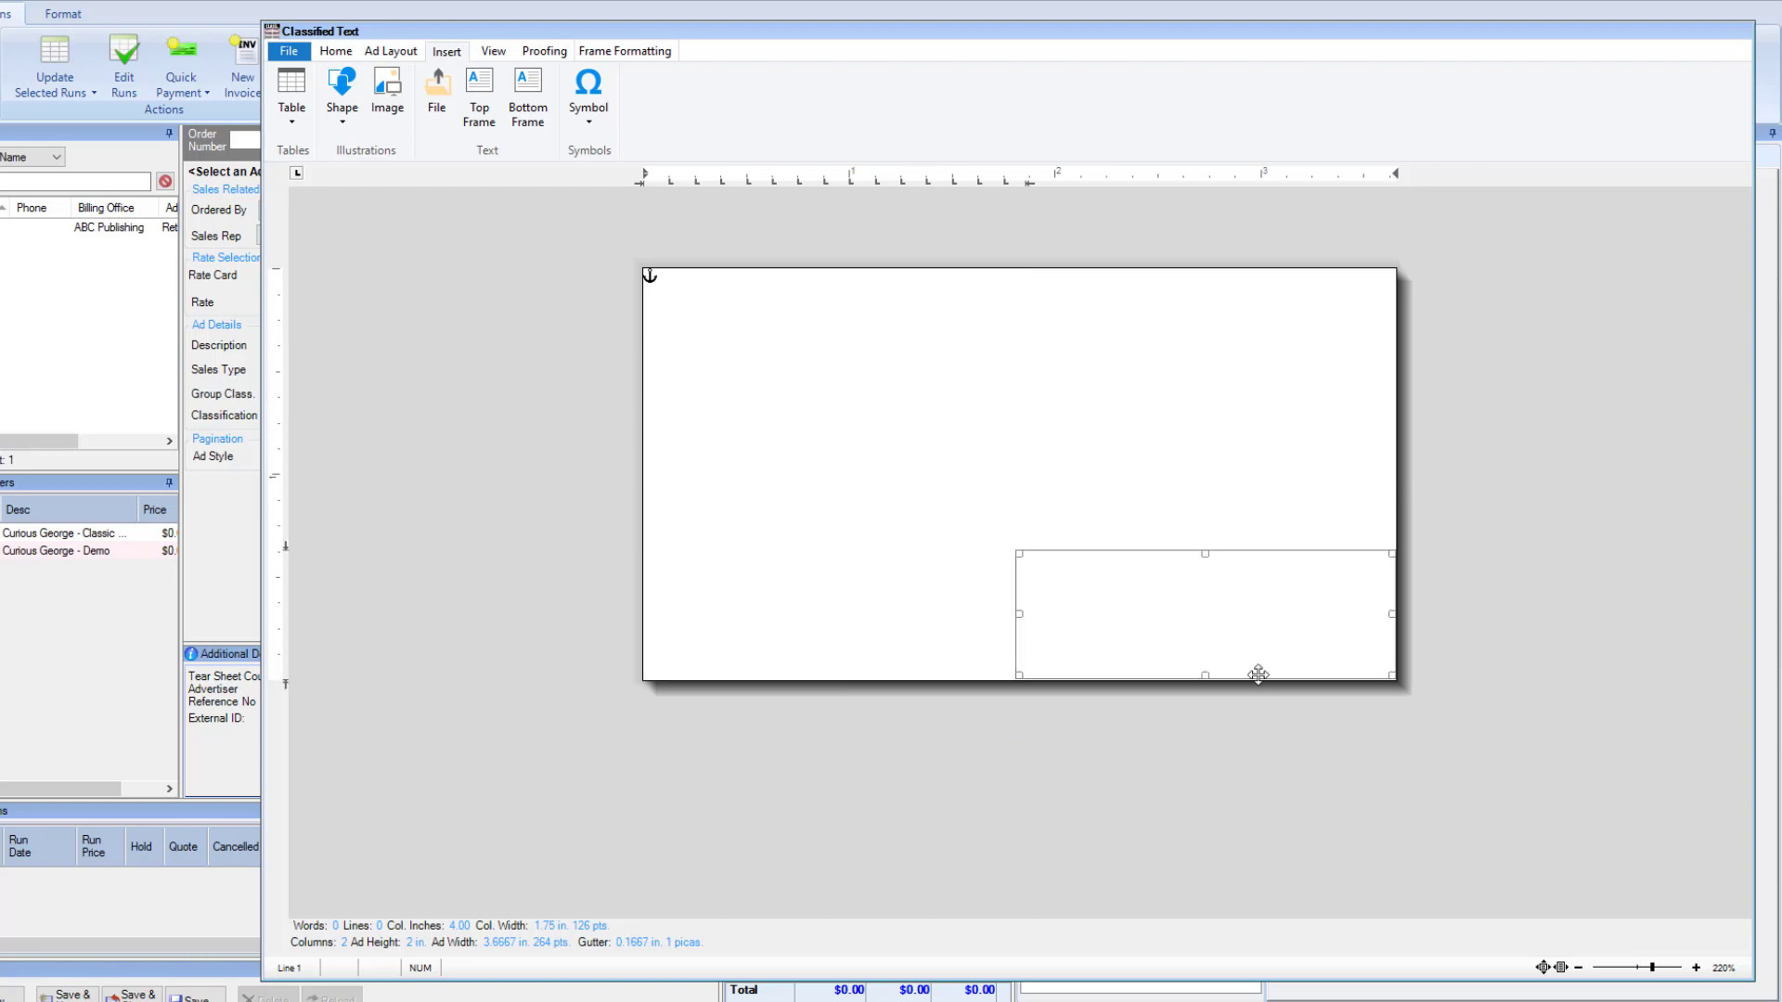
{"action": "left_click", "coordinate": [1258, 675]}
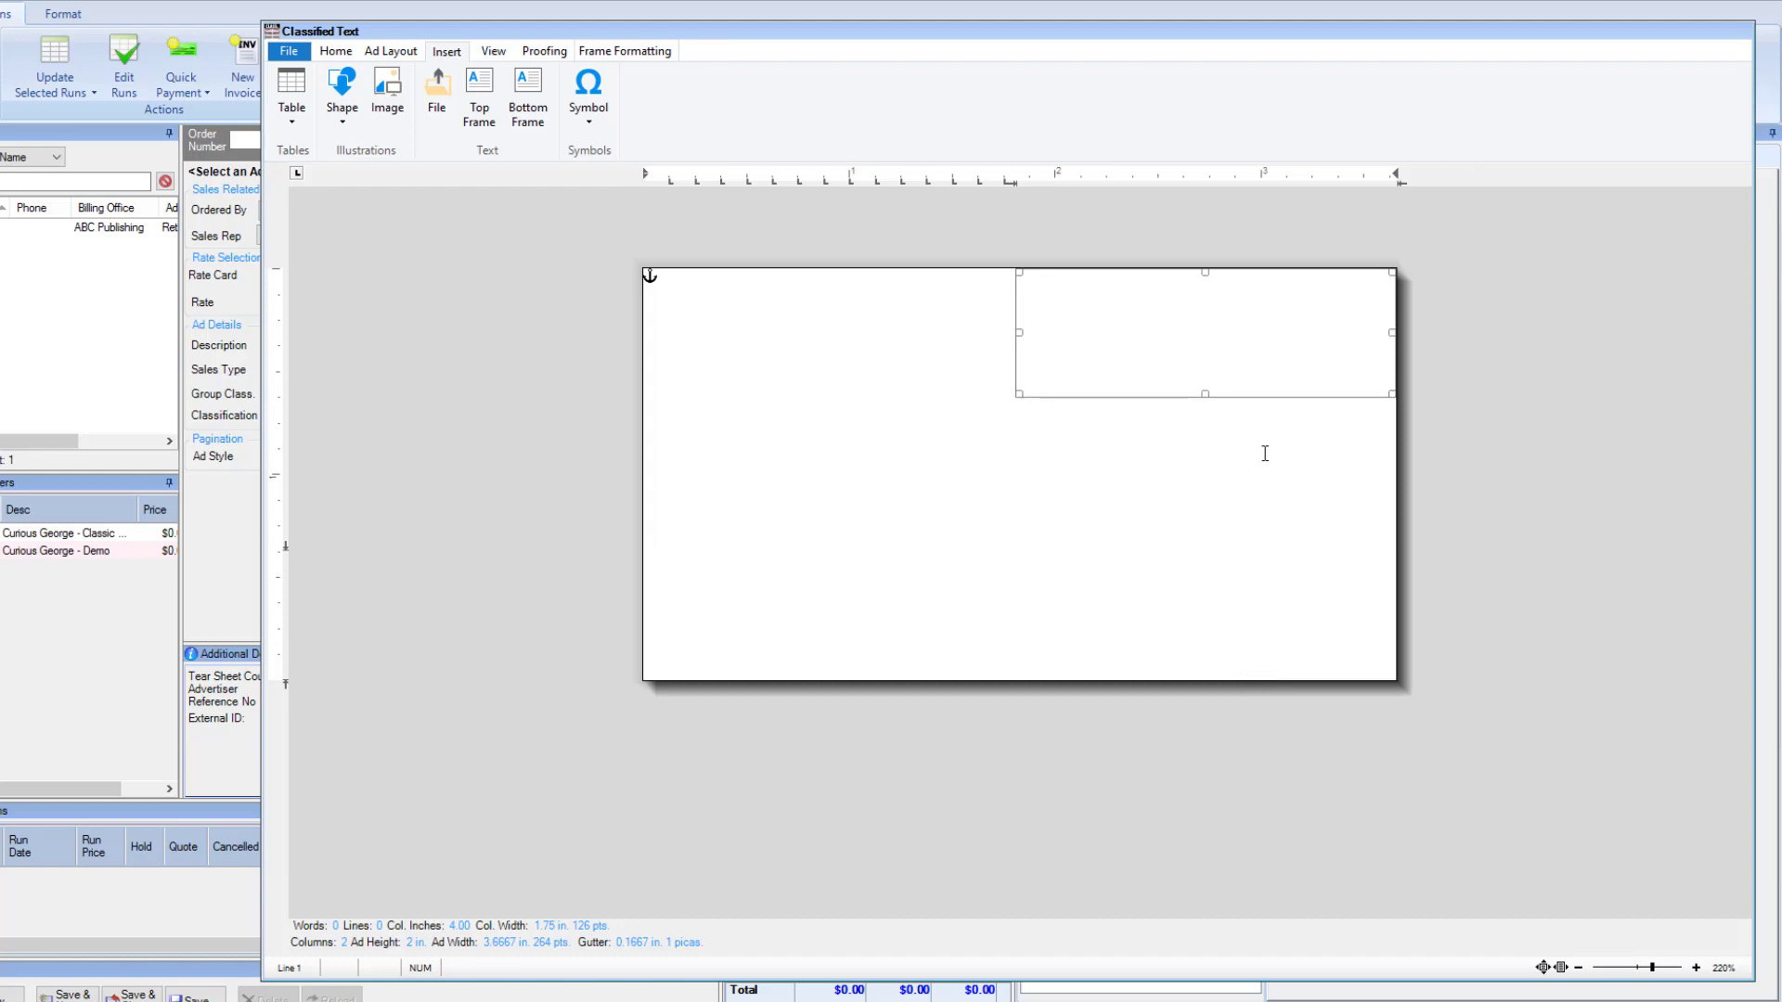
Step: Reduce the frame's height to a narrow strip along the ad's top edge and snap it to the full ad width
{"action": "right_click", "coordinate": [1258, 395]}
{"action": "left_click_drag", "start_coordinate": [1204, 394], "coordinate": [1199, 314]}
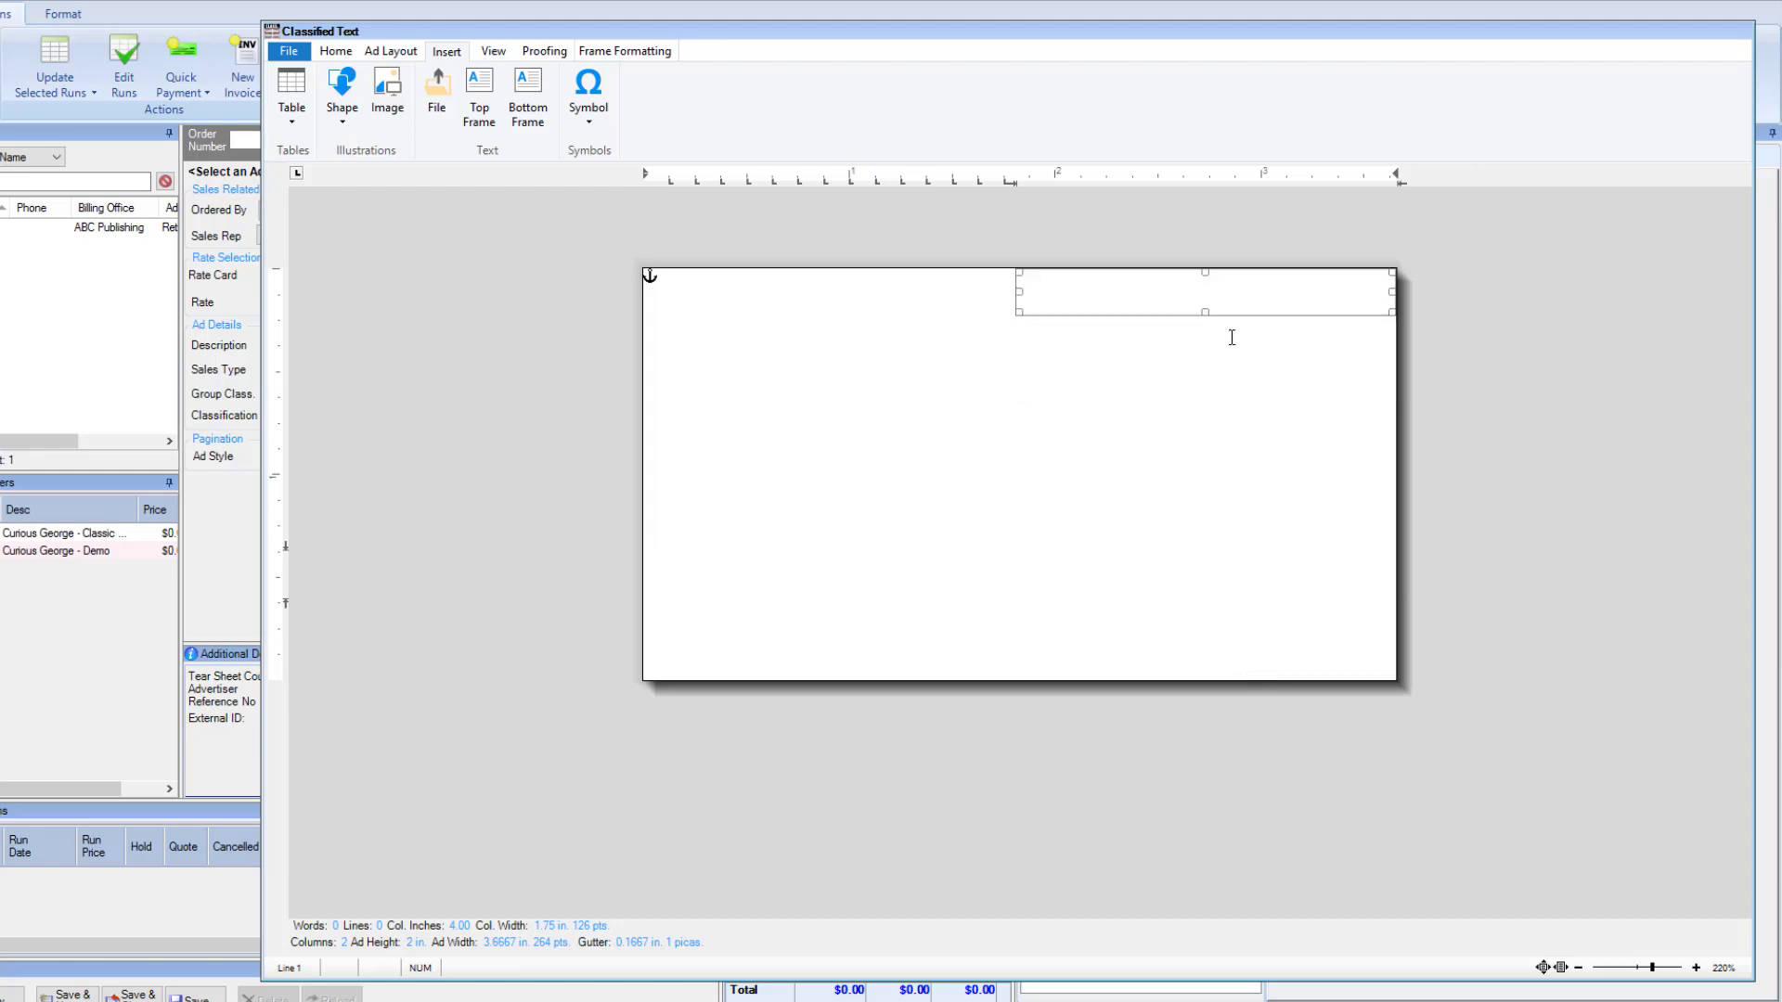
{"action": "right_click", "coordinate": [1237, 316]}
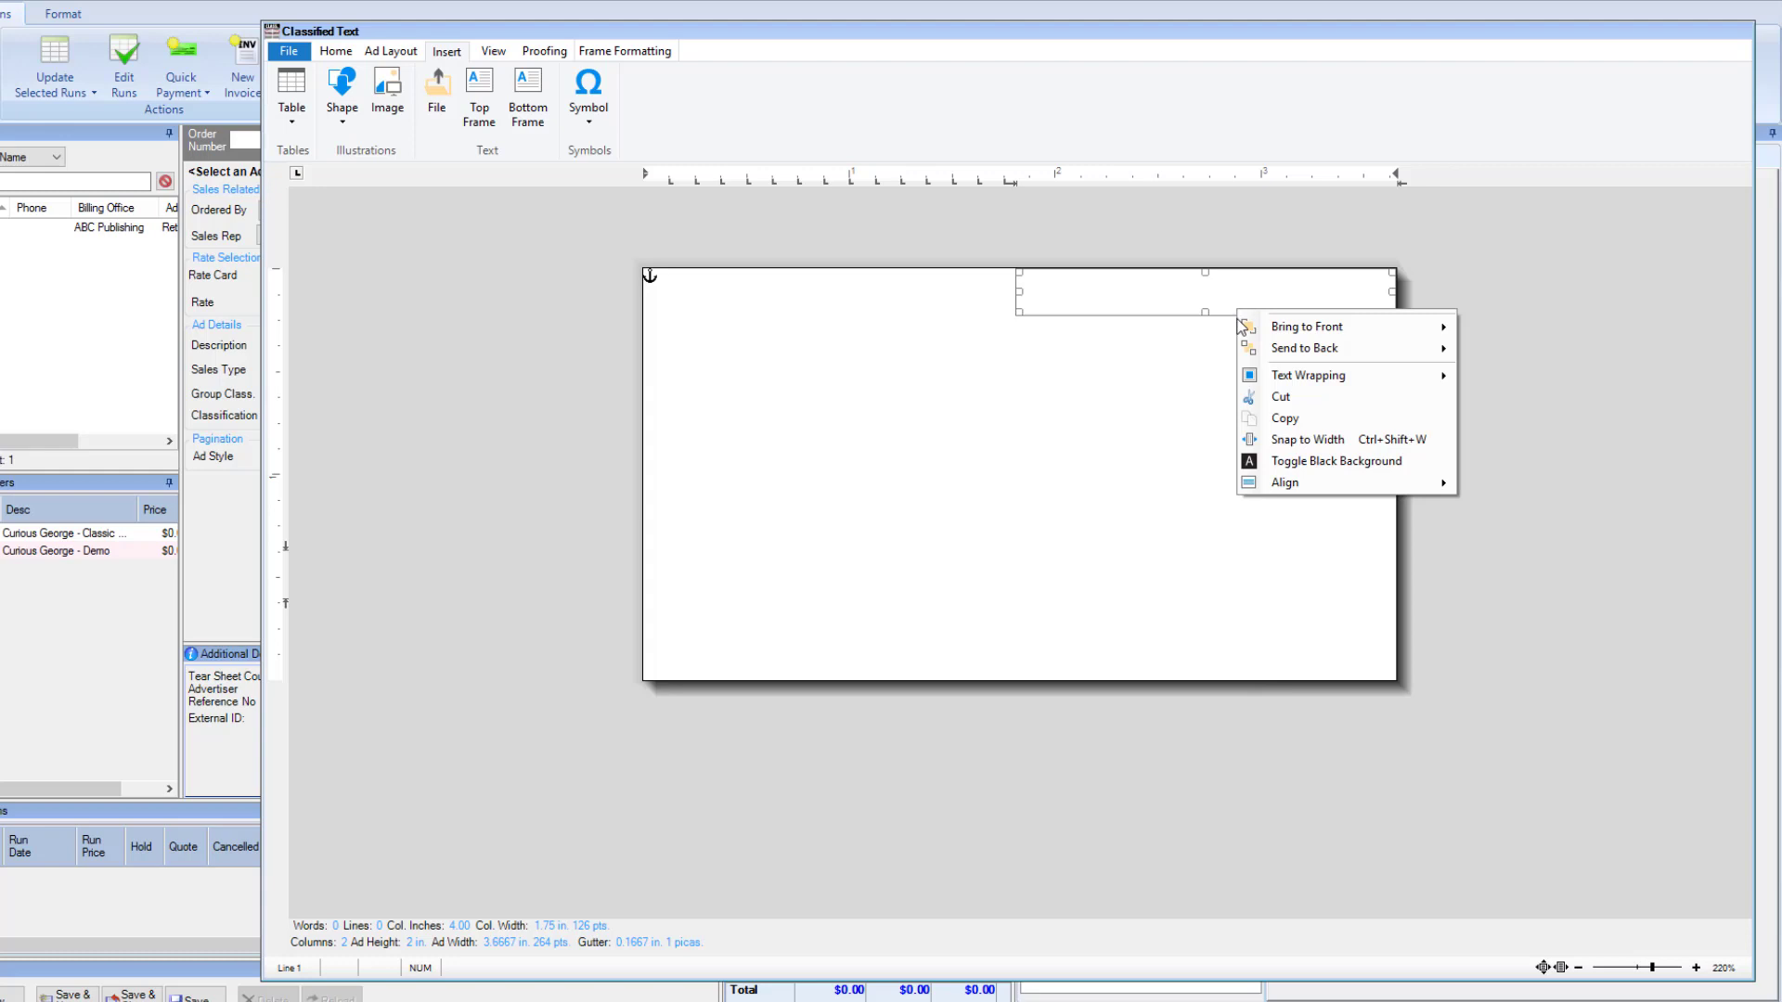
{"action": "left_click", "coordinate": [1293, 446]}
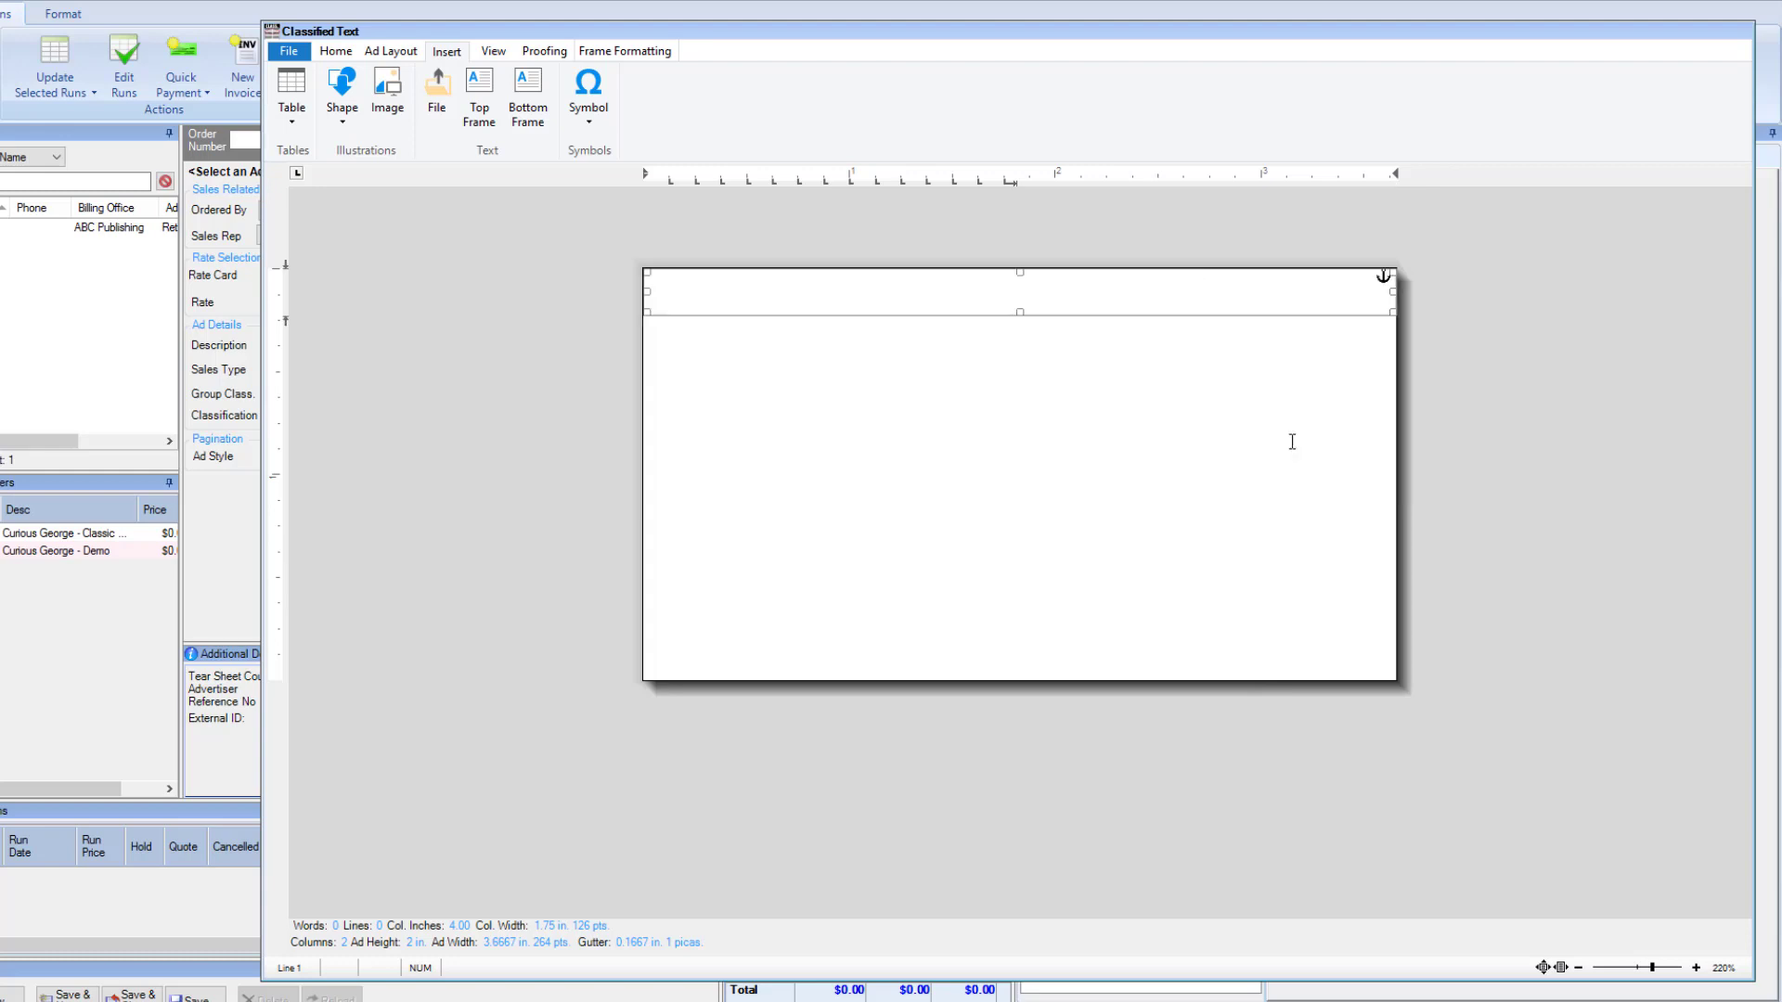
Step: Enter the heading "Curious George 1993-2019" in the top frame
{"action": "left_click", "coordinate": [1080, 300]}
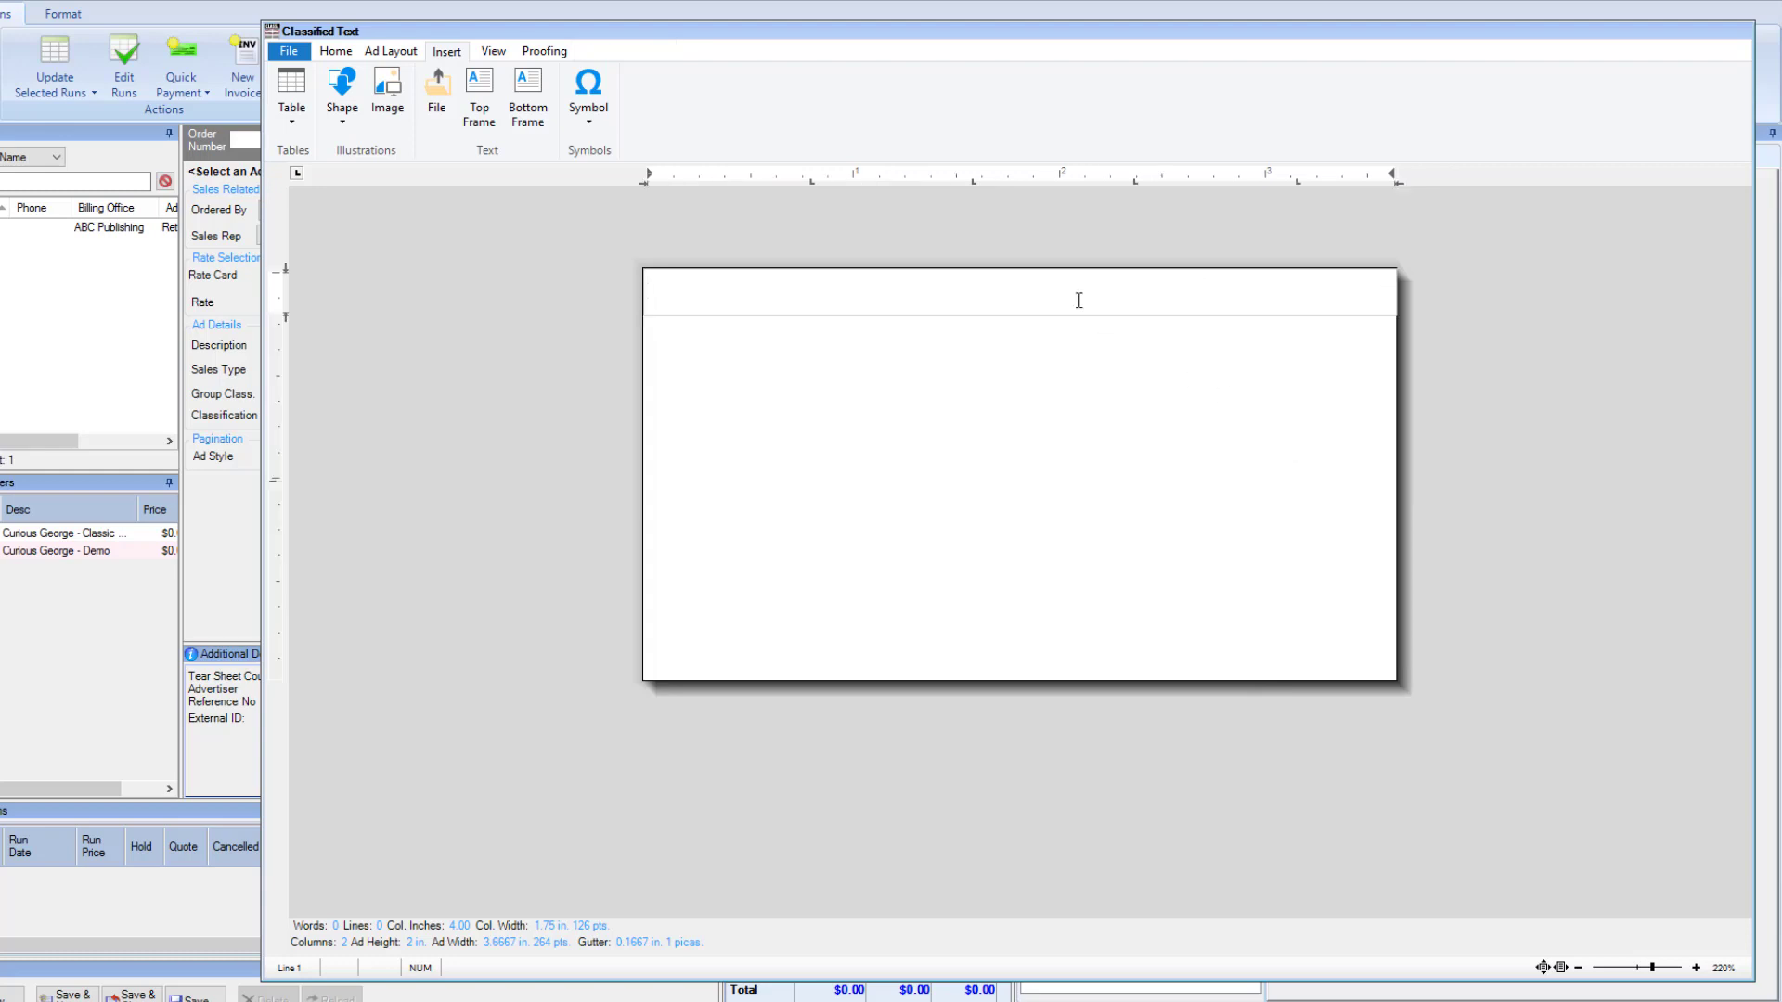
{"action": "type", "text": "Curious George"}
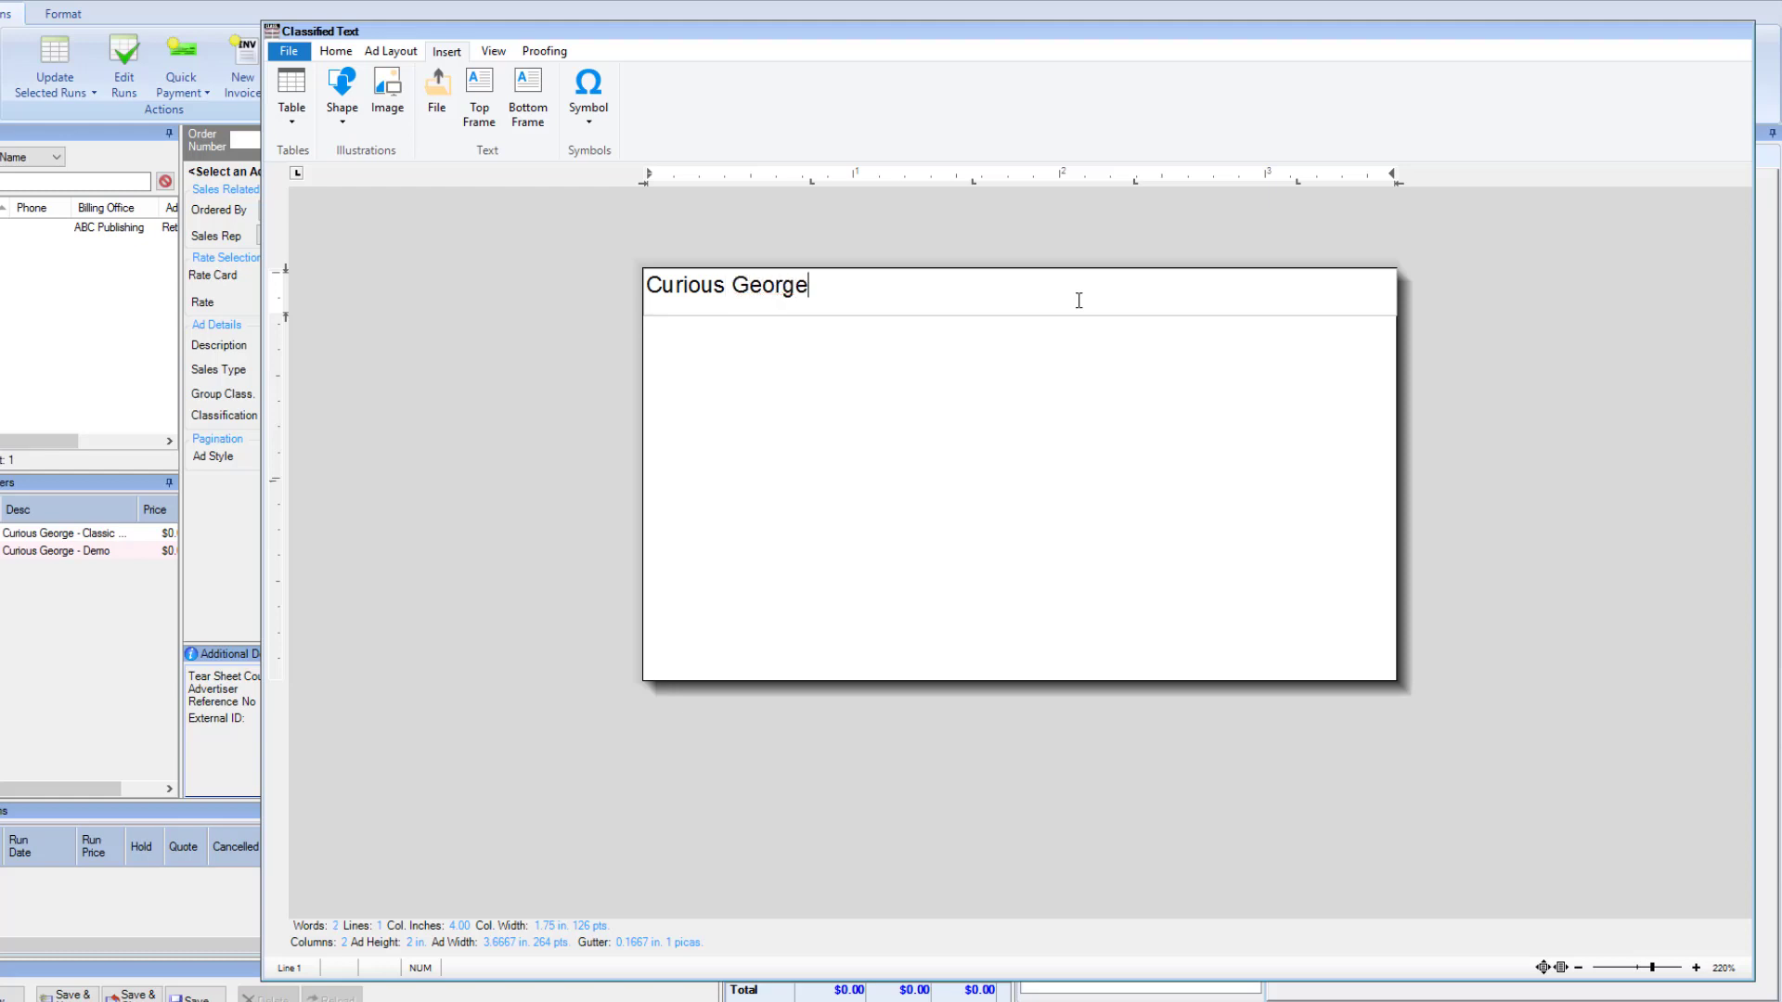
{"action": "type", "text": " 1993-2019"}
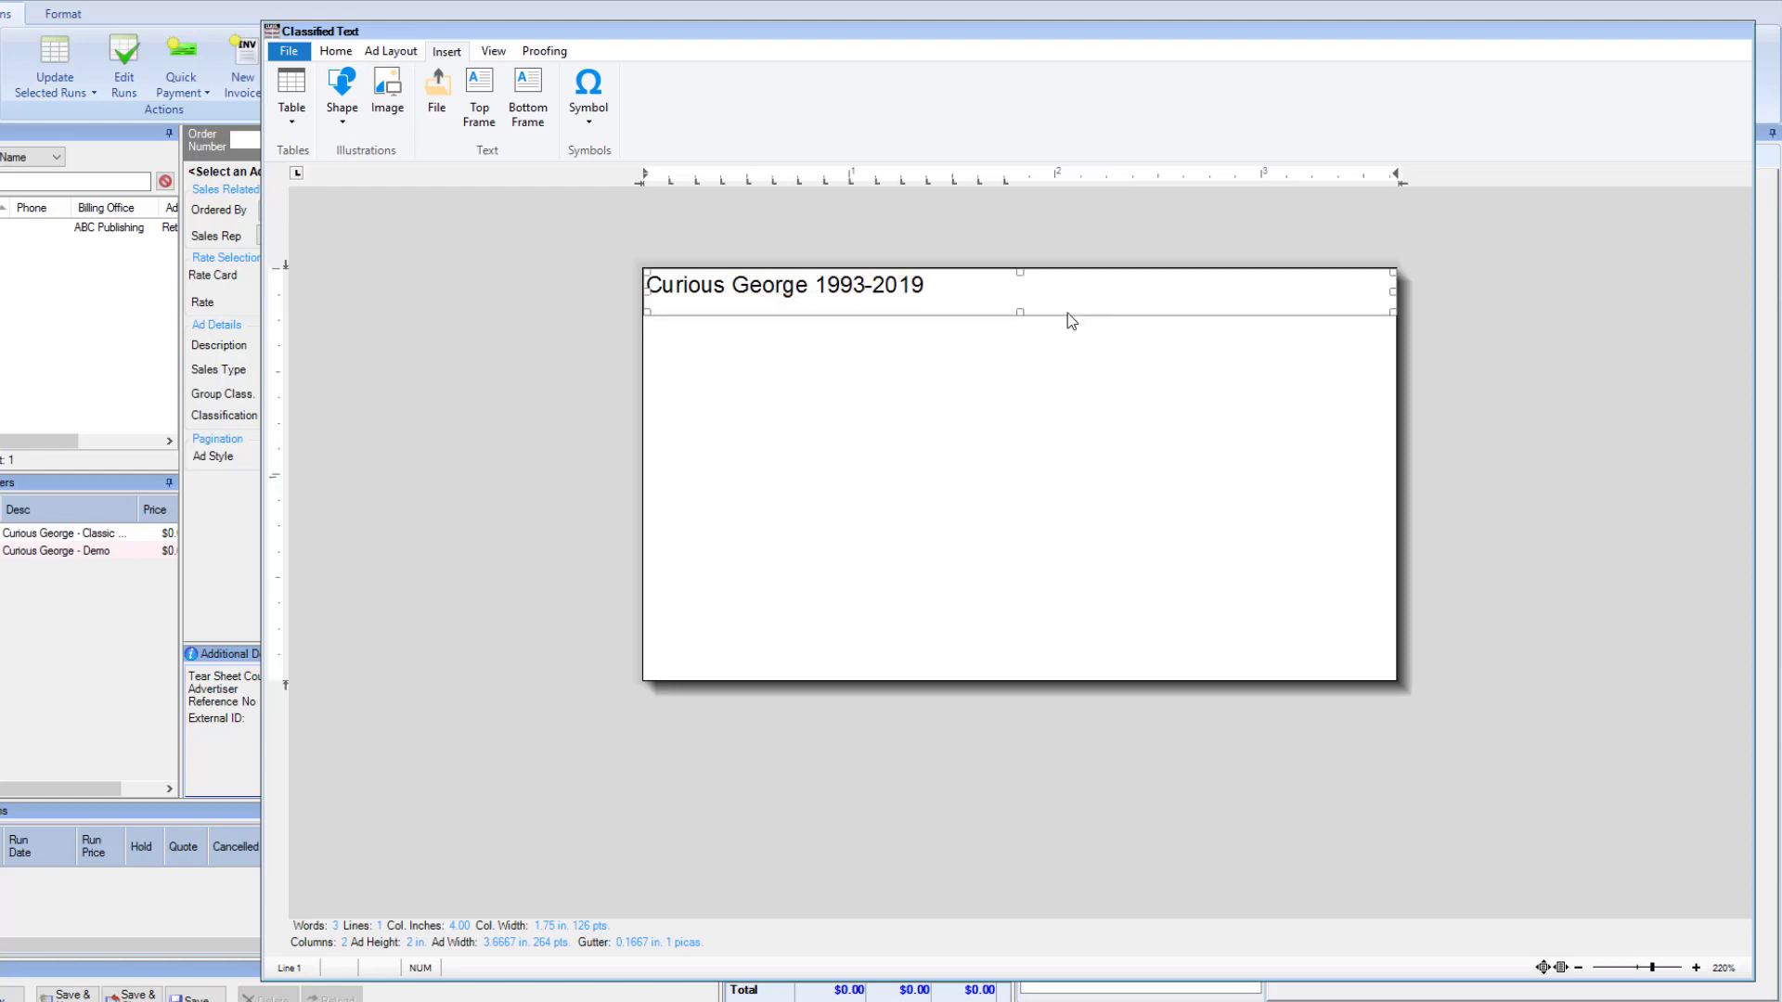
Step: Reduce the heading frame's height to about 0.18 inch and turn on its black background
{"action": "left_click", "coordinate": [1067, 315]}
{"action": "left_click_drag", "start_coordinate": [1021, 312], "coordinate": [1022, 303]}
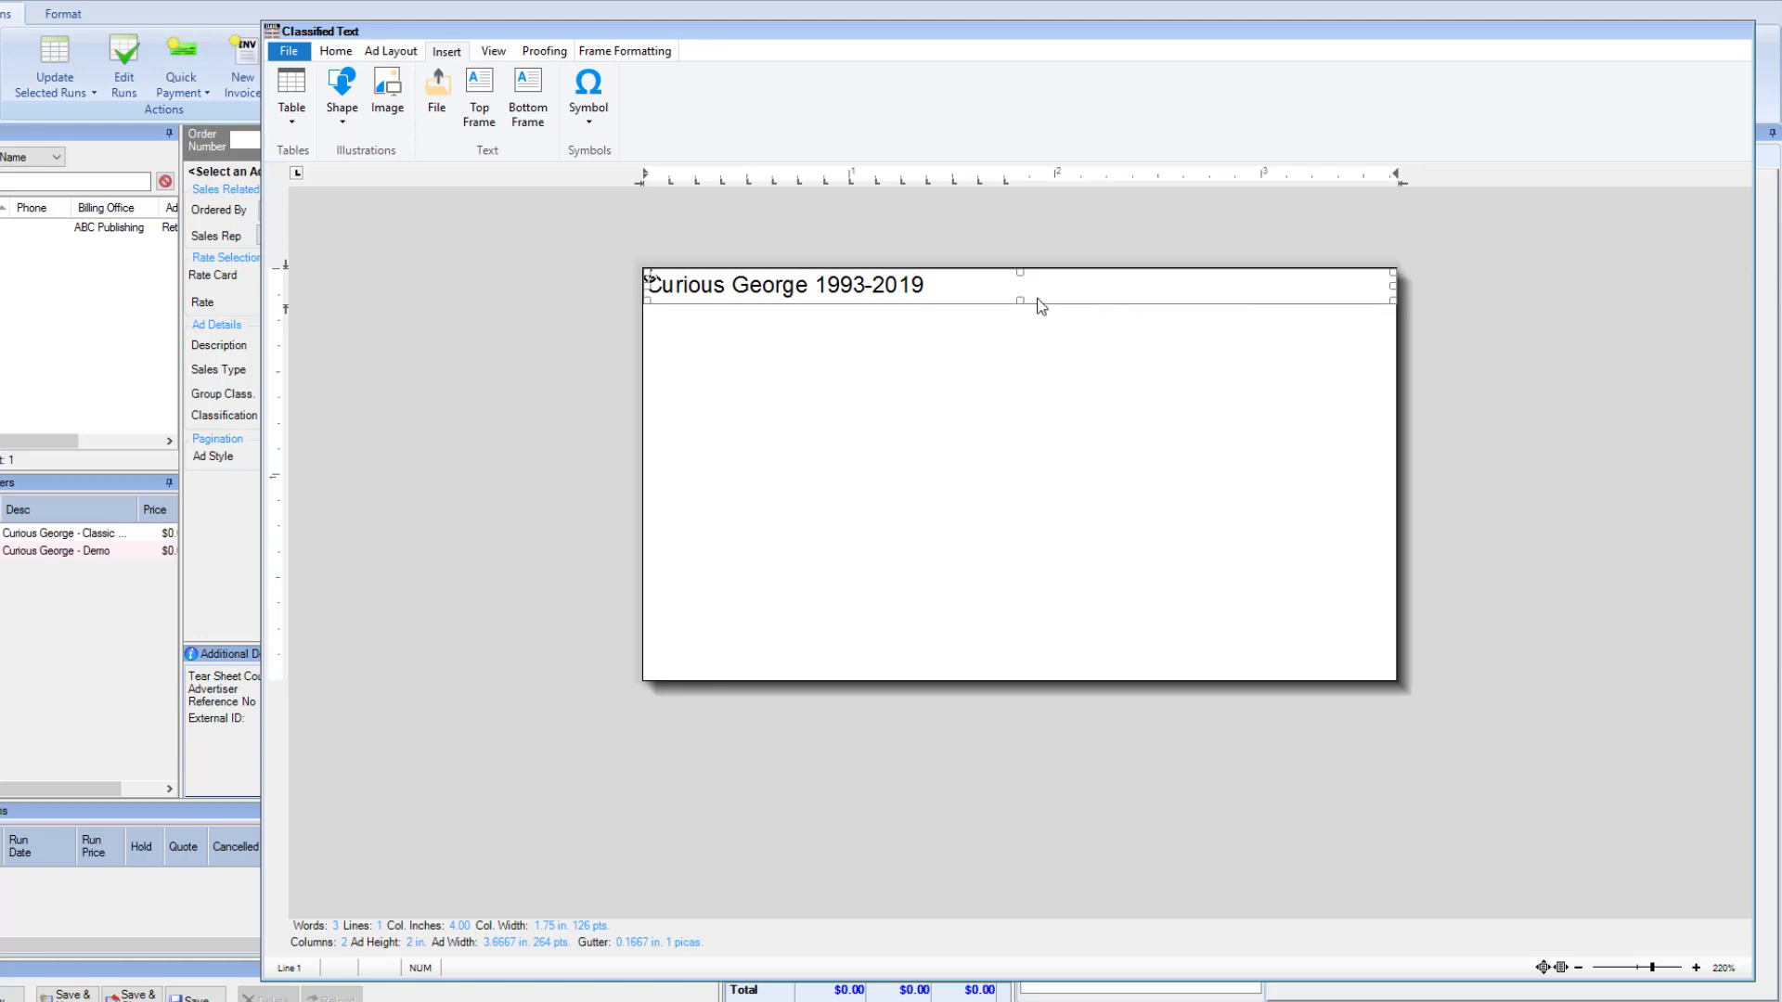
{"action": "right_click", "coordinate": [1038, 298]}
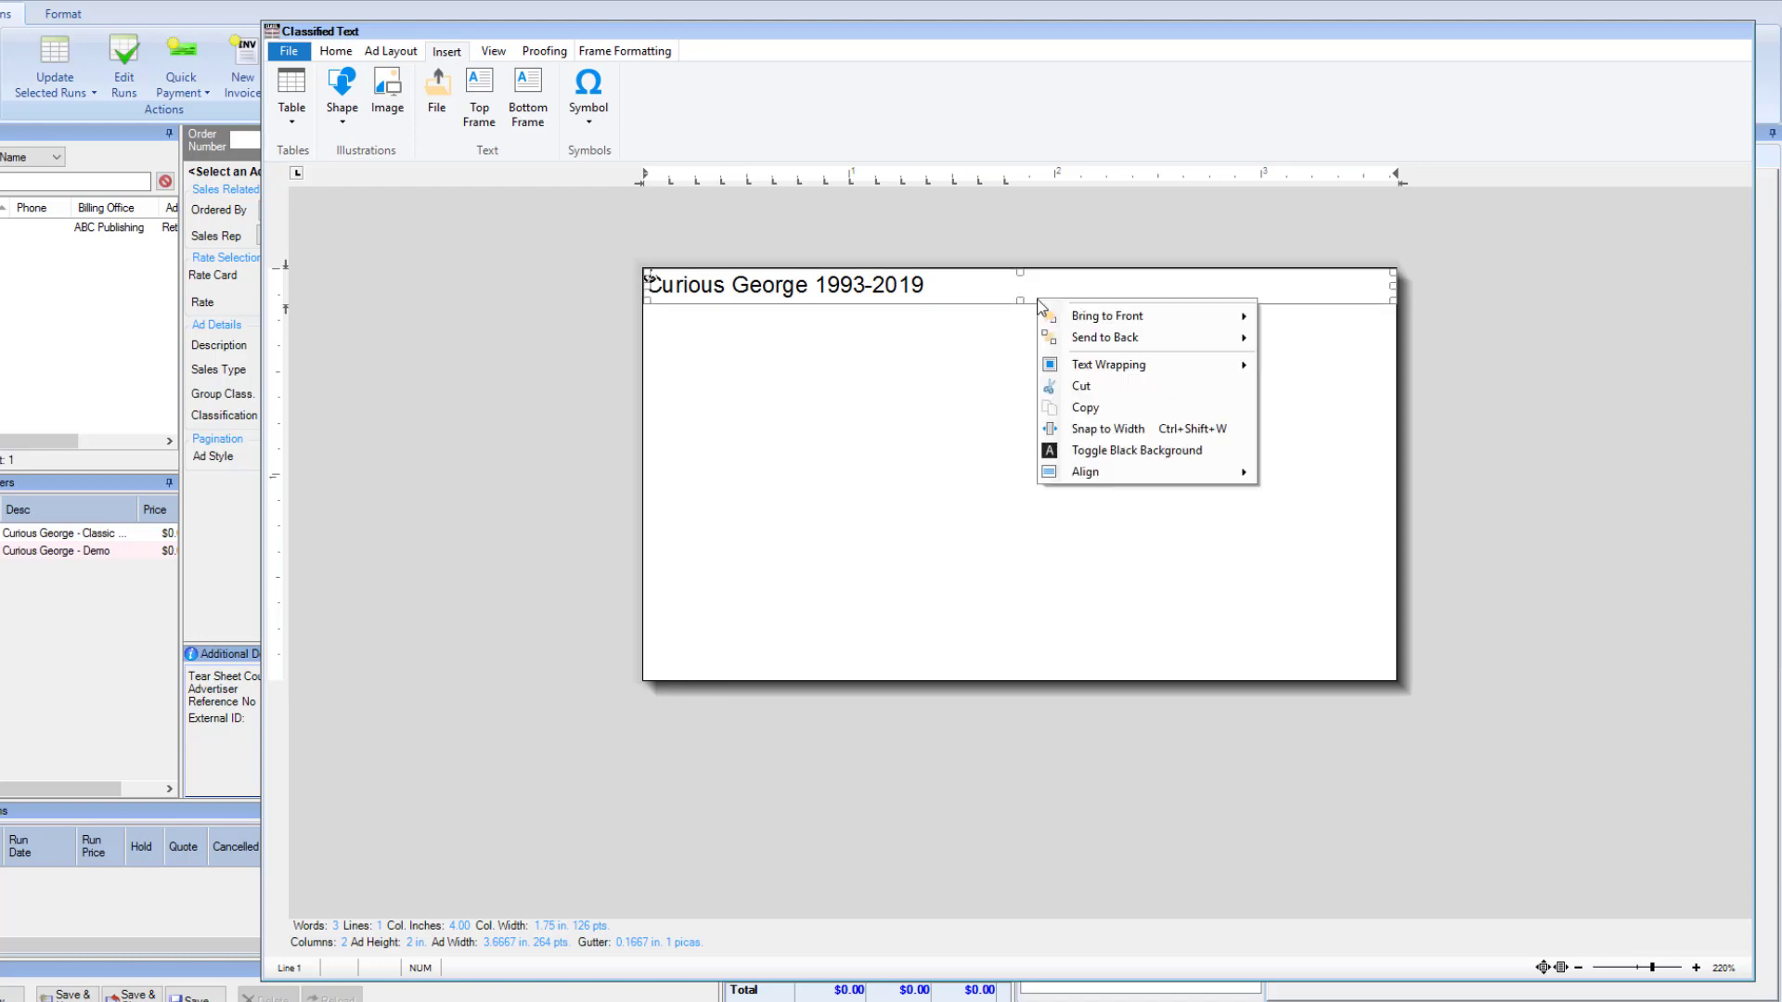
{"action": "left_click", "coordinate": [1141, 452]}
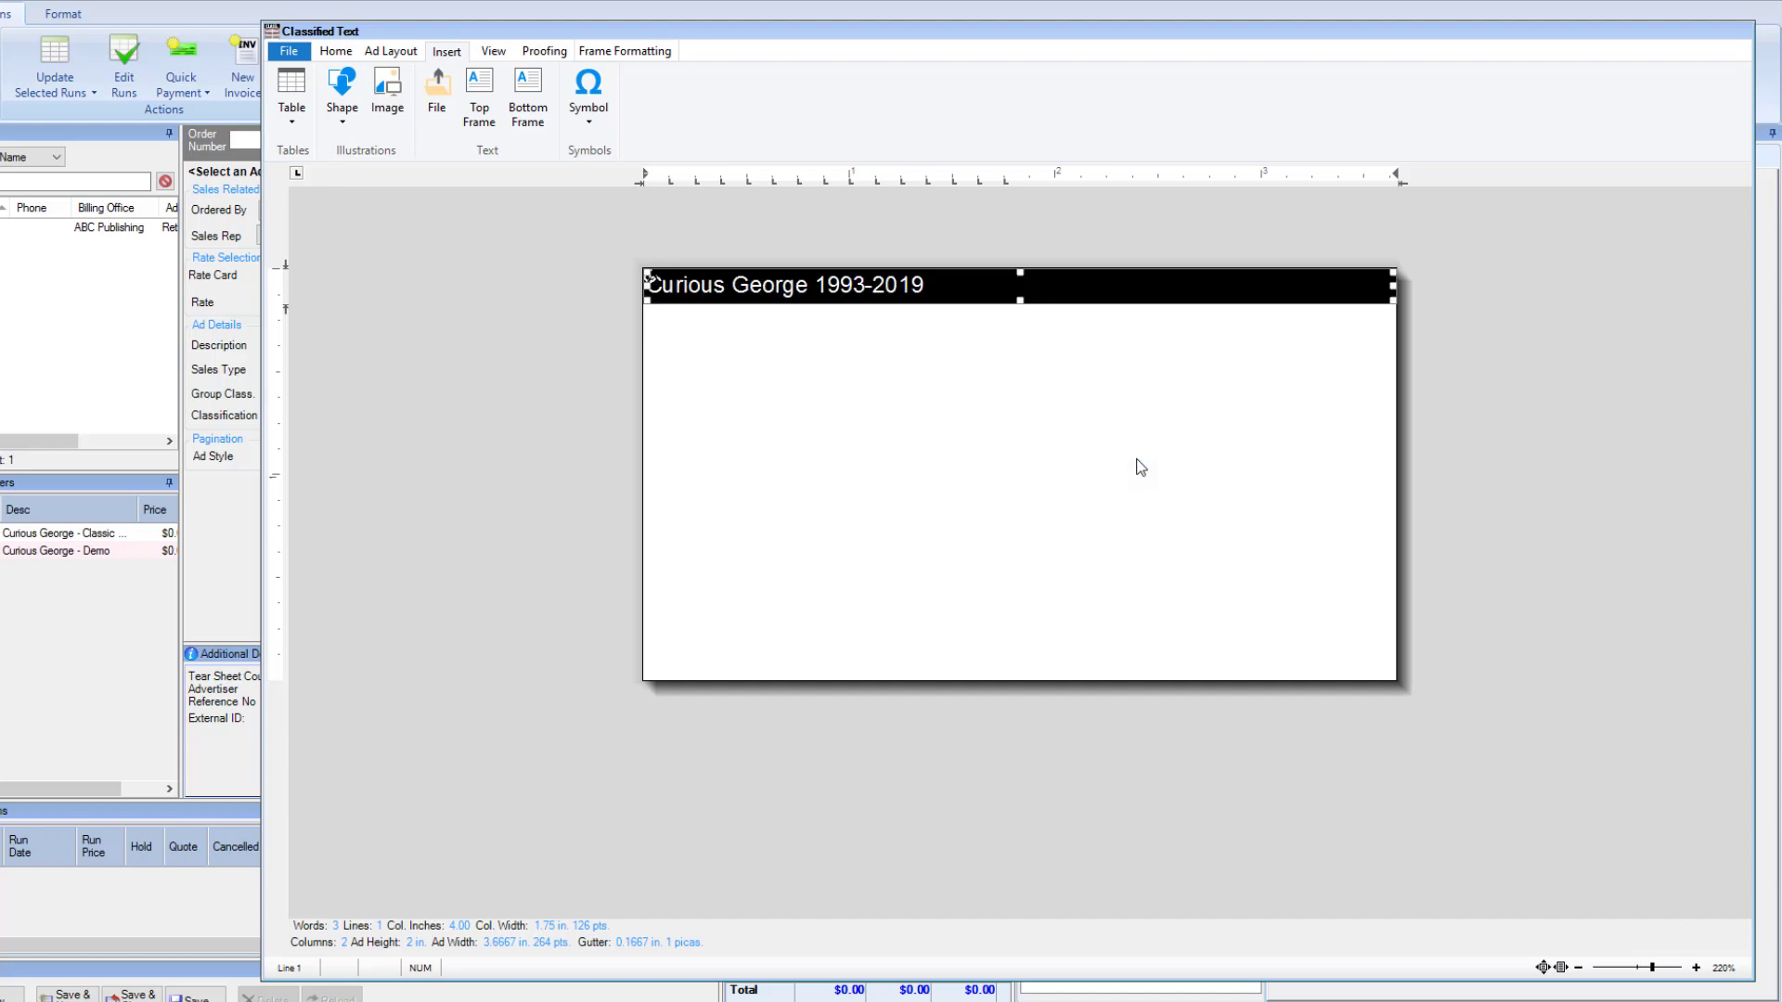
Step: Toggle the heading frame's black background off and on again
{"action": "right_click", "coordinate": [1108, 288]}
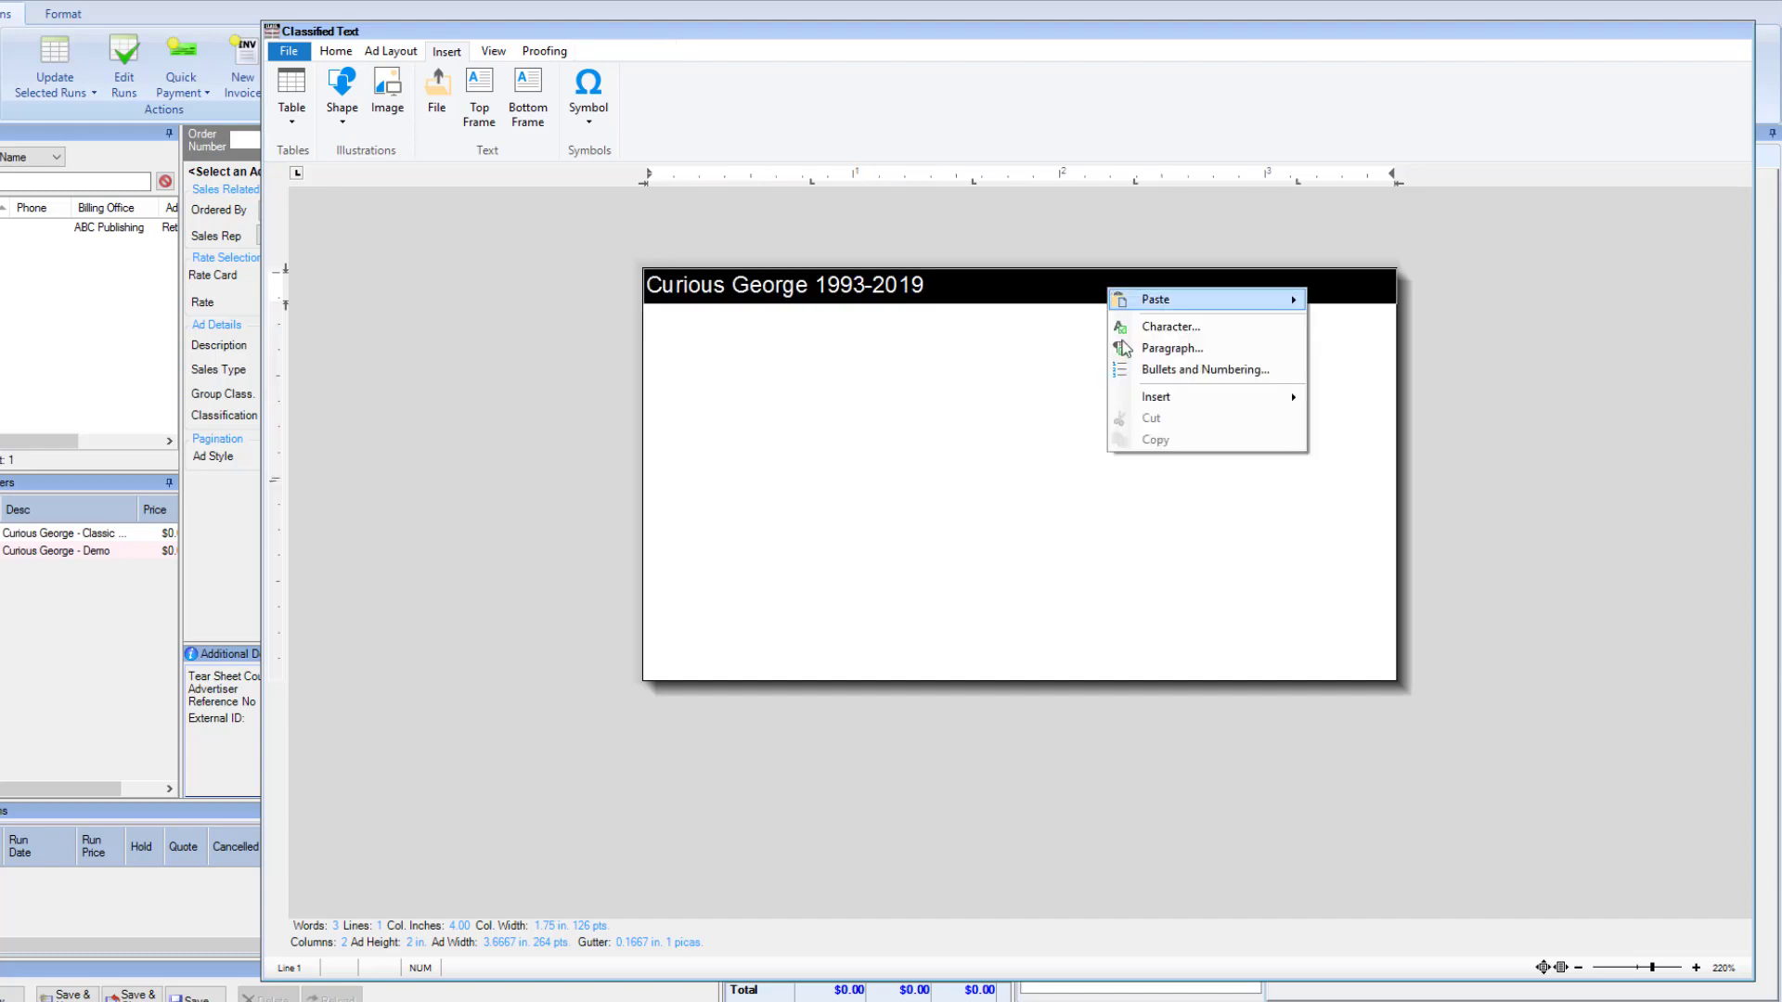
{"action": "left_click", "coordinate": [1038, 302]}
{"action": "left_click", "coordinate": [1038, 300]}
{"action": "right_click", "coordinate": [1043, 301]}
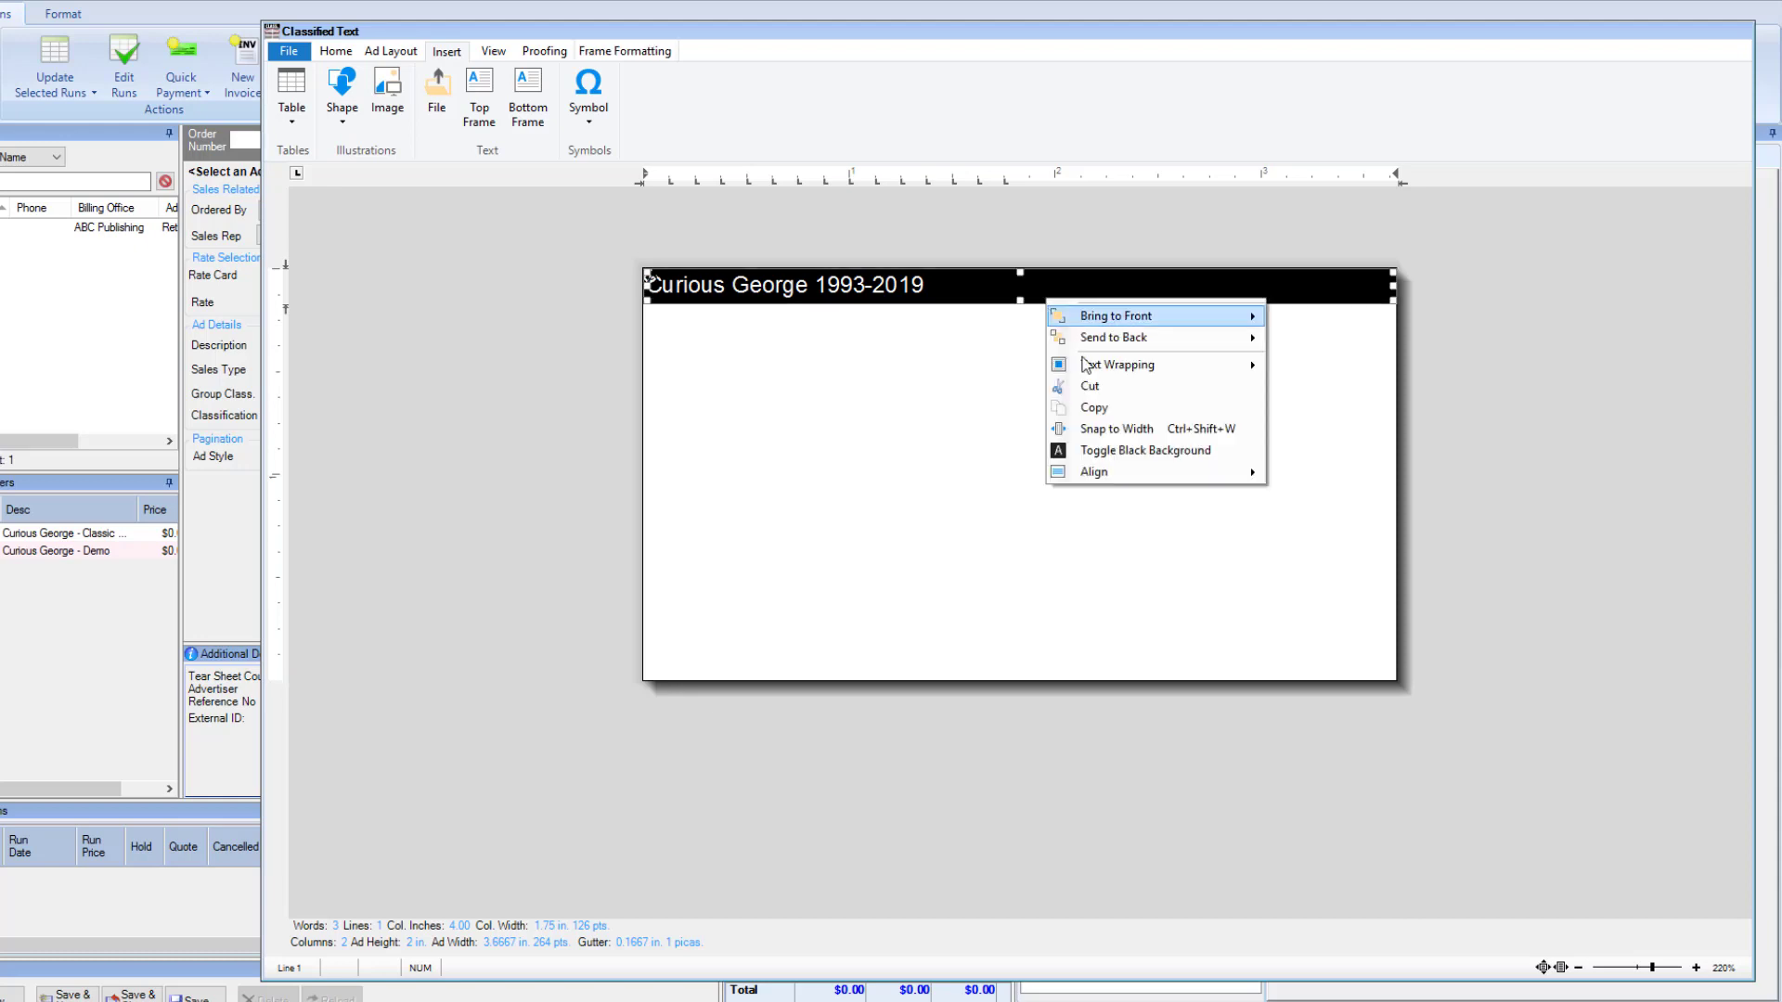
{"action": "left_click", "coordinate": [1106, 452]}
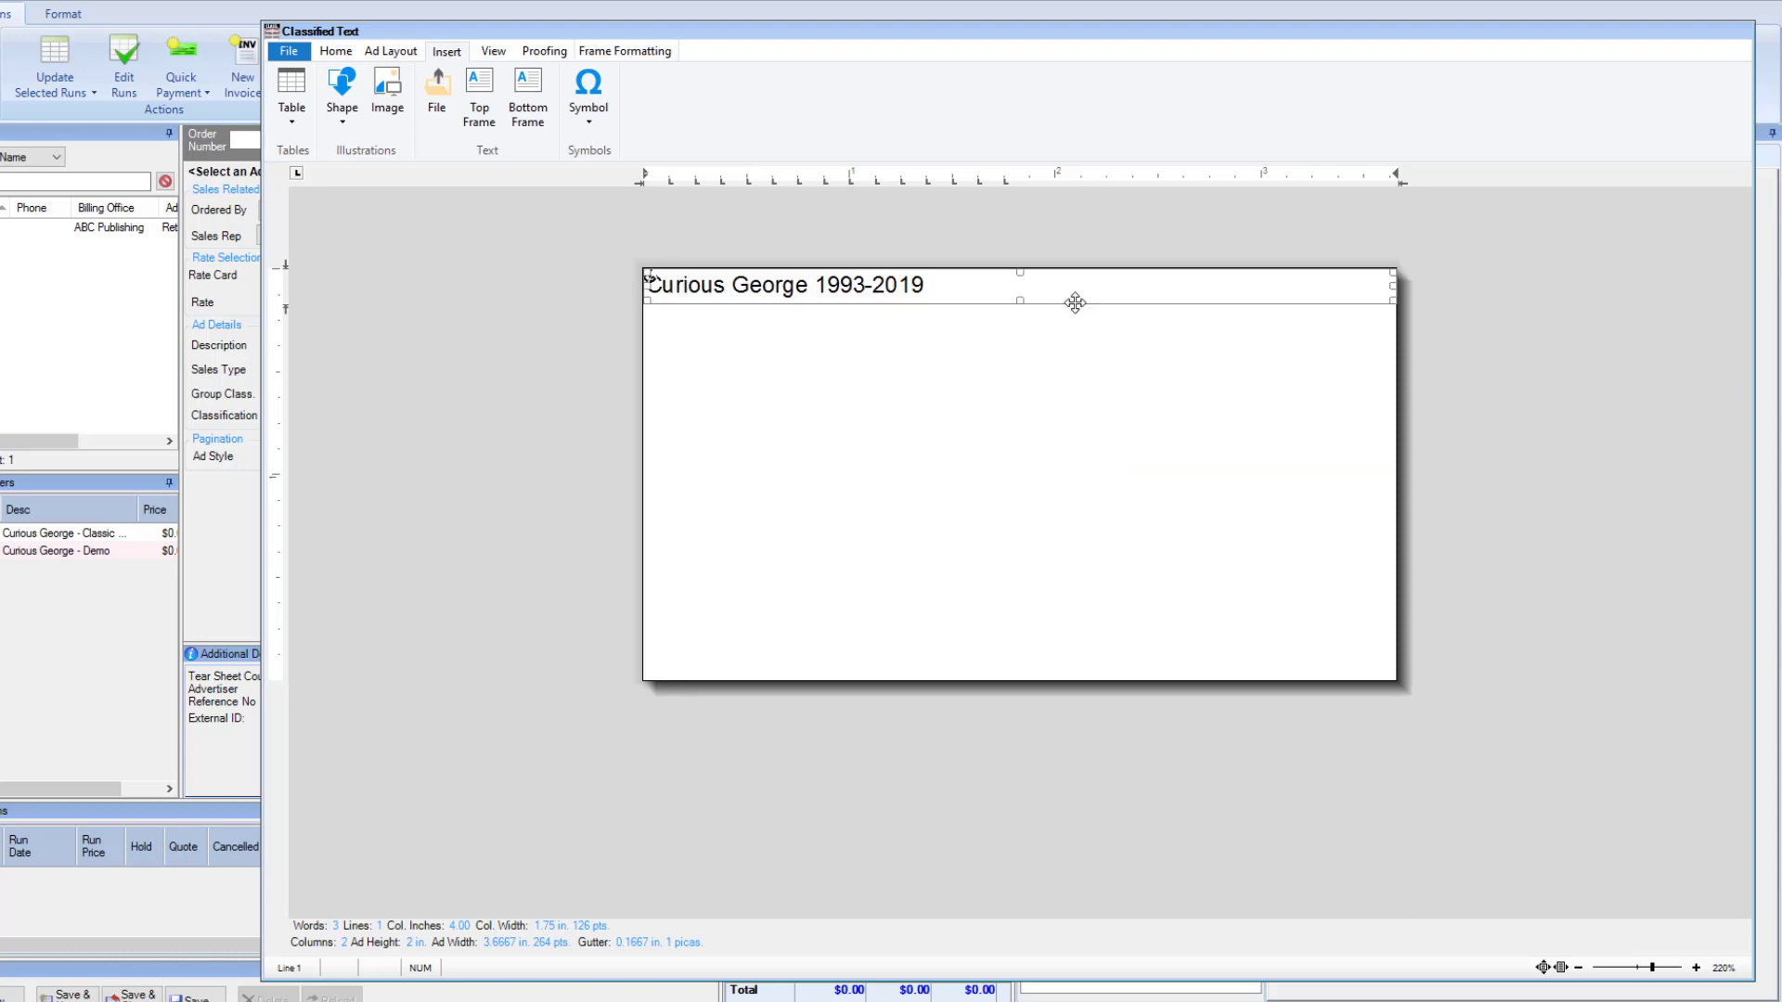
{"action": "right_click", "coordinate": [1074, 304]}
{"action": "left_click", "coordinate": [1124, 456]}
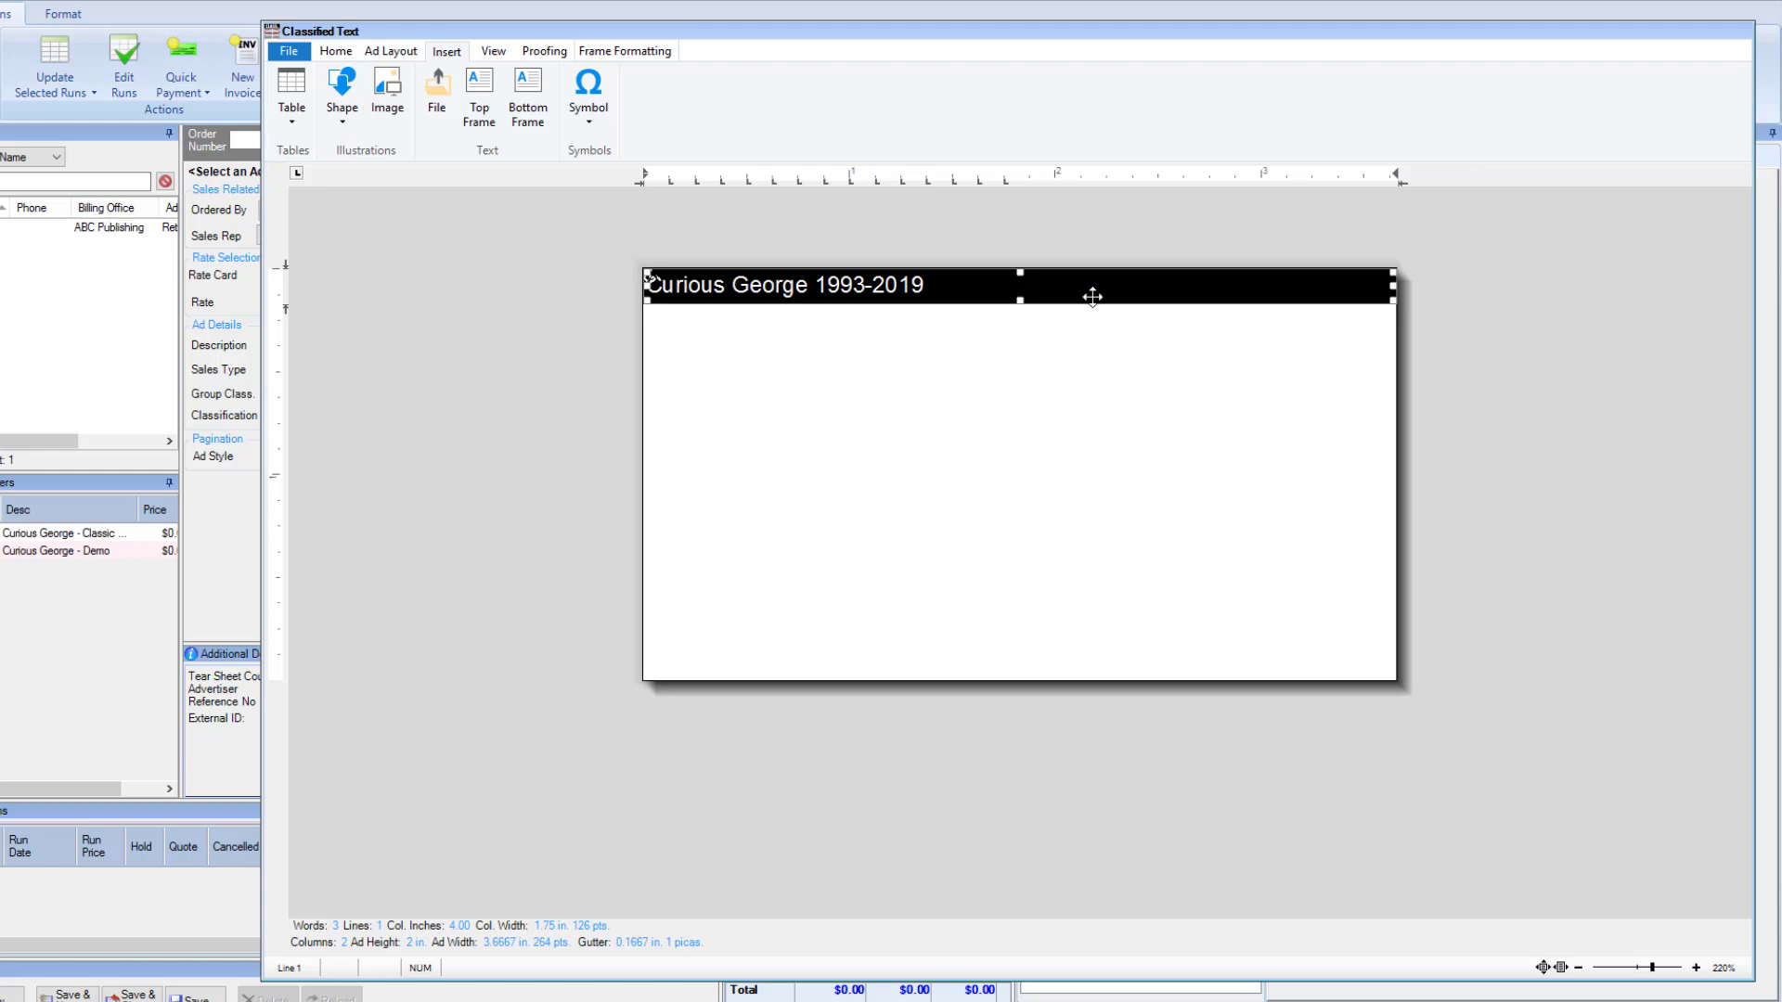
Step: Set the heading frame's background color to Black and center its heading text
{"action": "left_click", "coordinate": [625, 51]}
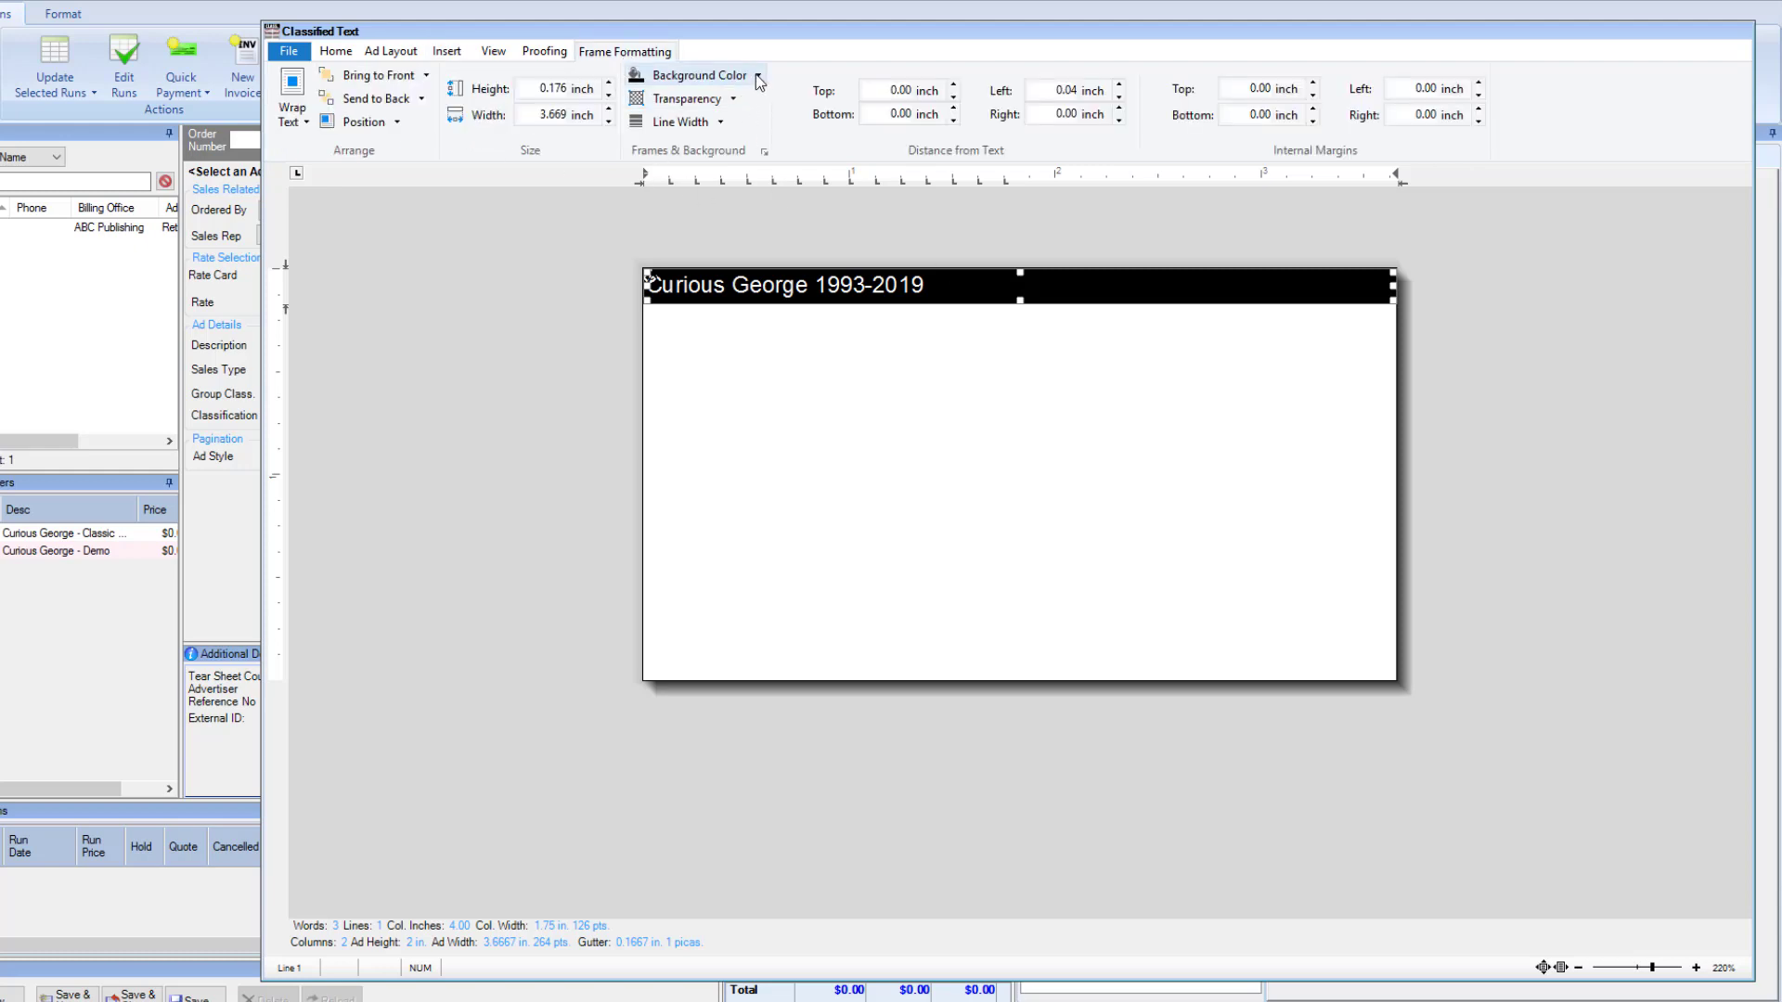
{"action": "left_click", "coordinate": [691, 75]}
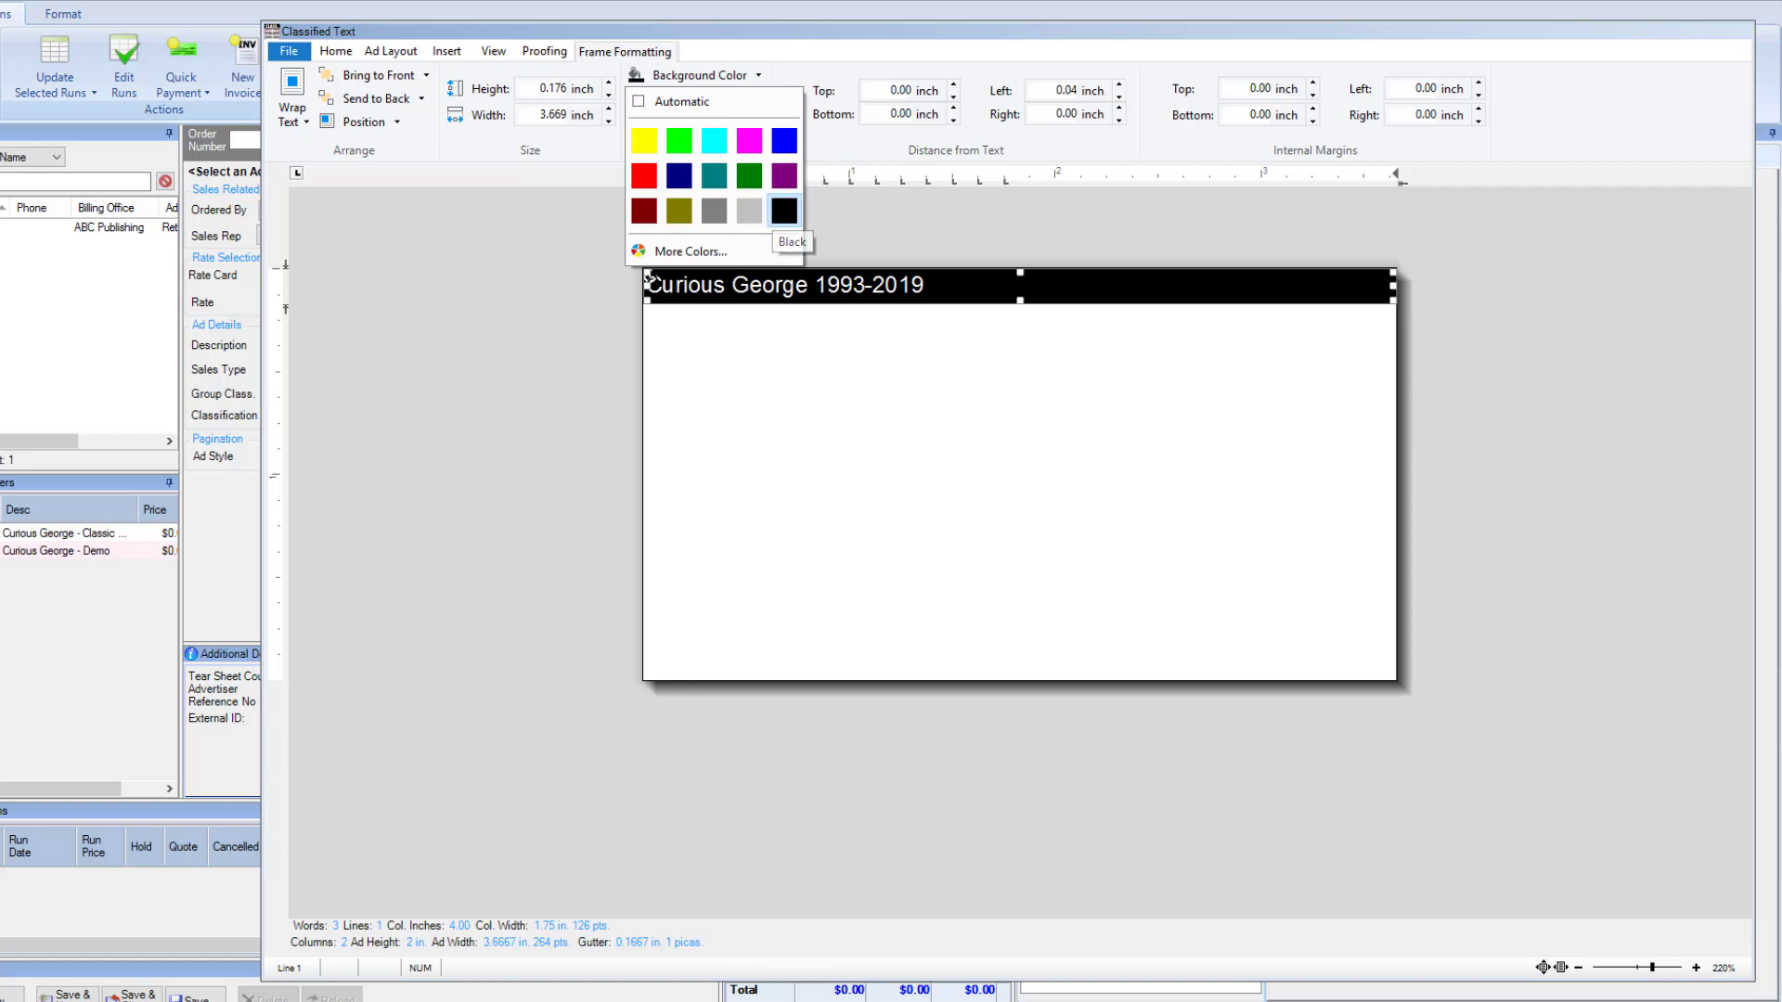
{"action": "left_click", "coordinate": [776, 220]}
{"action": "left_click", "coordinate": [968, 314]}
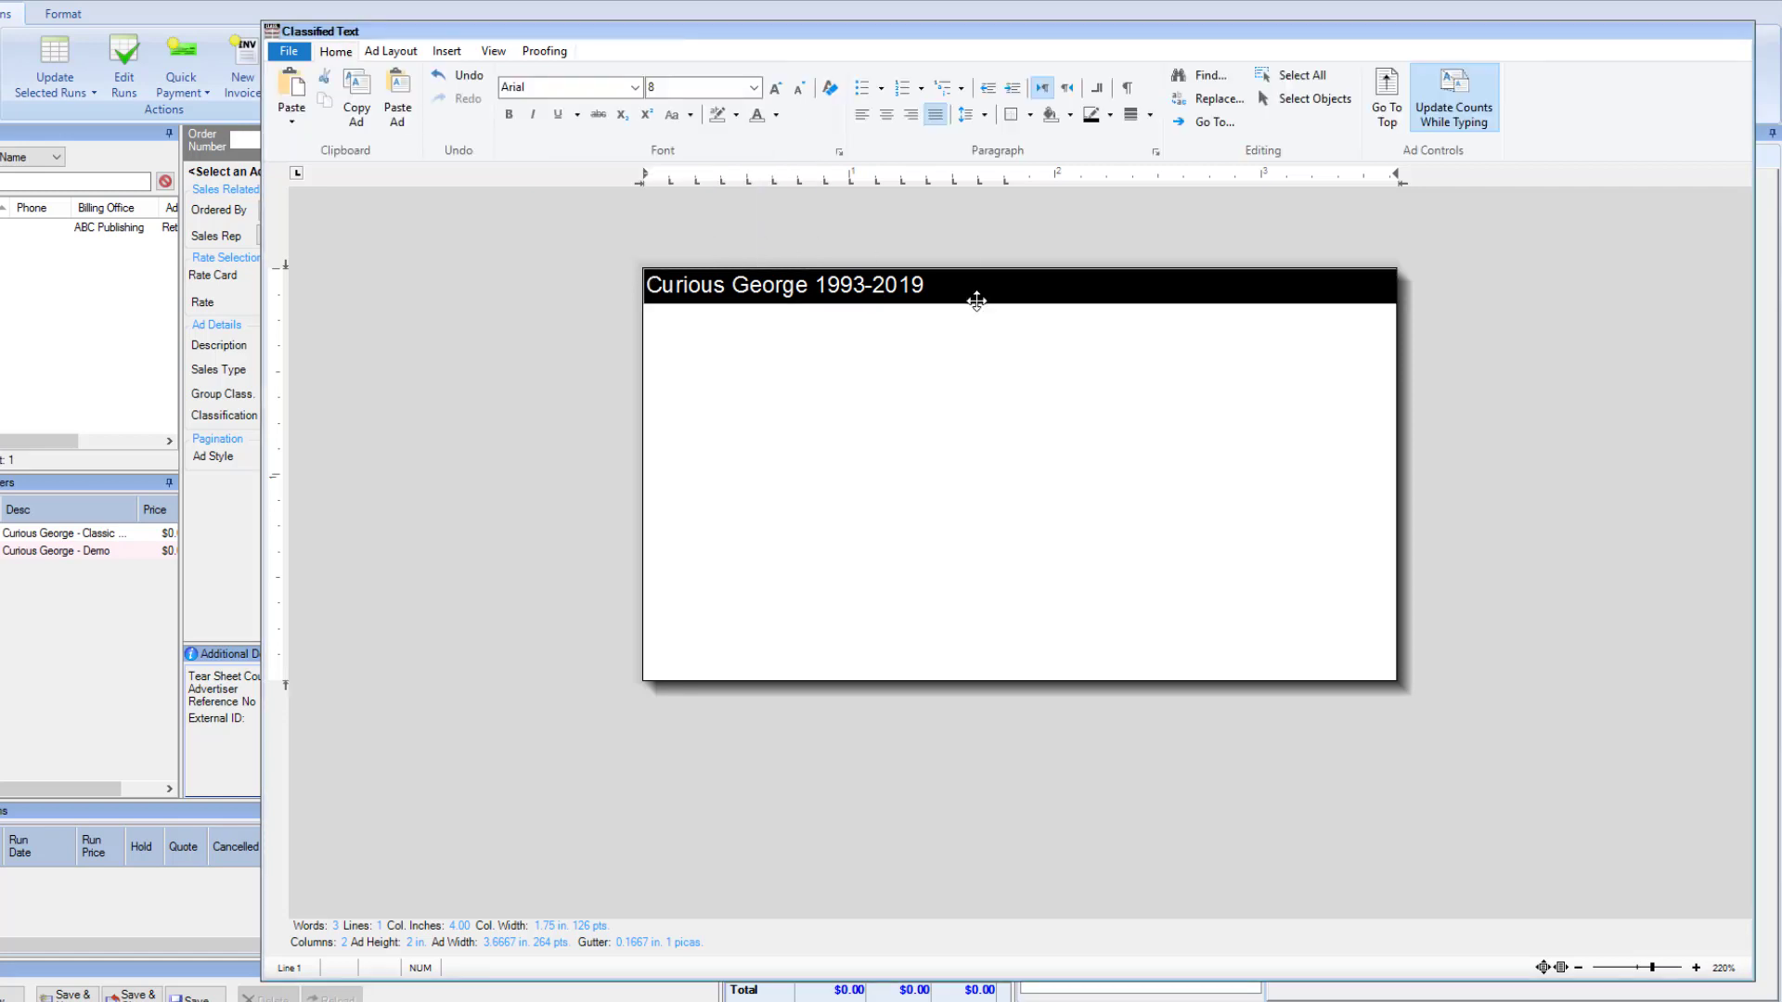
{"action": "left_click", "coordinate": [979, 306]}
{"action": "key", "text": "ctrl+e"}
Step: Insert a second top frame, shrink it to about 1.7 by 0.8 inches, and send it to the back
{"action": "right_click", "coordinate": [840, 400]}
{"action": "mouse_move", "coordinate": [1021, 510]}
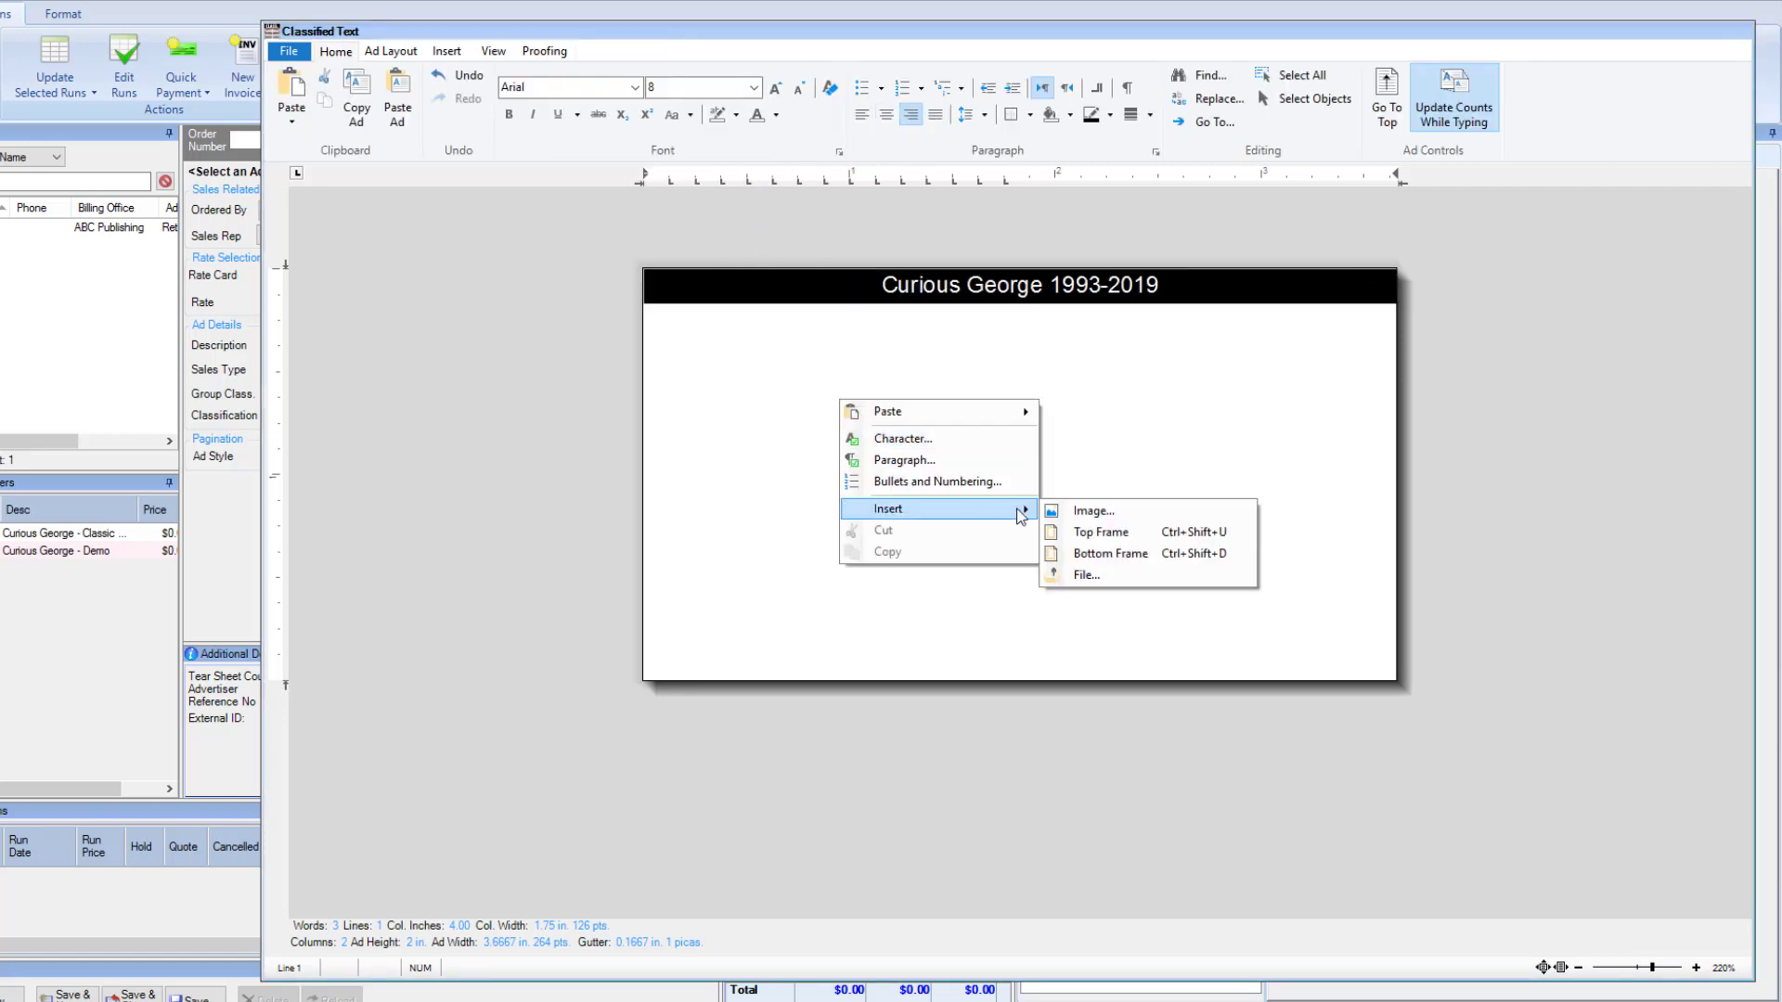
{"action": "left_click", "coordinate": [1091, 533]}
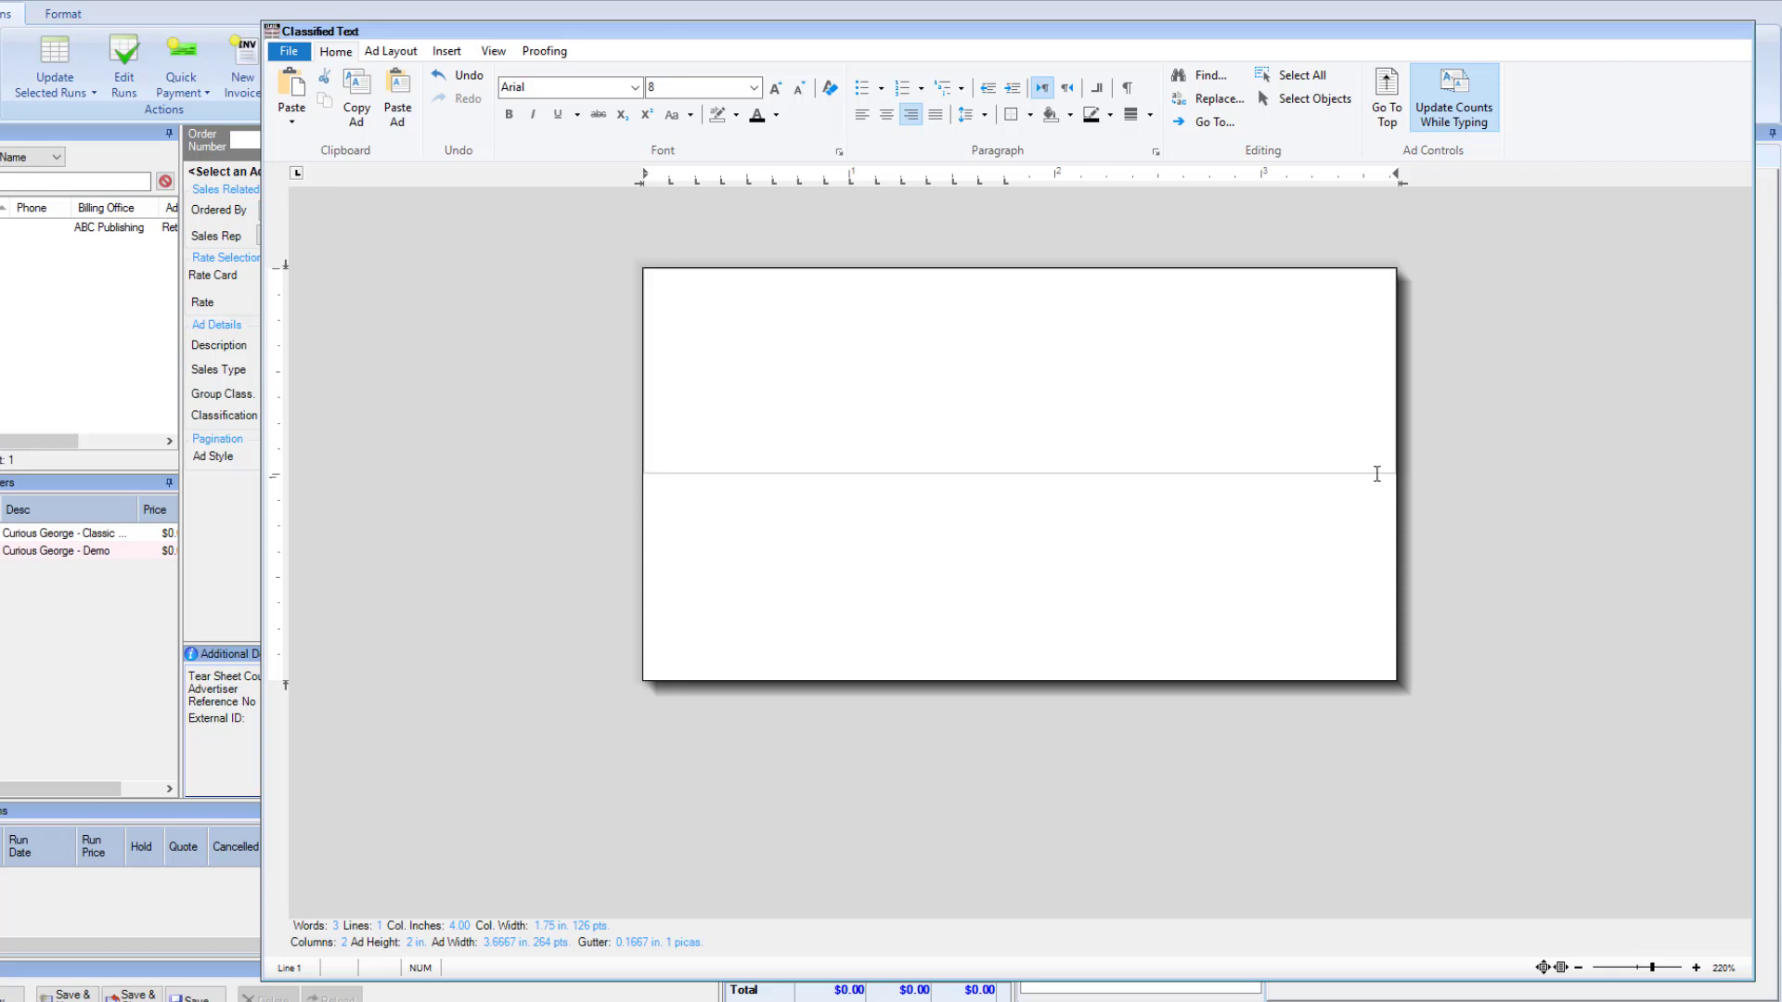
{"action": "left_click", "coordinate": [1389, 468]}
{"action": "left_click_drag", "start_coordinate": [1391, 469], "coordinate": [993, 426]}
{"action": "right_click", "coordinate": [975, 428]}
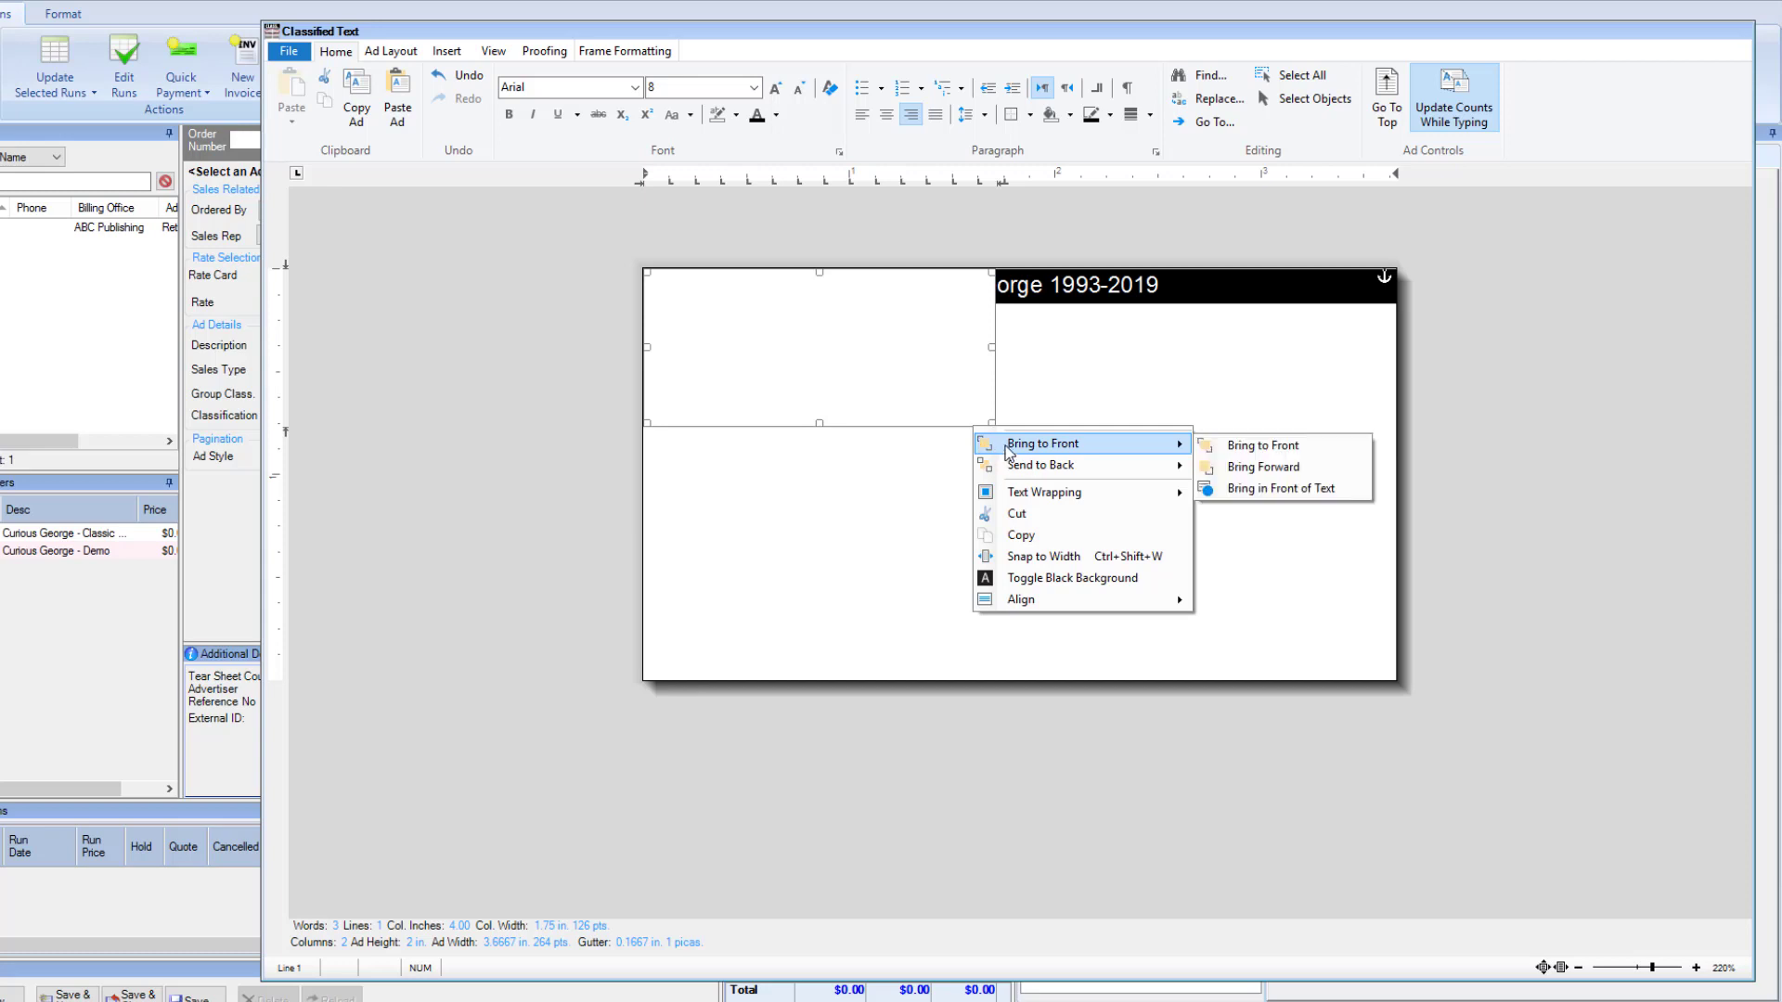
{"action": "left_click", "coordinate": [1012, 465]}
Step: Insert InsertImageHere.png into the second frame and scale the picture down to a small thumbnail
{"action": "right_click", "coordinate": [770, 355]}
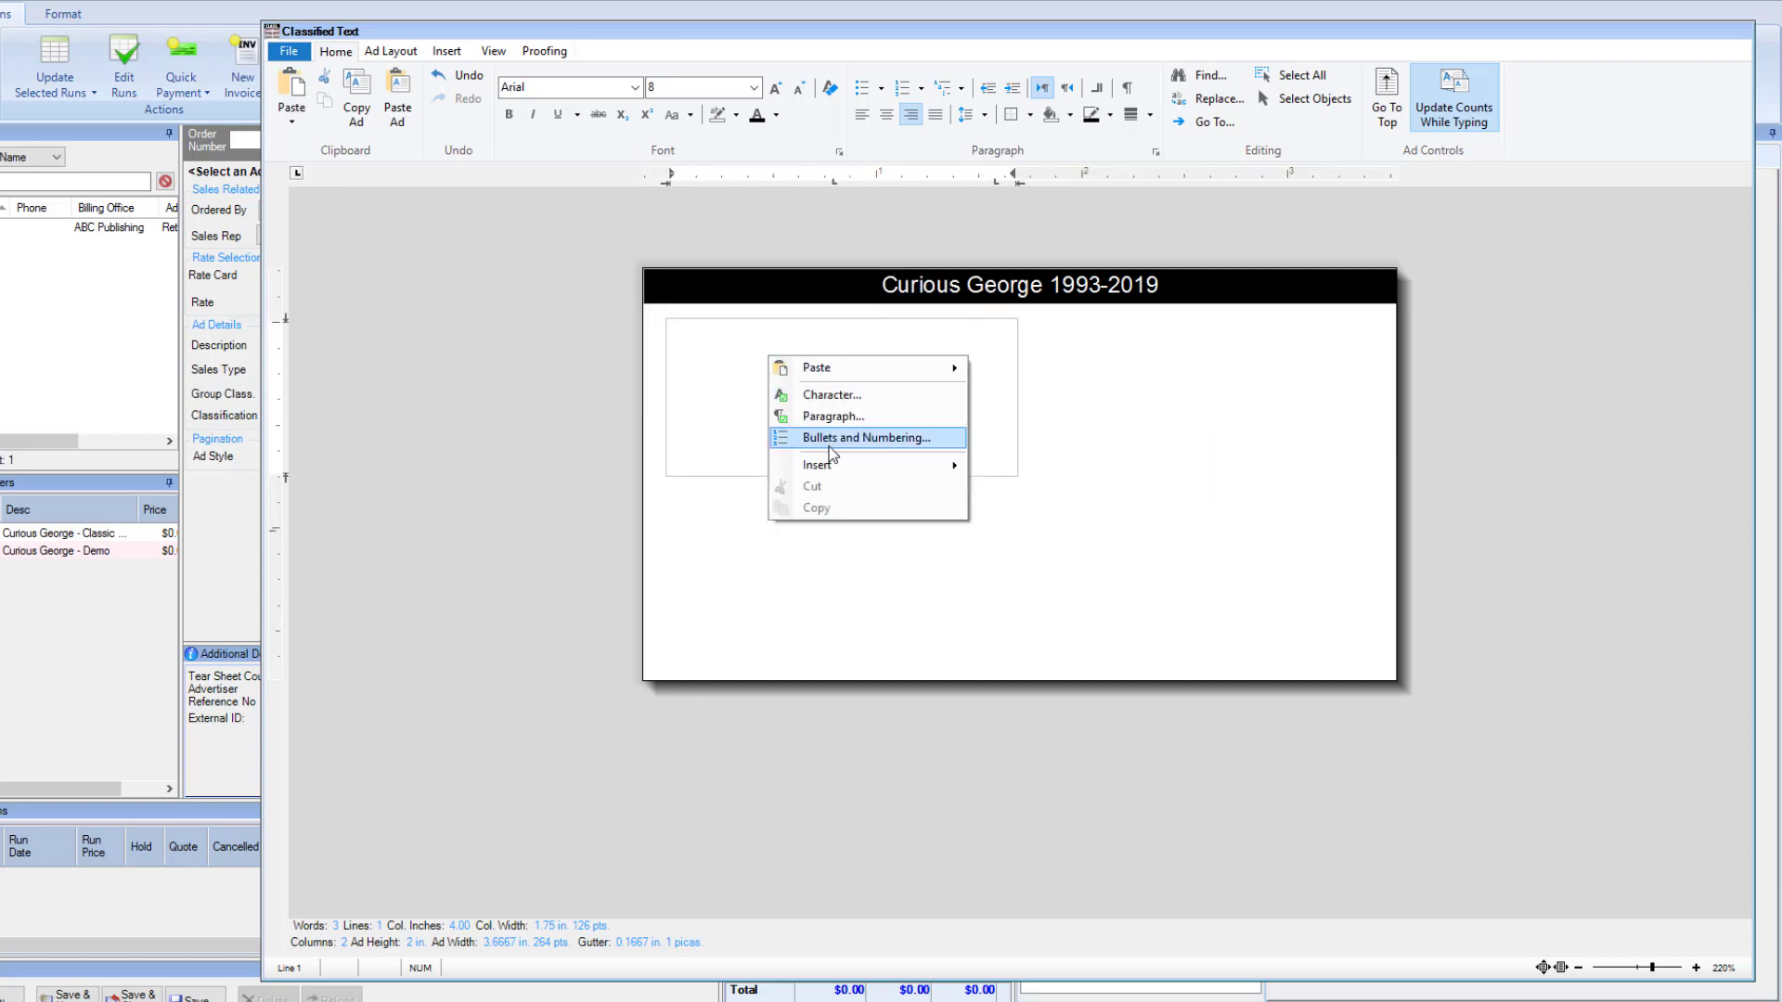
{"action": "mouse_move", "coordinate": [859, 465]}
{"action": "left_click", "coordinate": [994, 467]}
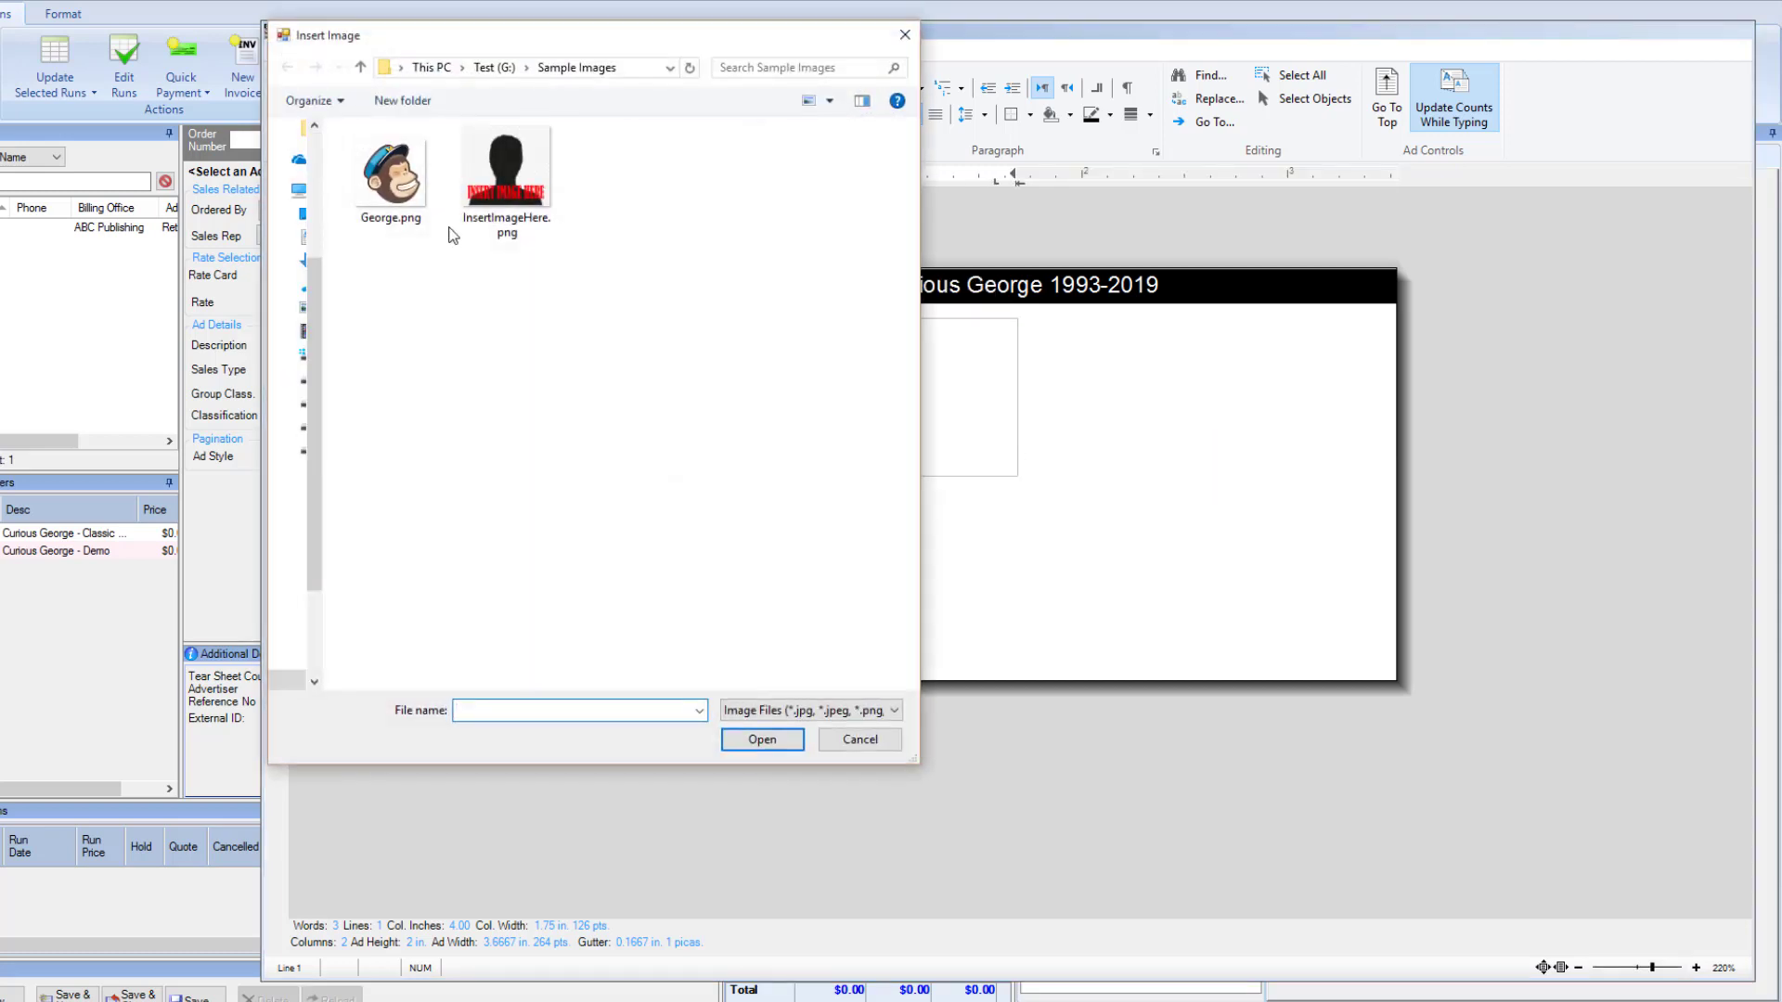
{"action": "left_click", "coordinate": [506, 177]}
{"action": "left_click", "coordinate": [761, 739]}
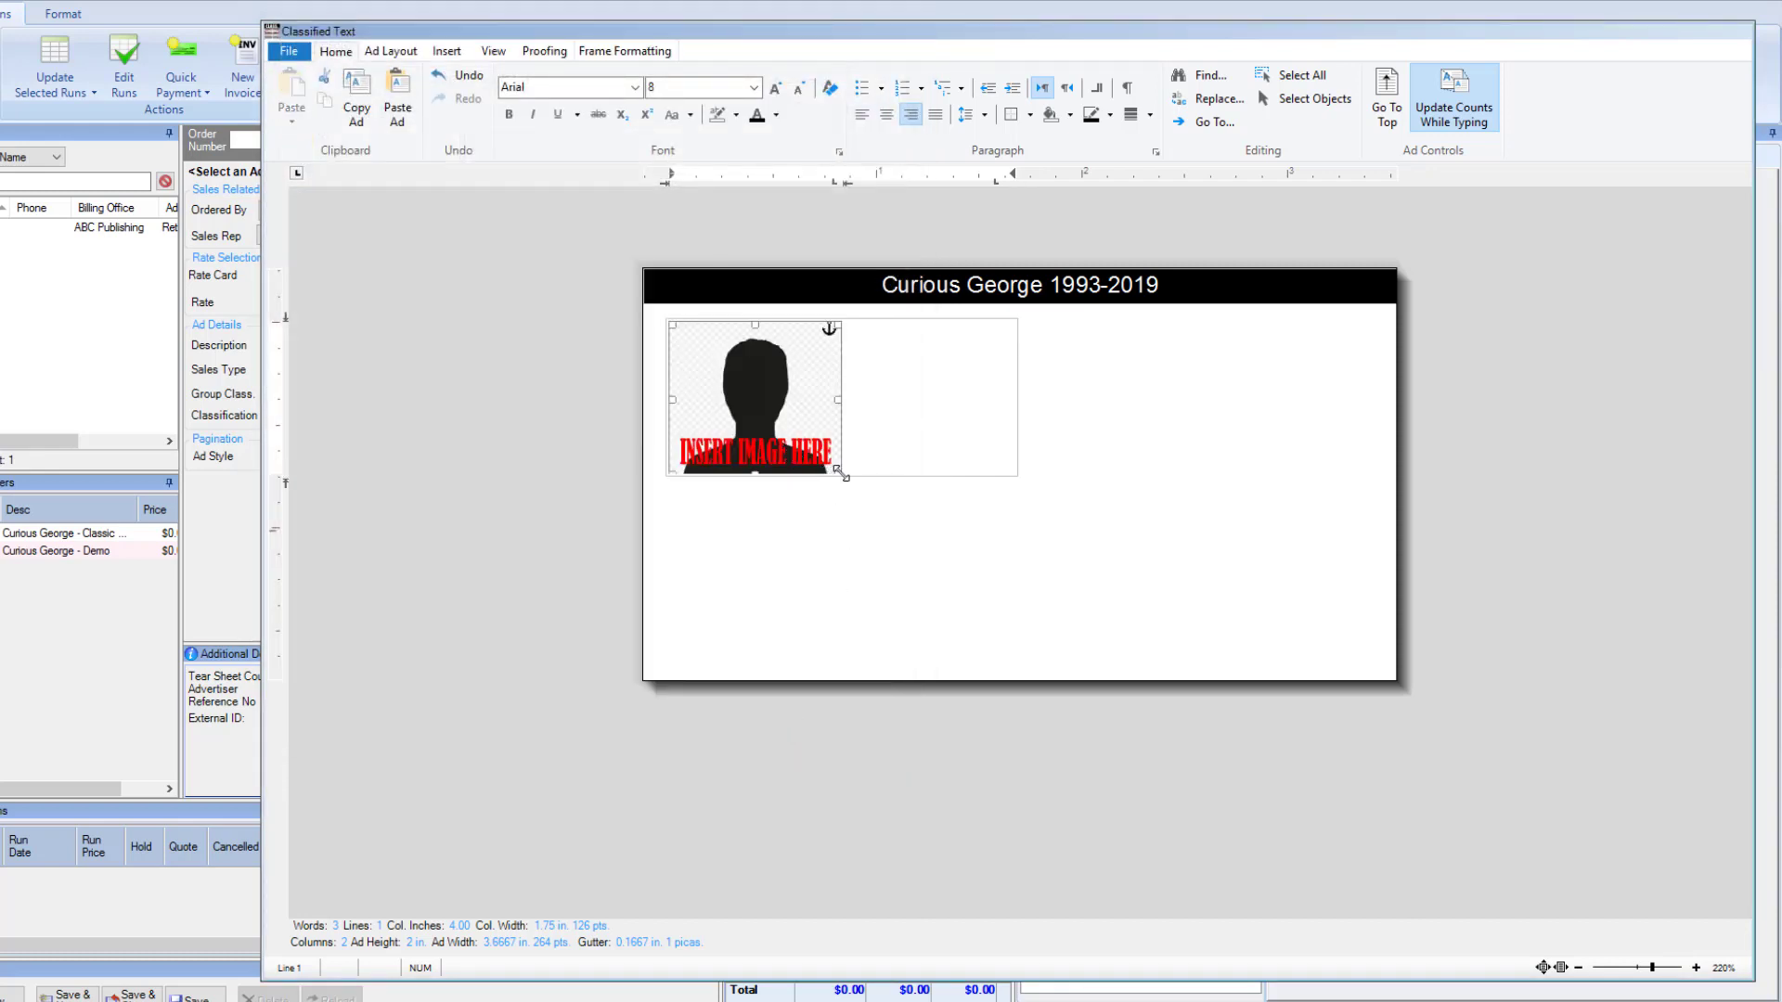
{"action": "left_click_drag", "start_coordinate": [841, 473], "coordinate": [745, 390]}
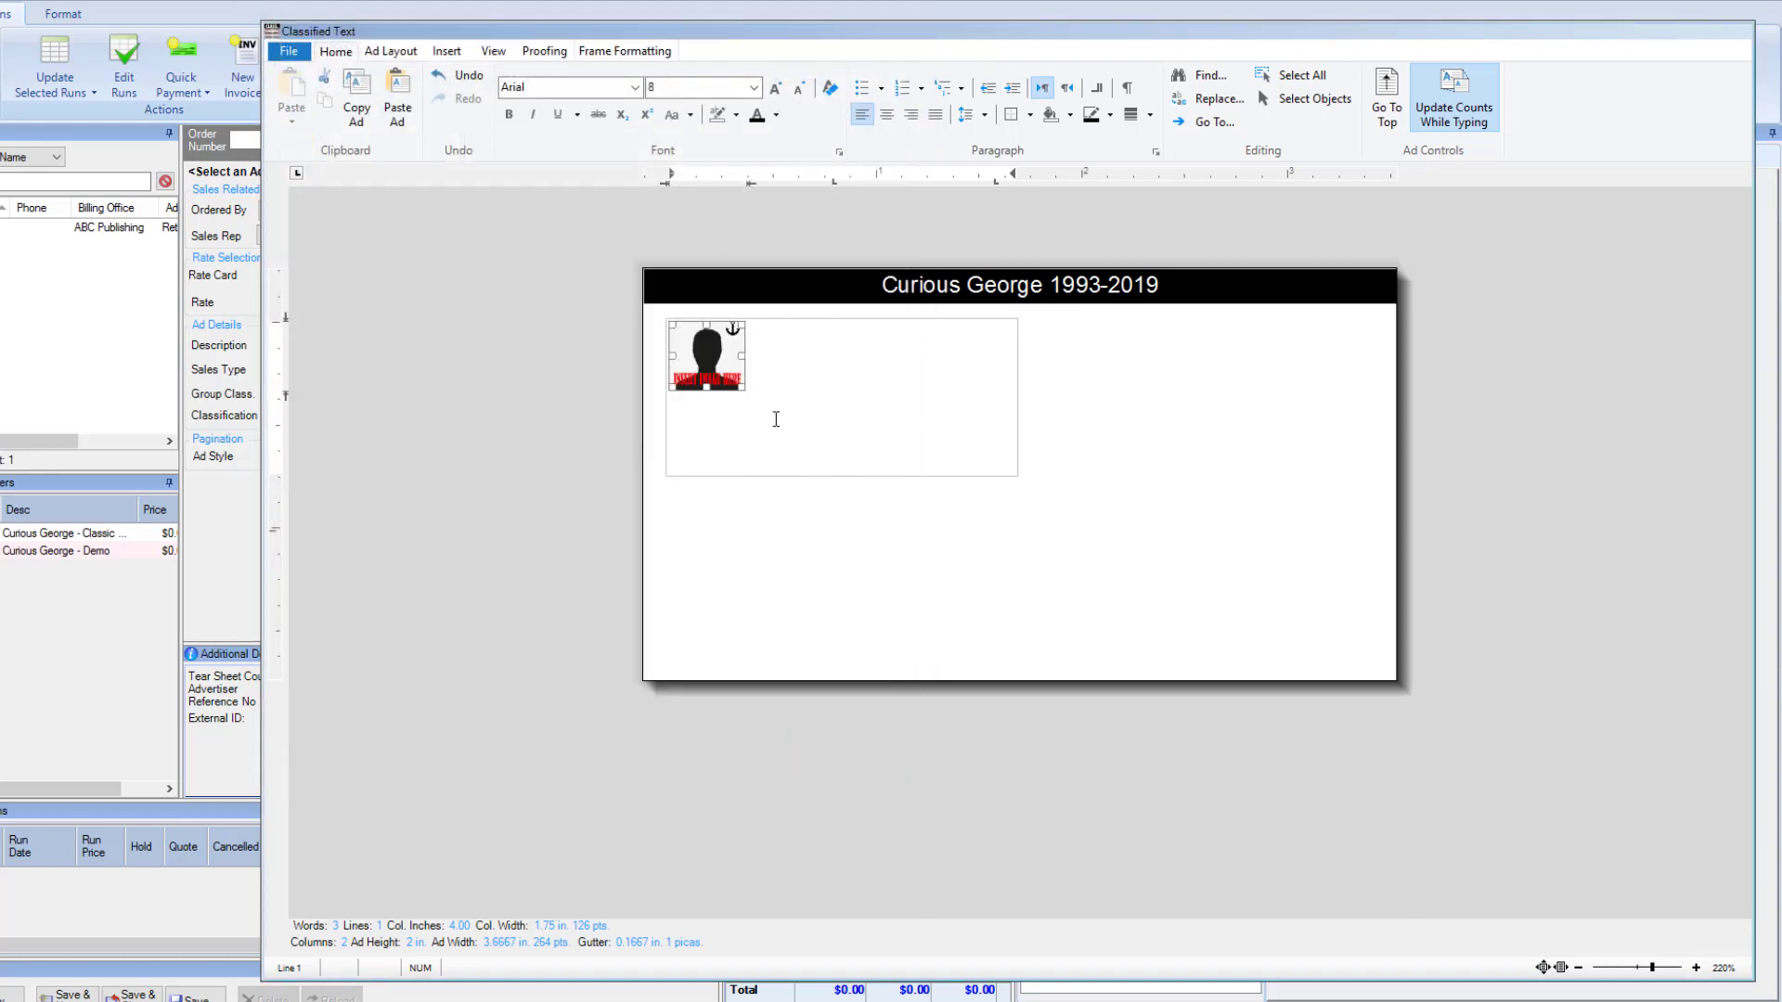
Step: Move the picture frame up so it overlaps behind the heading strip, then place it just below the heading
{"action": "left_click", "coordinate": [776, 419]}
{"action": "left_click", "coordinate": [727, 361]}
{"action": "left_click_drag", "start_coordinate": [771, 318], "coordinate": [749, 299]}
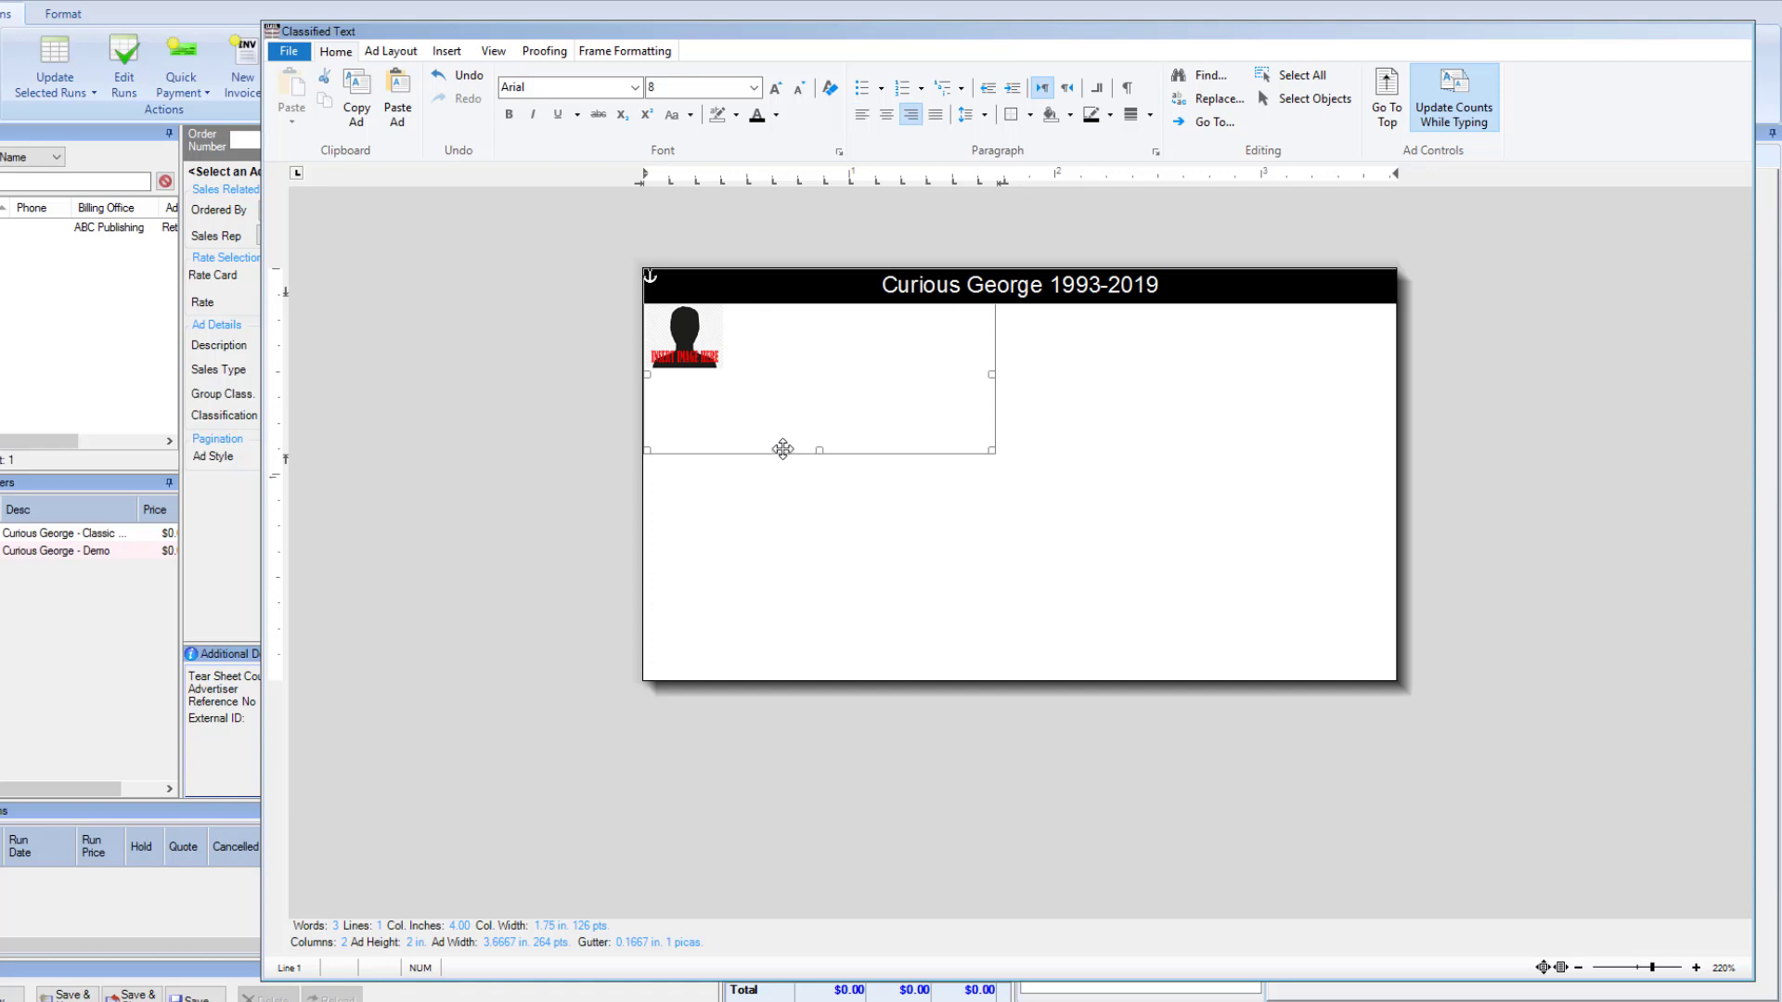
{"action": "left_click_drag", "start_coordinate": [784, 450], "coordinate": [782, 435]}
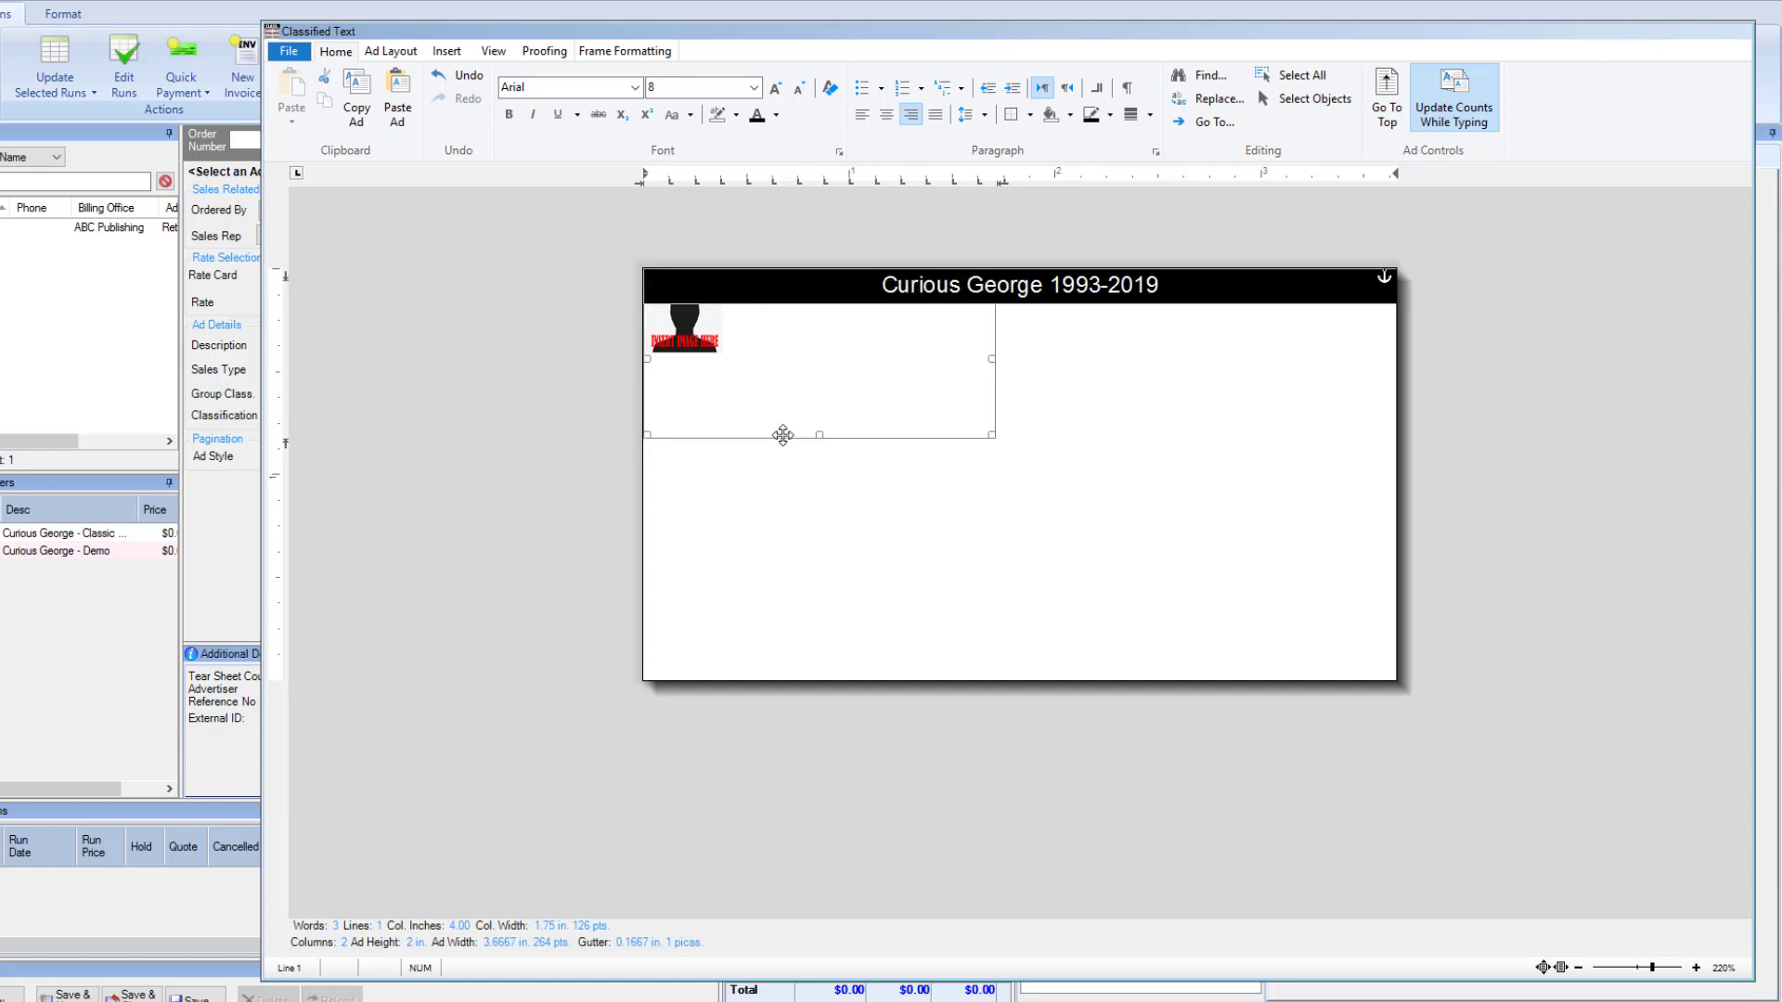
{"action": "left_click", "coordinate": [812, 385]}
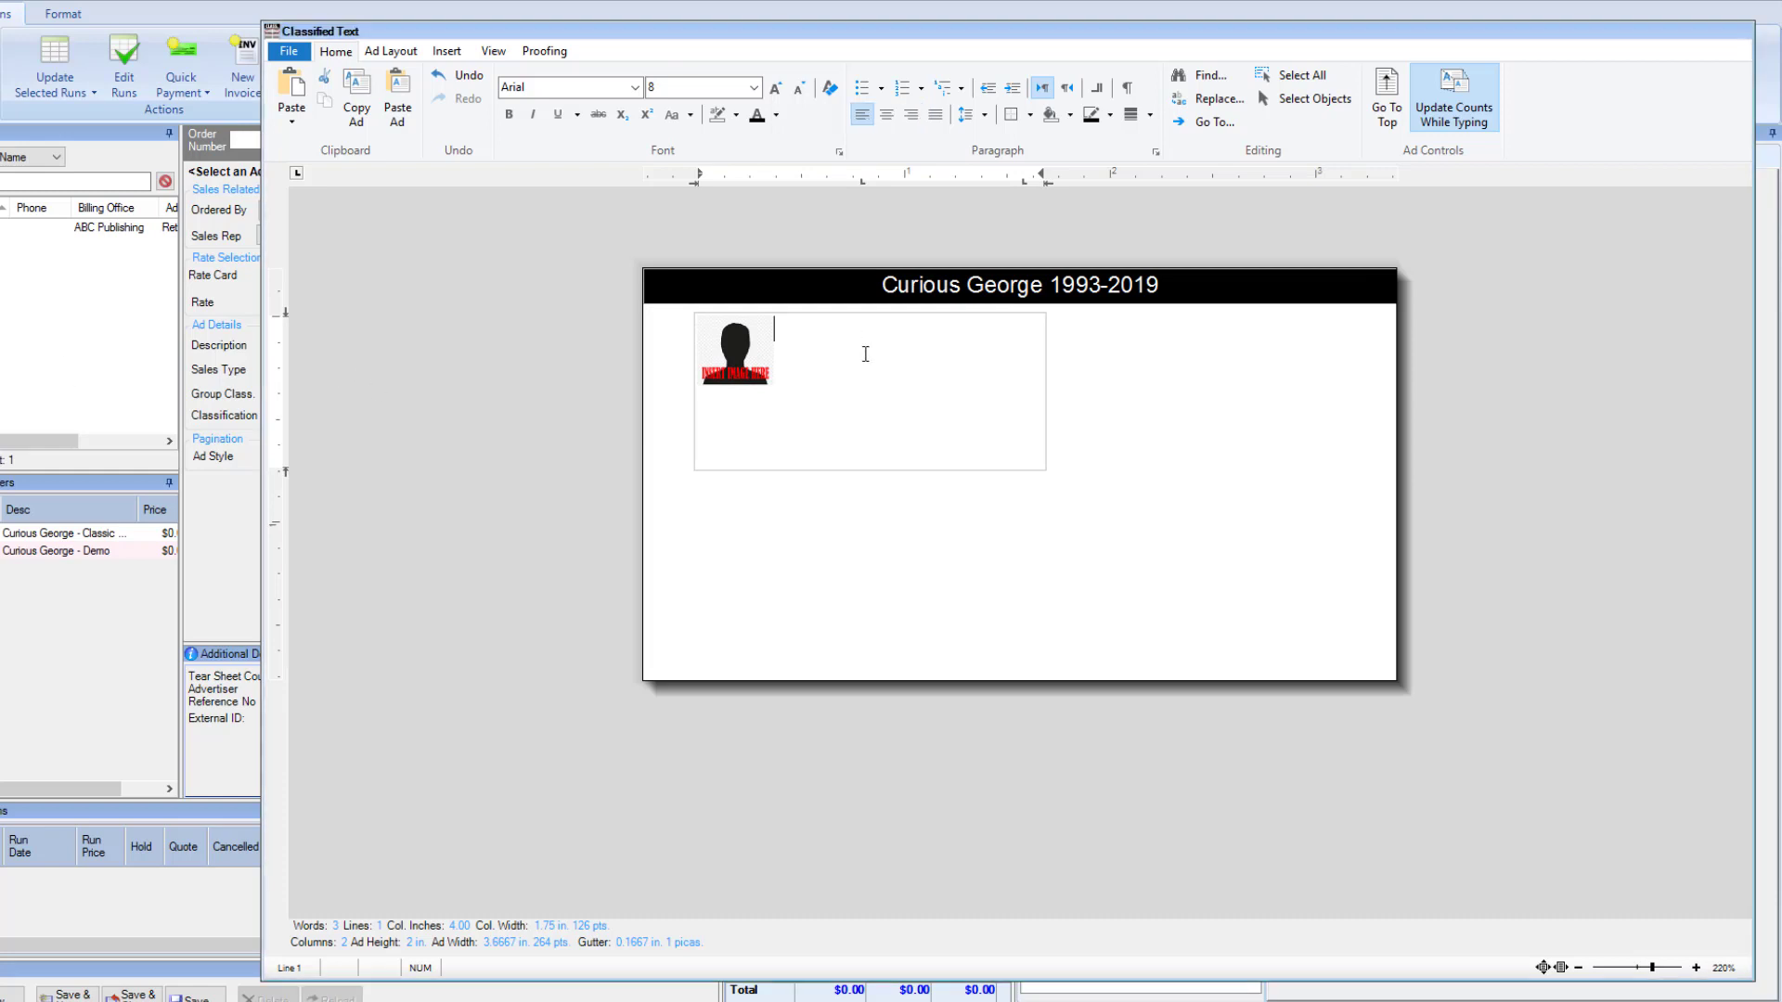
Step: Paste the obituary text beside the thumbnail and extend the frame downward to fit all of it
{"action": "key", "text": "ctrl+v"}
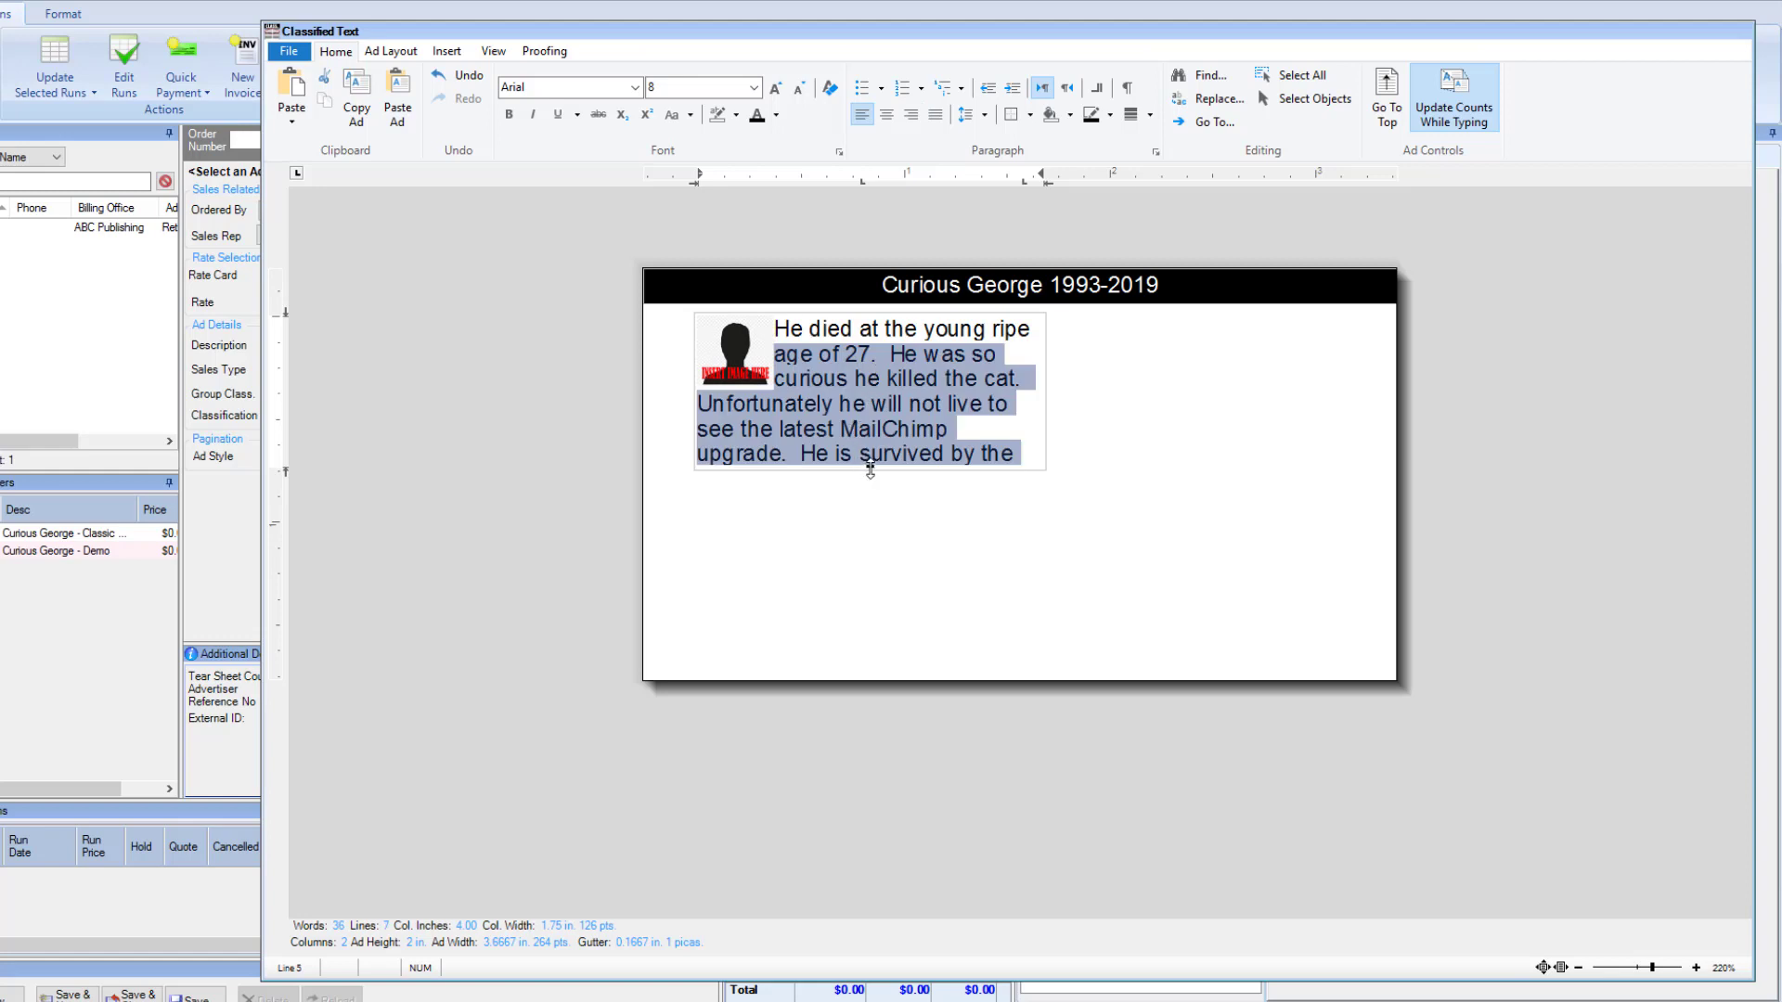
{"action": "left_click_drag", "start_coordinate": [871, 470], "coordinate": [873, 641]}
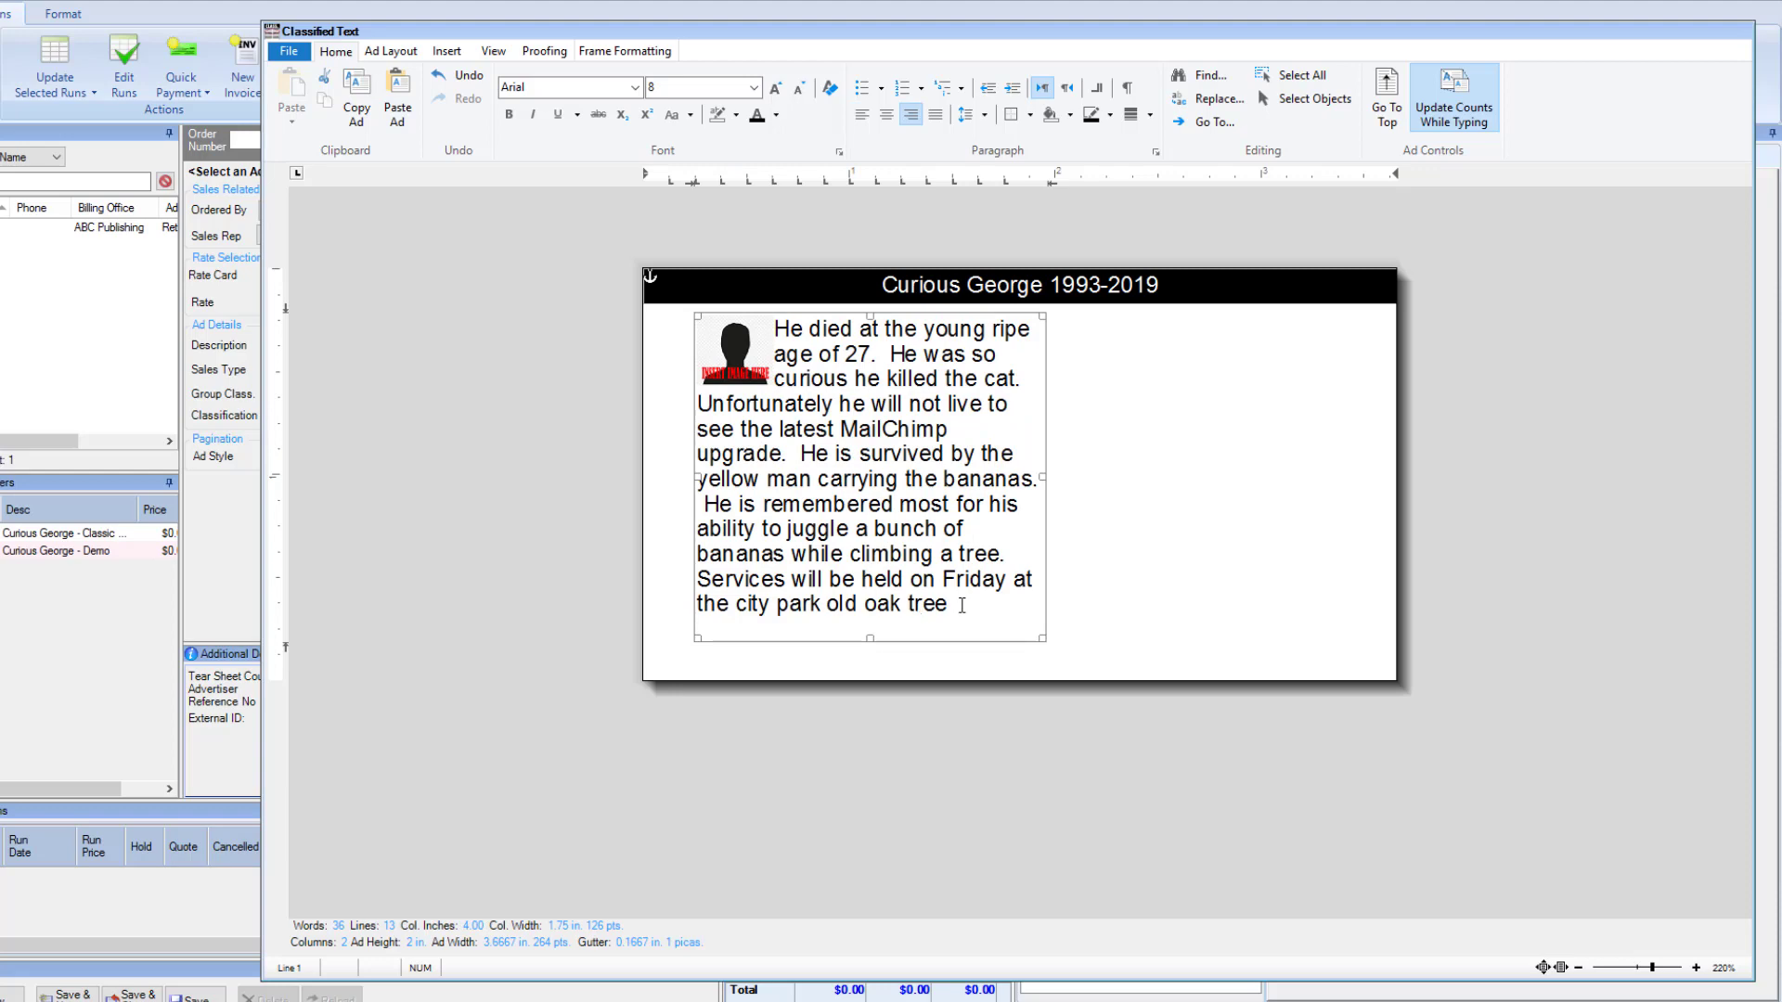
{"action": "left_click_drag", "start_coordinate": [870, 639], "coordinate": [872, 649]}
Step: Copy the obituary text in the frame and reduce its font size to 6
{"action": "left_click_drag", "start_coordinate": [955, 606], "coordinate": [775, 330]}
{"action": "key", "text": "ctrl+c"}
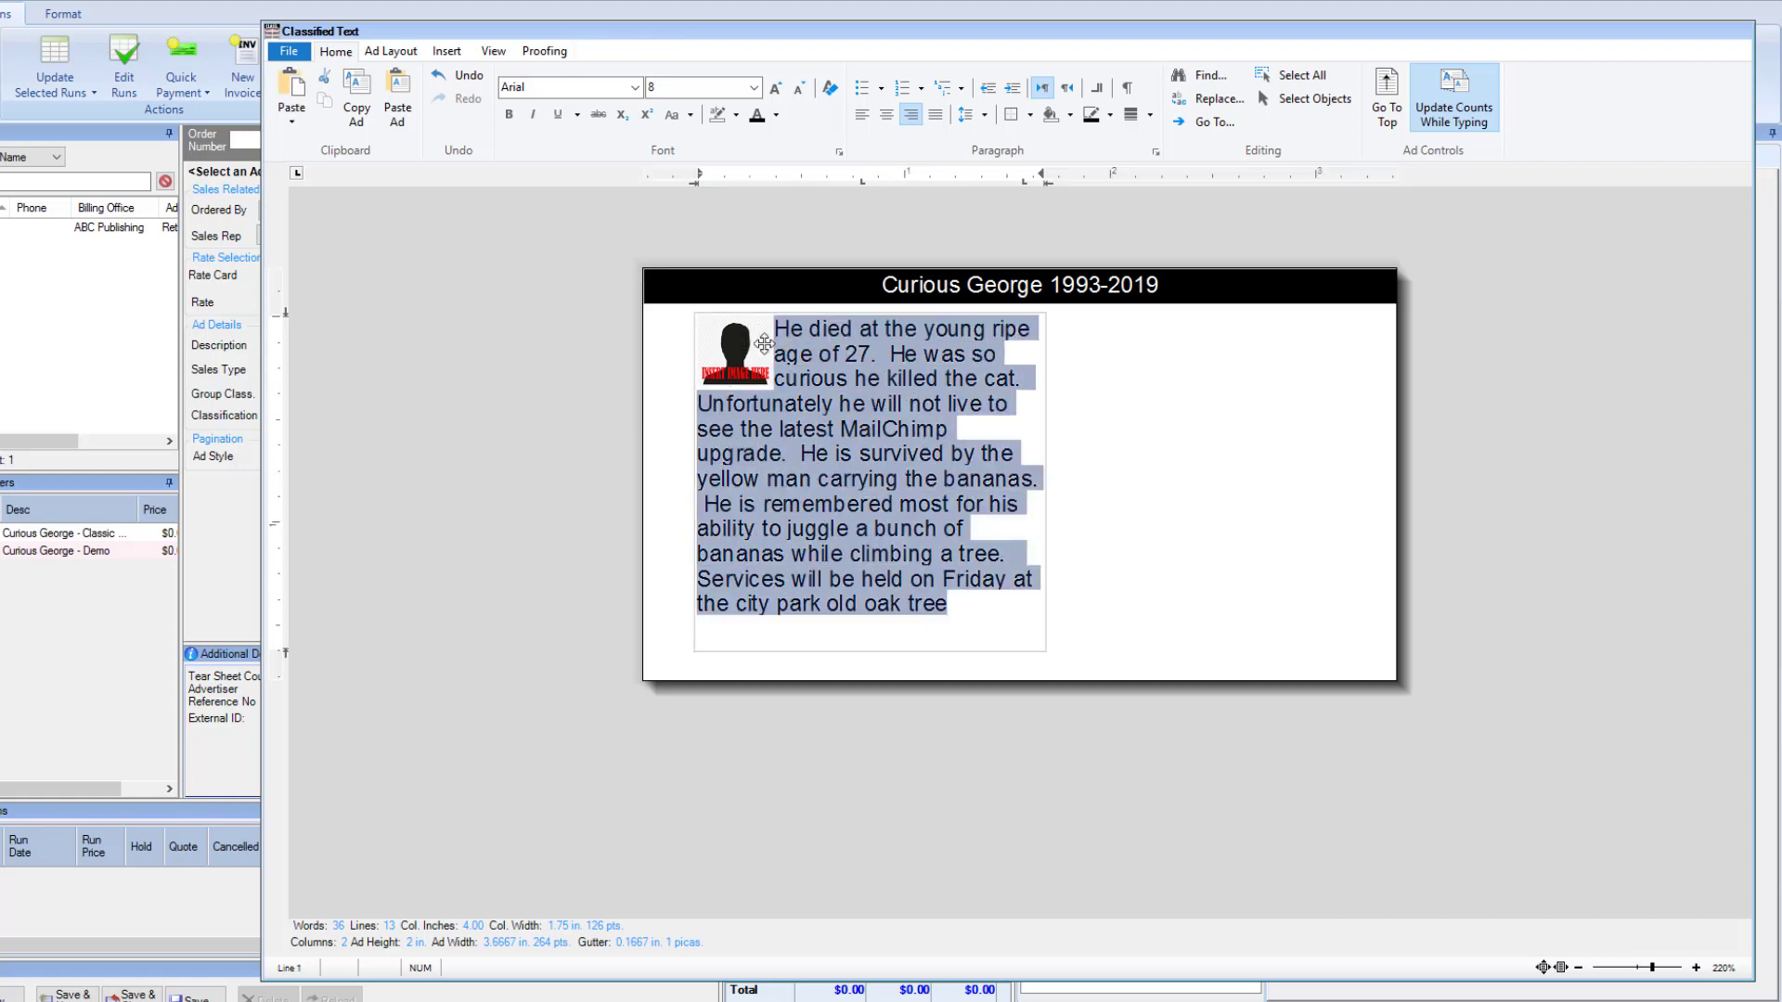
{"action": "left_click", "coordinate": [798, 89]}
{"action": "left_click", "coordinate": [798, 89]}
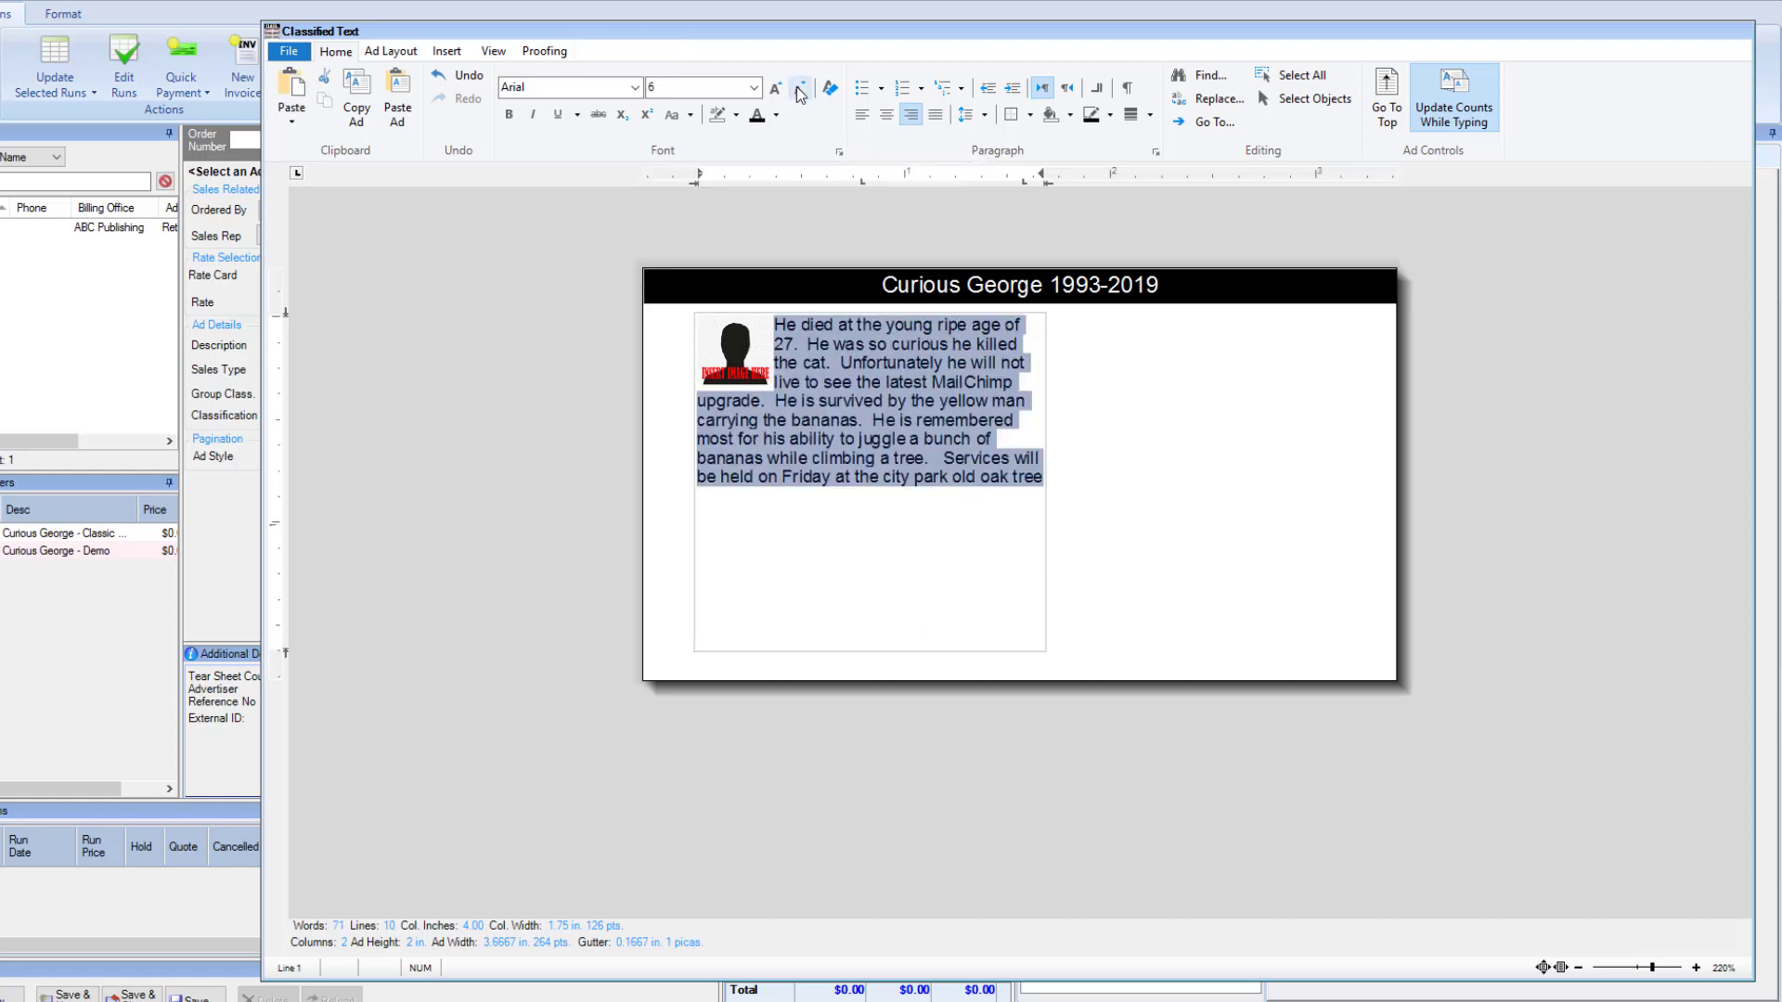
Step: Shorten the obituary frame to fit its text and move it to the right half of the ad below the heading
{"action": "left_click", "coordinate": [884, 531]}
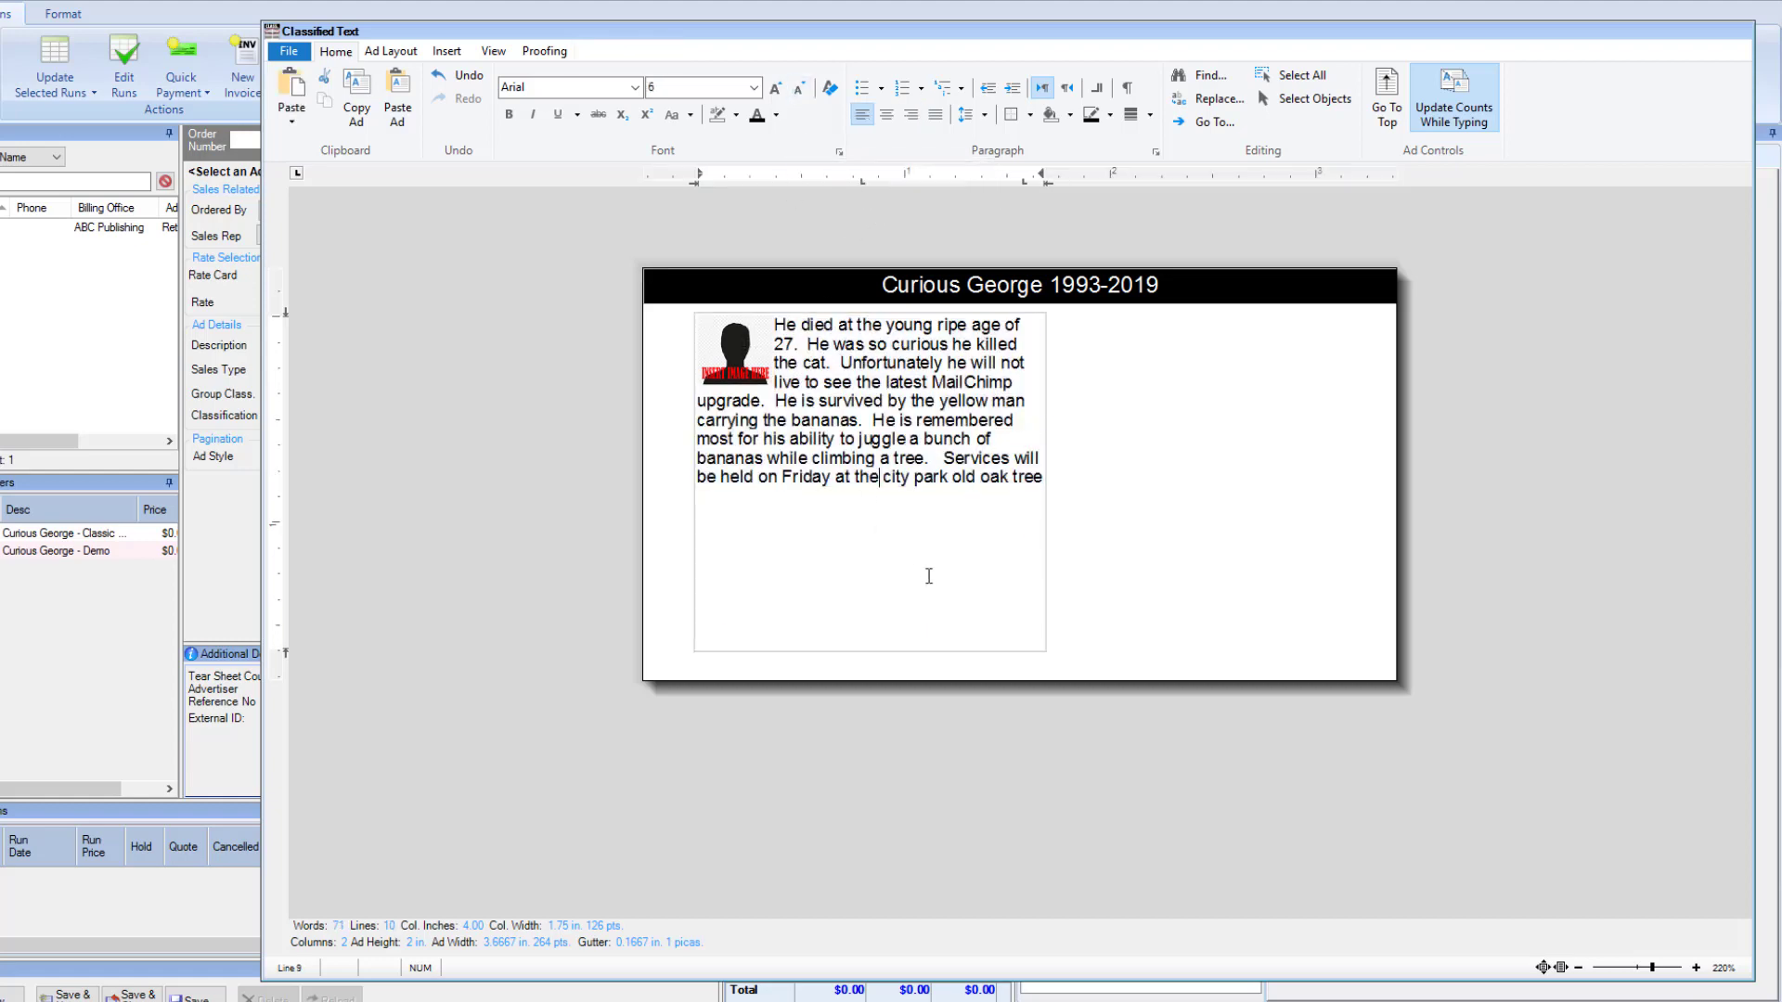
{"action": "left_click", "coordinate": [897, 650]}
{"action": "left_click_drag", "start_coordinate": [870, 648], "coordinate": [868, 493]}
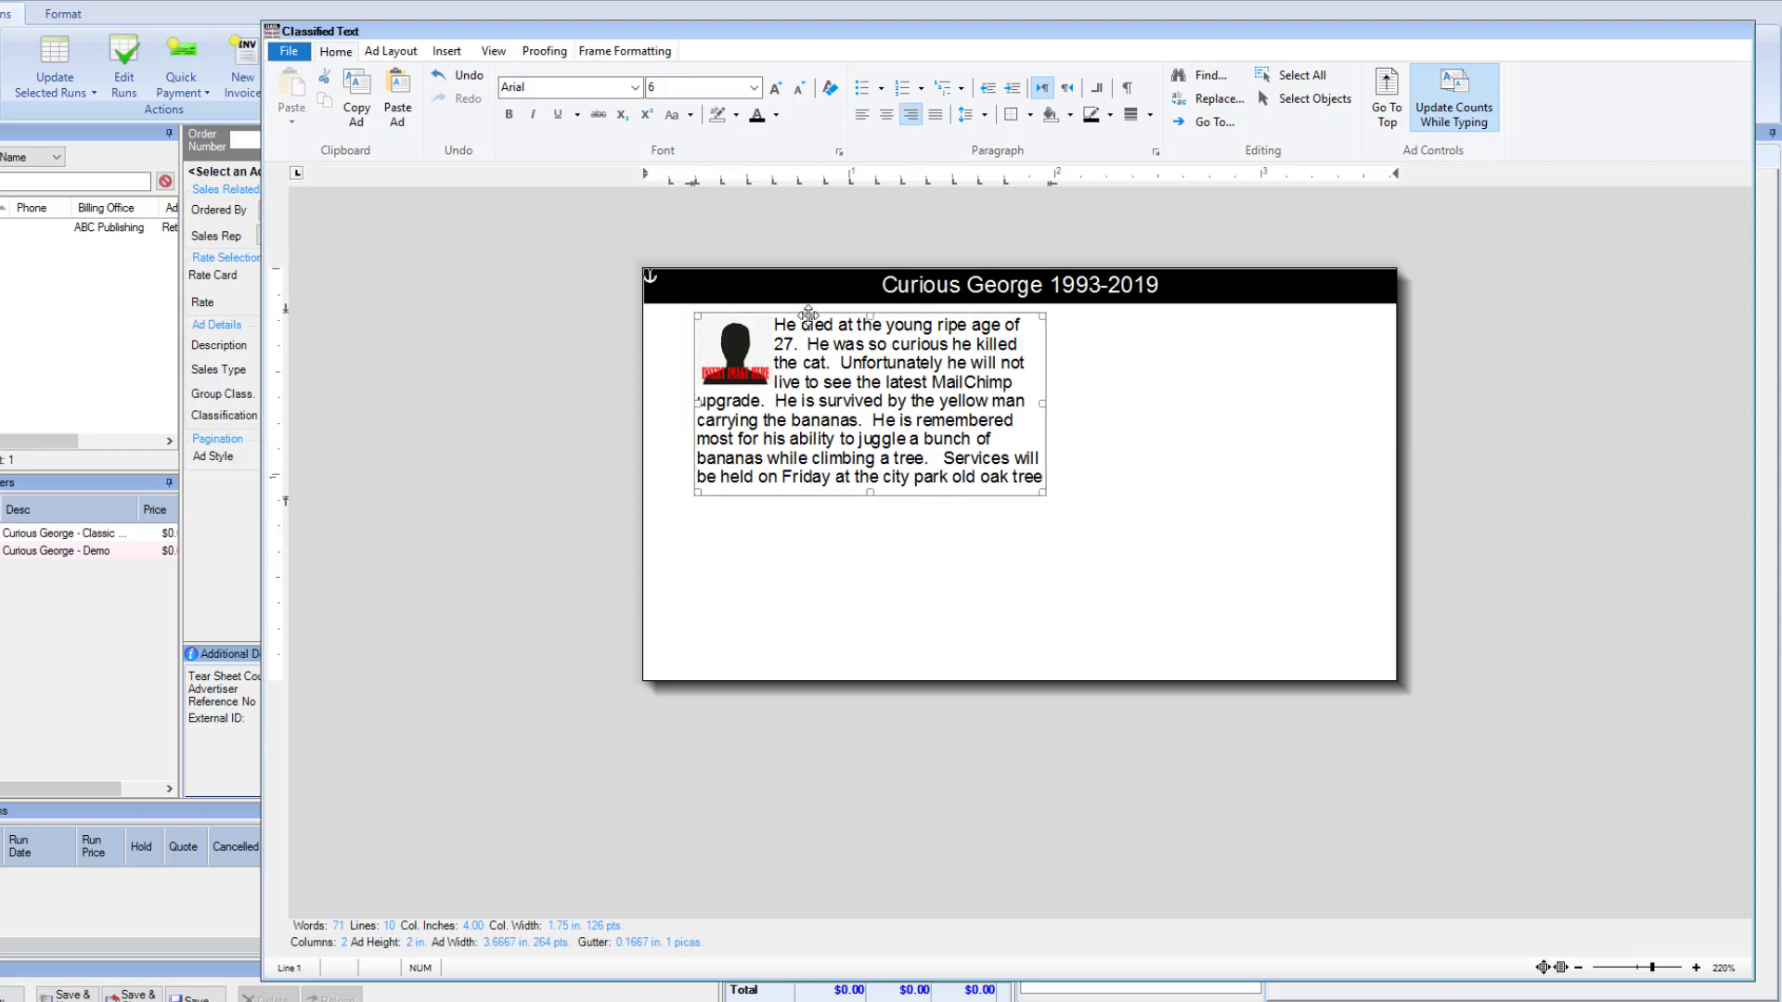
{"action": "left_click_drag", "start_coordinate": [808, 314], "coordinate": [1129, 312]}
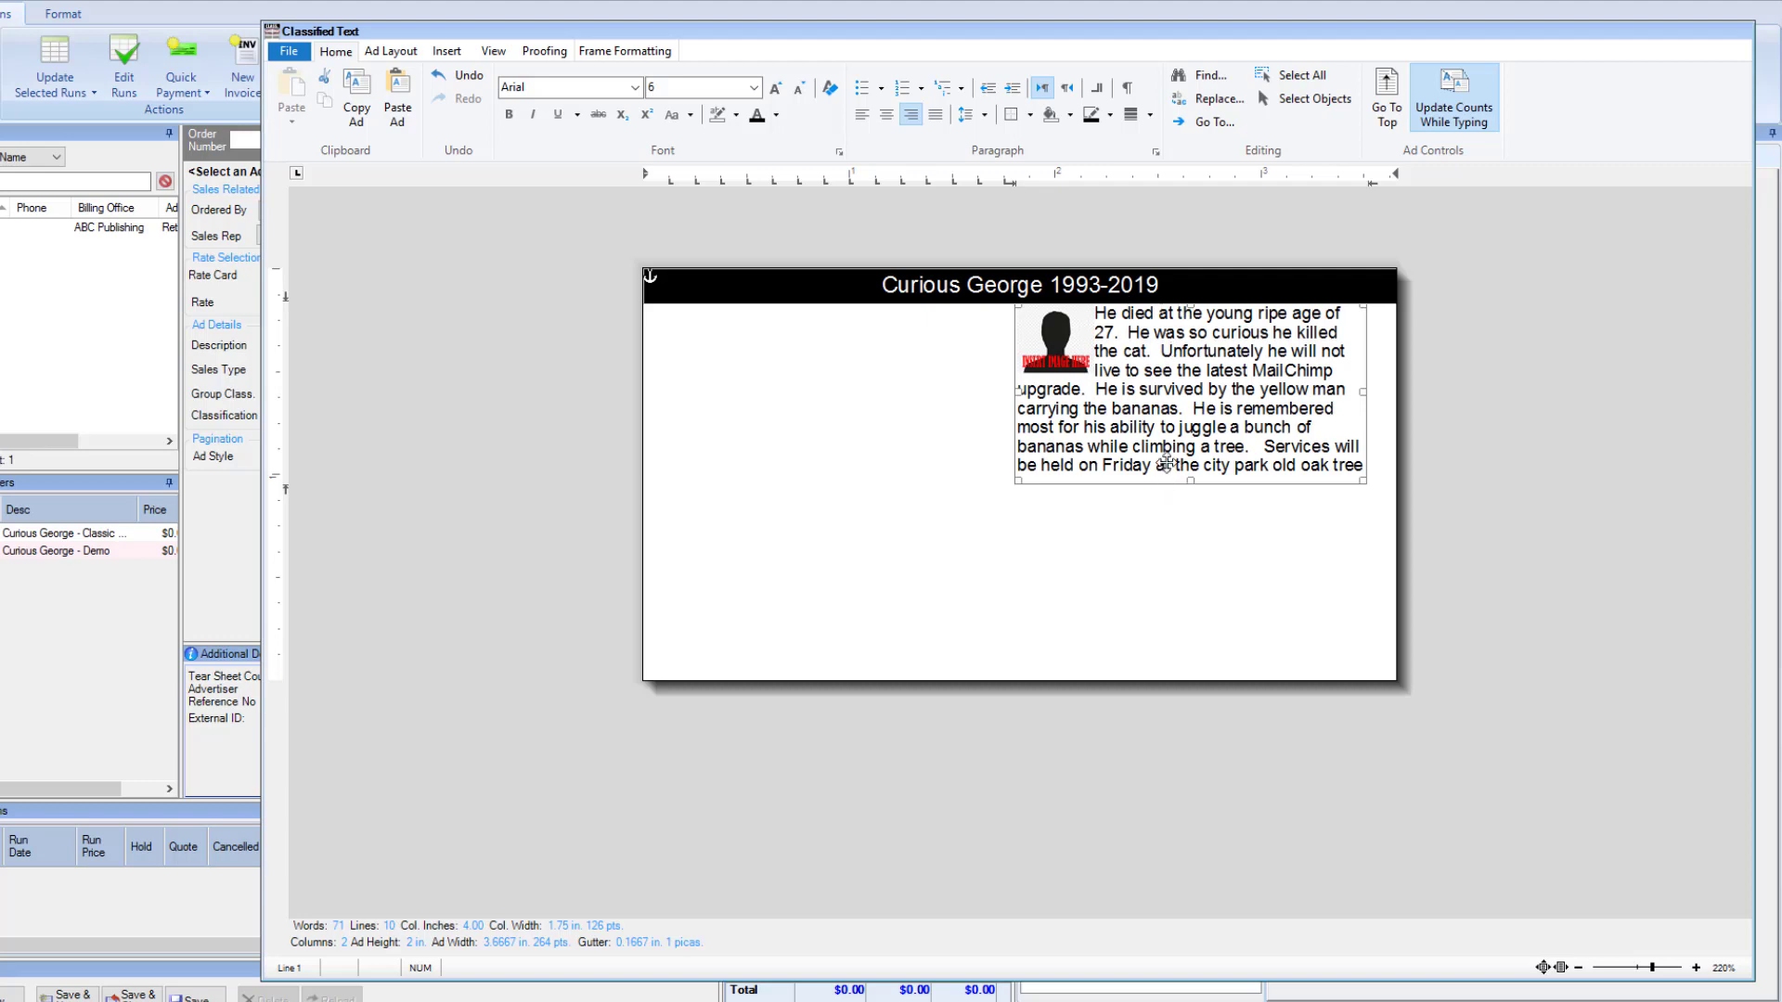
{"action": "mouse_move", "coordinate": [1166, 473]}
{"action": "left_mouse_down"}
{"action": "mouse_move", "coordinate": [1171, 440]}
{"action": "mouse_move", "coordinate": [1173, 502]}
{"action": "left_mouse_up"}
Step: Bring the obituary frame to the front of the other frames
{"action": "right_click", "coordinate": [1185, 418]}
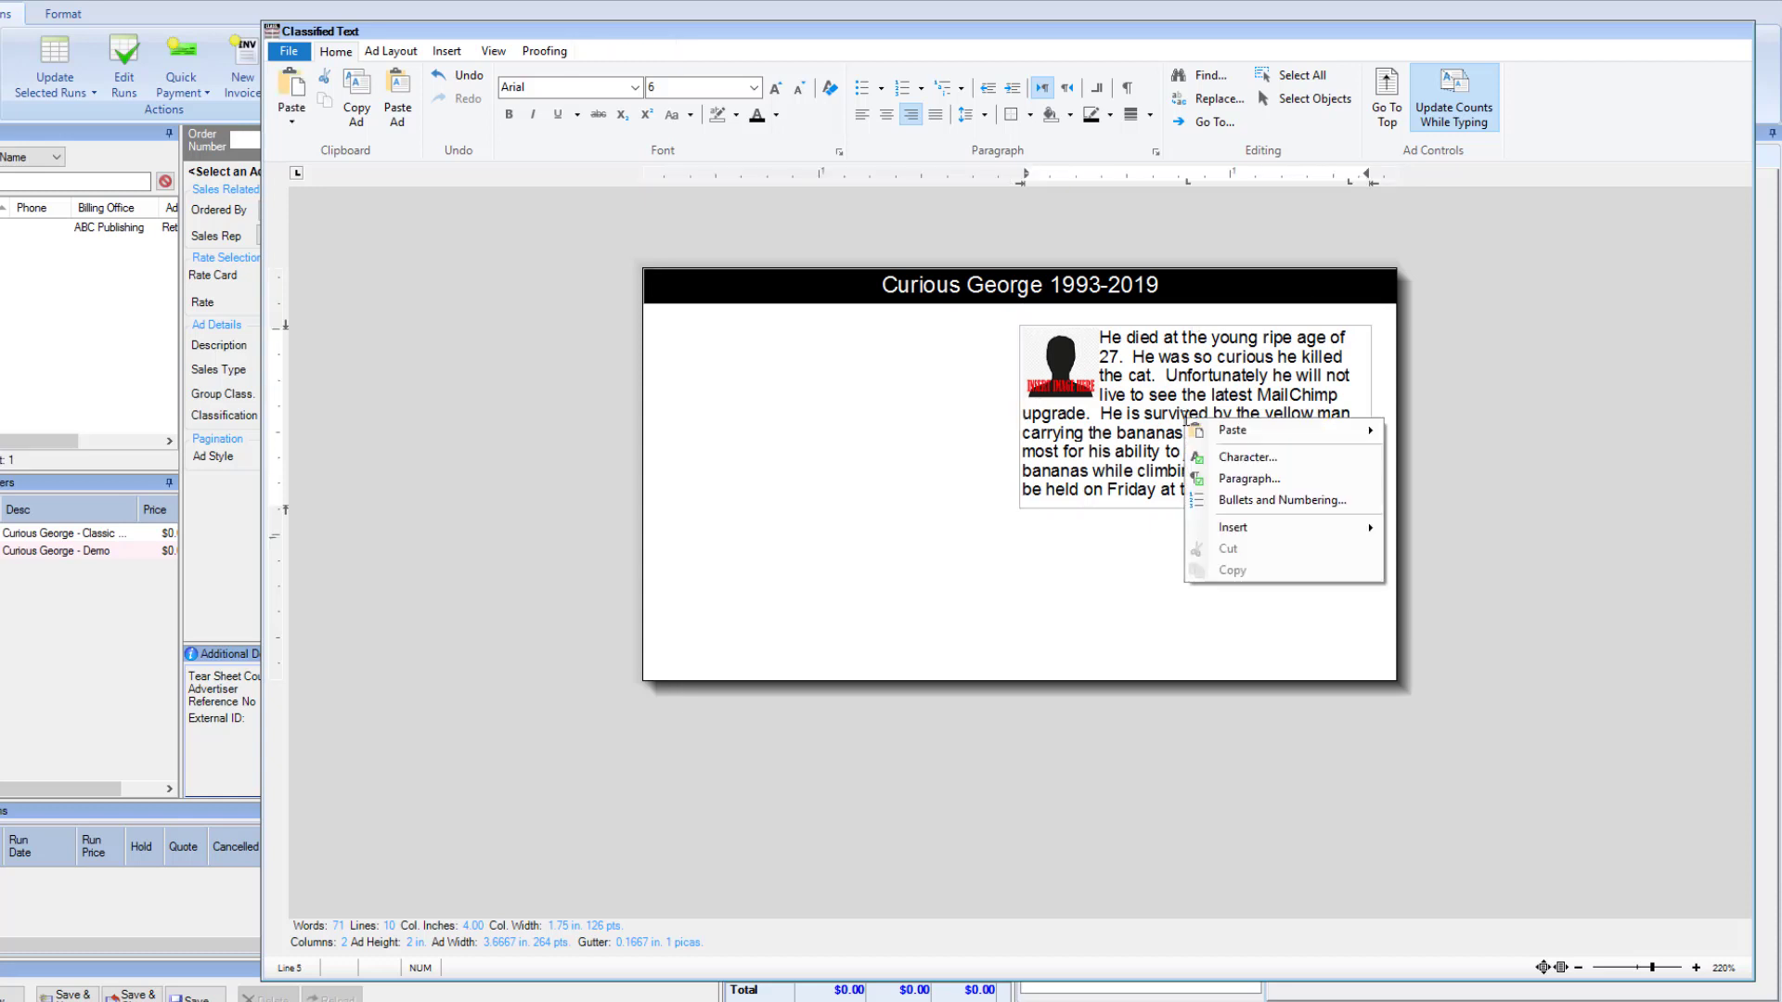
{"action": "left_click", "coordinate": [1191, 329]}
{"action": "right_click", "coordinate": [1193, 329]}
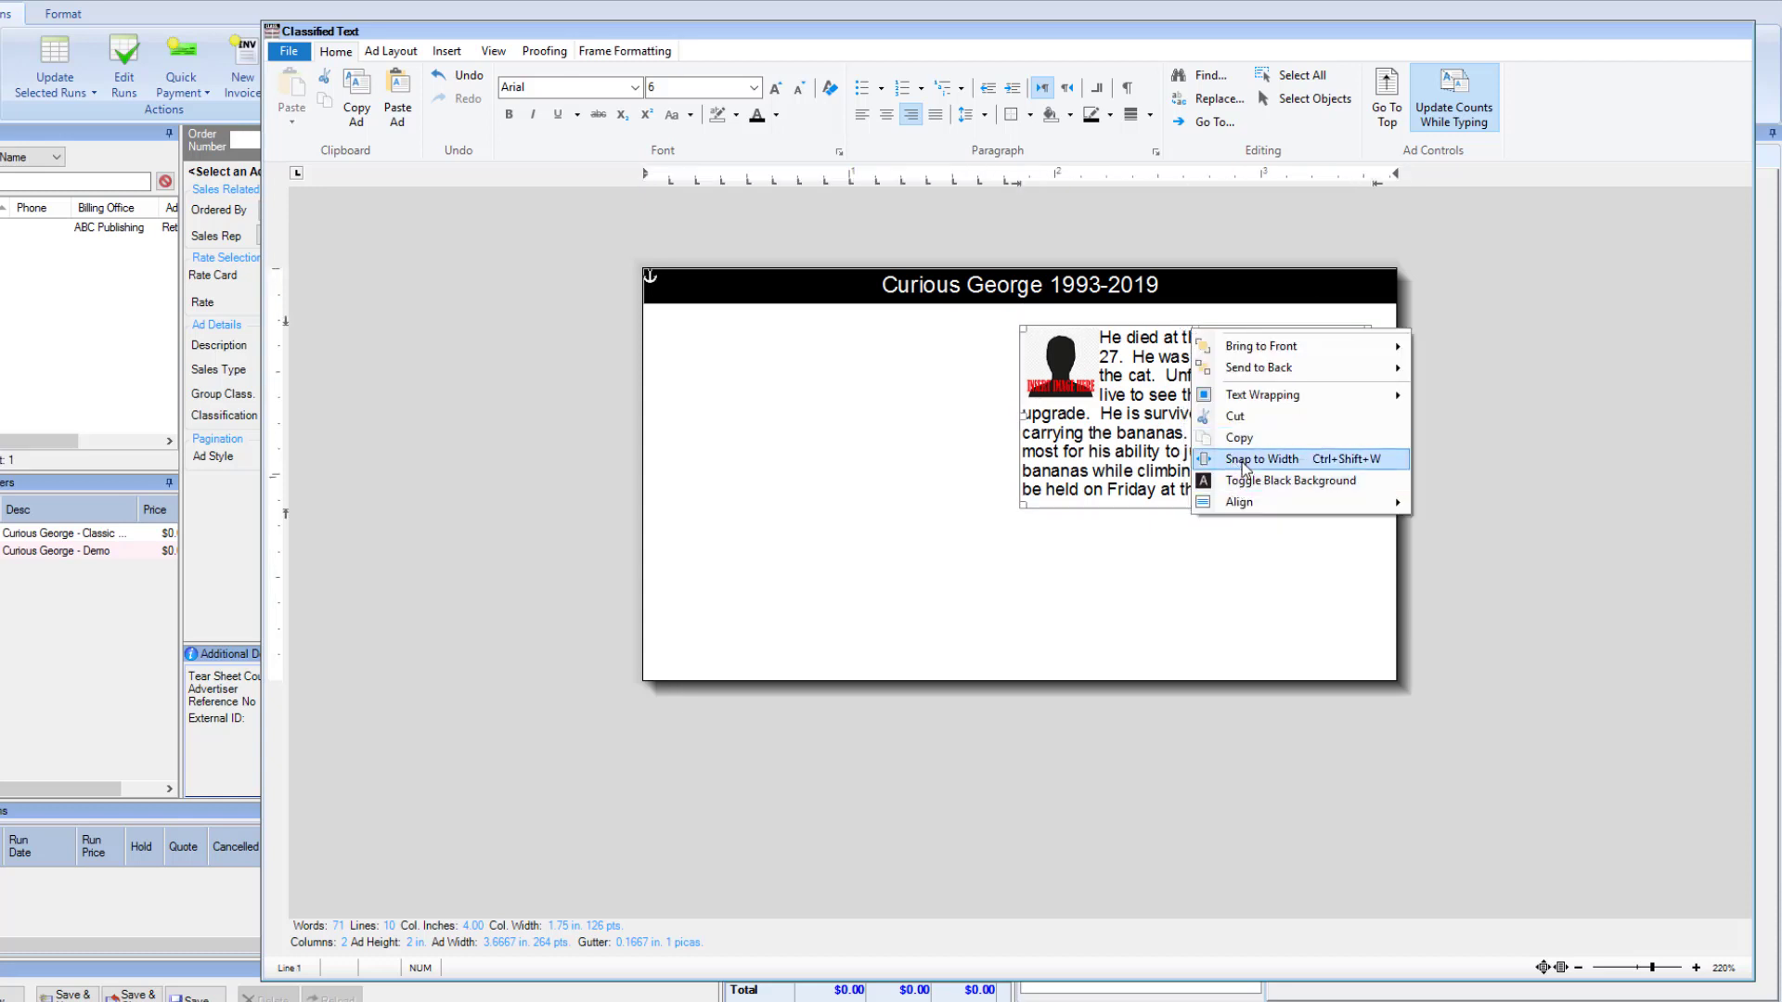
{"action": "mouse_move", "coordinate": [1253, 351]}
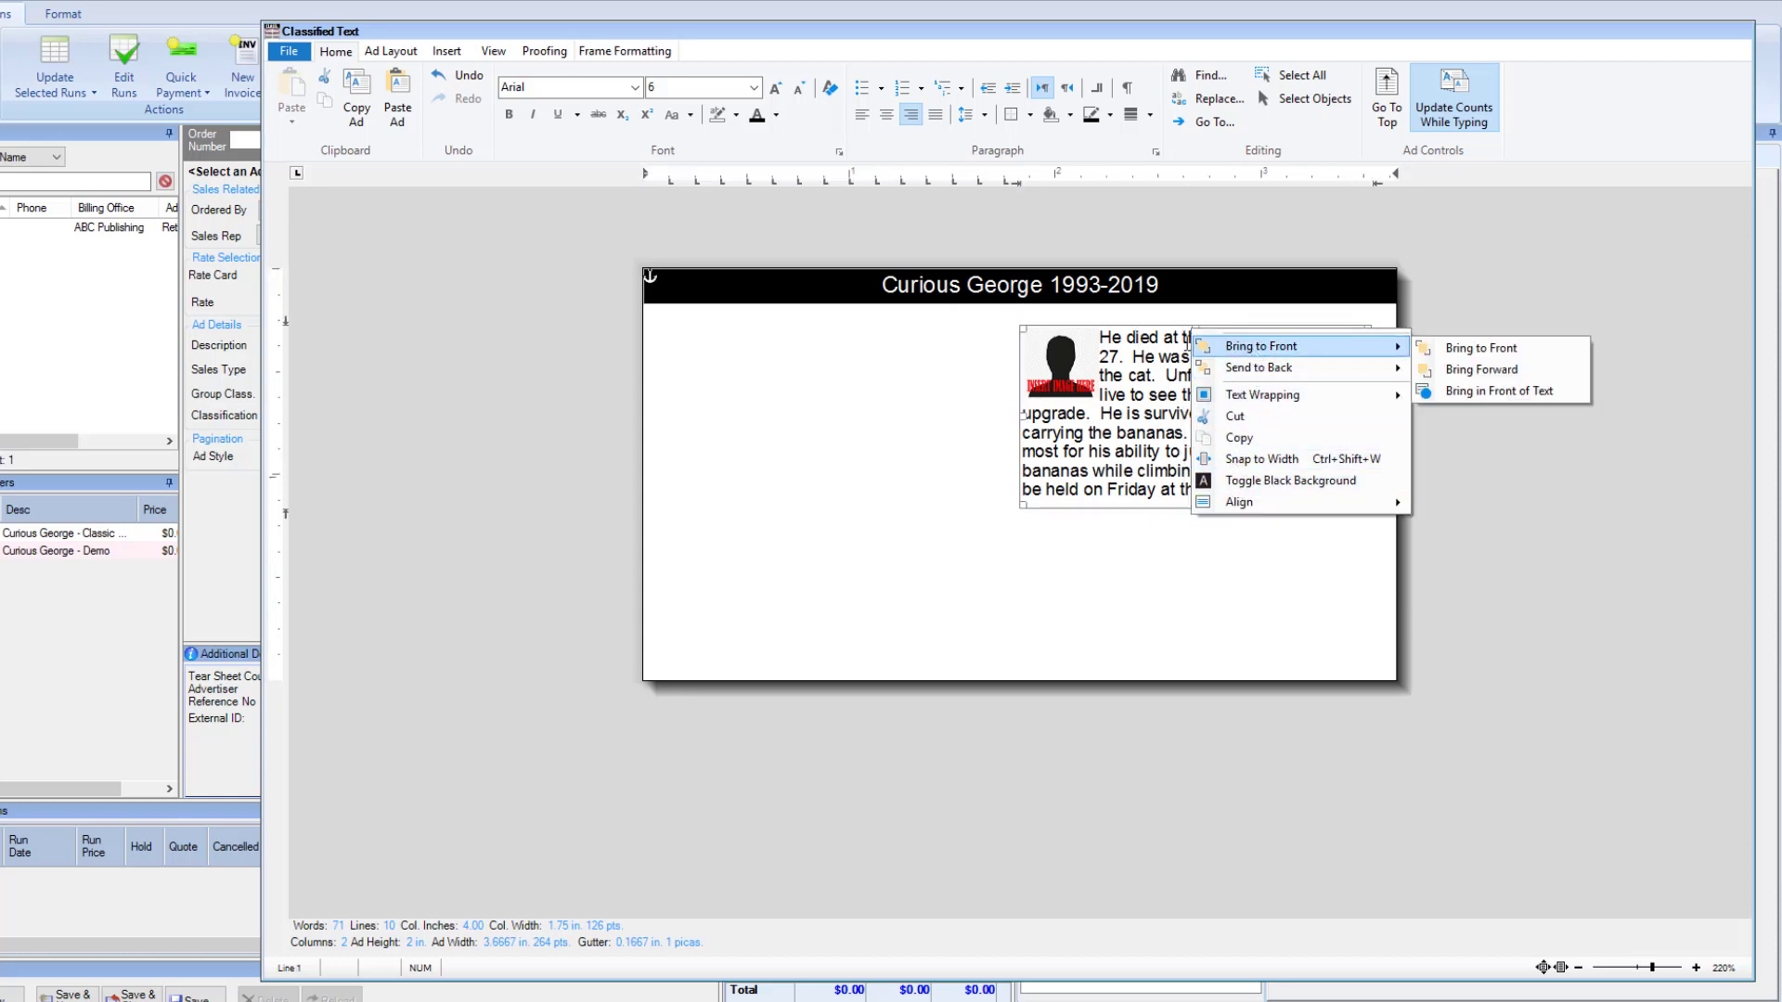
{"action": "left_click", "coordinate": [1482, 350]}
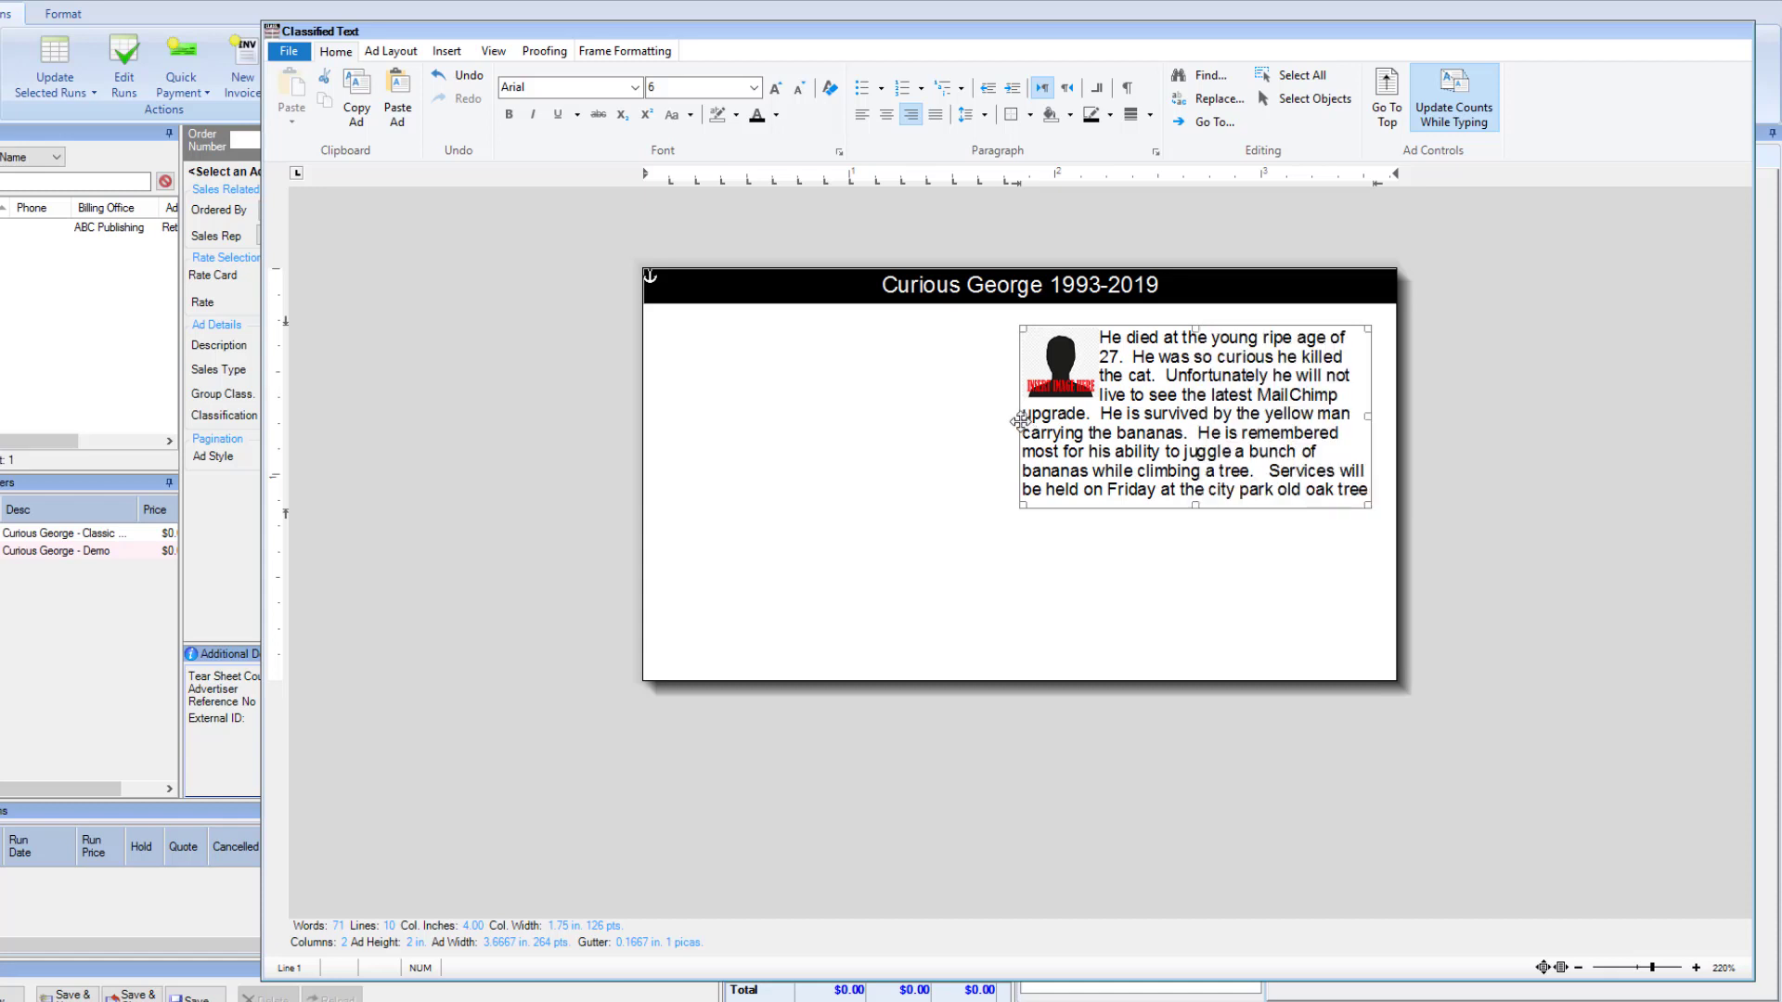
Step: Narrow the obituary frame to about 1.1 inches, lengthen it to fit its text, and reposition it right of center below the heading
{"action": "left_click_drag", "start_coordinate": [1023, 416], "coordinate": [1151, 396]}
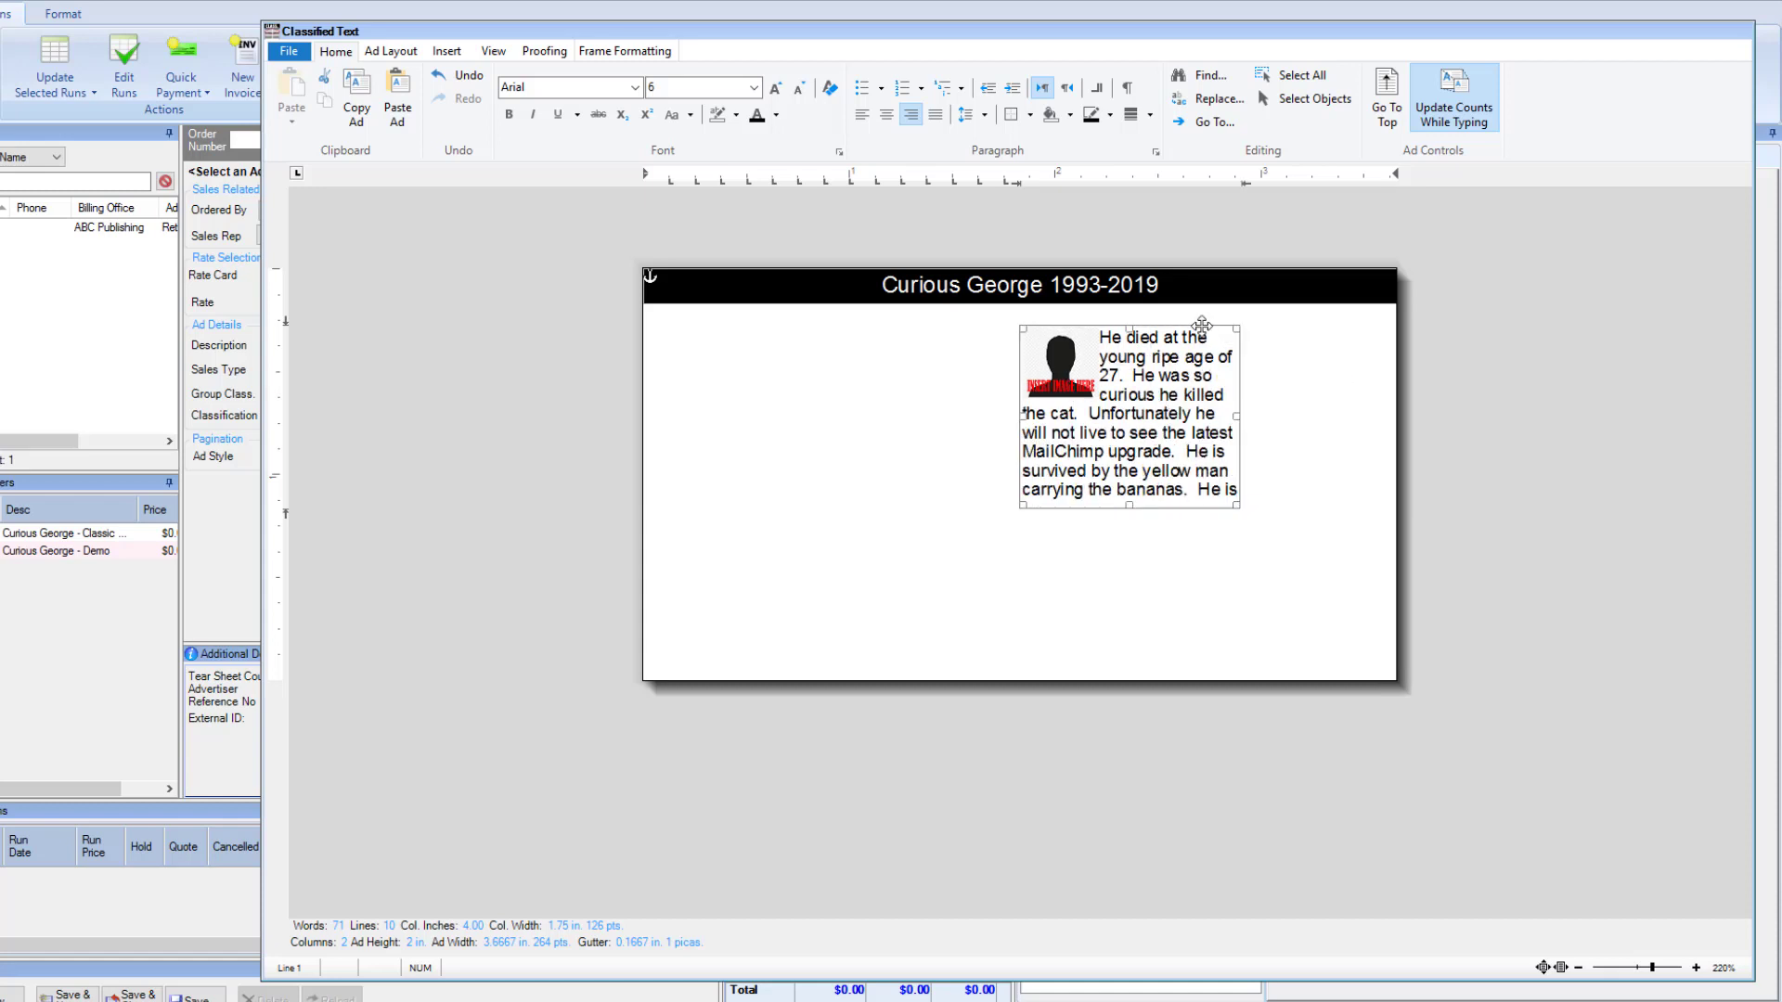
{"action": "left_click_drag", "start_coordinate": [1206, 337], "coordinate": [1367, 273]}
{"action": "left_click", "coordinate": [1281, 453]}
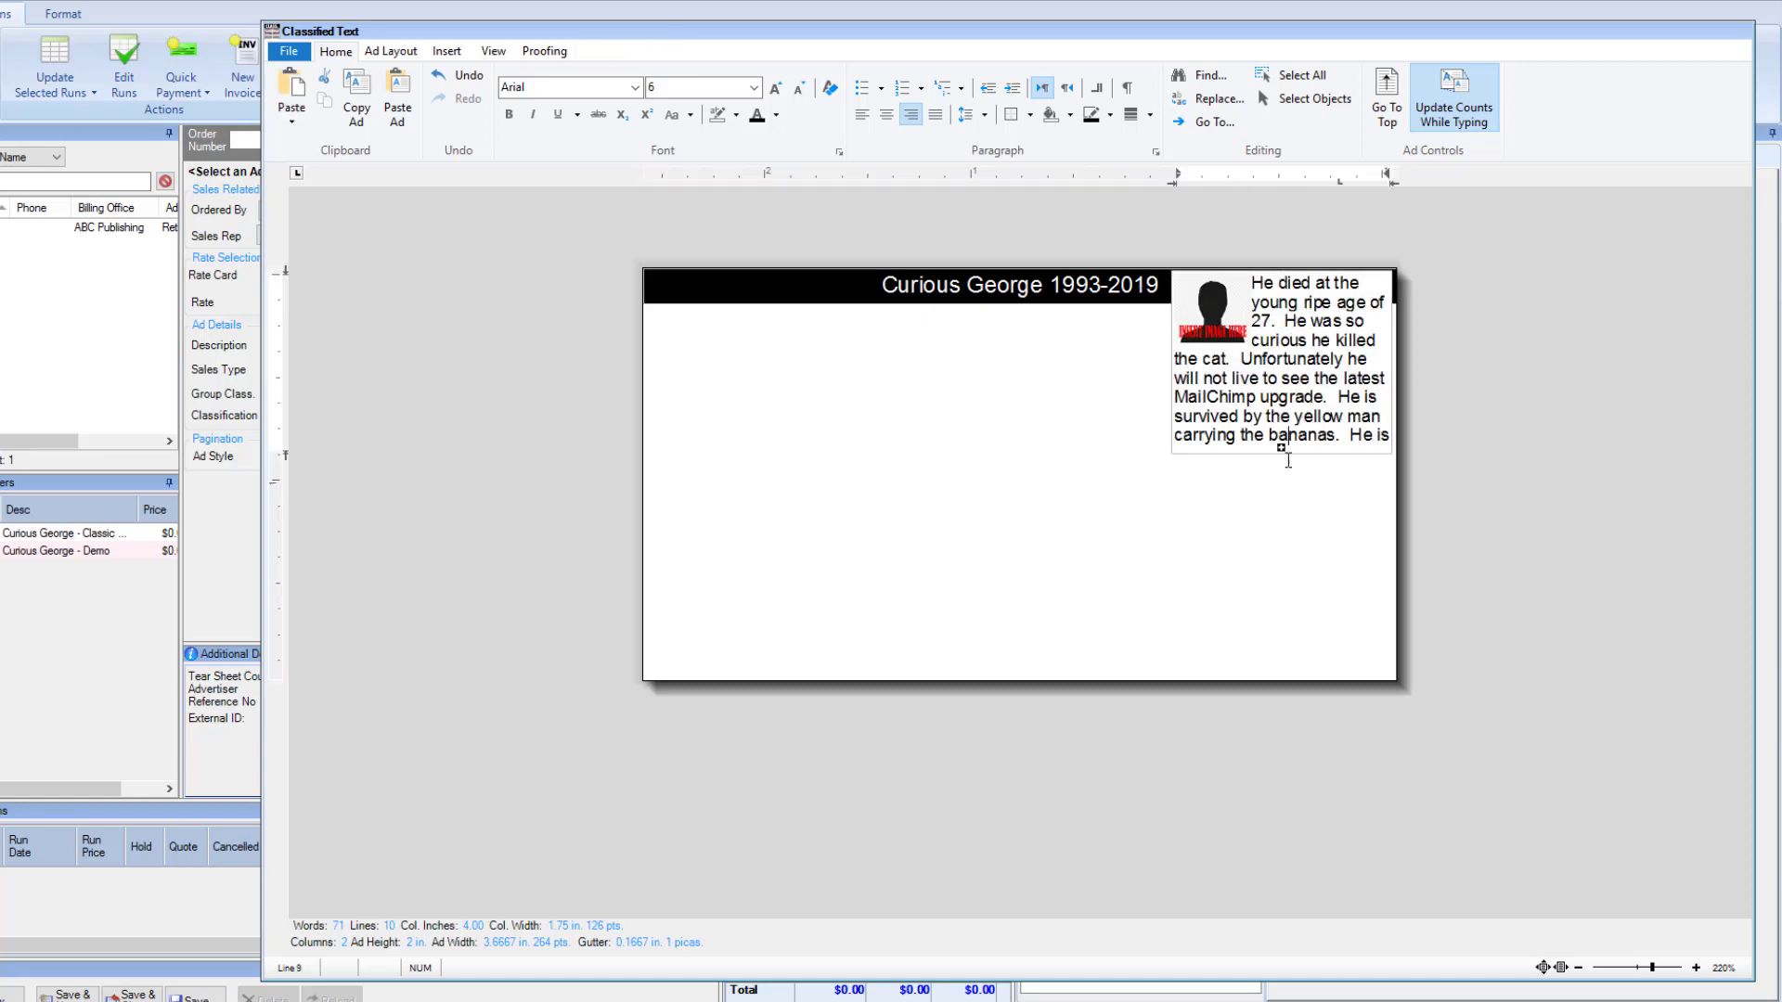
{"action": "left_click_drag", "start_coordinate": [1282, 452], "coordinate": [1281, 566]}
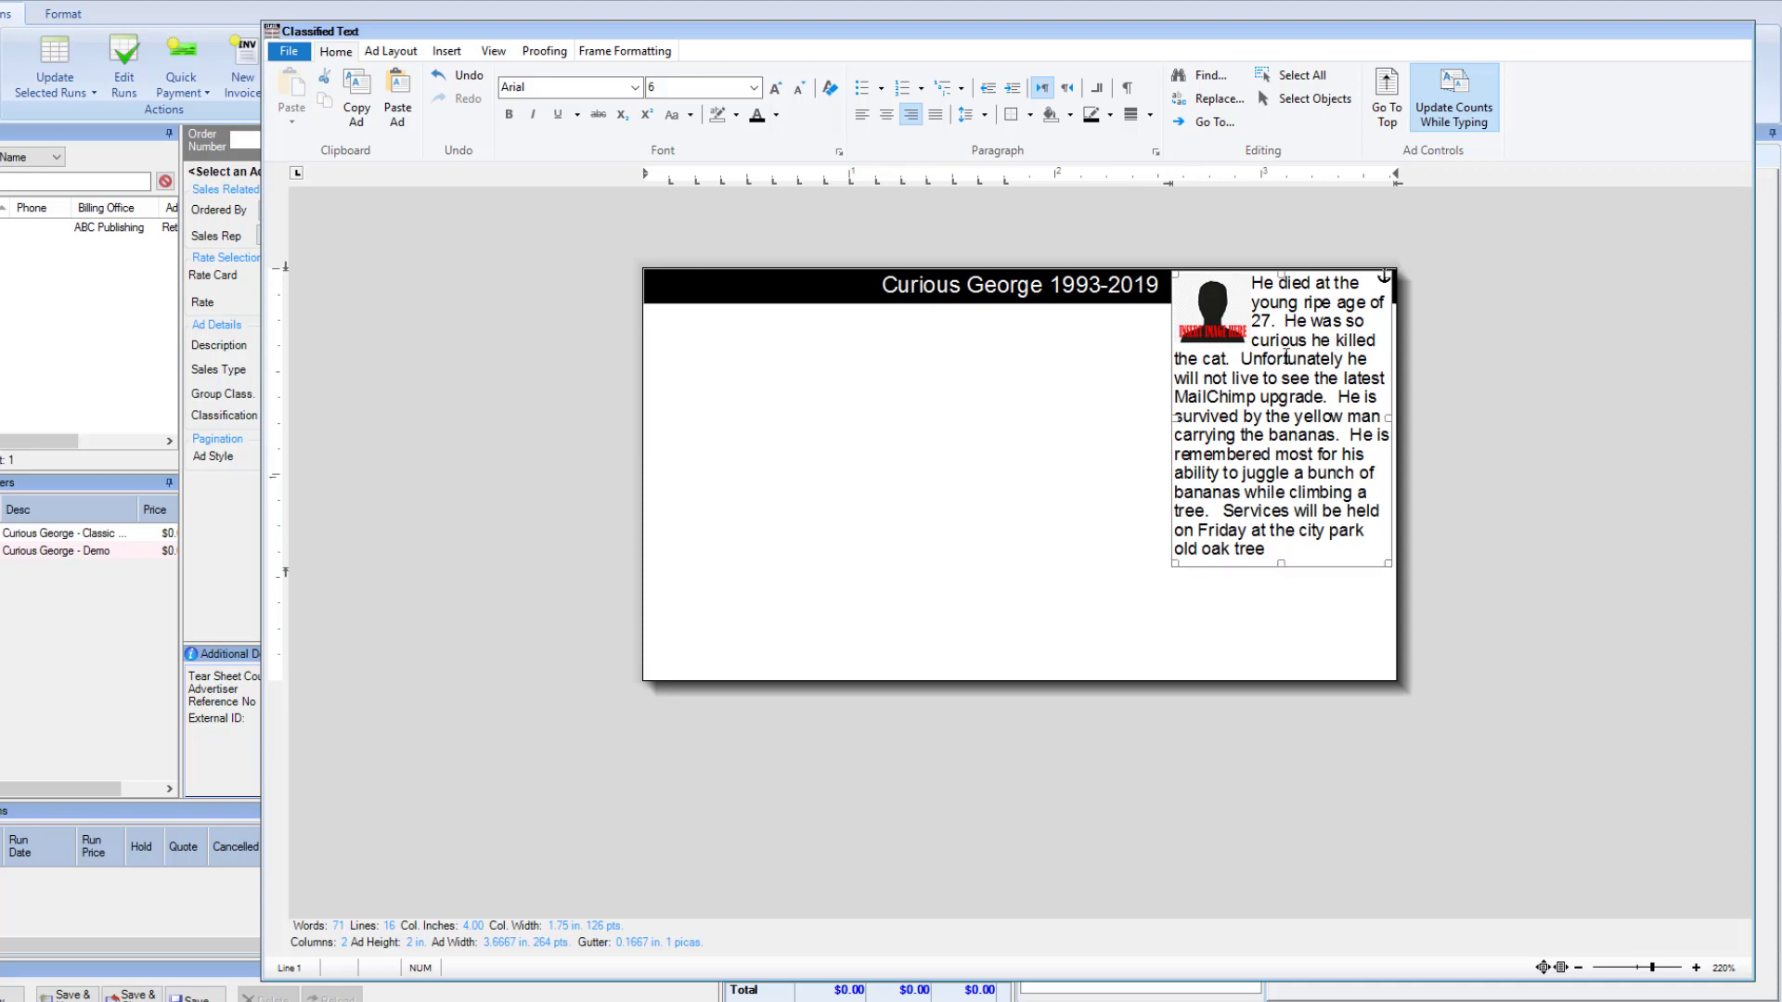
{"action": "left_click_drag", "start_coordinate": [1315, 274], "coordinate": [788, 308]}
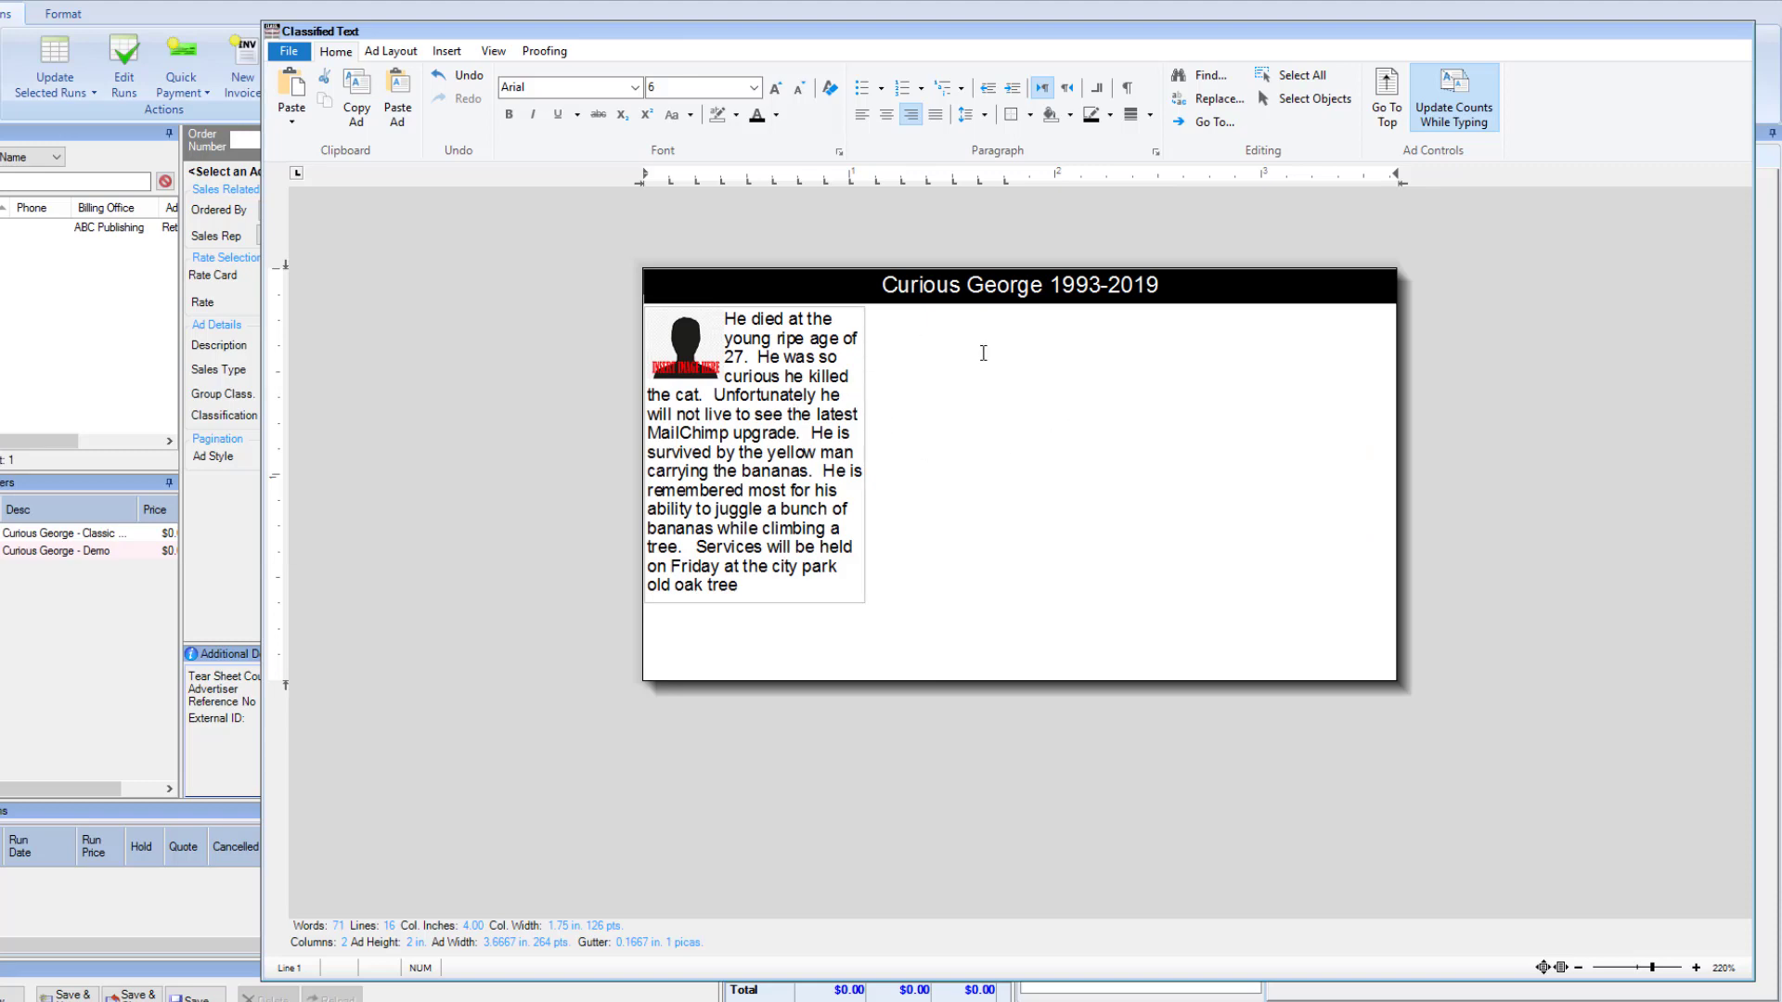
{"action": "left_click_drag", "start_coordinate": [834, 312], "coordinate": [1192, 340]}
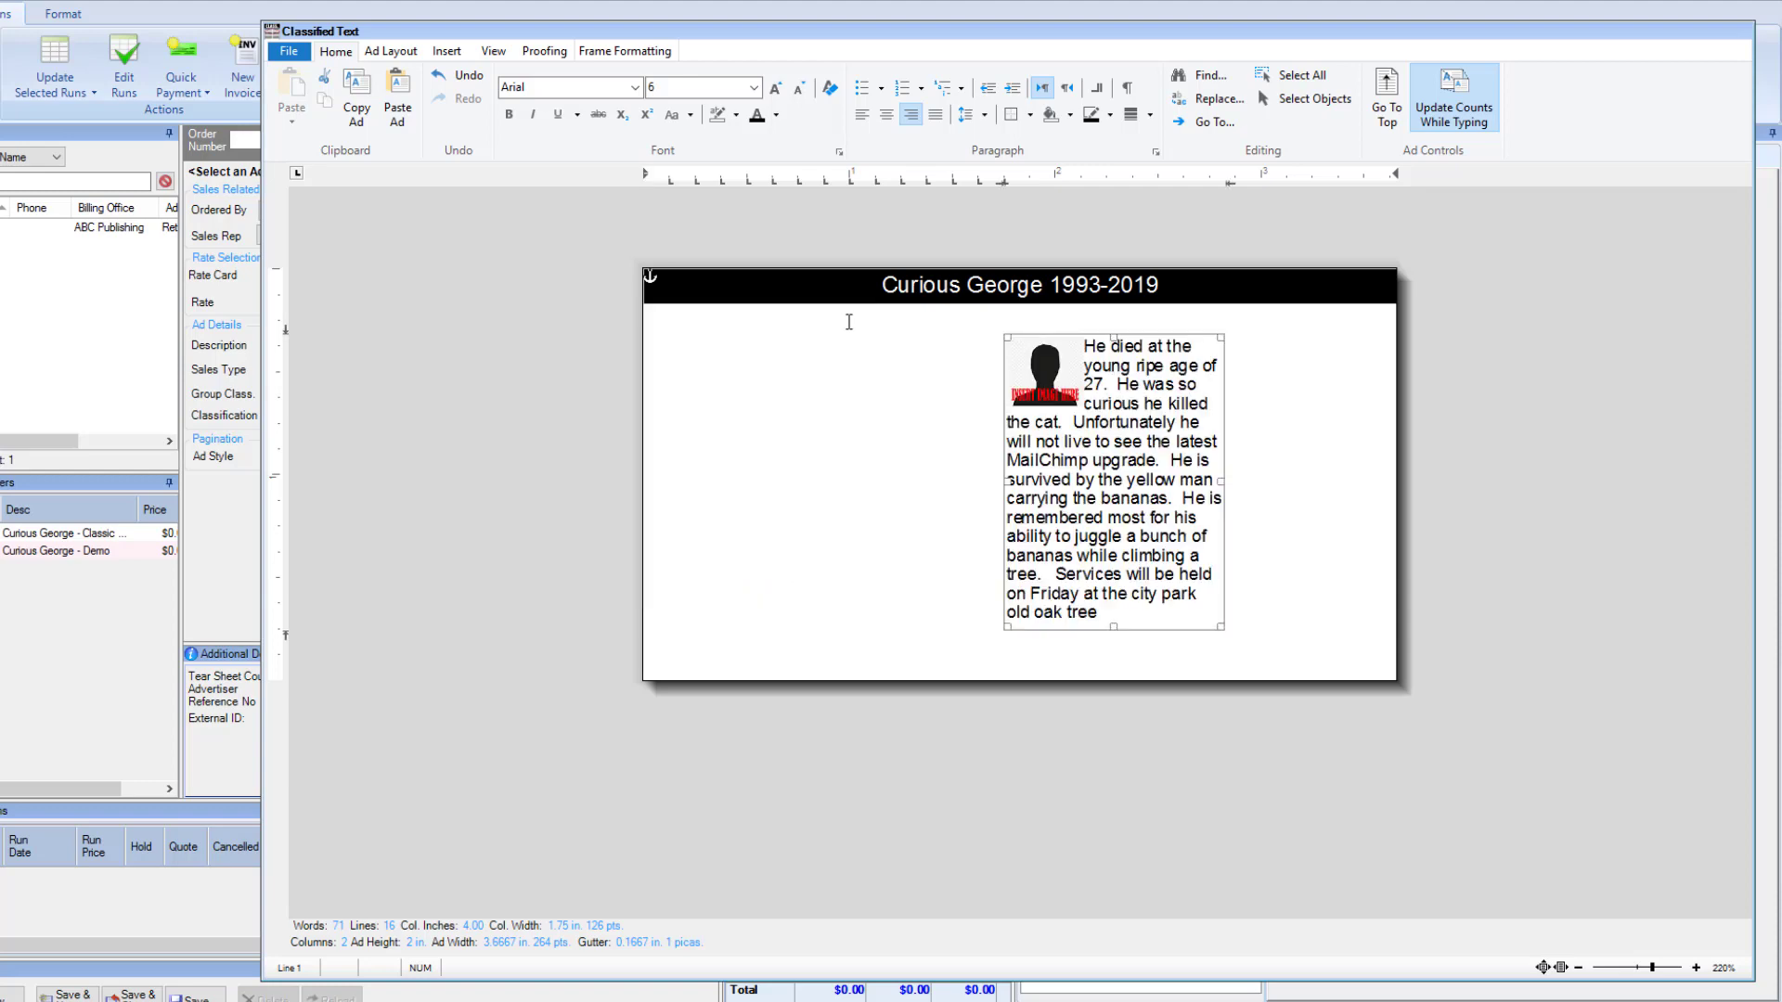
Step: Left-align the ad's main body using throwaway text, then replace that text with the copied obituary text
{"action": "type", "text": ";laskjfd;lkasjdf;ljas;lfaldfjasdf"}
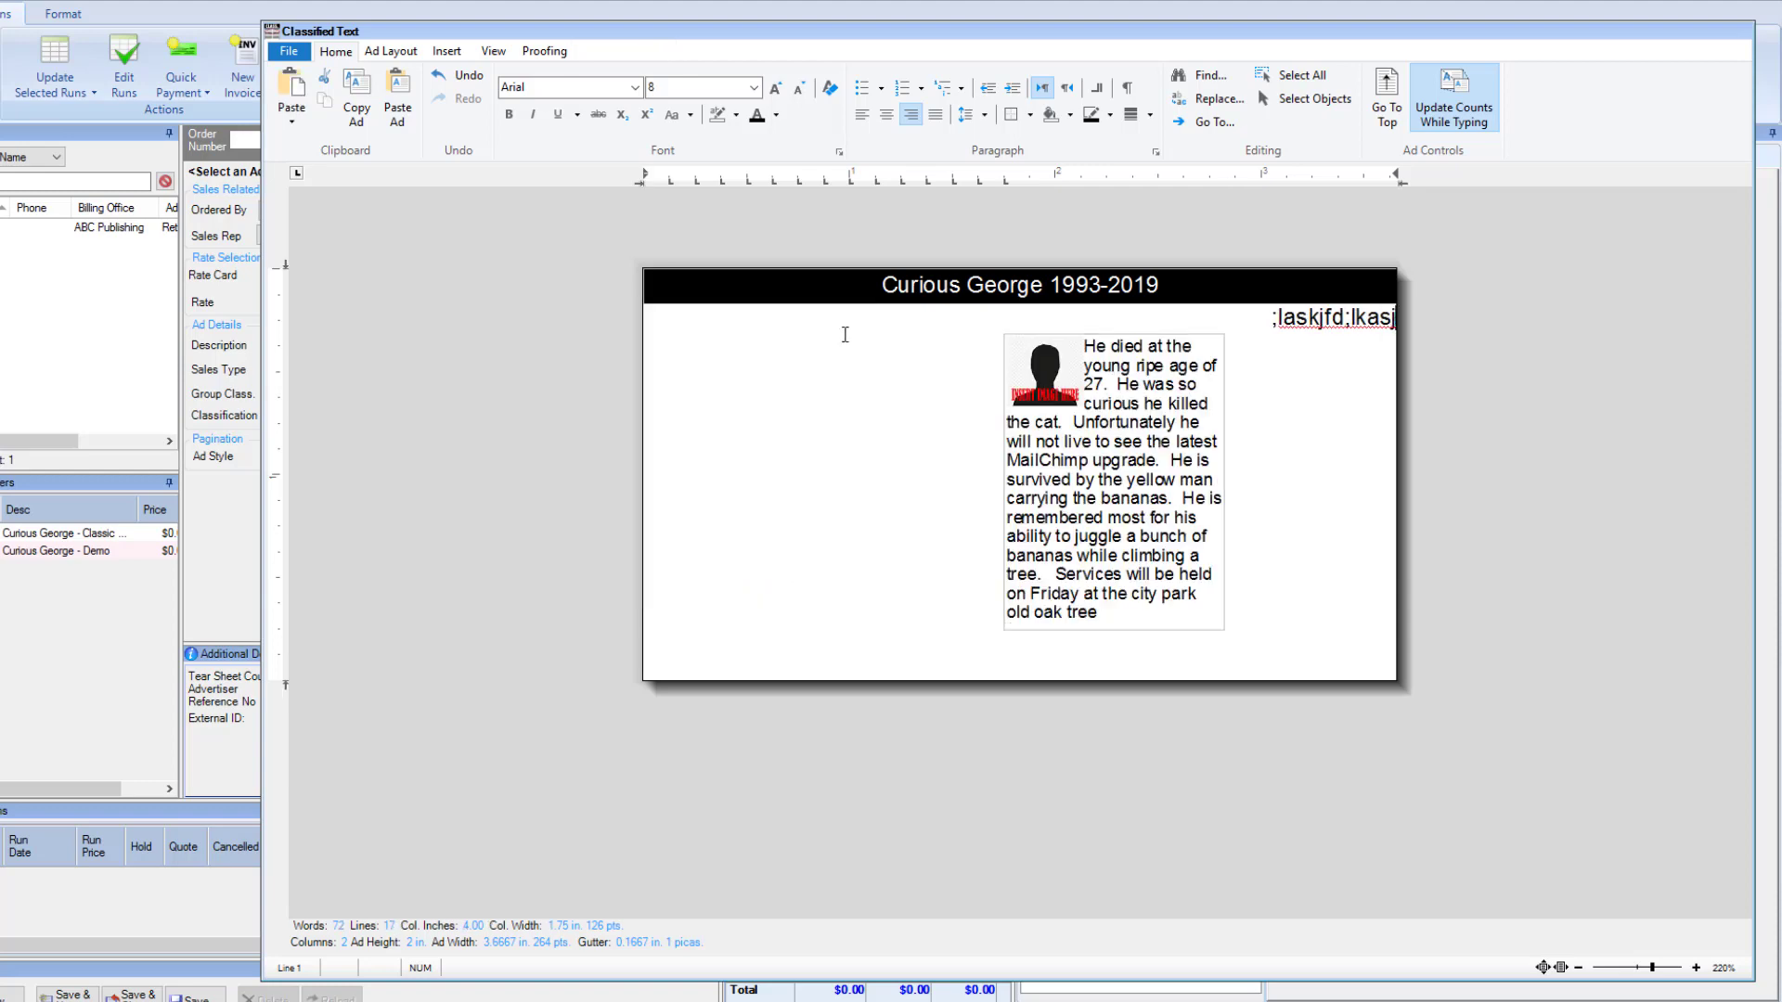
{"action": "left_click", "coordinate": [868, 118]}
{"action": "left_click_drag", "start_coordinate": [934, 317], "coordinate": [647, 327]}
{"action": "key", "text": "Delete"}
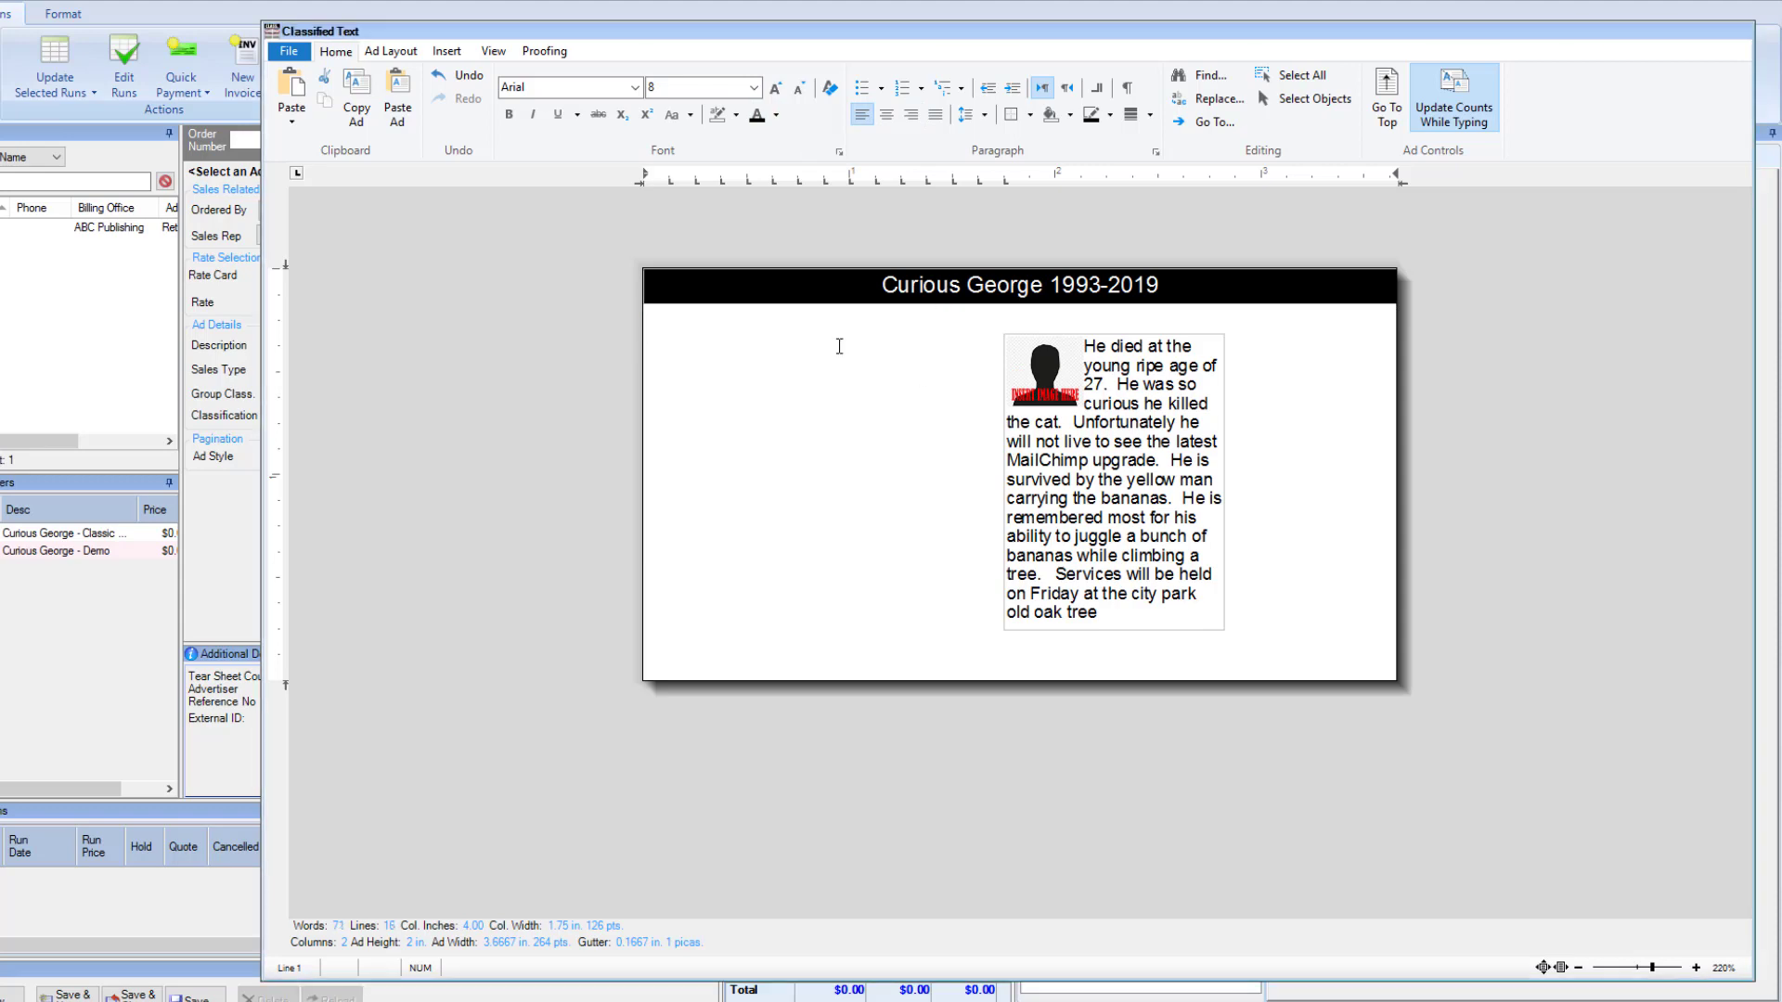
{"action": "key", "text": "ctrl+v"}
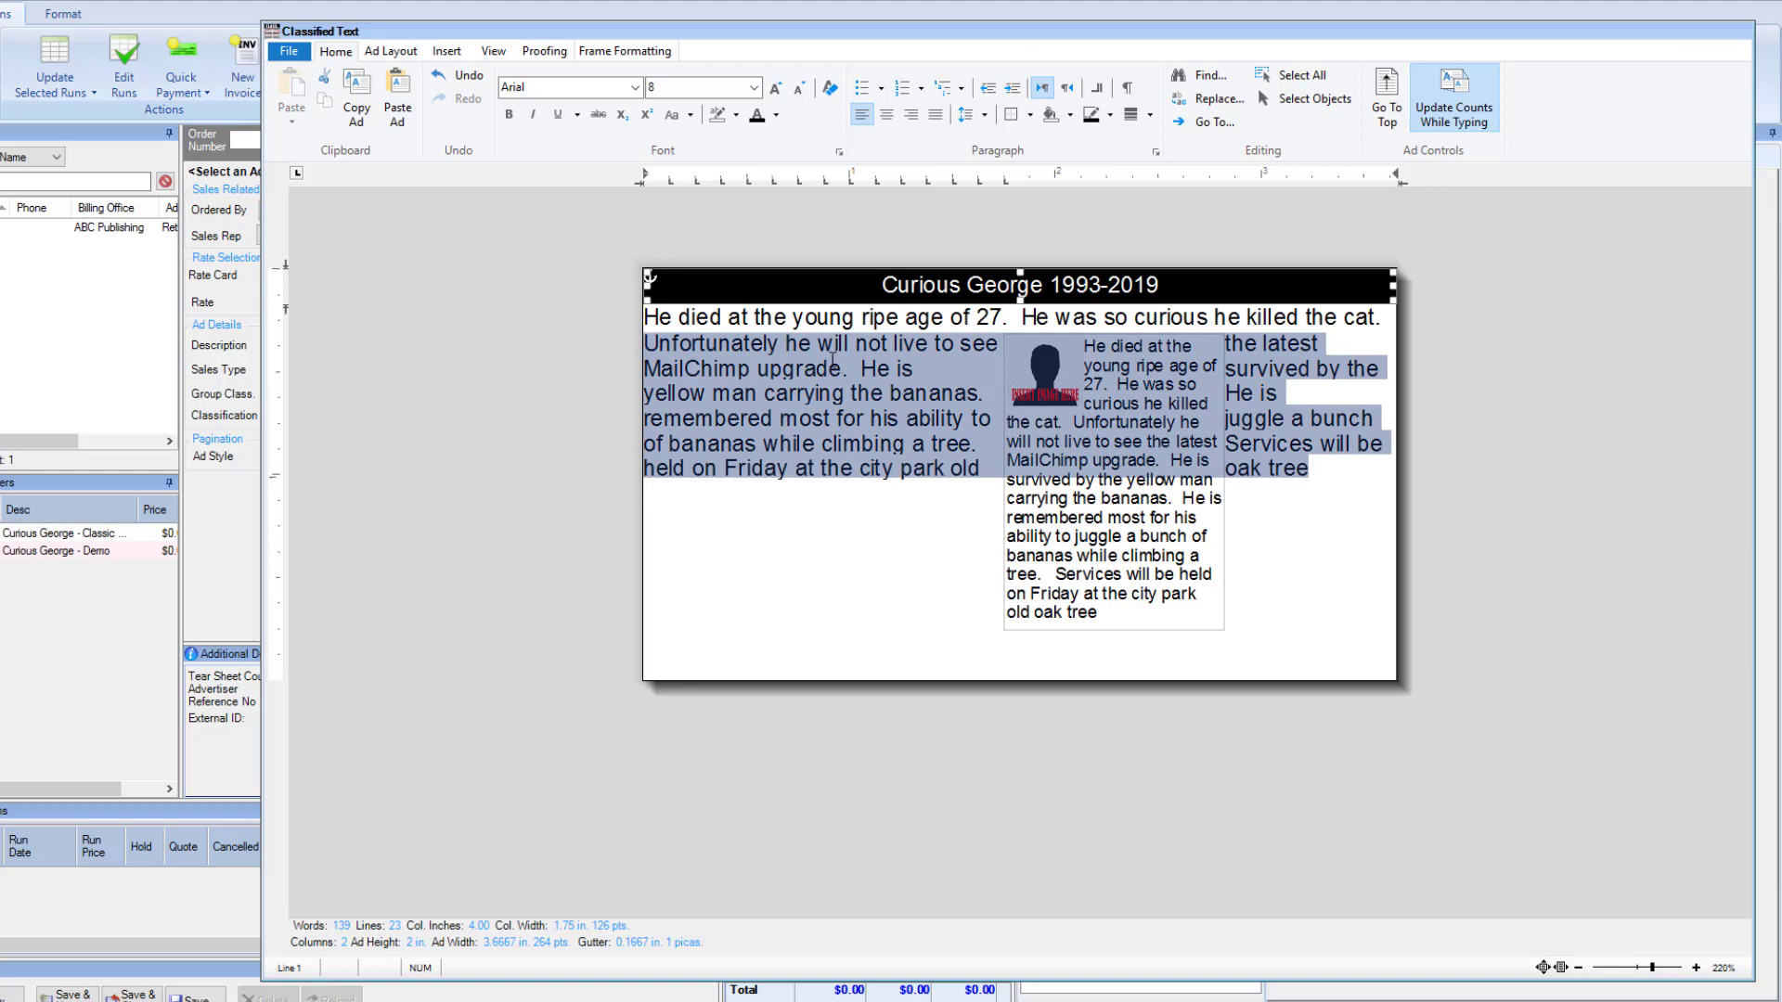
Step: Try sending the heading frame behind the text, and set its text wrapping to In Front of Text
{"action": "left_click", "coordinate": [688, 301]}
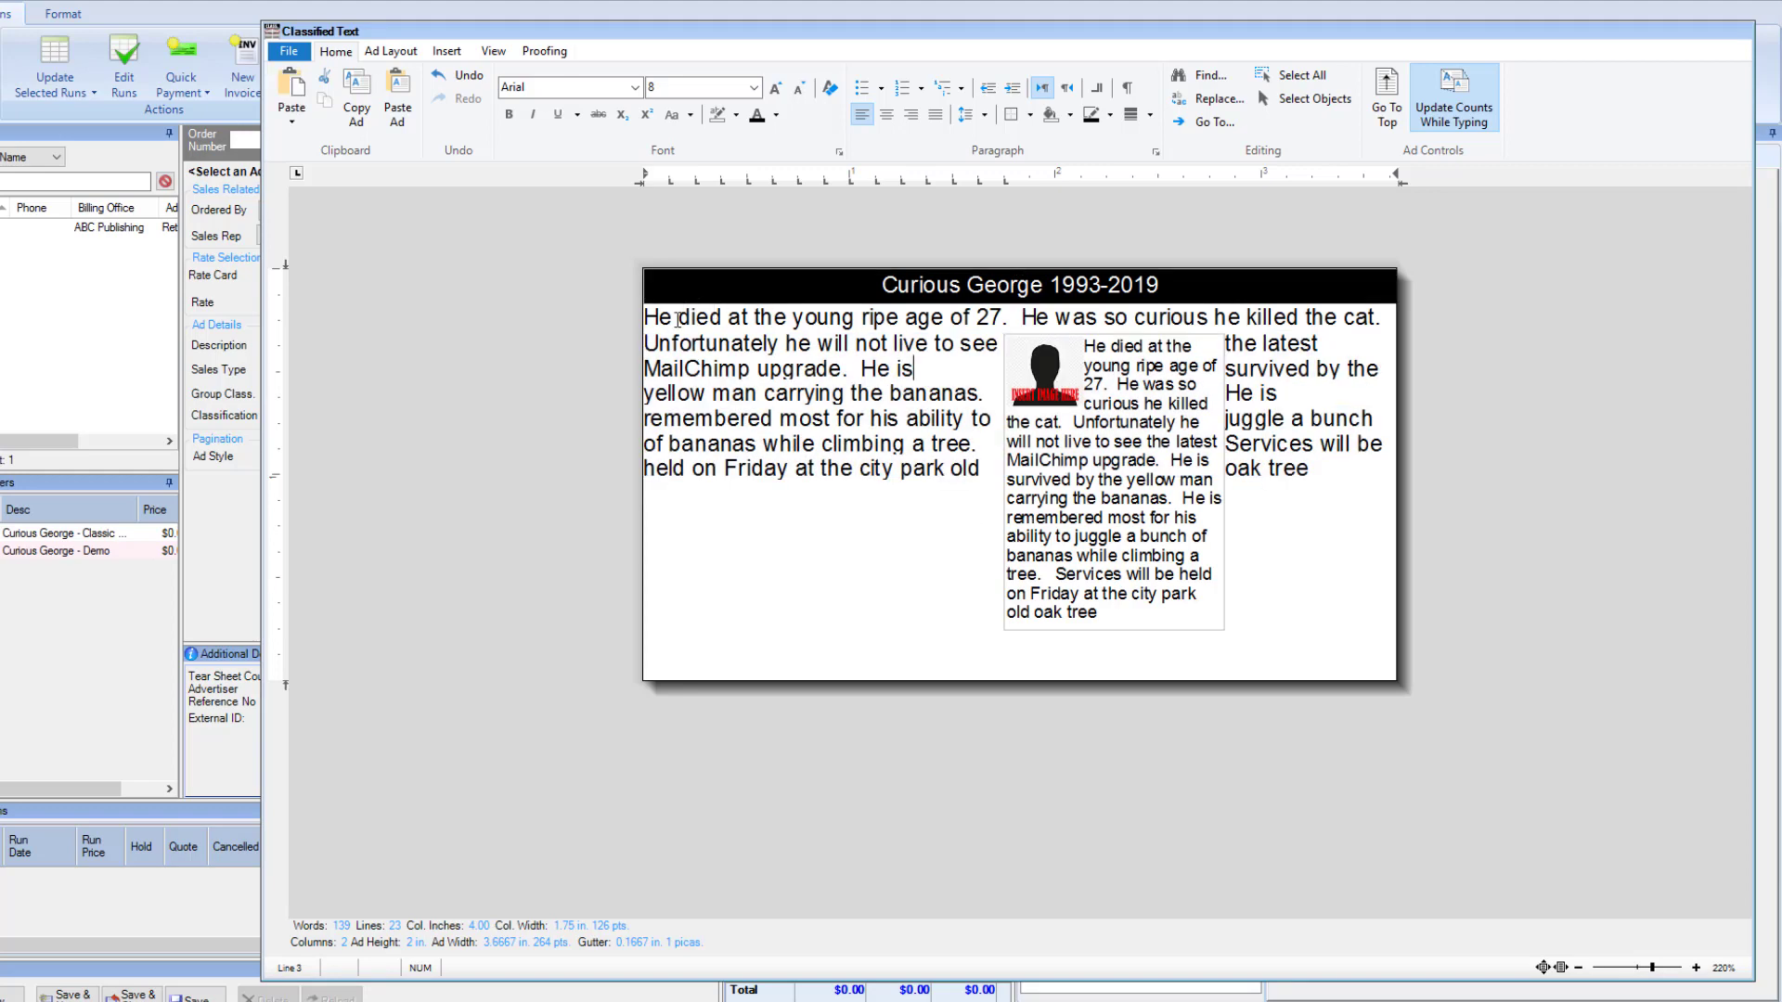
{"action": "right_click", "coordinate": [768, 306]}
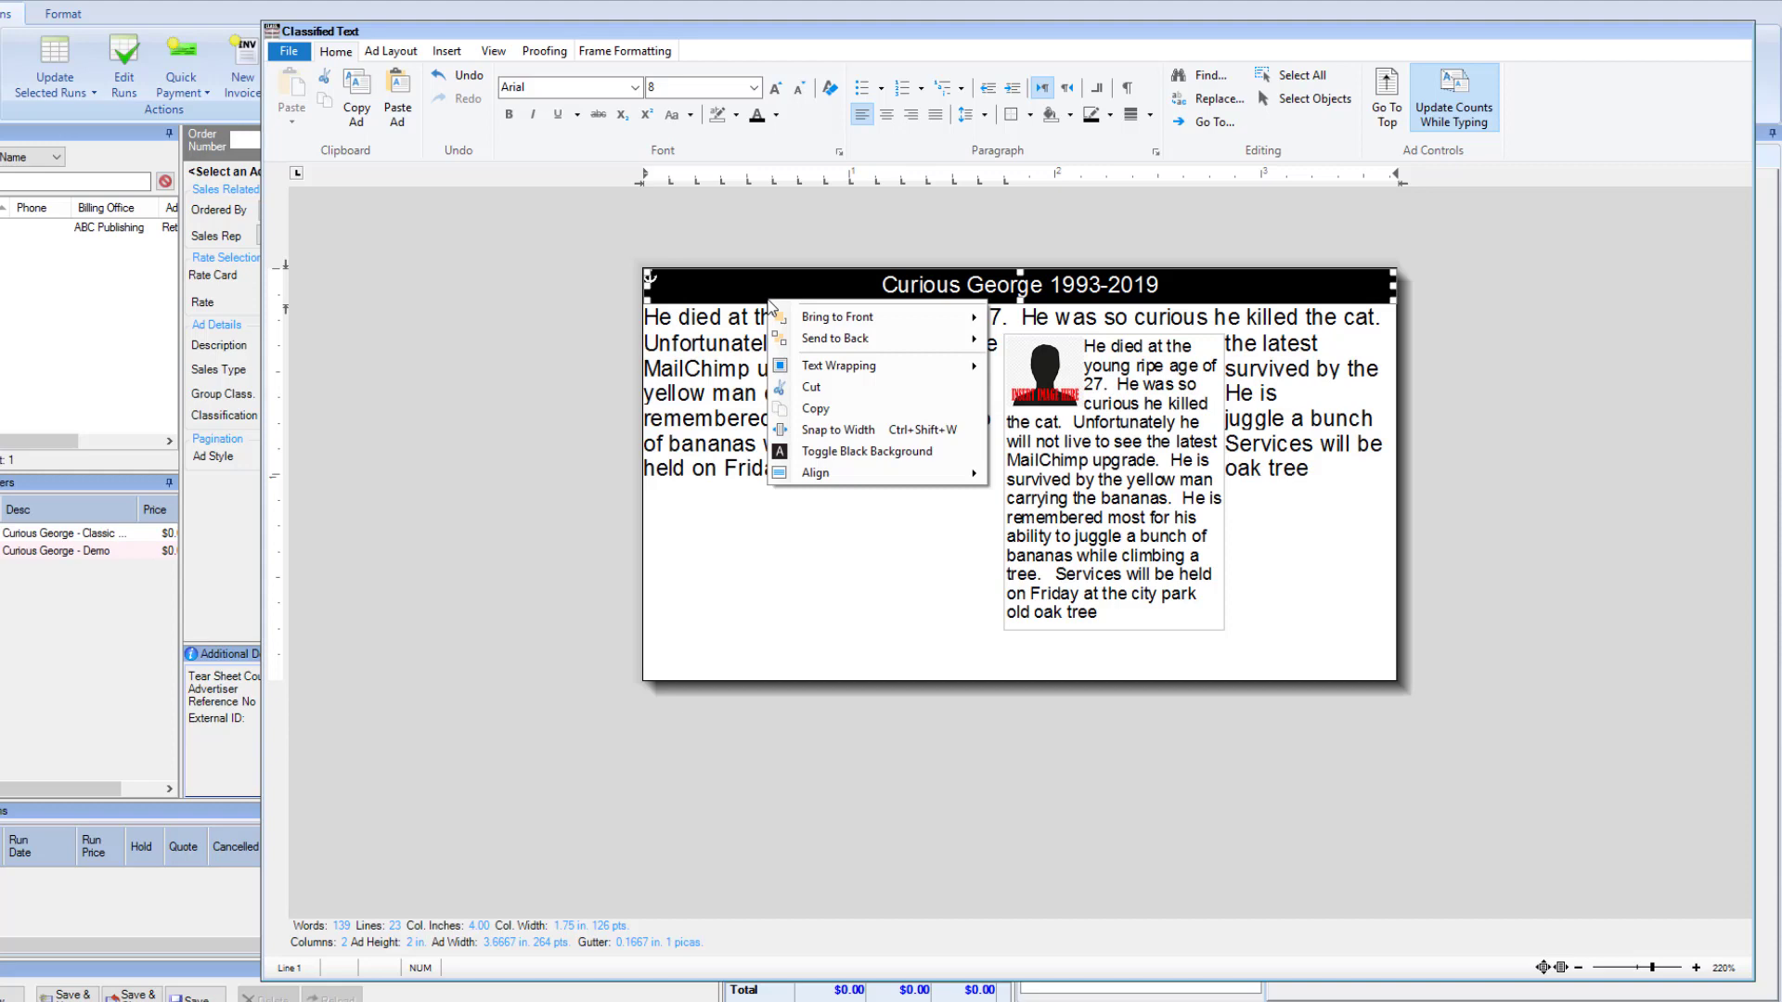
{"action": "mouse_move", "coordinate": [821, 342]}
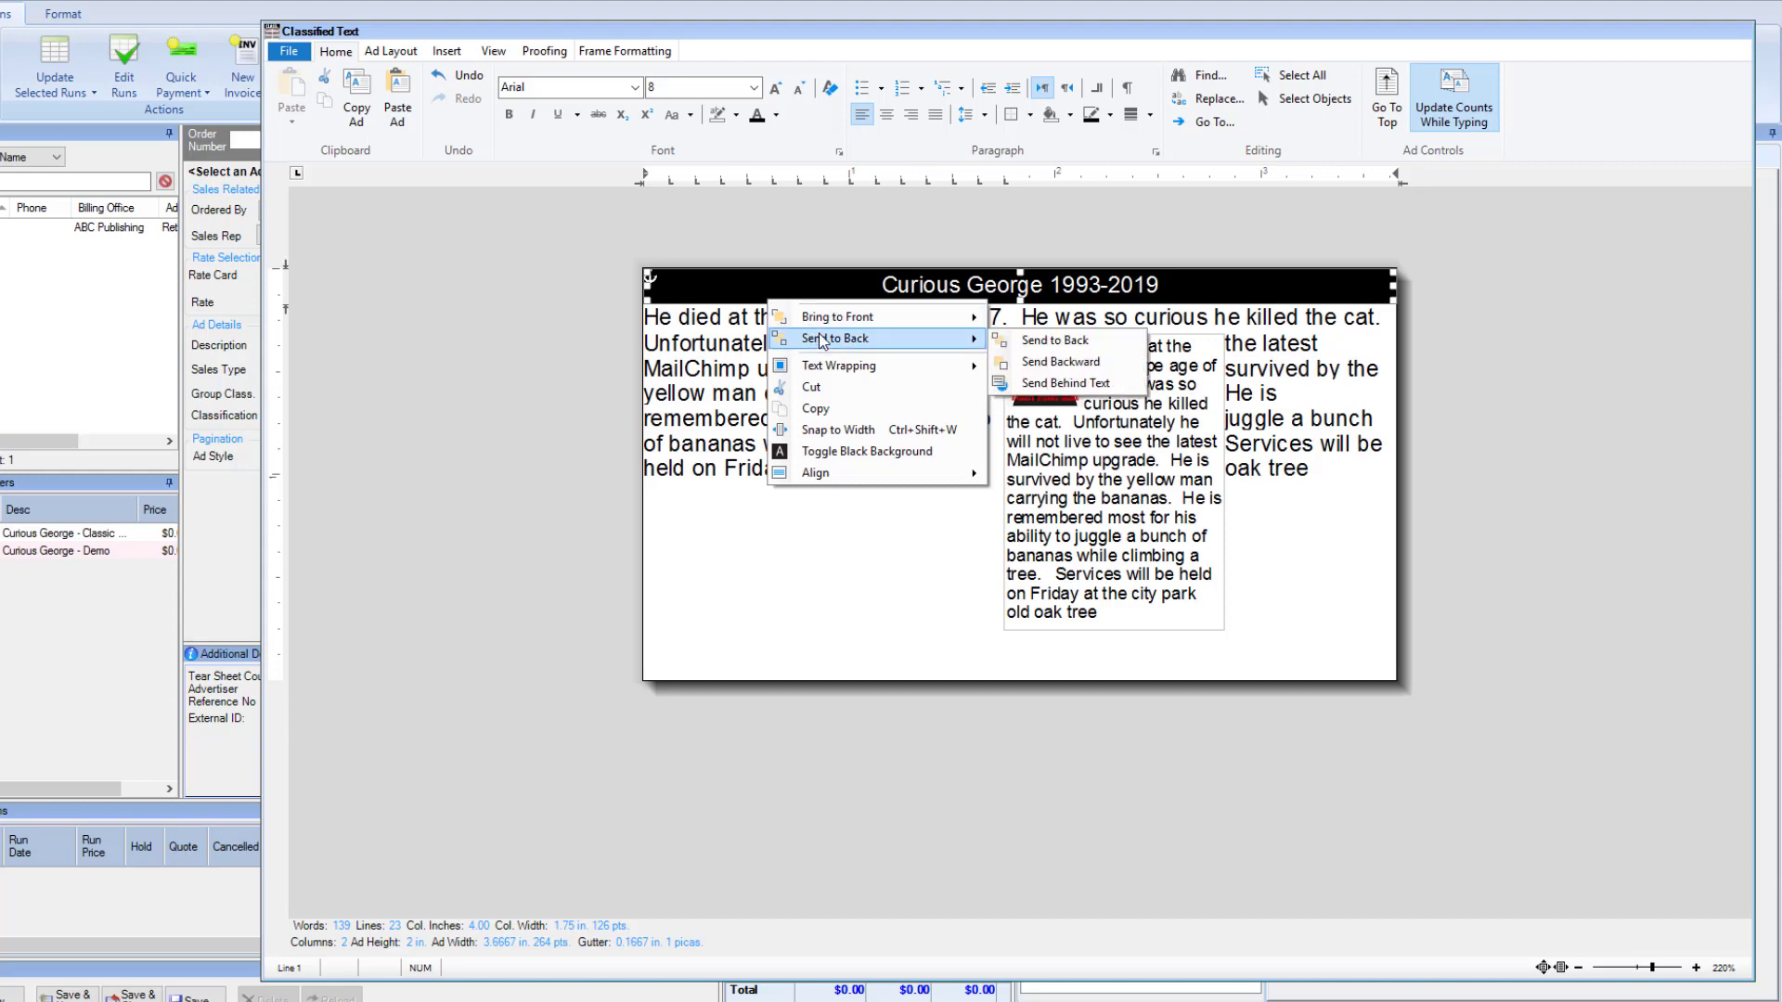
{"action": "left_click", "coordinate": [1058, 388]}
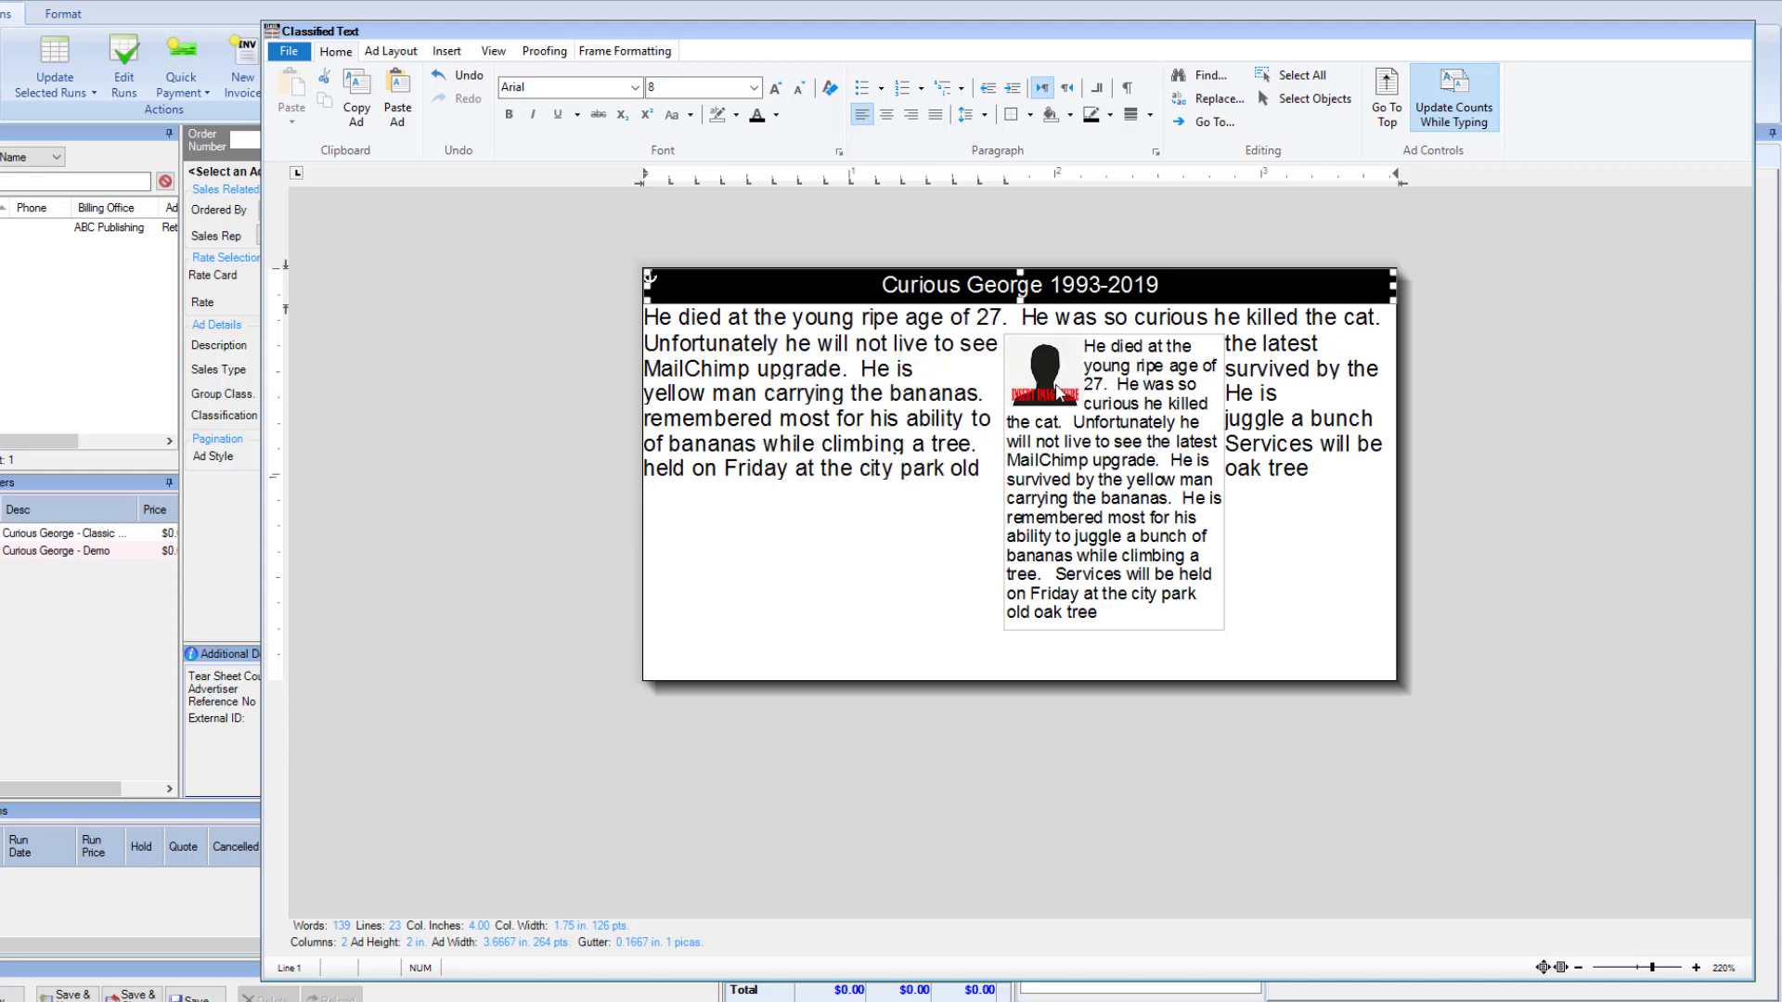
{"action": "right_click", "coordinate": [868, 302]}
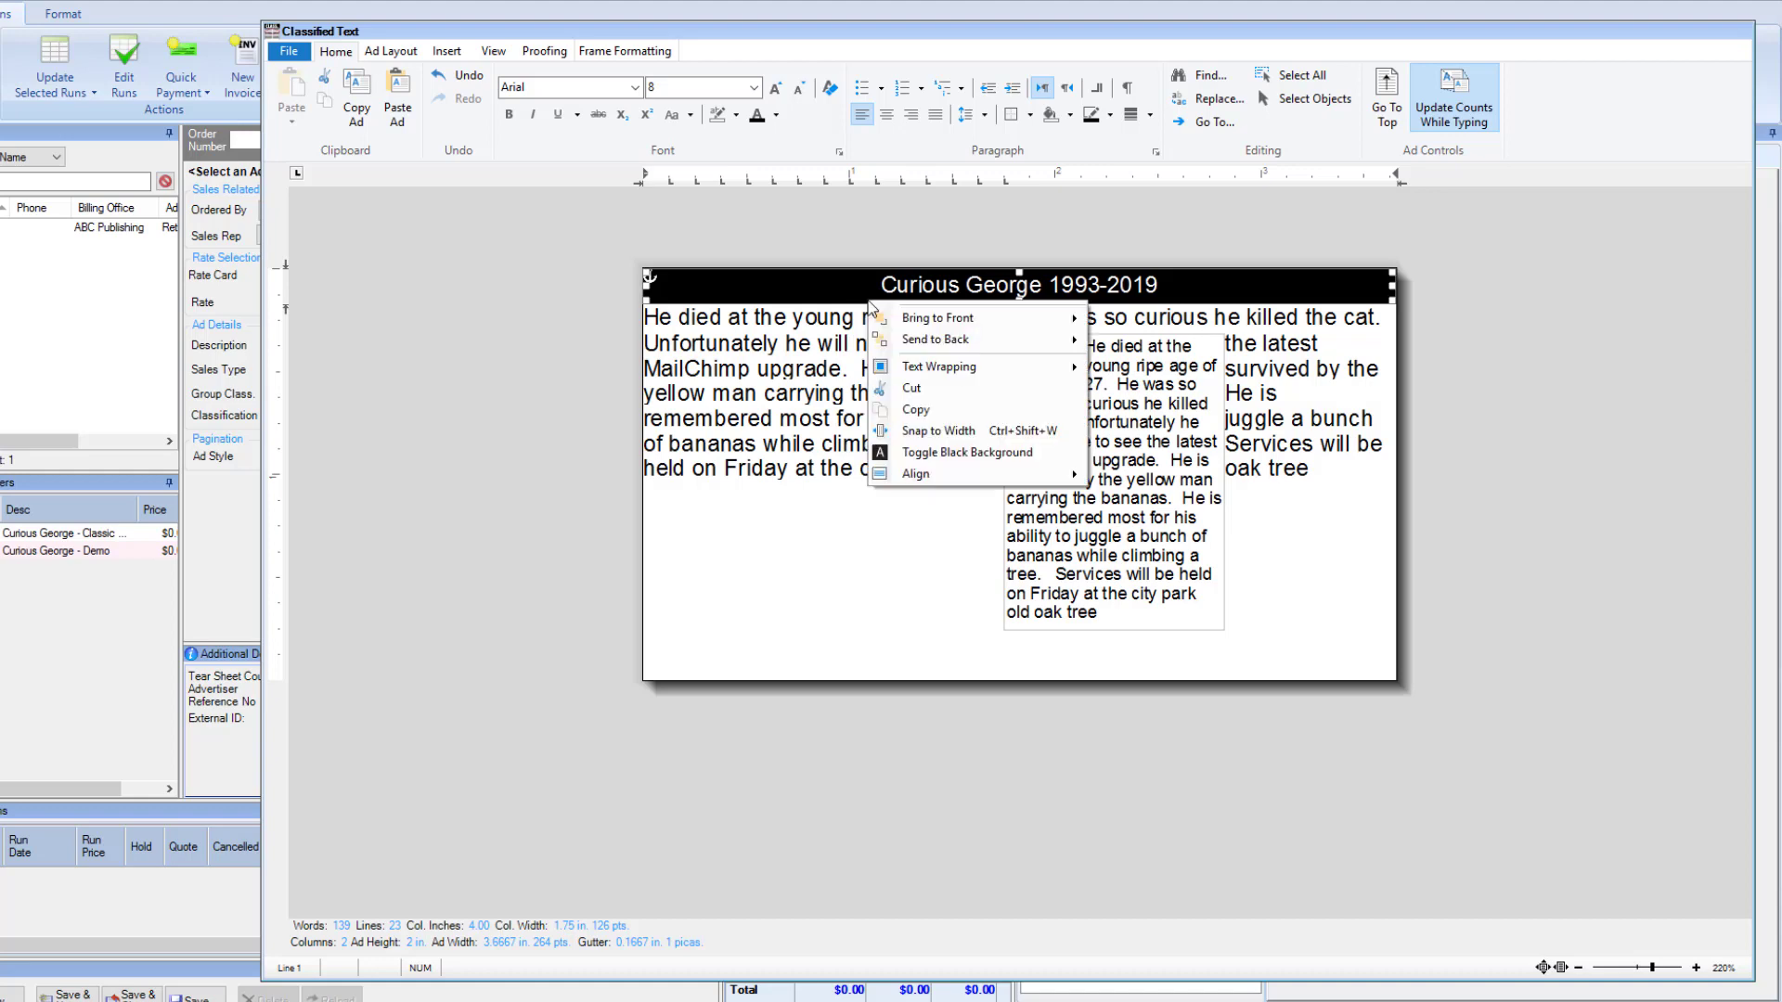
{"action": "mouse_move", "coordinate": [918, 368]}
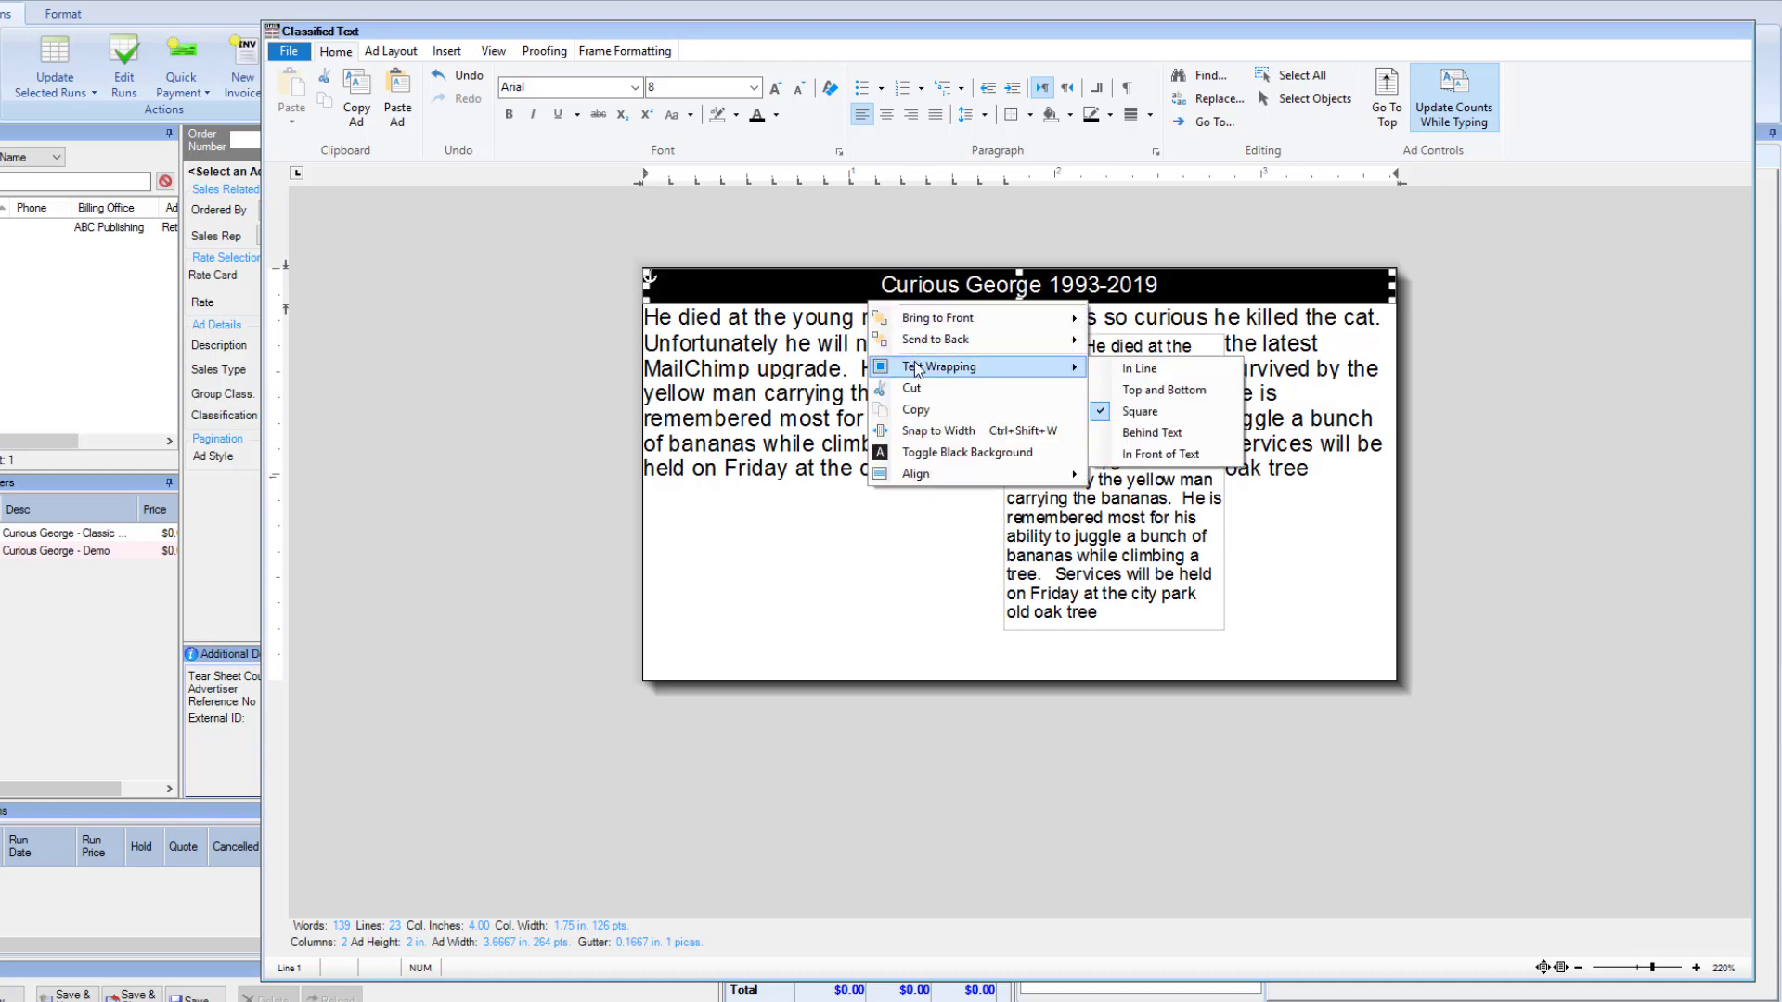
{"action": "left_click", "coordinate": [1175, 454]}
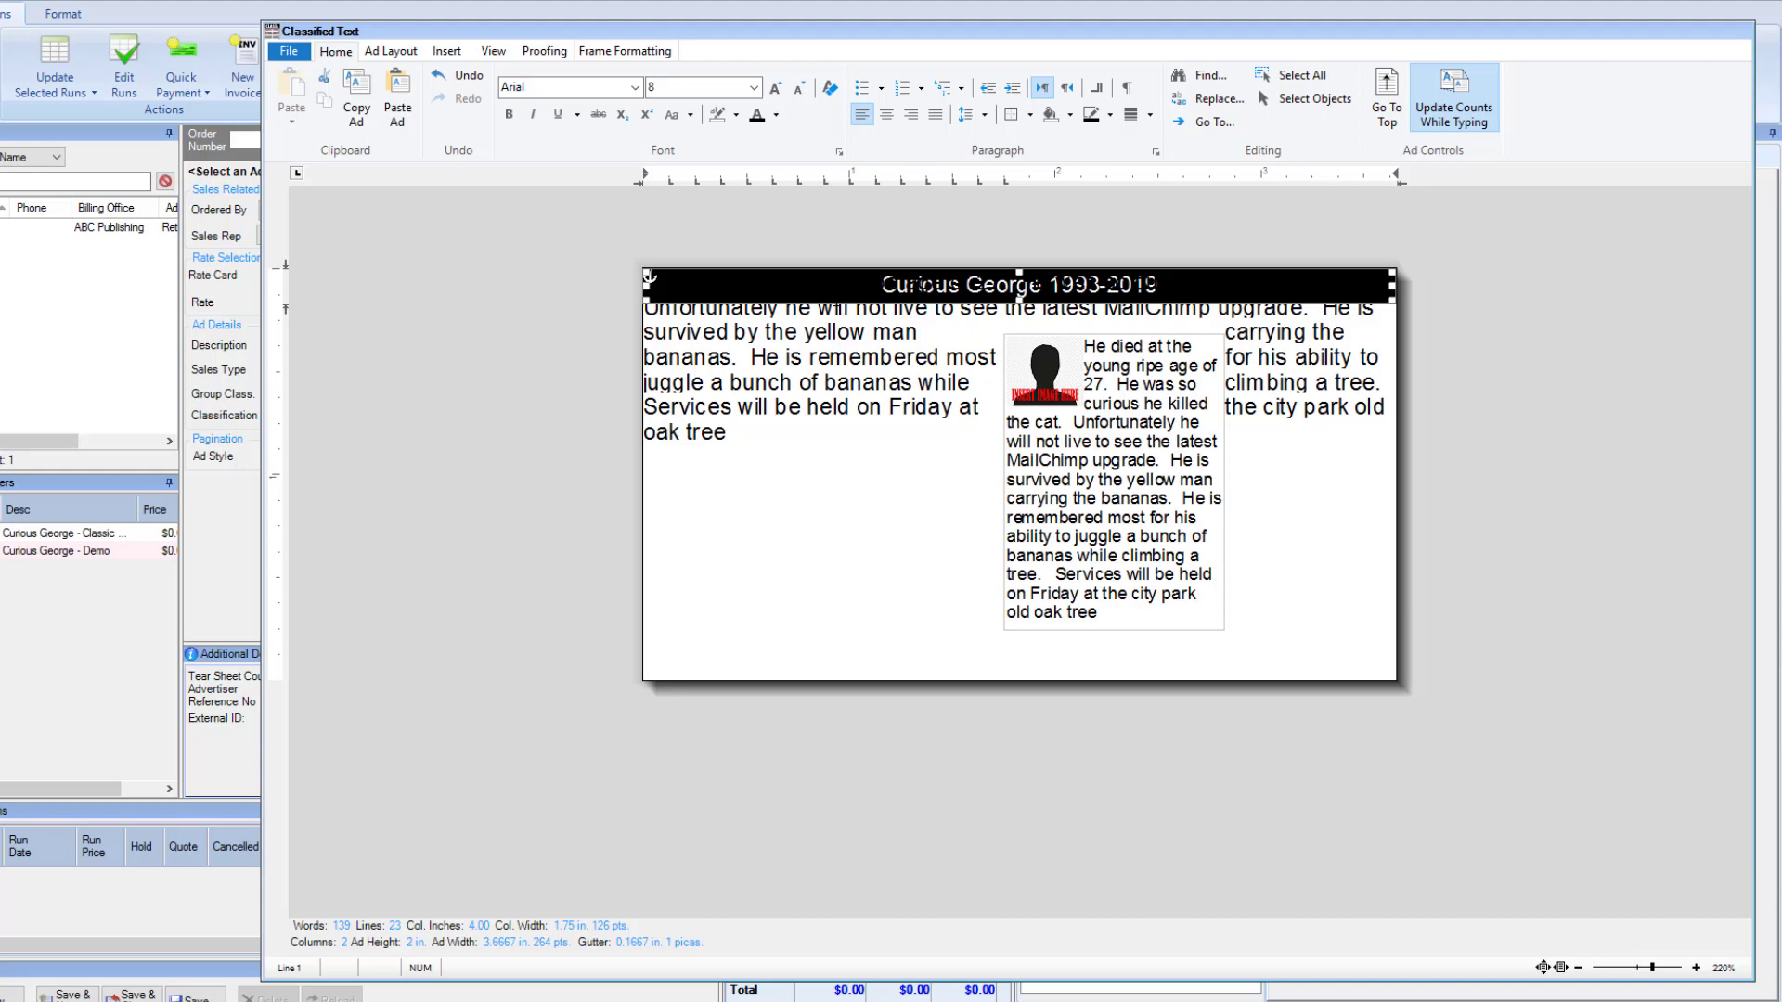
Step: Lengthen the ad to about 2.64 inches and move the obituary frame near the right edge, below the first line of body text
{"action": "left_click", "coordinate": [838, 331]}
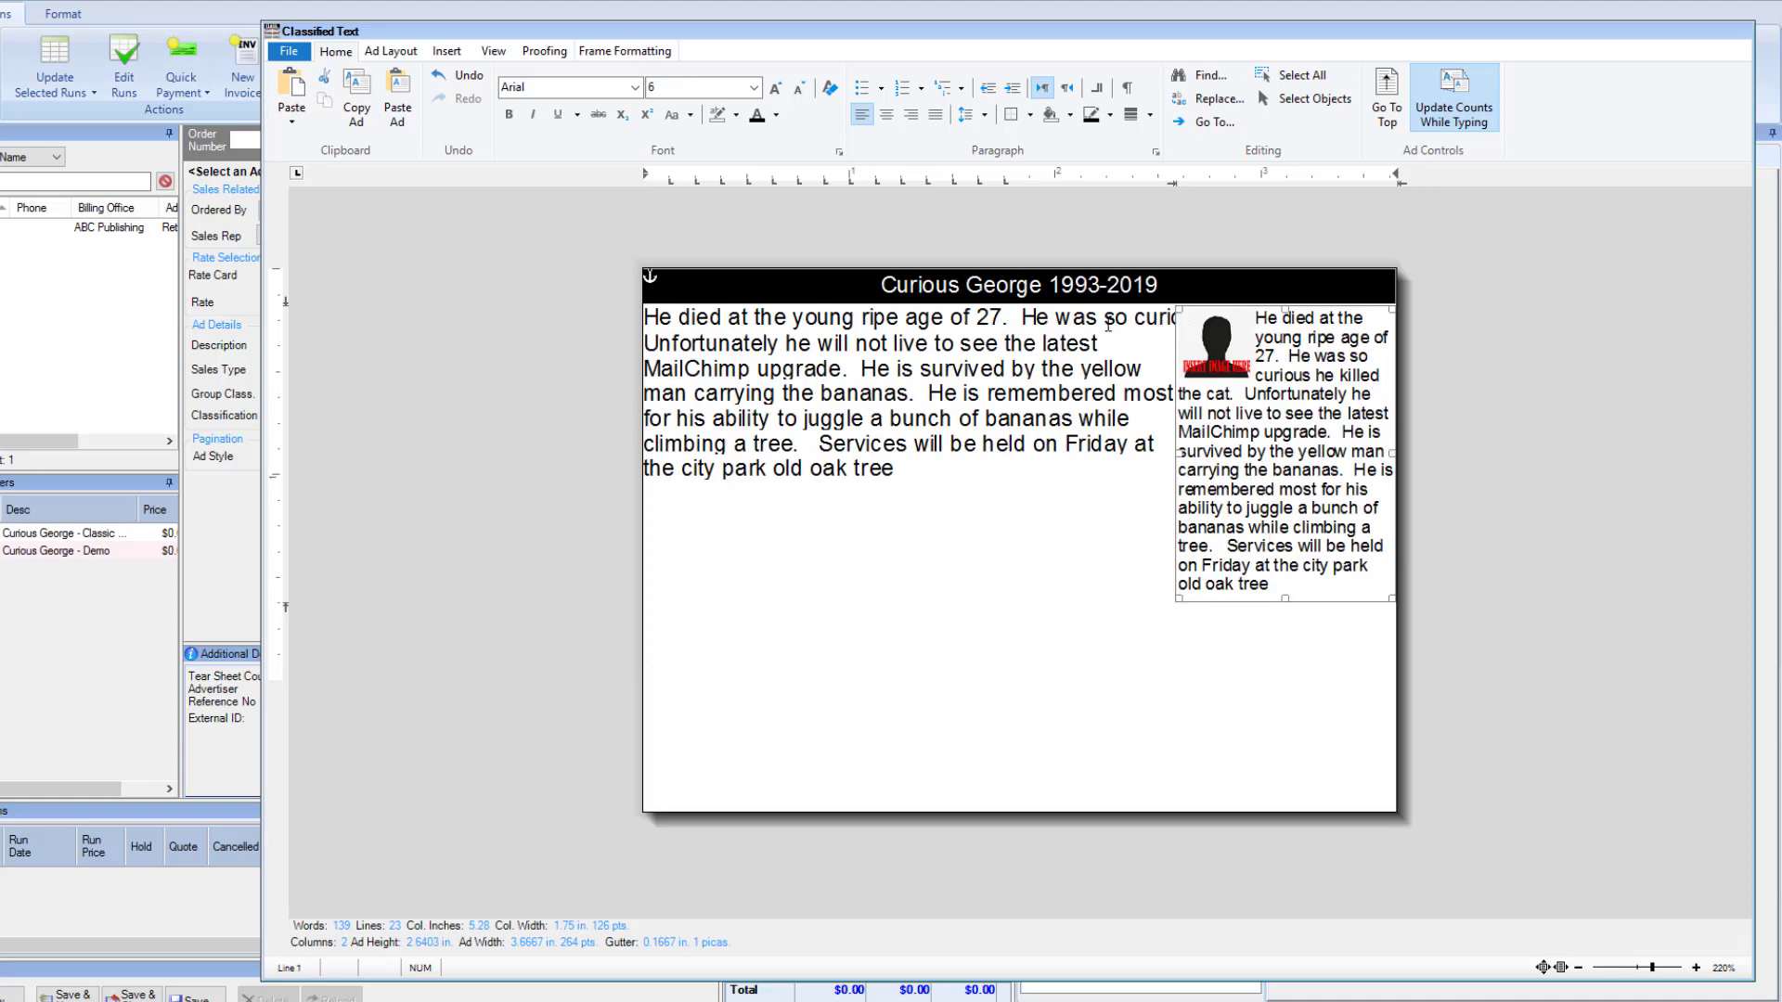
{"action": "left_click", "coordinate": [1271, 321]}
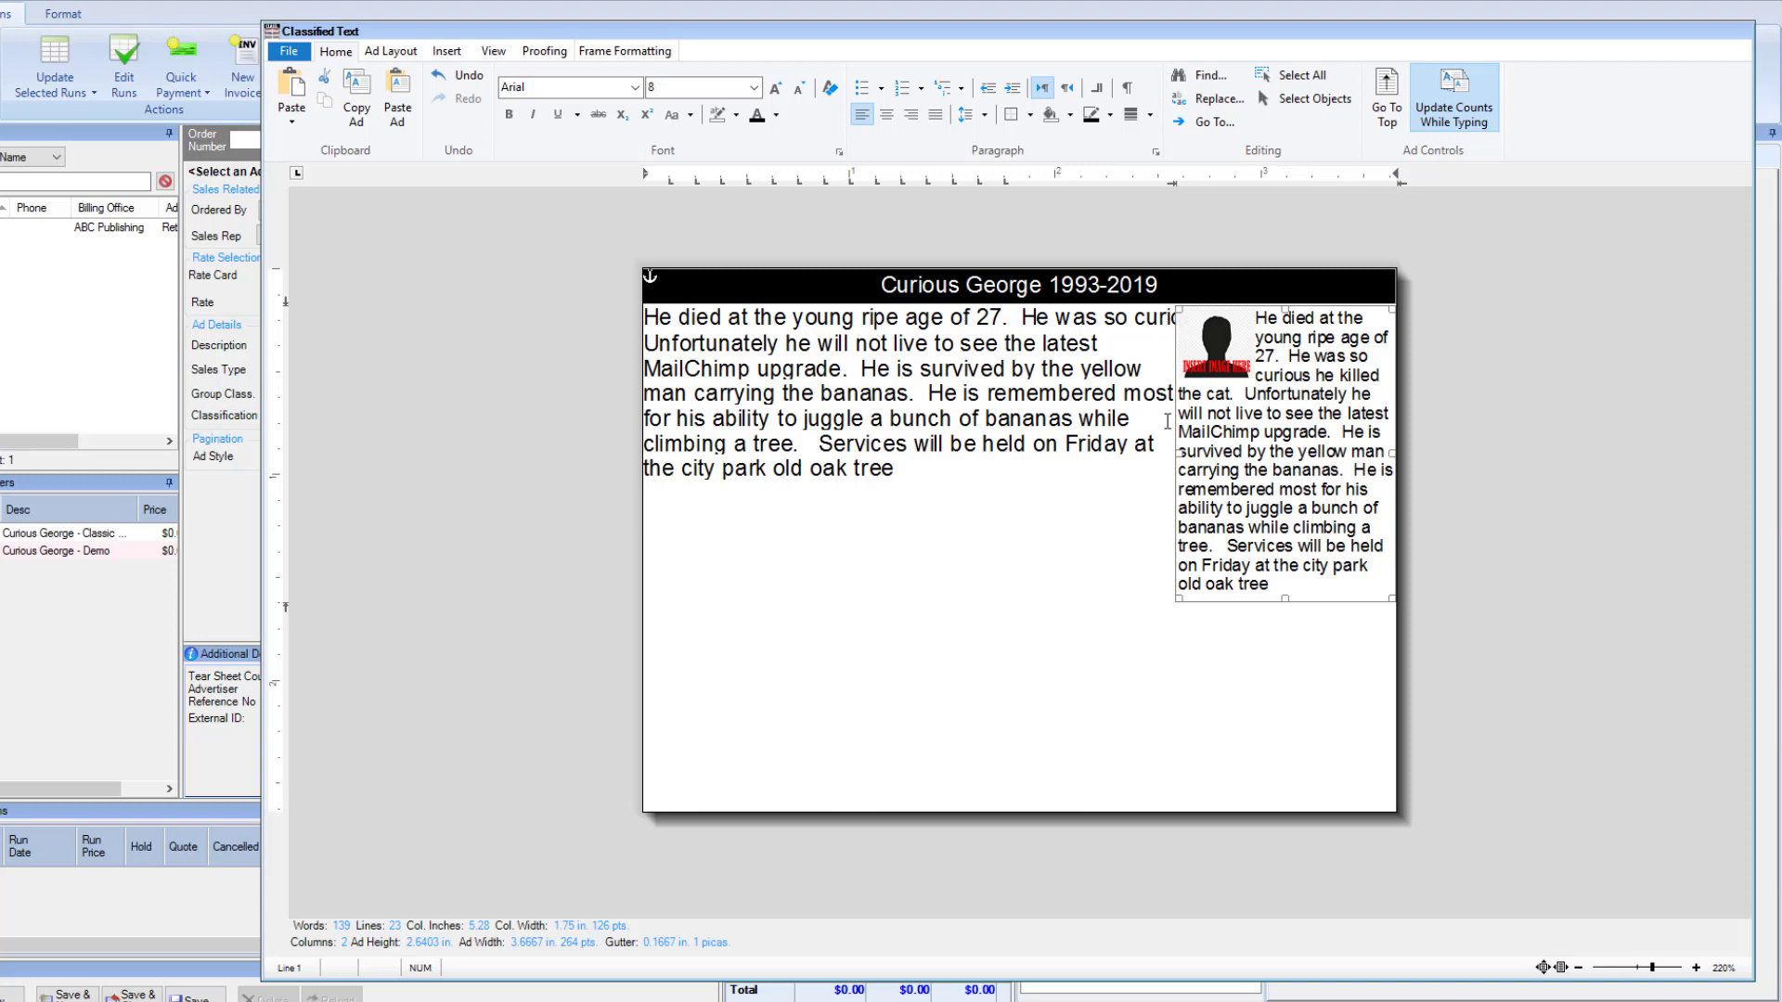
{"action": "mouse_move", "coordinate": [1267, 315]}
{"action": "left_mouse_down"}
{"action": "mouse_move", "coordinate": [1267, 506]}
{"action": "mouse_move", "coordinate": [1256, 287]}
{"action": "mouse_move", "coordinate": [1260, 343]}
{"action": "left_mouse_up"}
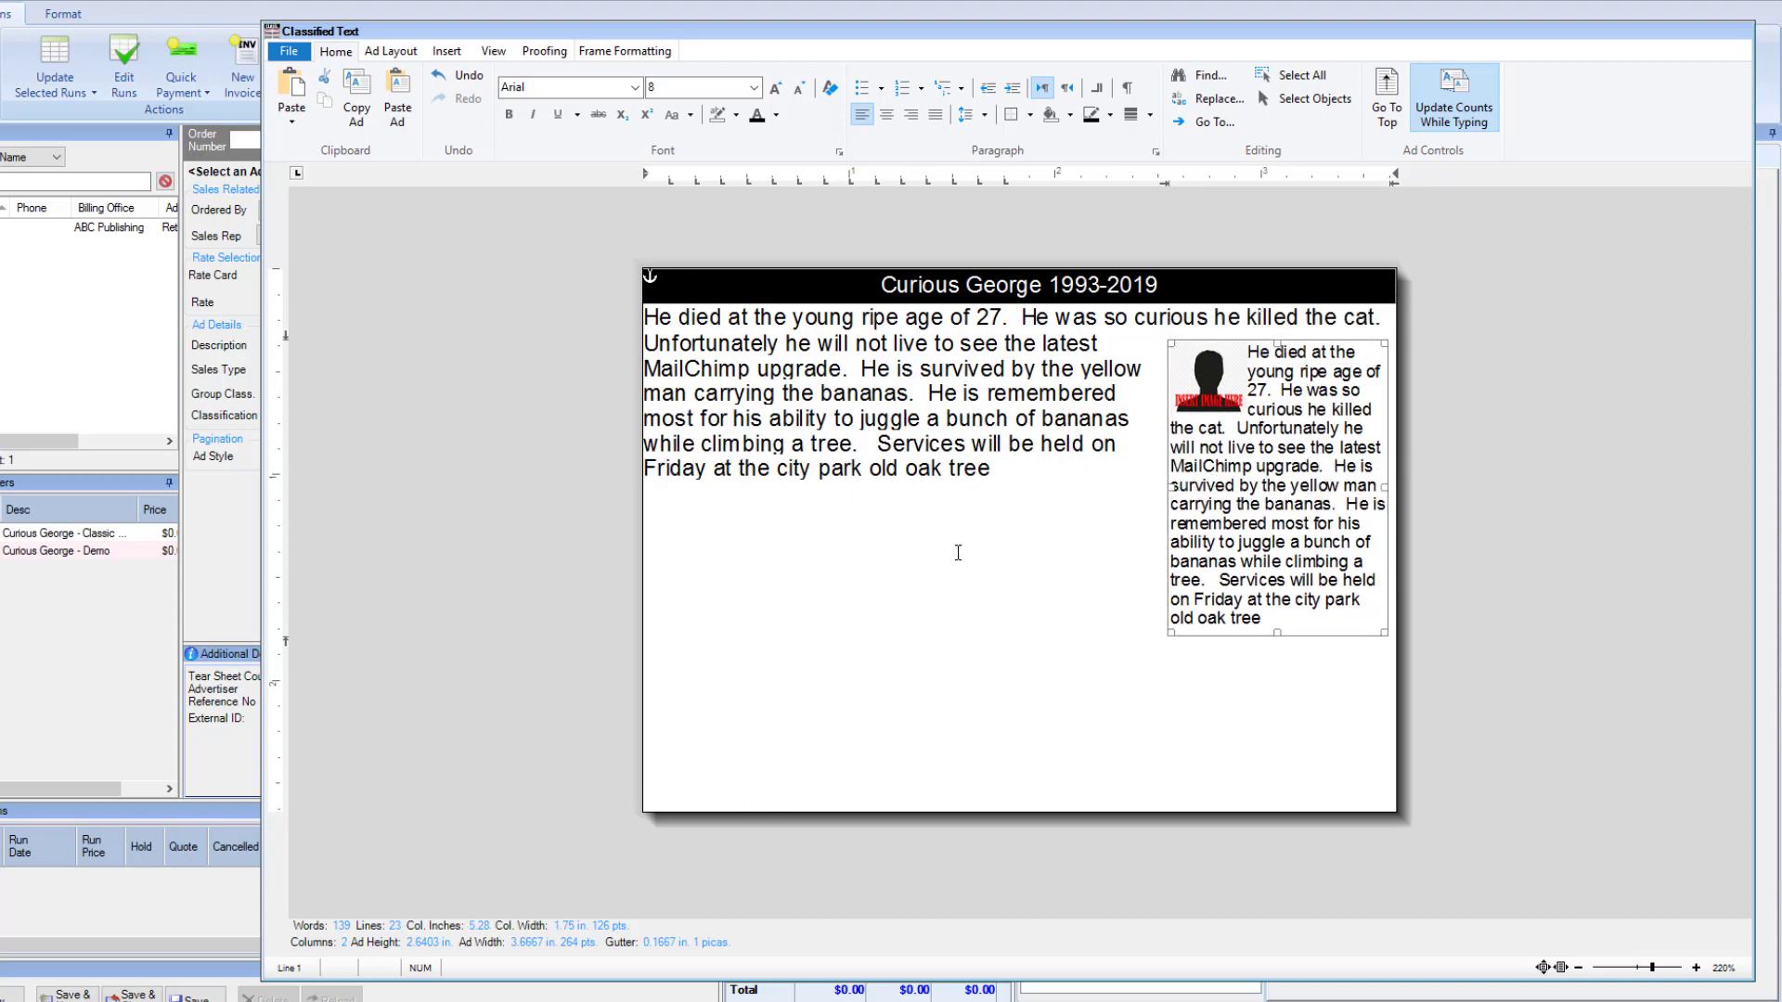
Step: Insert a top frame into the ad and narrow it to about 1.7 inches wide while increasing its height
{"action": "left_click", "coordinate": [729, 550]}
{"action": "right_click", "coordinate": [728, 545]}
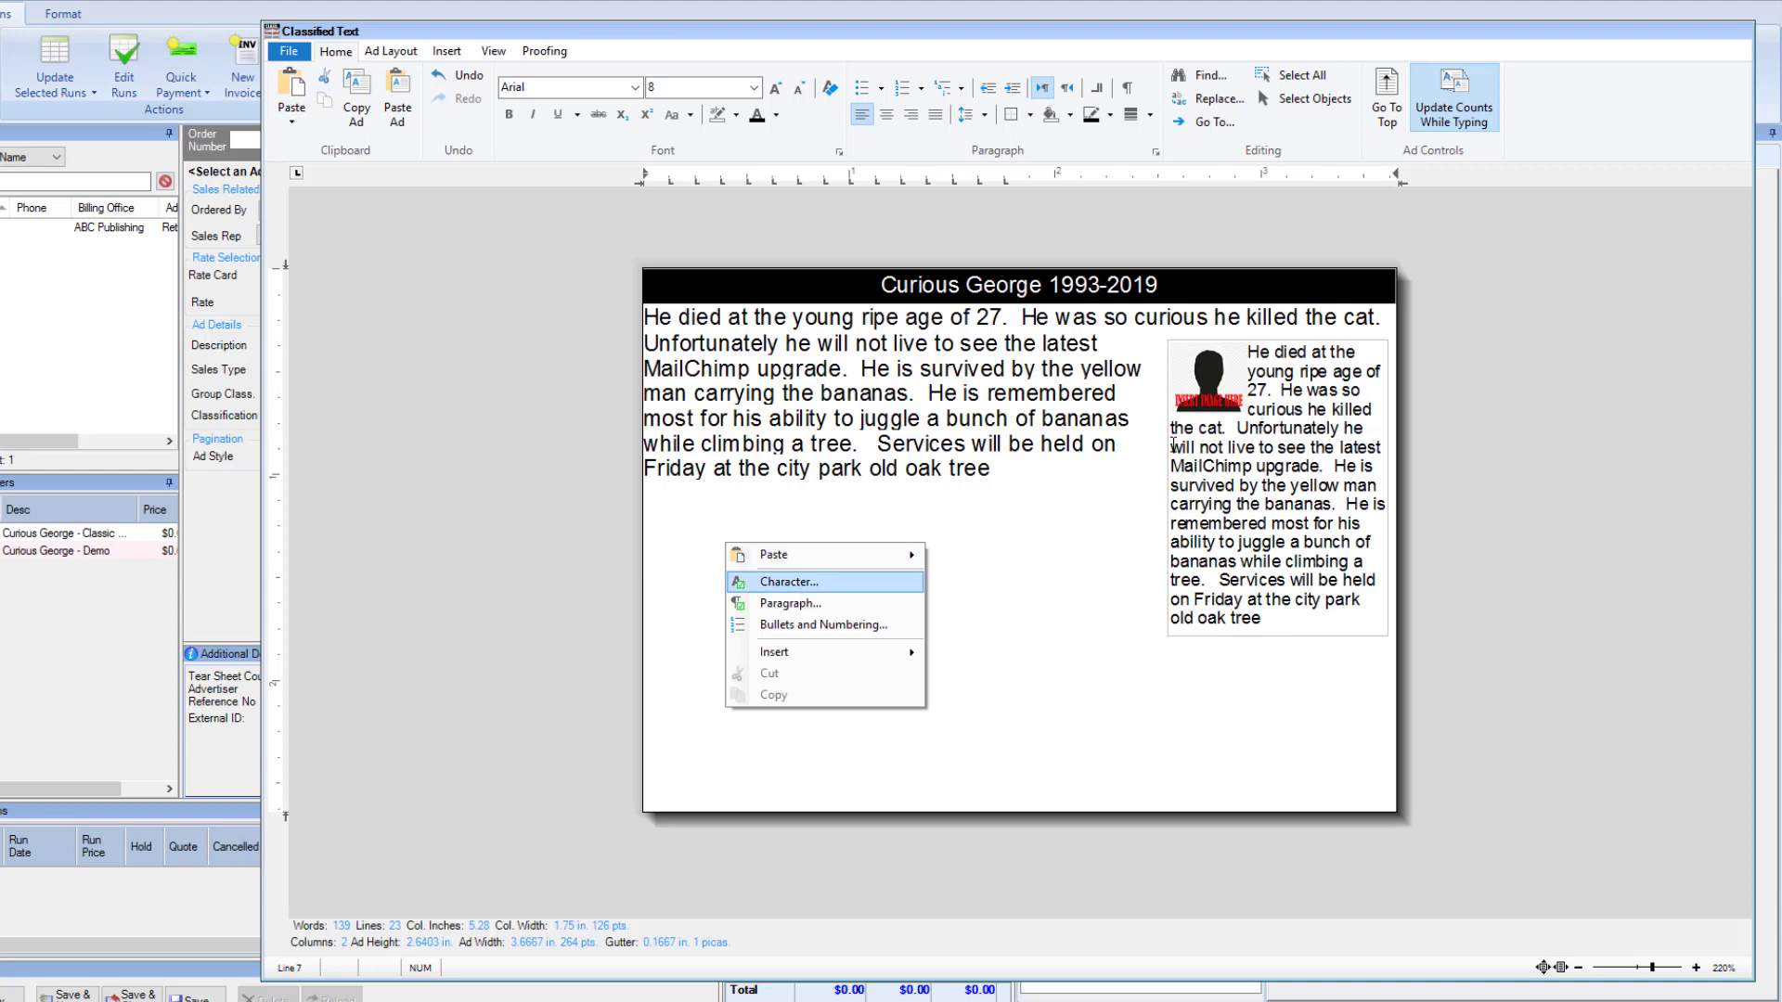
{"action": "mouse_move", "coordinate": [856, 648]}
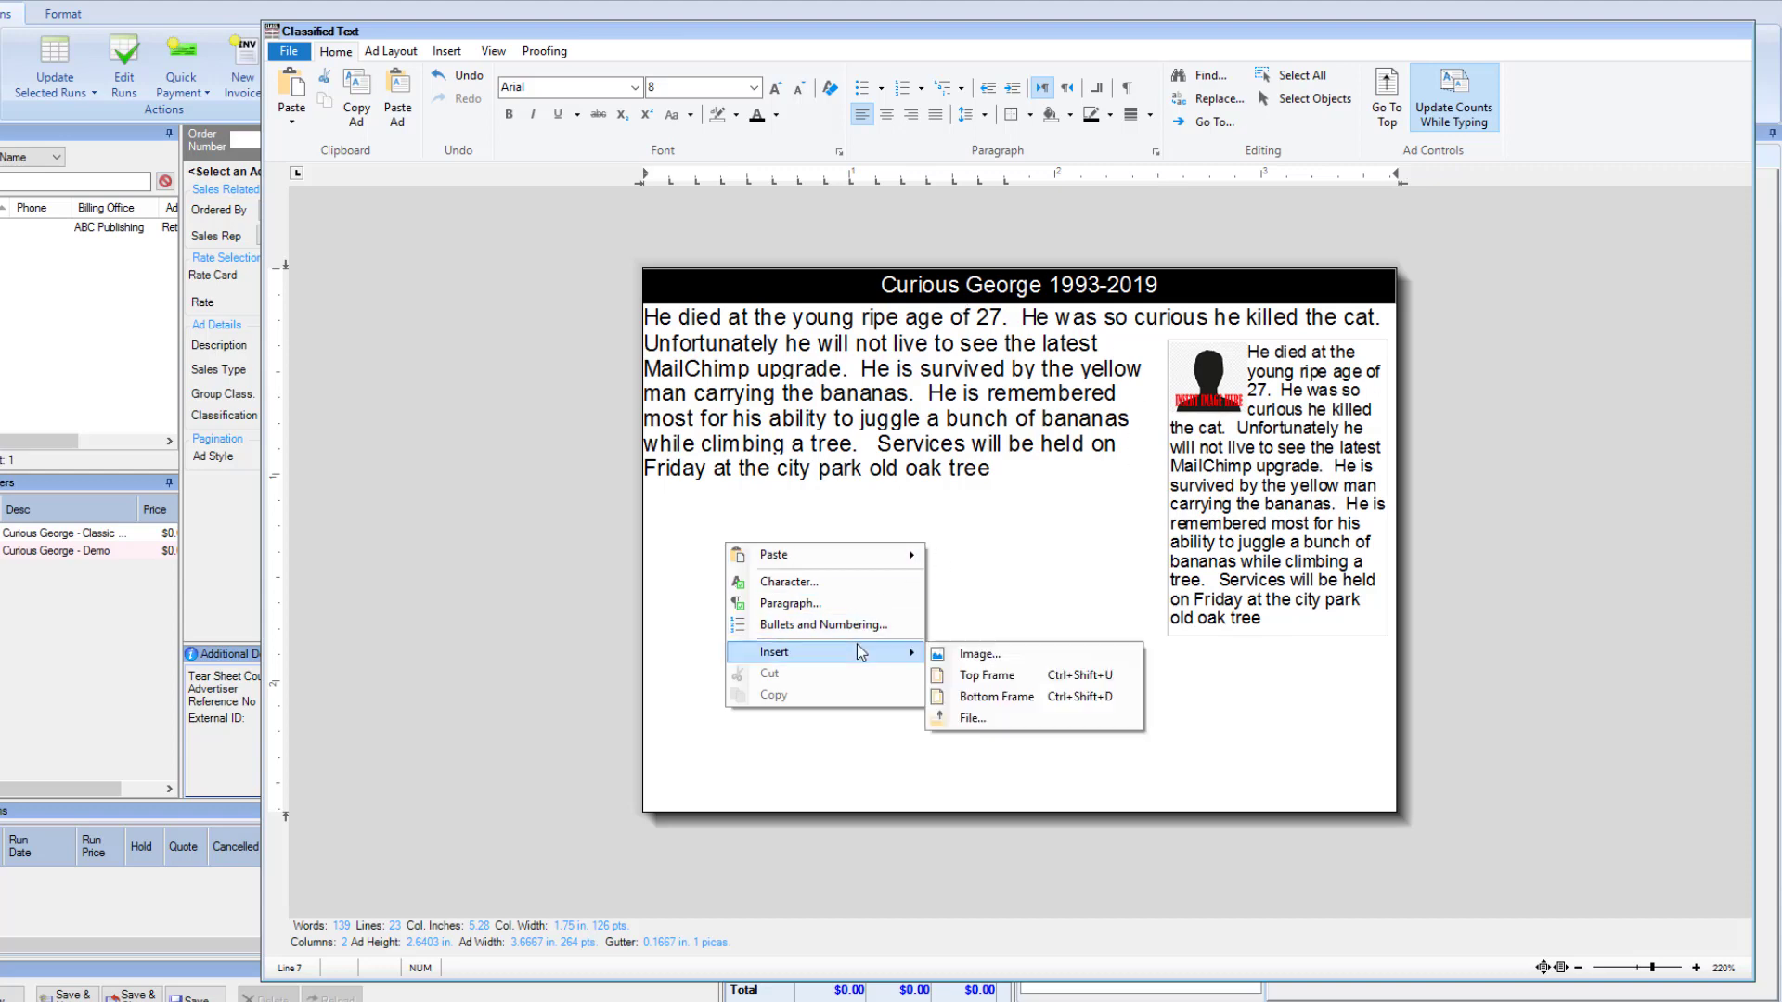
{"action": "left_click", "coordinate": [986, 675]}
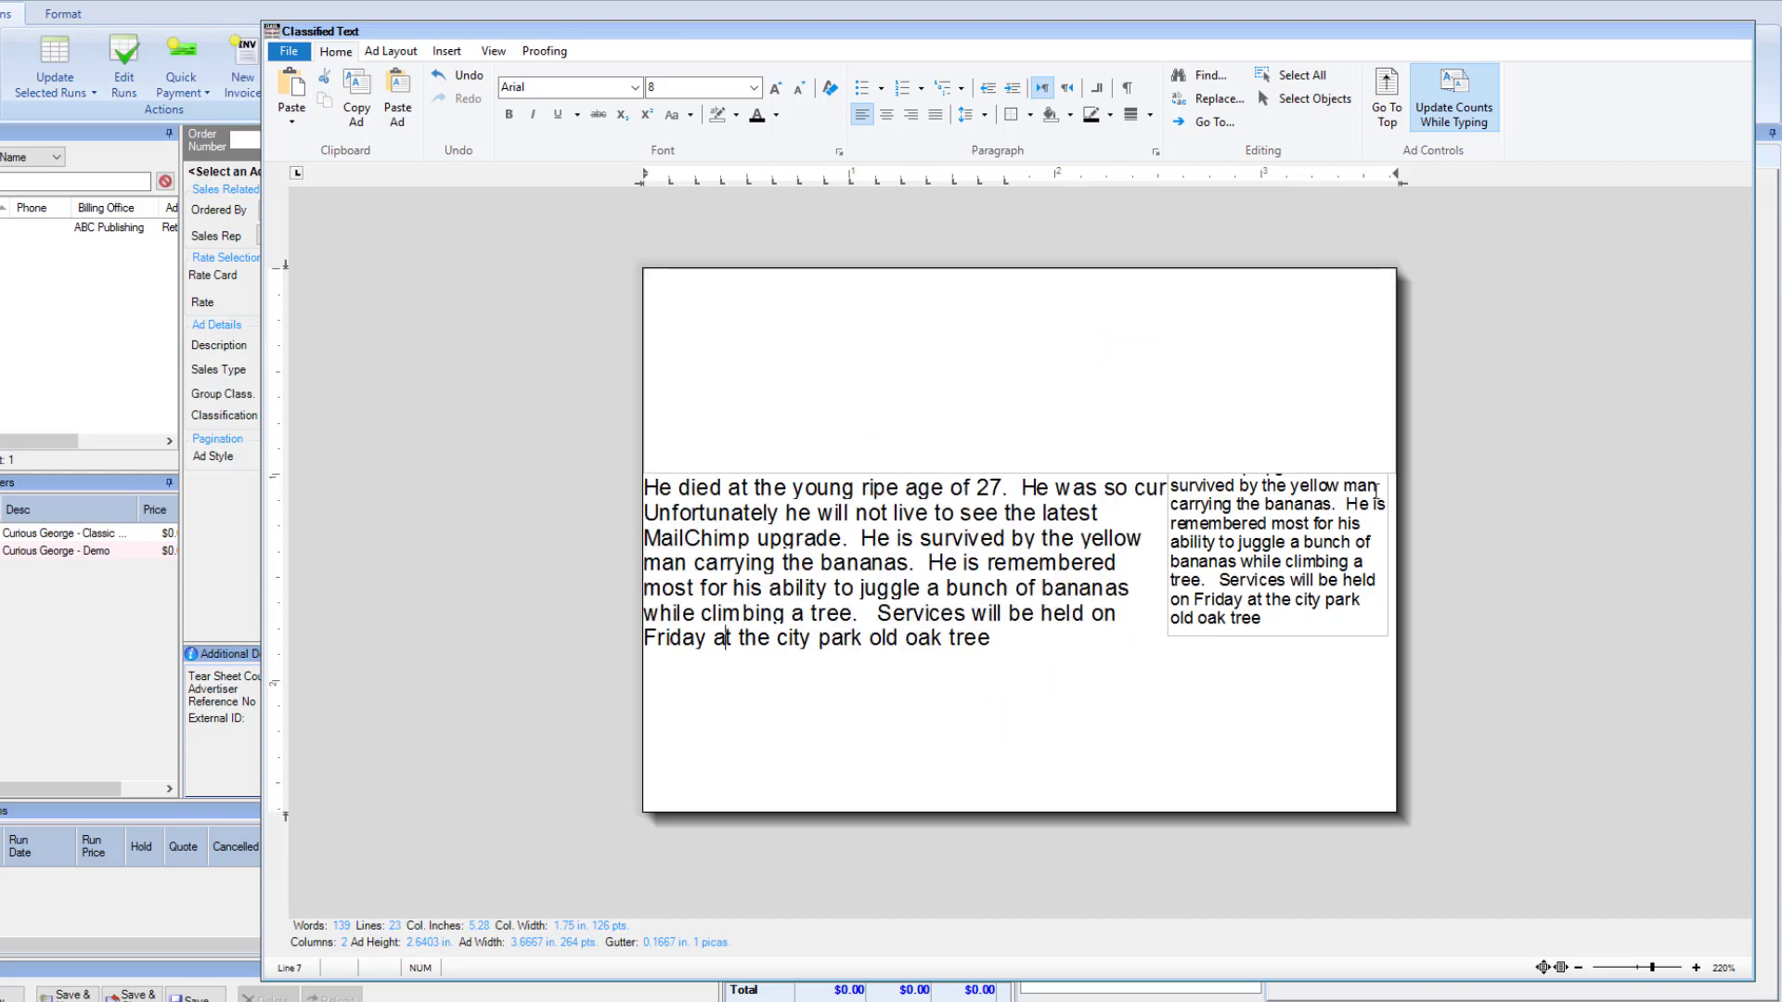
{"action": "left_click_drag", "start_coordinate": [1387, 462], "coordinate": [1082, 550]}
{"action": "left_click", "coordinate": [1083, 557]}
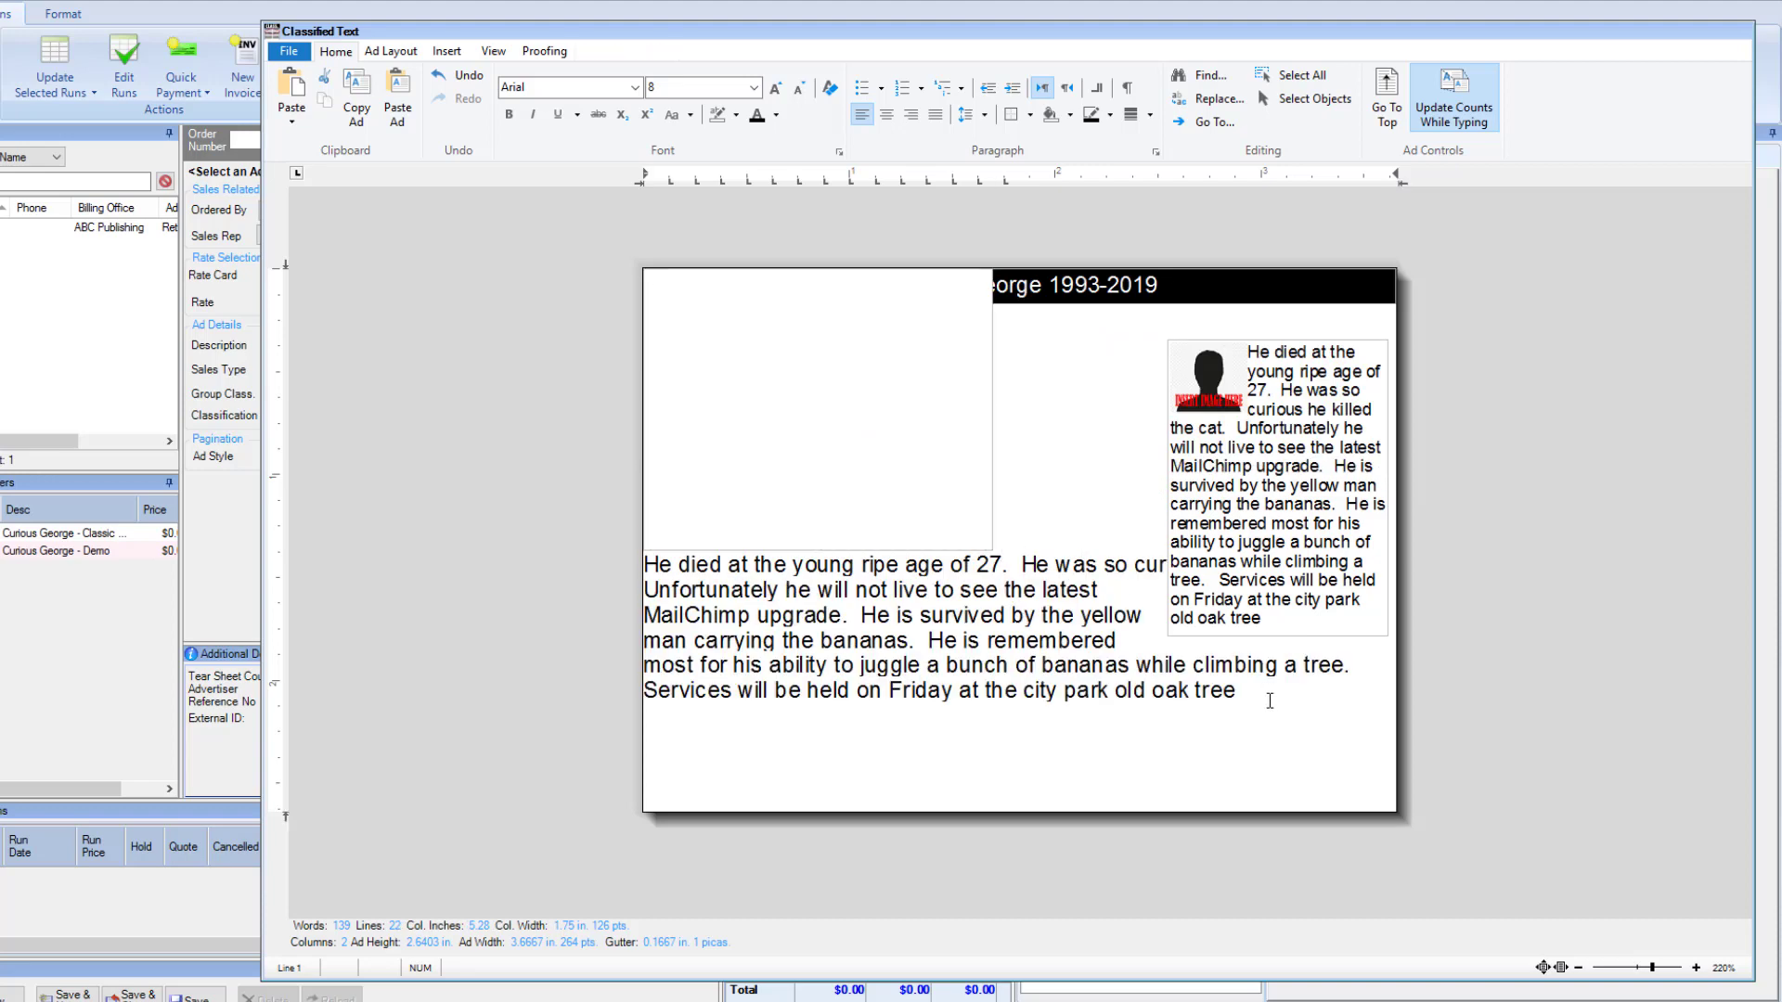
Step: Move the ad's main body text into the new frame
{"action": "left_click_drag", "start_coordinate": [1270, 700], "coordinate": [654, 569]}
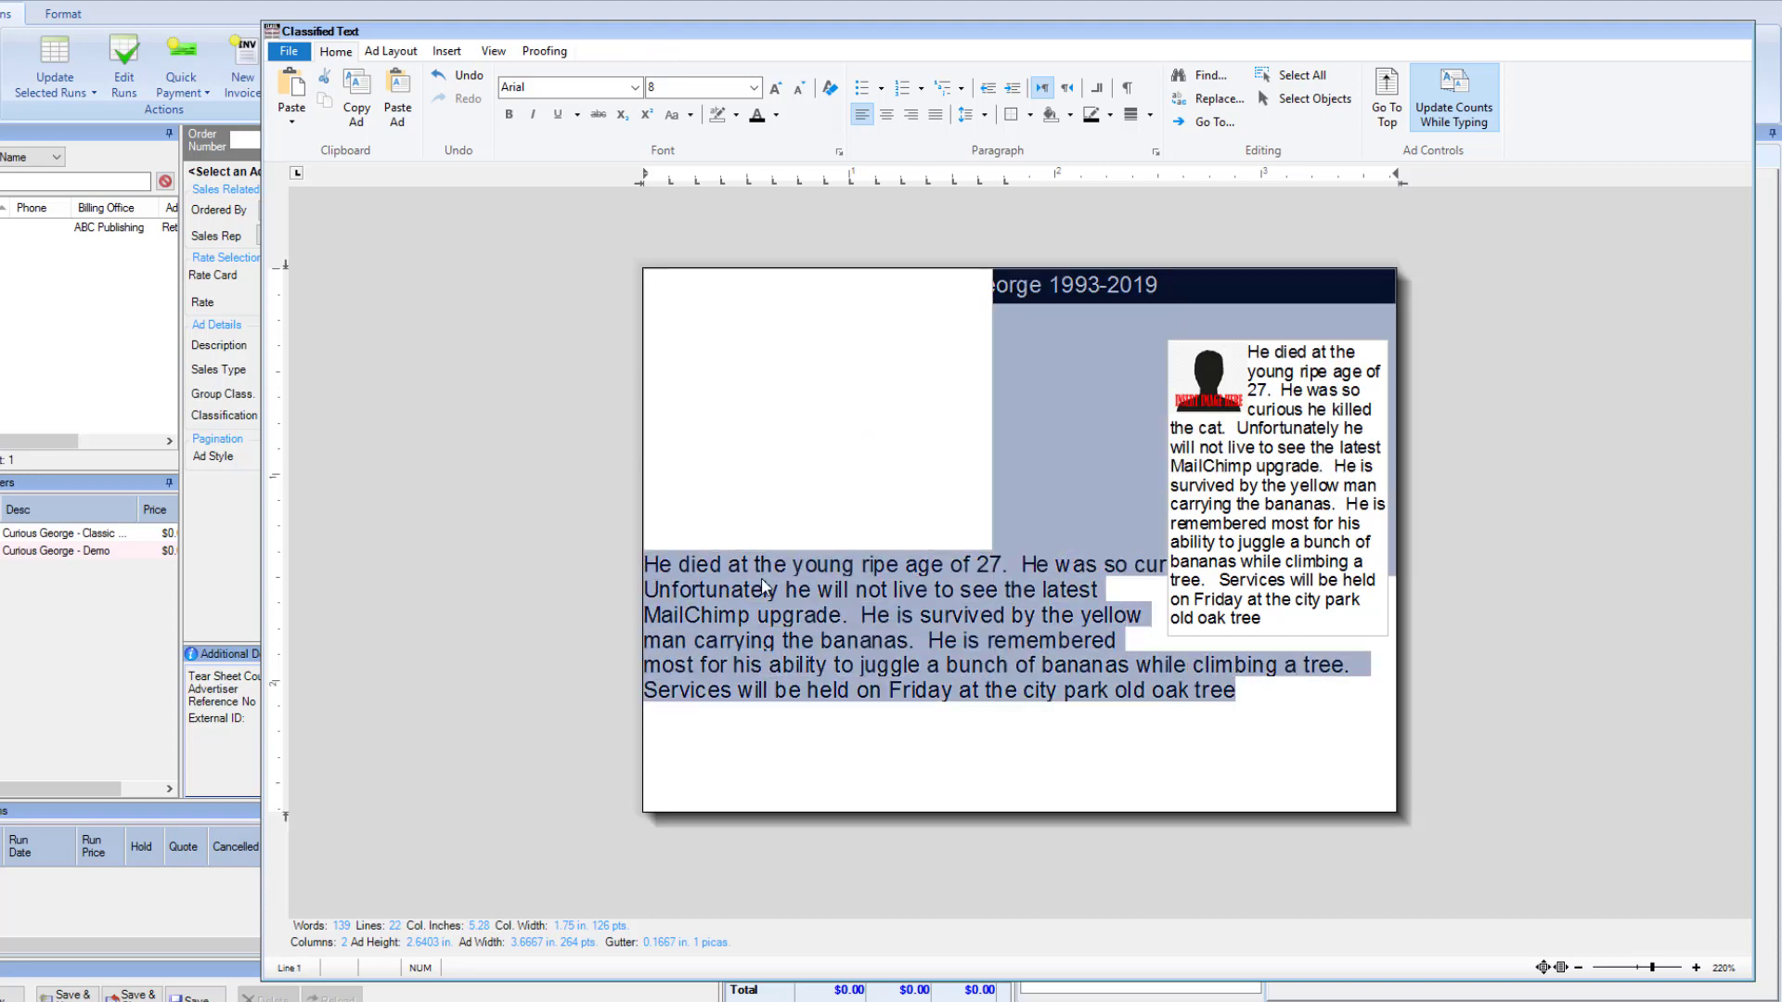
{"action": "key", "text": "Delete"}
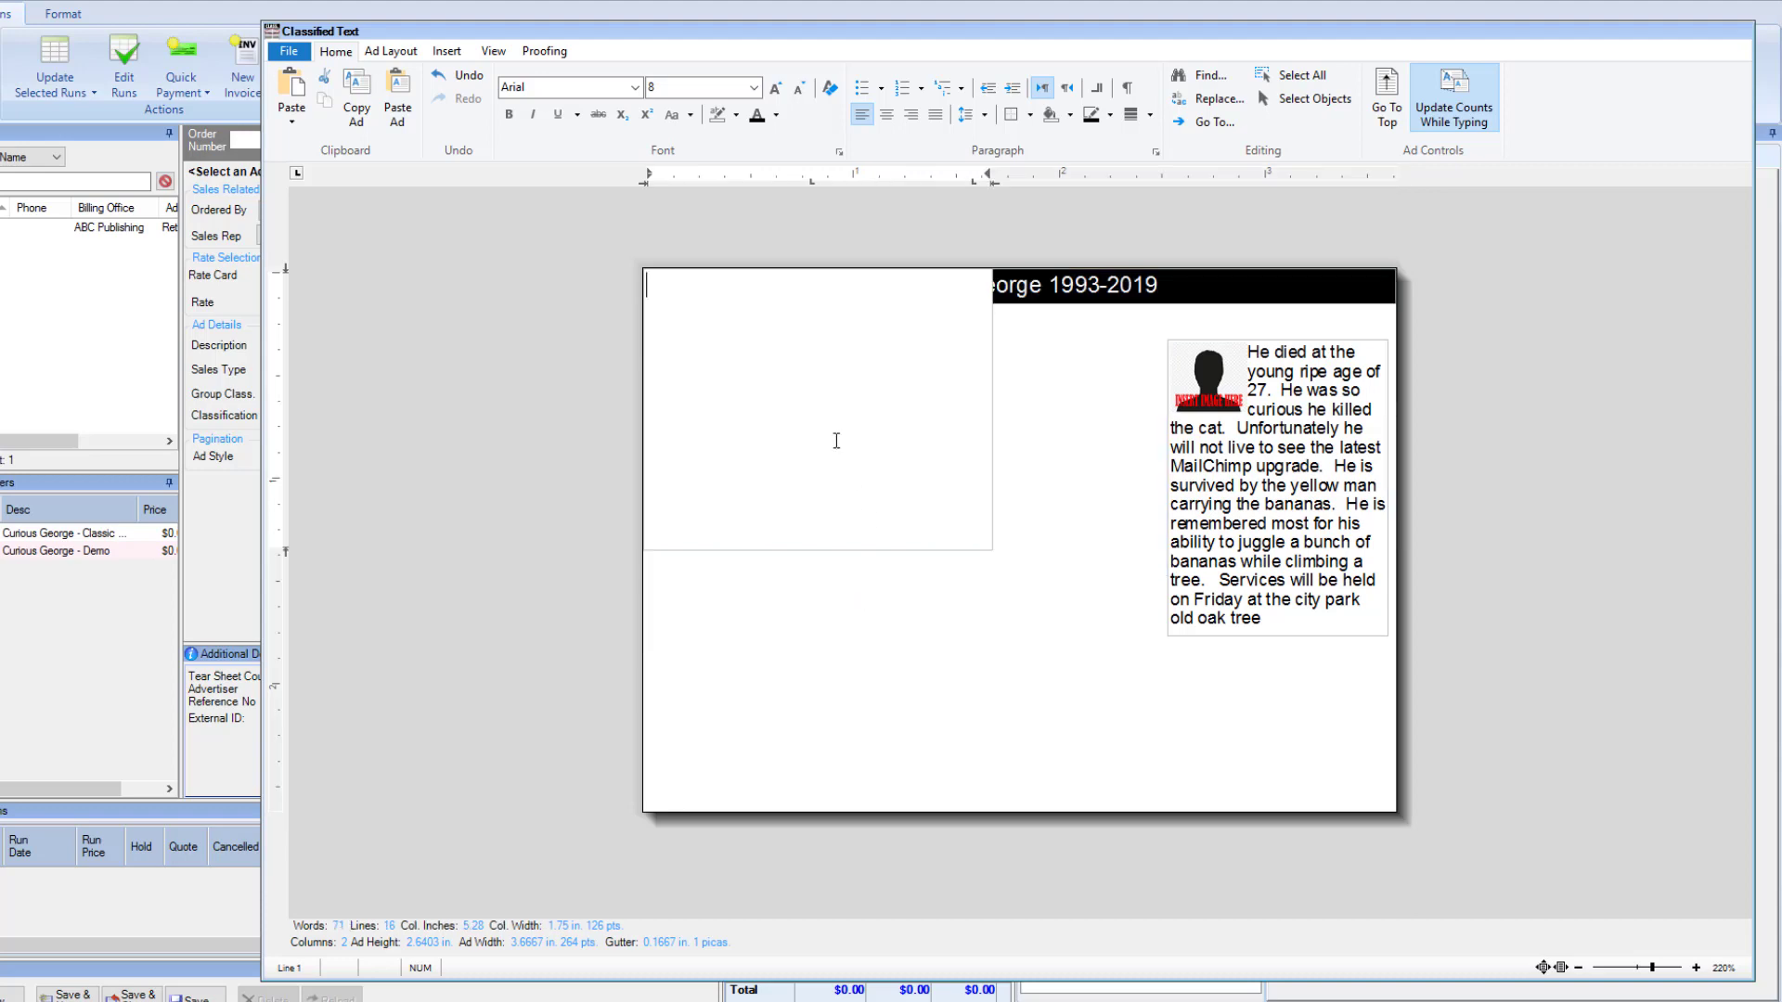
{"action": "key", "text": "ctrl+z"}
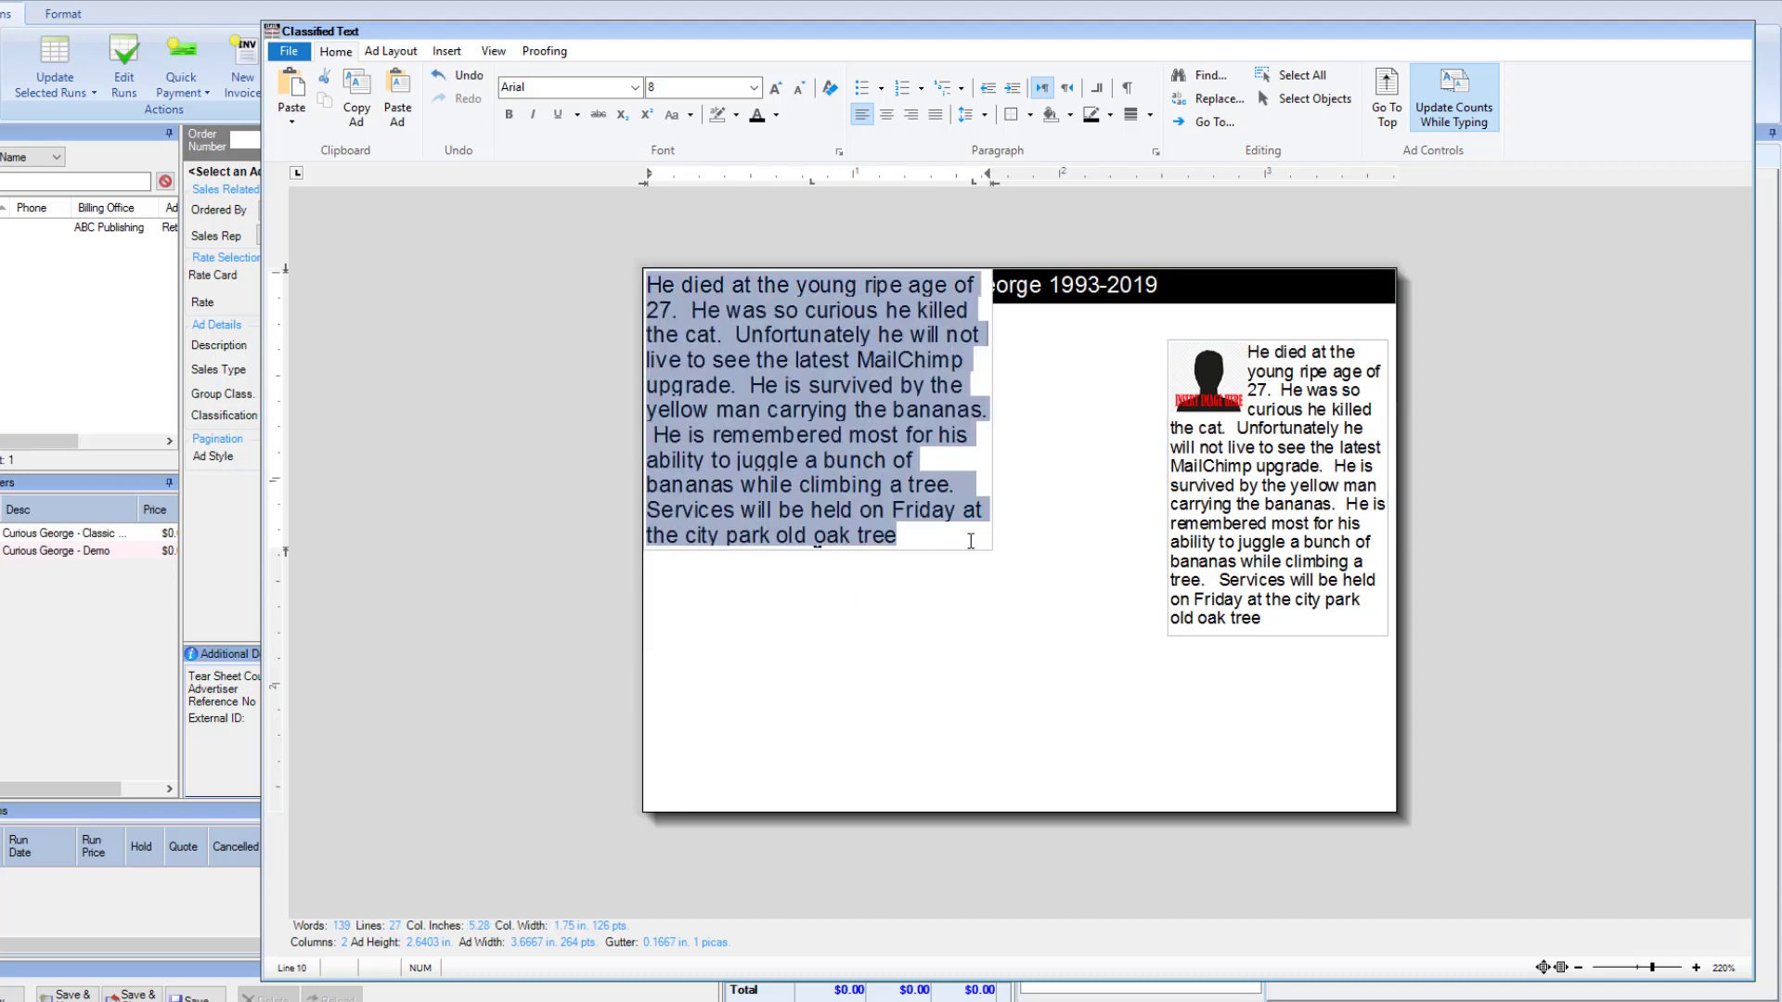
Step: Place the new text frame directly beneath the heading and widen it to about 2.54 inches
{"action": "left_click", "coordinate": [992, 399]}
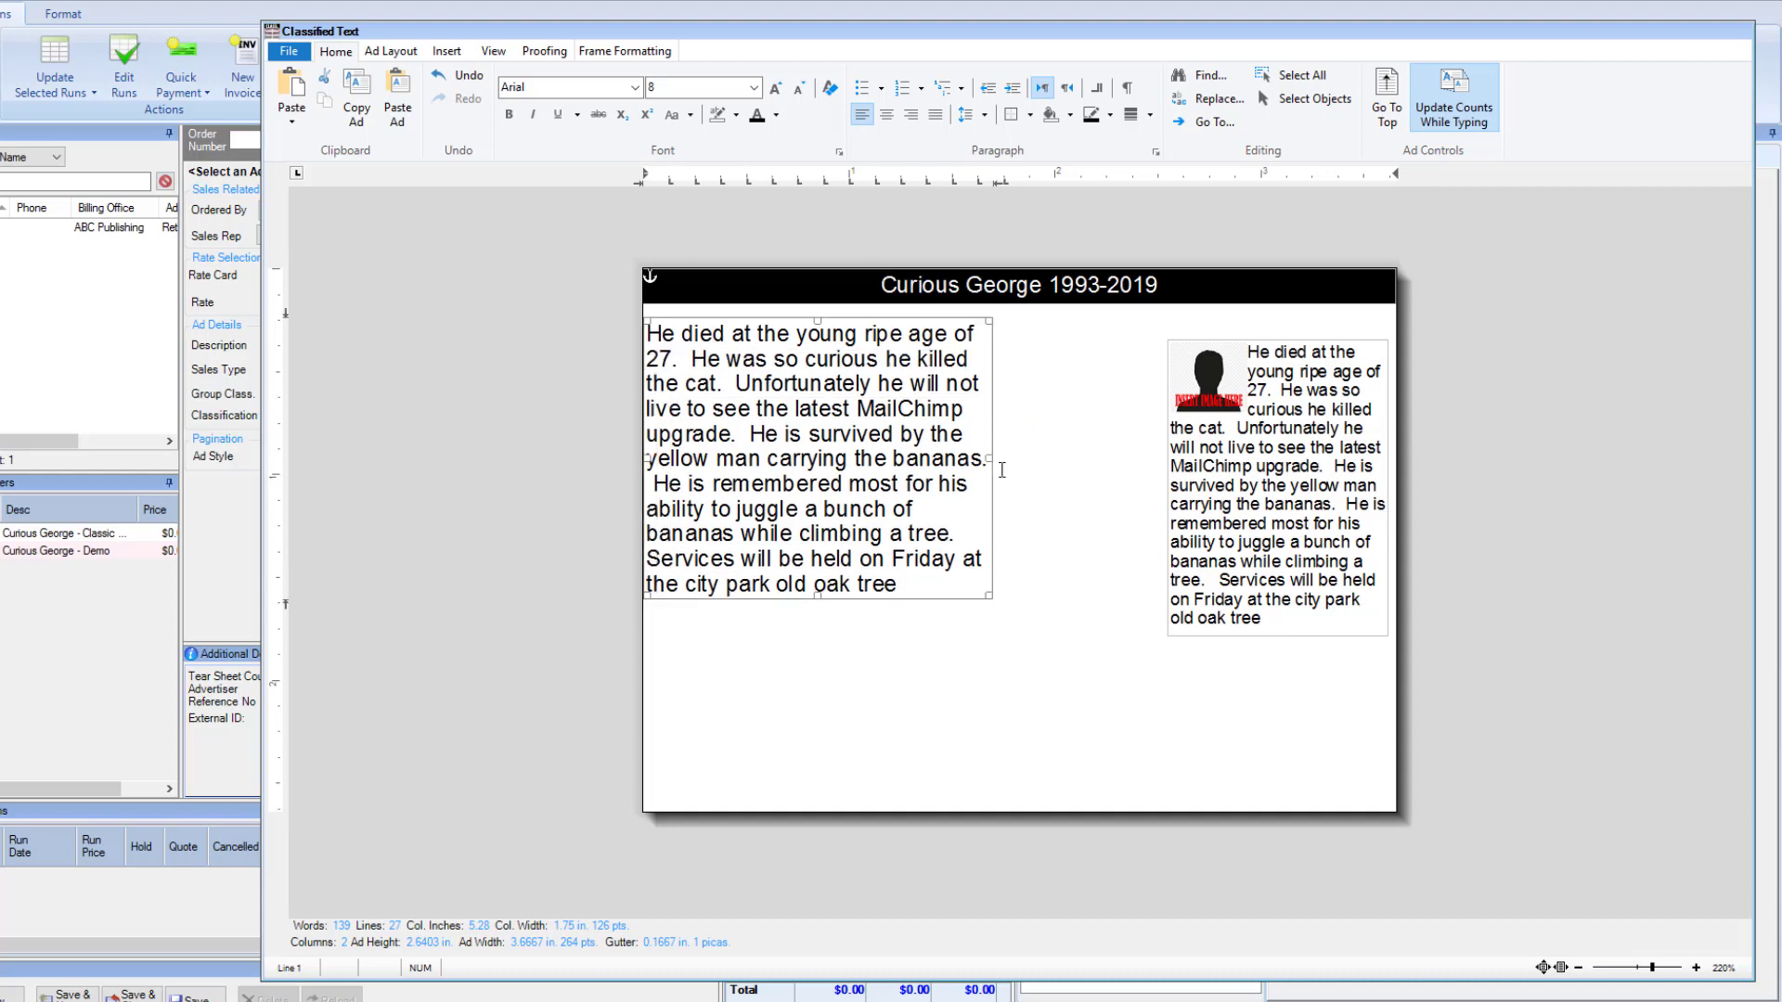
{"action": "left_click_drag", "start_coordinate": [989, 458], "coordinate": [1163, 445]}
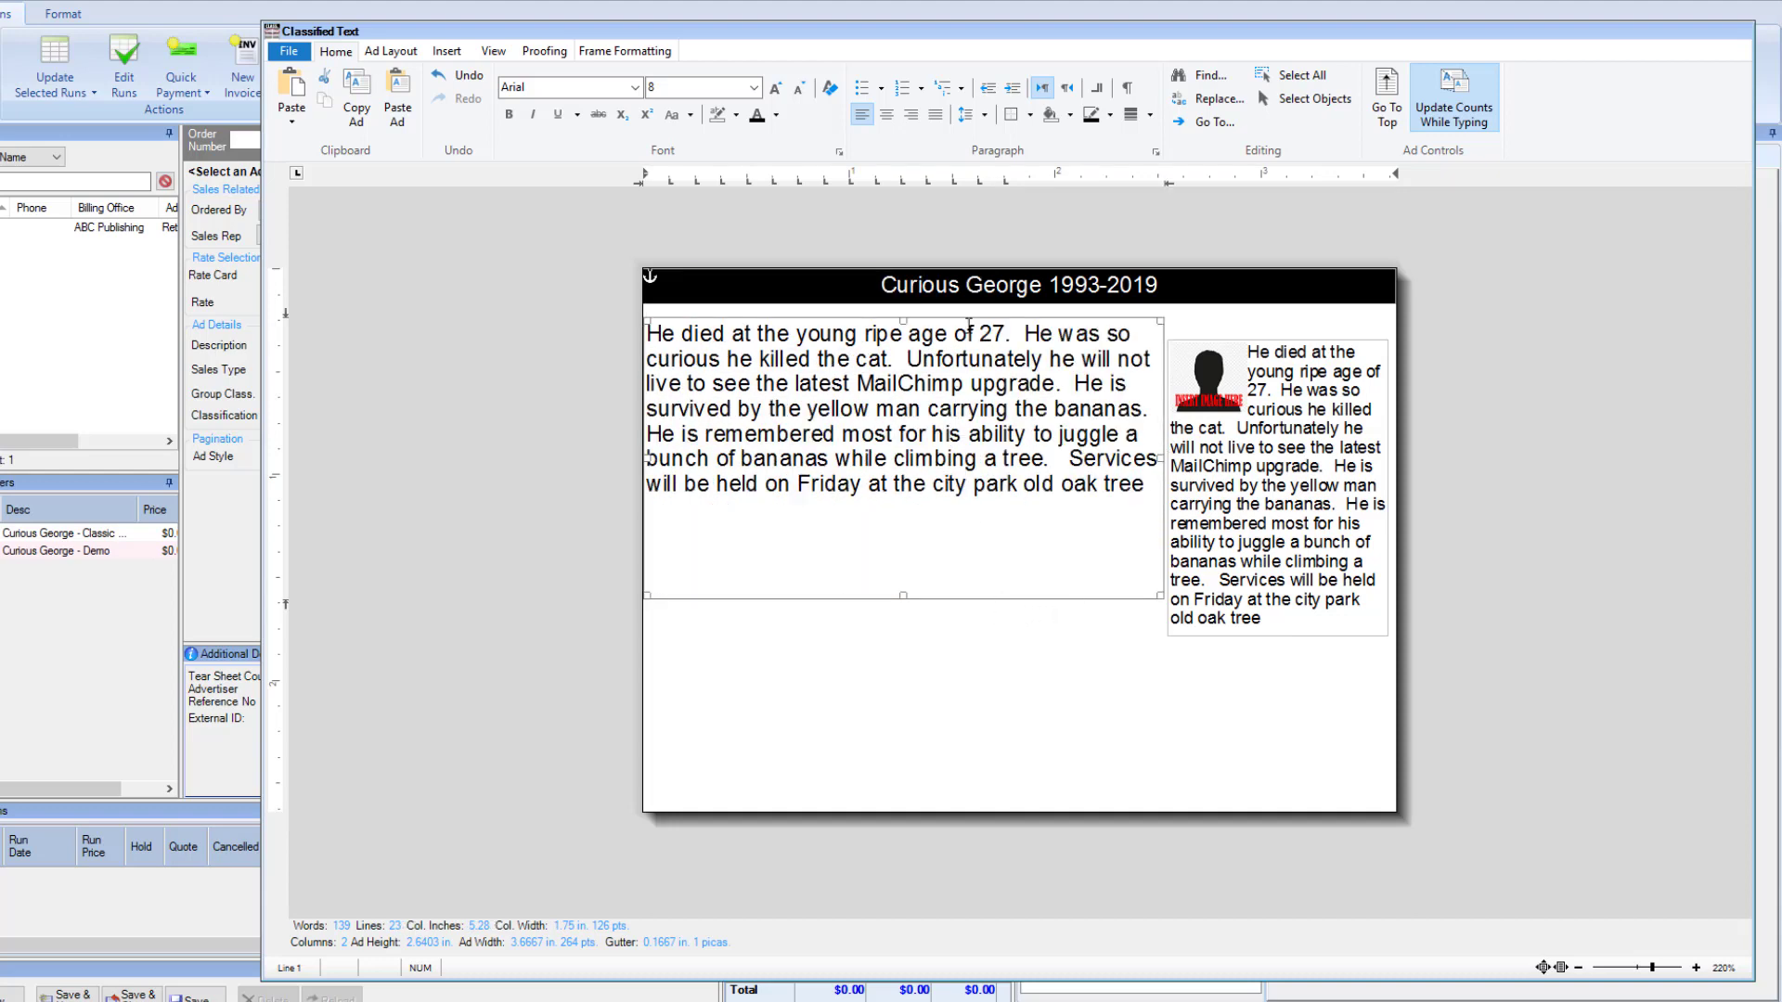
{"action": "left_click_drag", "start_coordinate": [968, 319], "coordinate": [968, 306]}
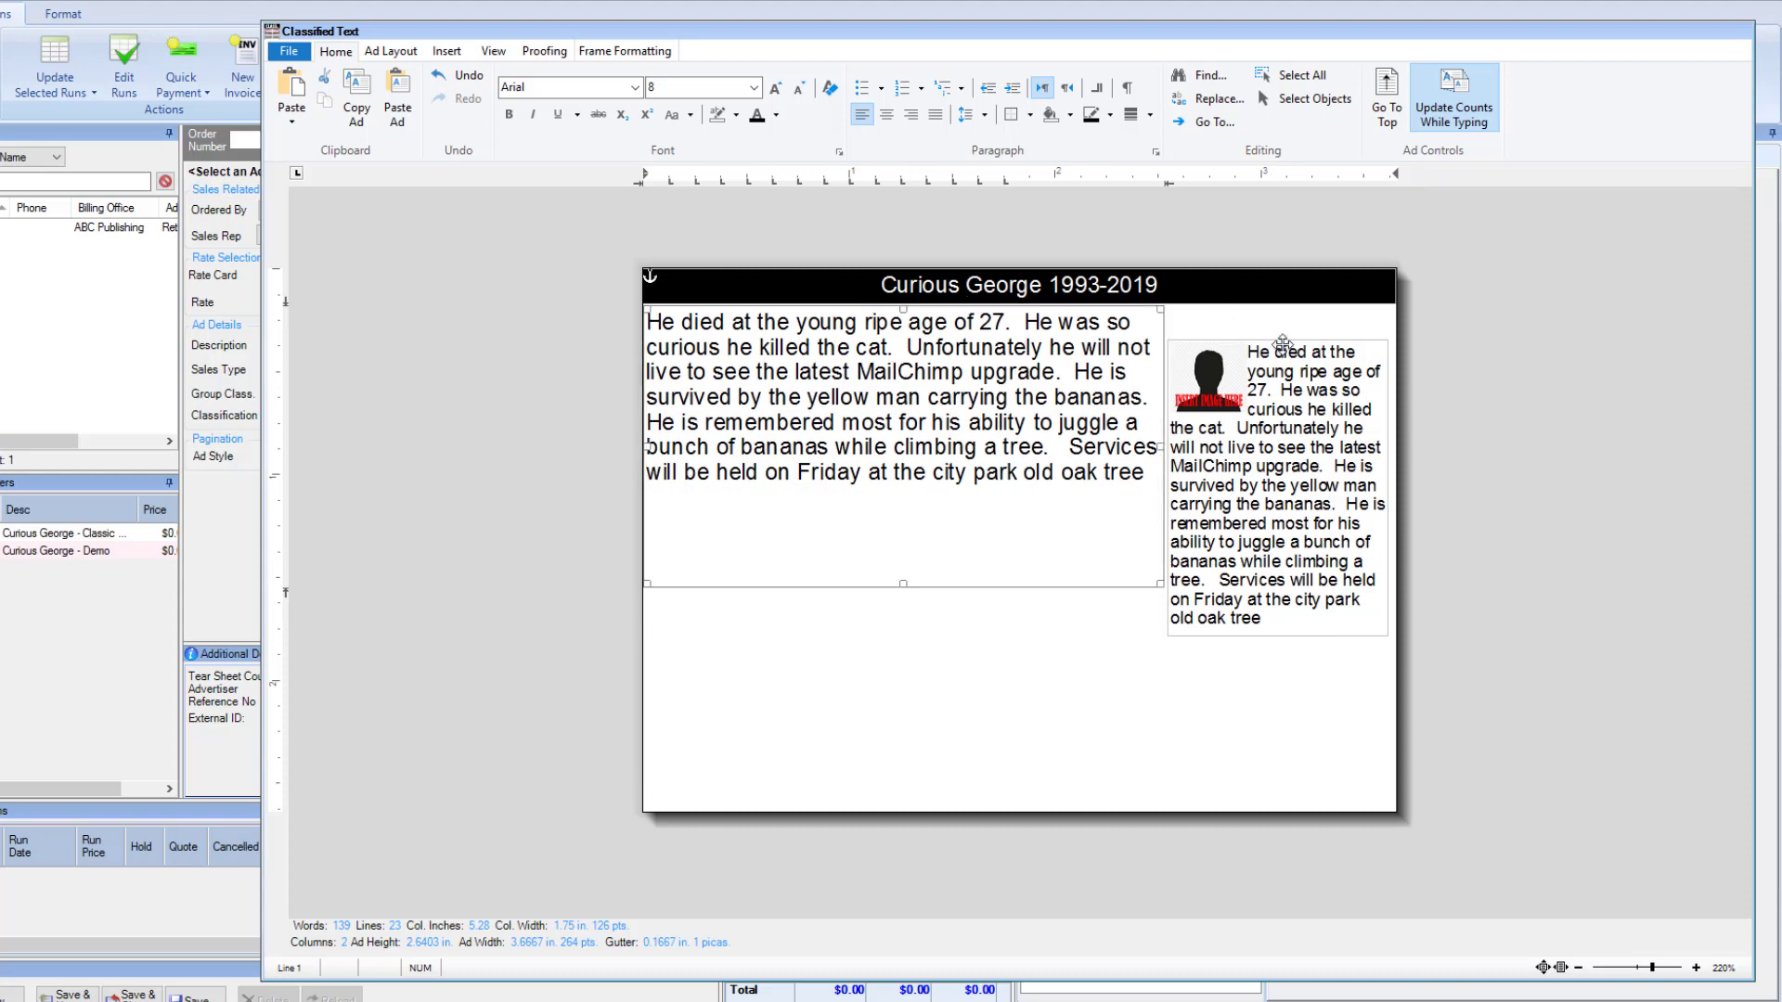
Step: Move the small obituary frame up beneath the heading and shorten the large text frame to about 0.96 inches
{"action": "left_click_drag", "start_coordinate": [1281, 342], "coordinate": [1287, 310]}
{"action": "left_click", "coordinate": [919, 591]}
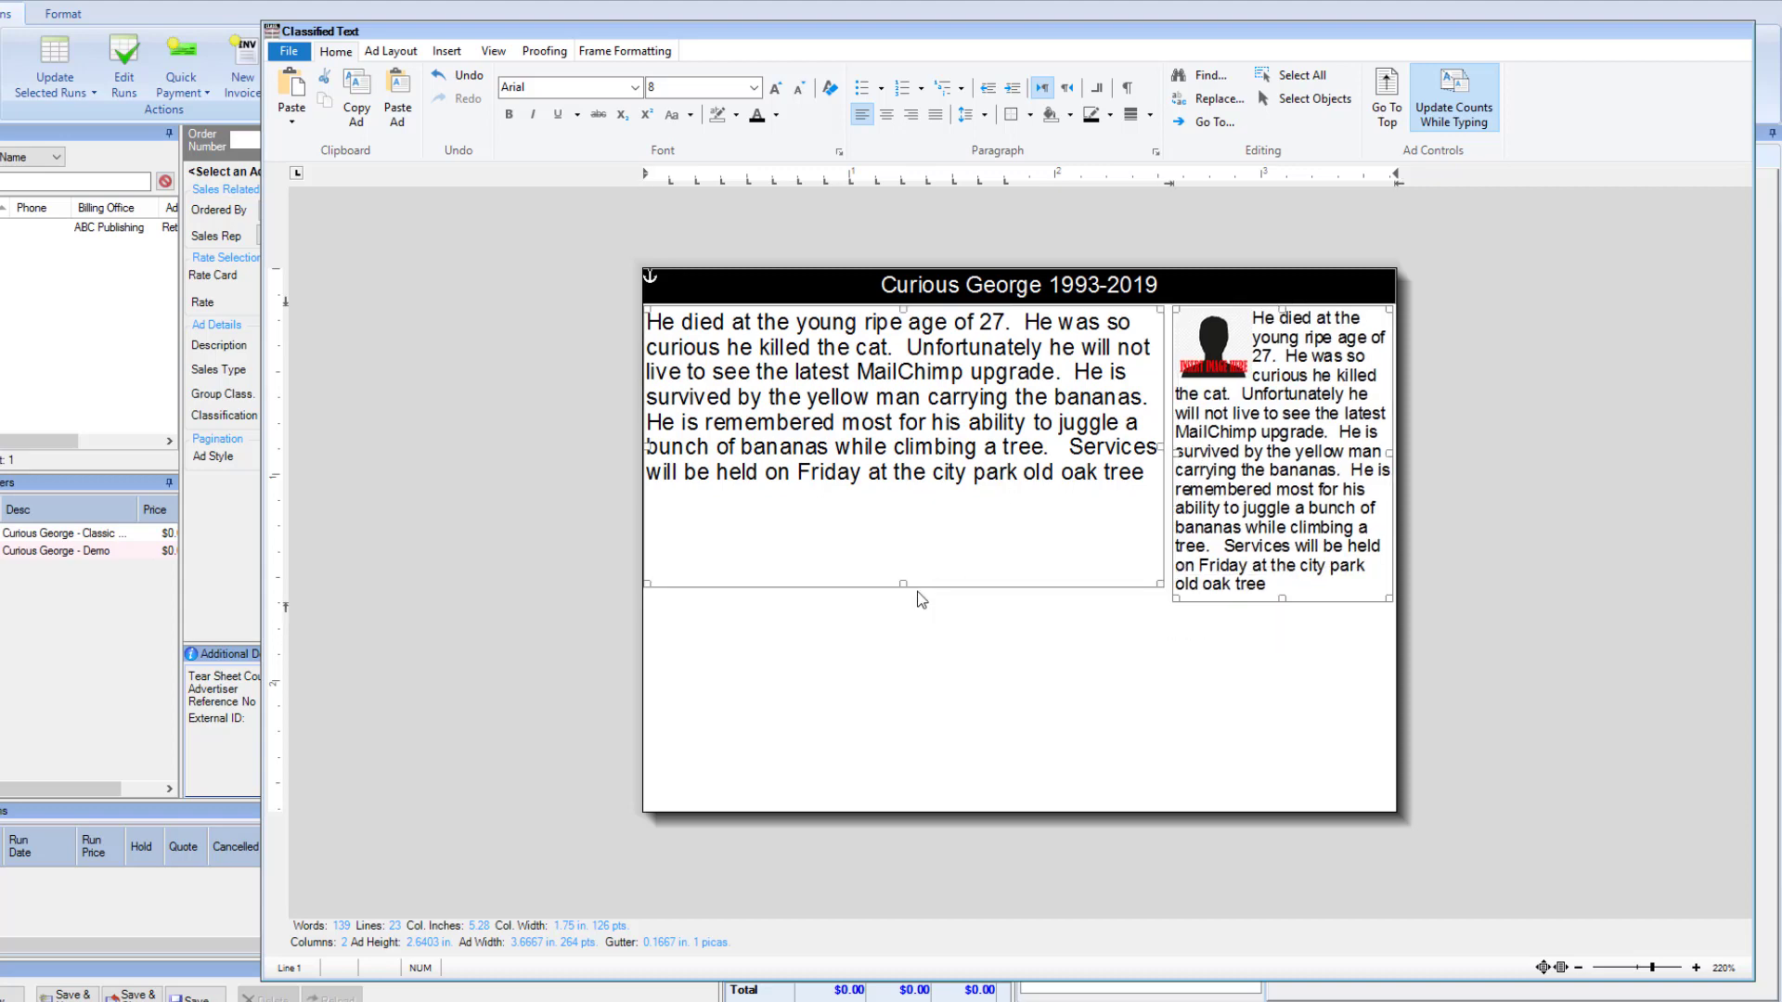
{"action": "left_click_drag", "start_coordinate": [903, 583], "coordinate": [919, 502]}
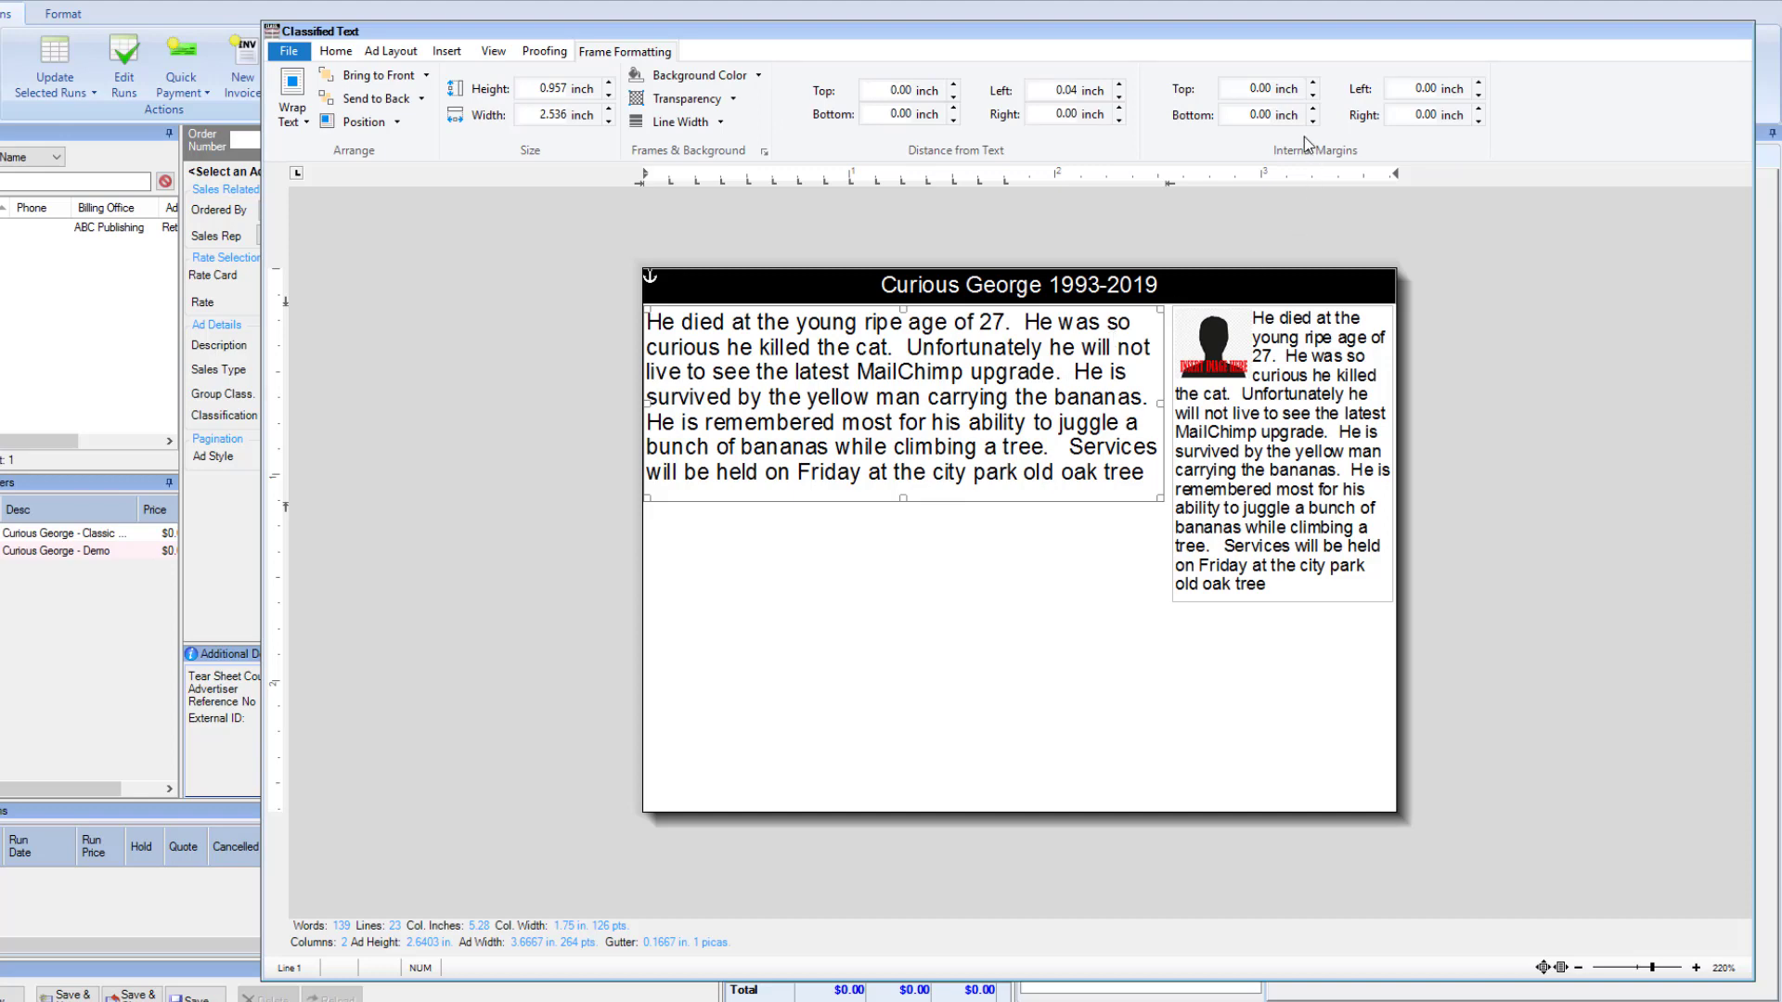
Step: Set the large frame's internal margins to 0.06 inch top, 0.08 inch left and 0.03 inch right, and adjust its height to about 1.10 inches
{"action": "left_click", "coordinate": [1314, 84]}
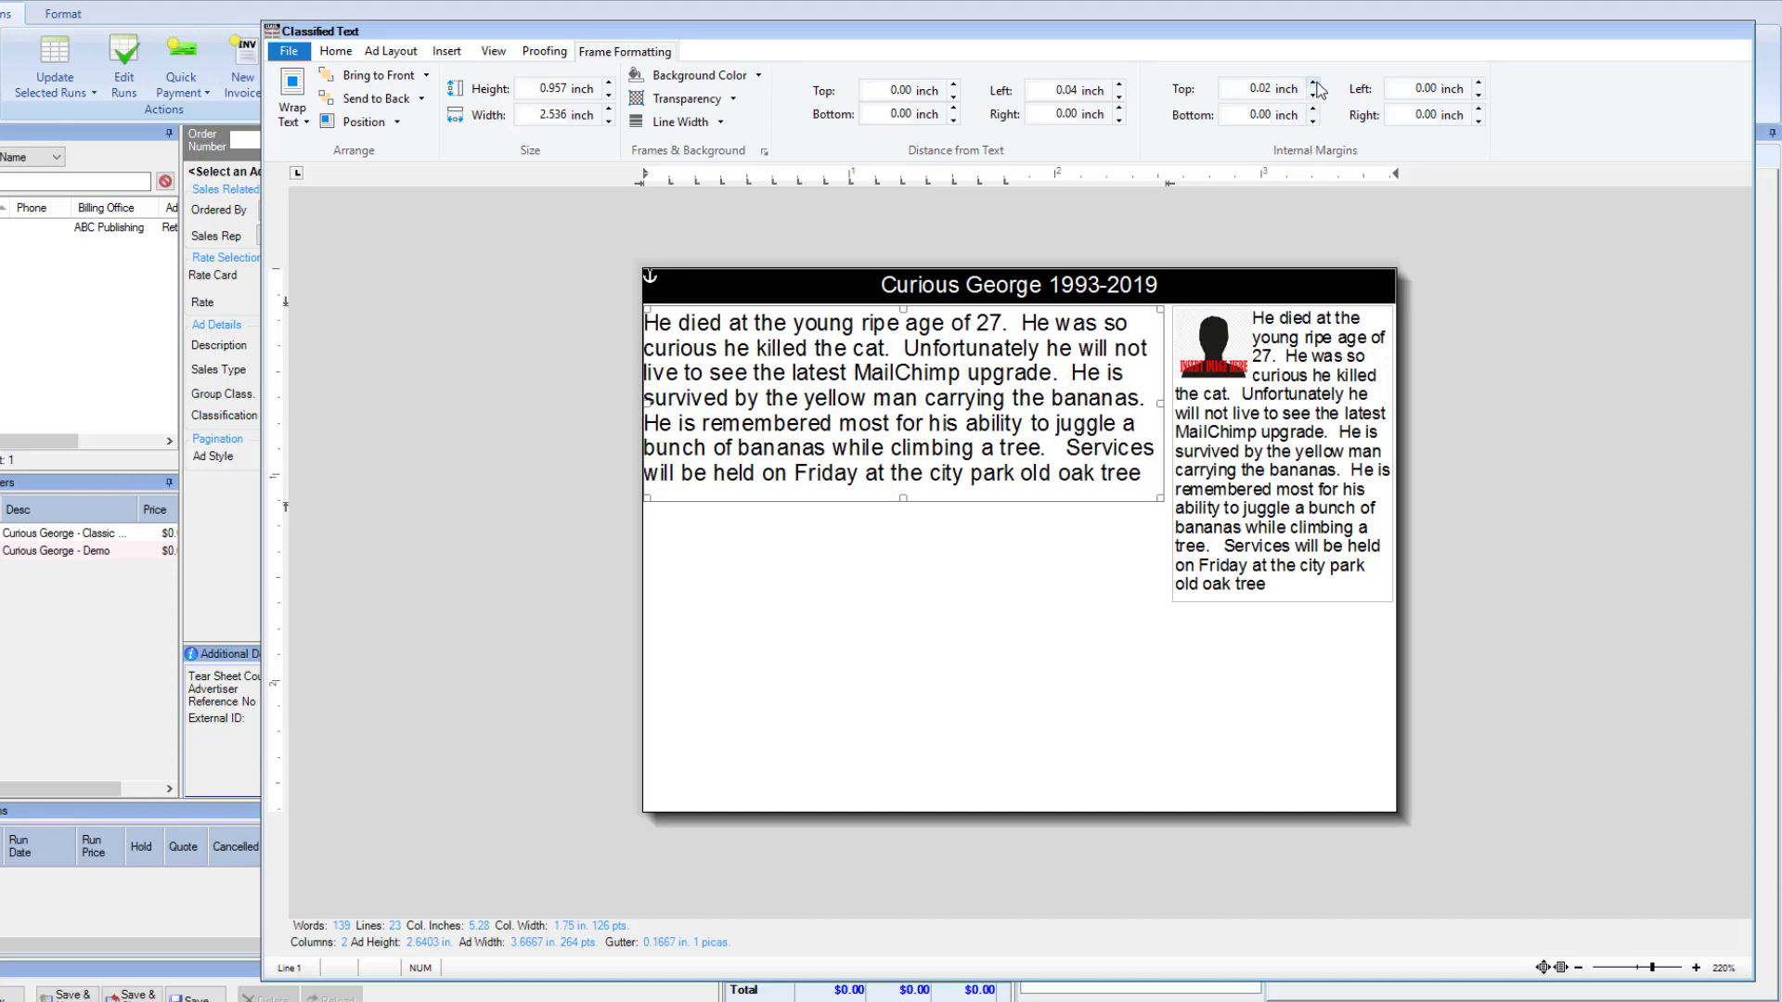
{"action": "left_click_drag", "start_coordinate": [902, 501], "coordinate": [902, 577]}
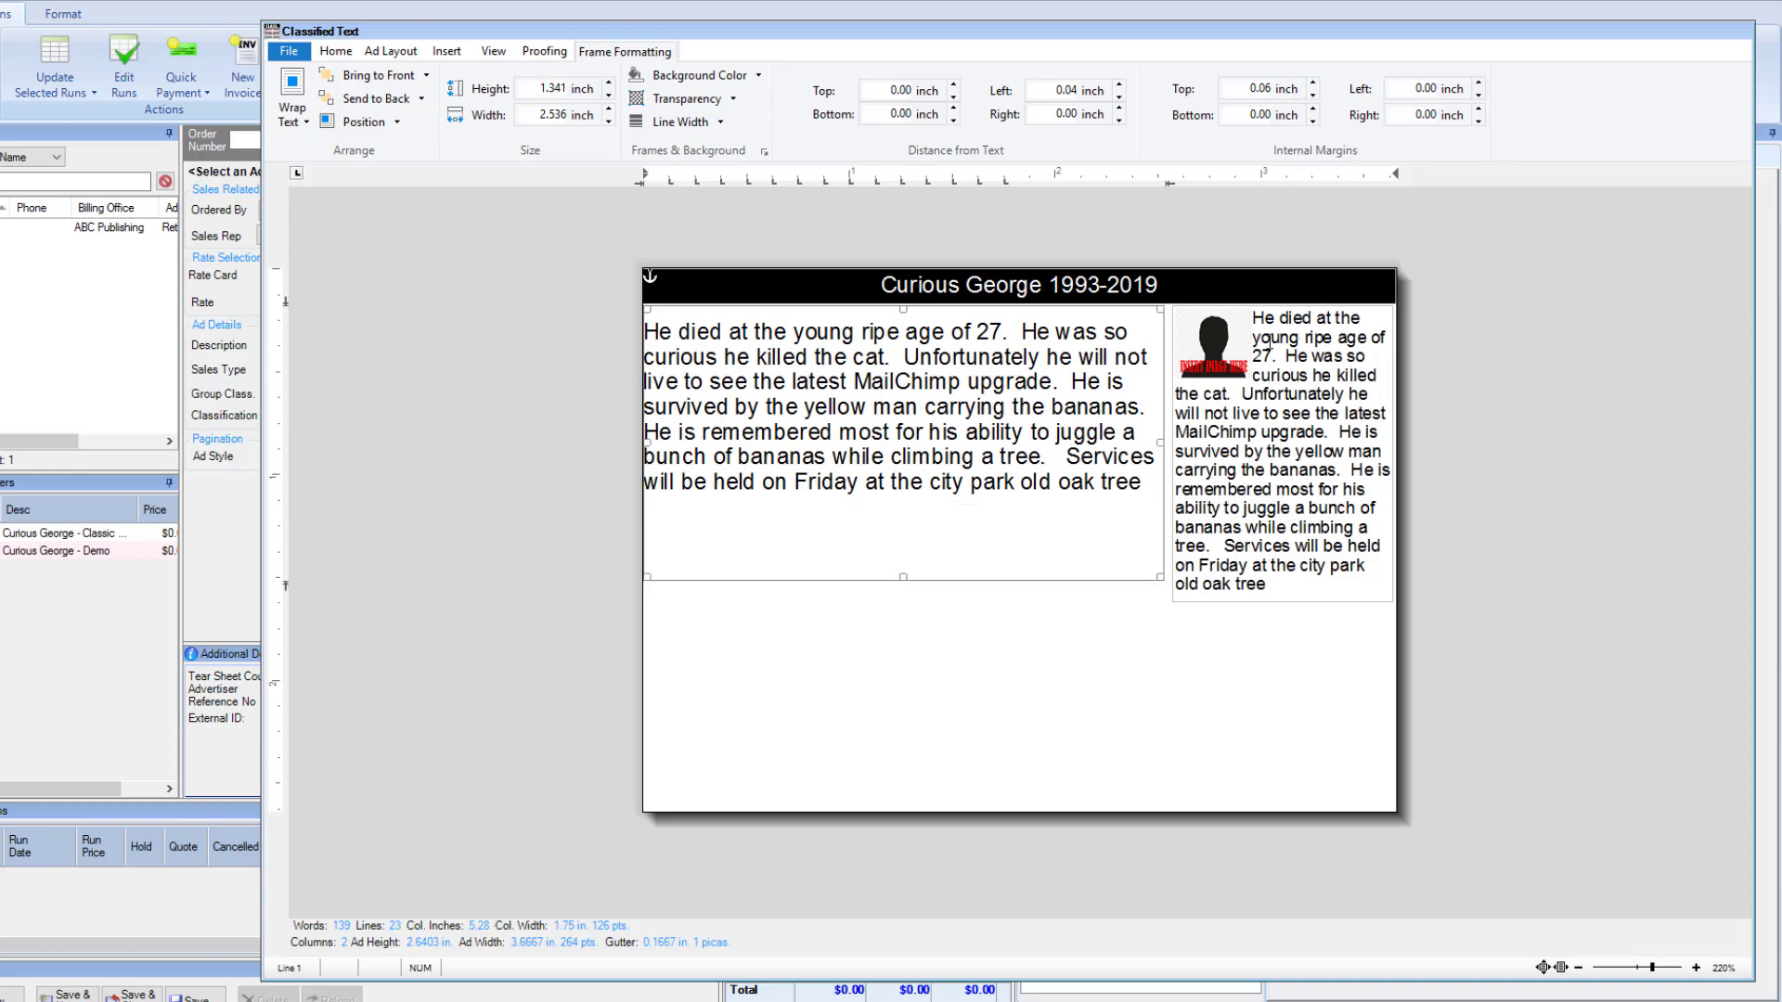
{"action": "left_click", "coordinate": [1479, 109]}
{"action": "left_click", "coordinate": [1478, 83]}
{"action": "left_click", "coordinate": [1477, 82]}
{"action": "left_click", "coordinate": [1477, 83]}
{"action": "left_click", "coordinate": [1478, 82]}
{"action": "left_click", "coordinate": [1478, 82]}
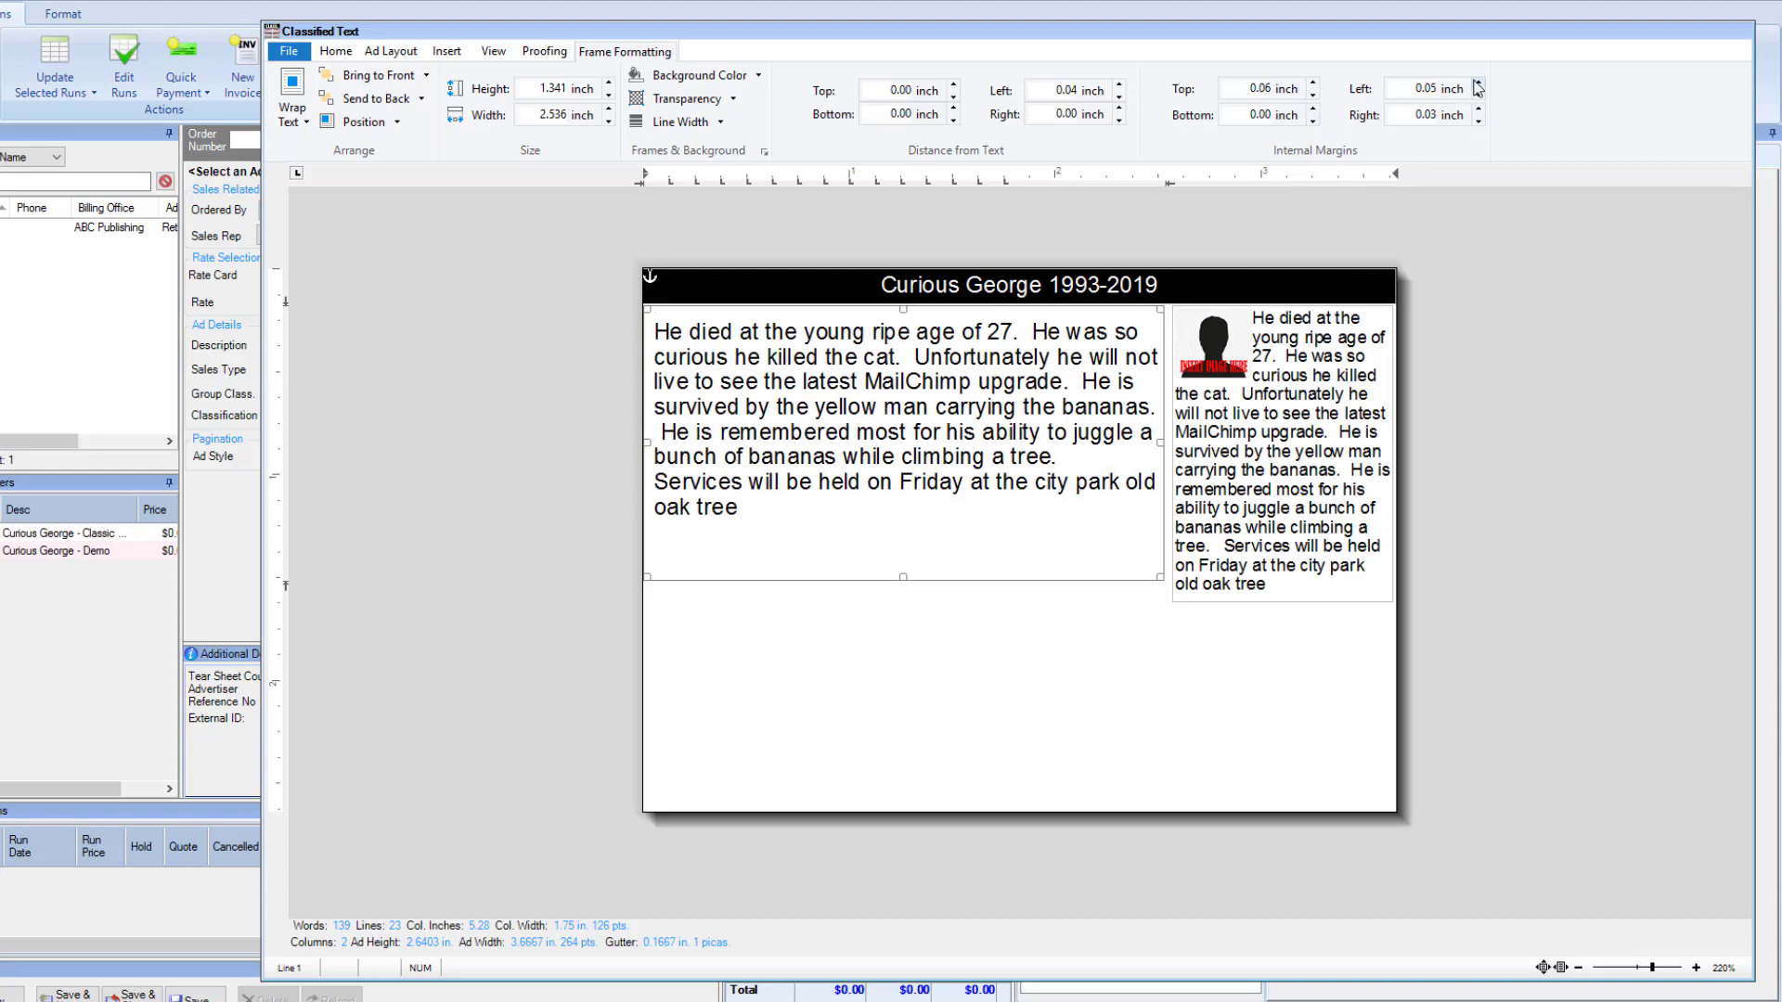
{"action": "left_click", "coordinate": [1477, 82]}
{"action": "left_click", "coordinate": [762, 353]}
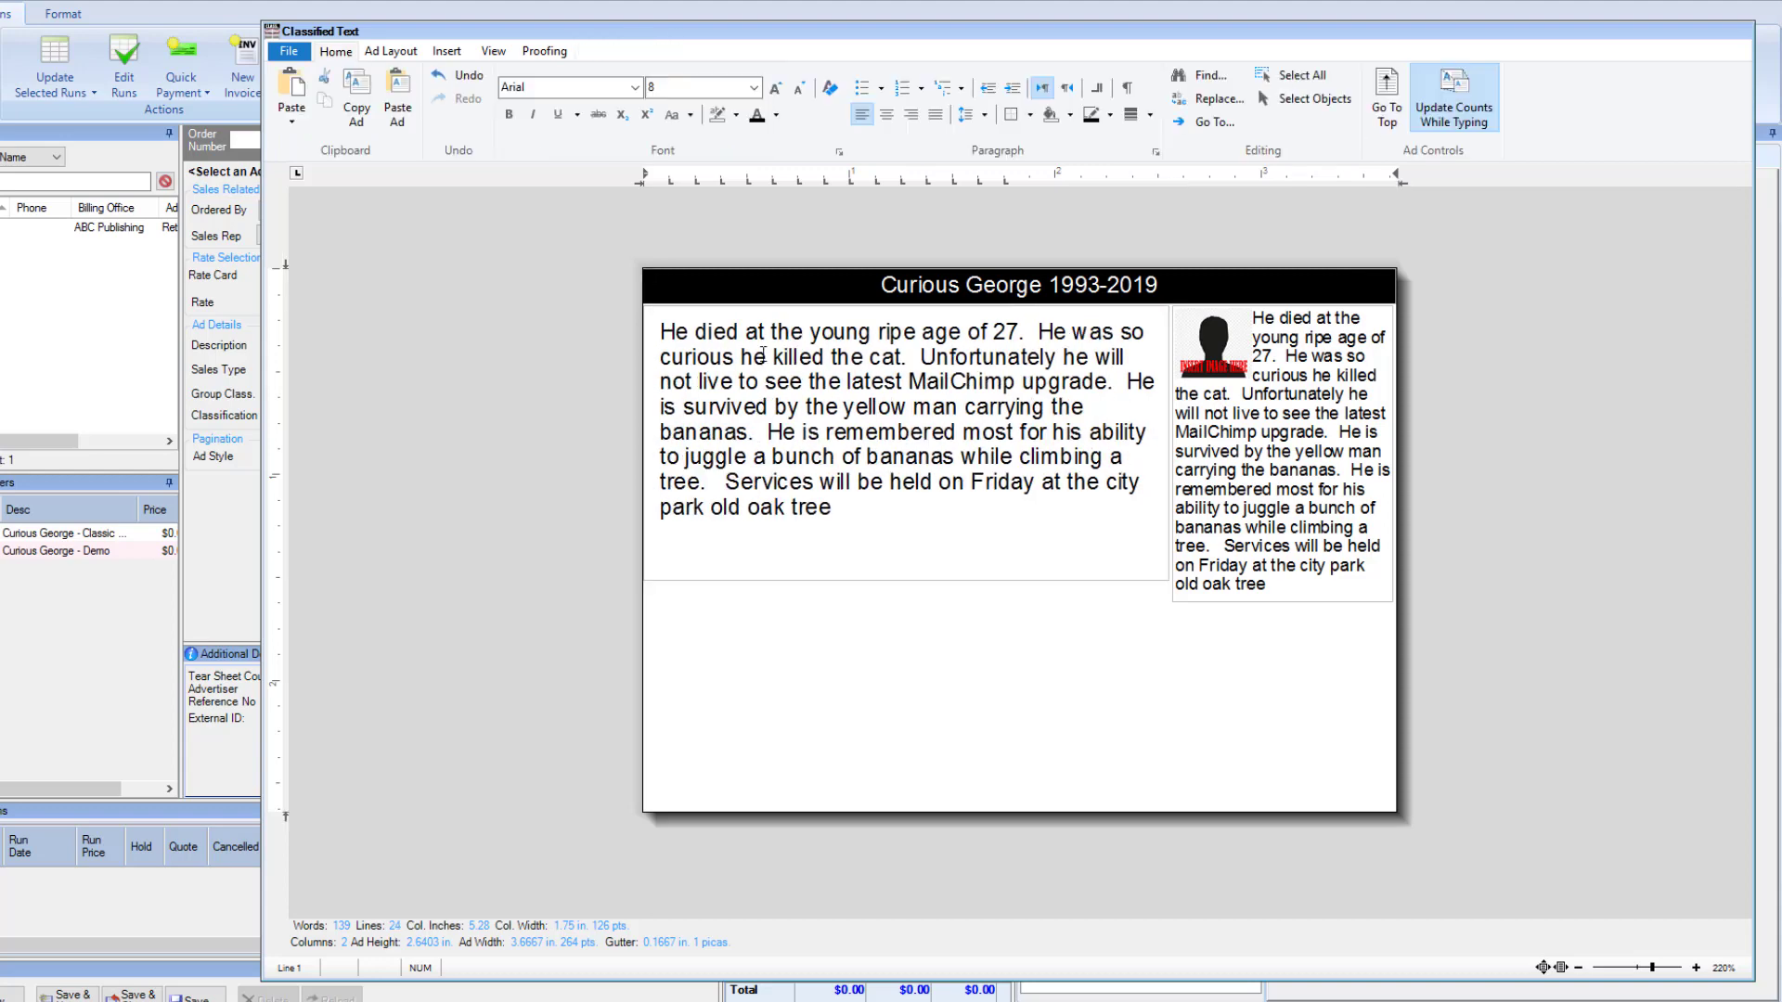
{"action": "left_click", "coordinate": [912, 580]}
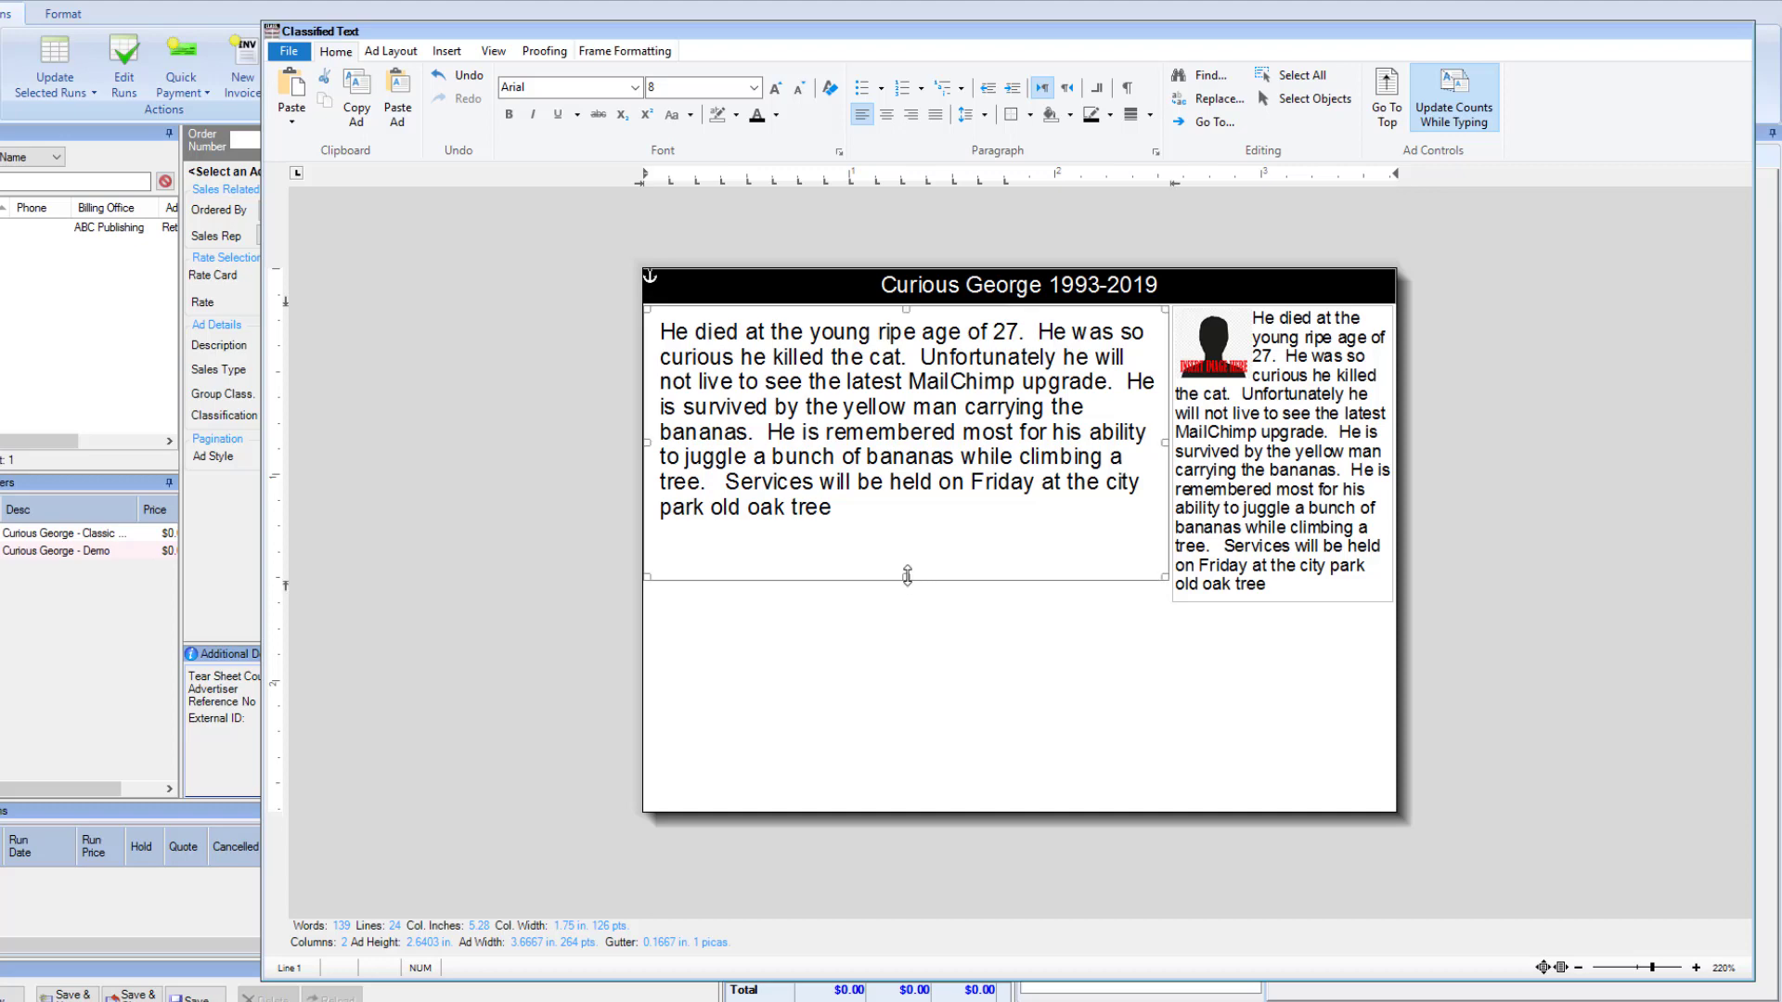
{"action": "left_click_drag", "start_coordinate": [912, 580], "coordinate": [910, 529]}
Step: Try line widths of 4.5 and 2.25 on the large text frame, and restore it to No Frame Line
{"action": "left_click", "coordinate": [678, 122]}
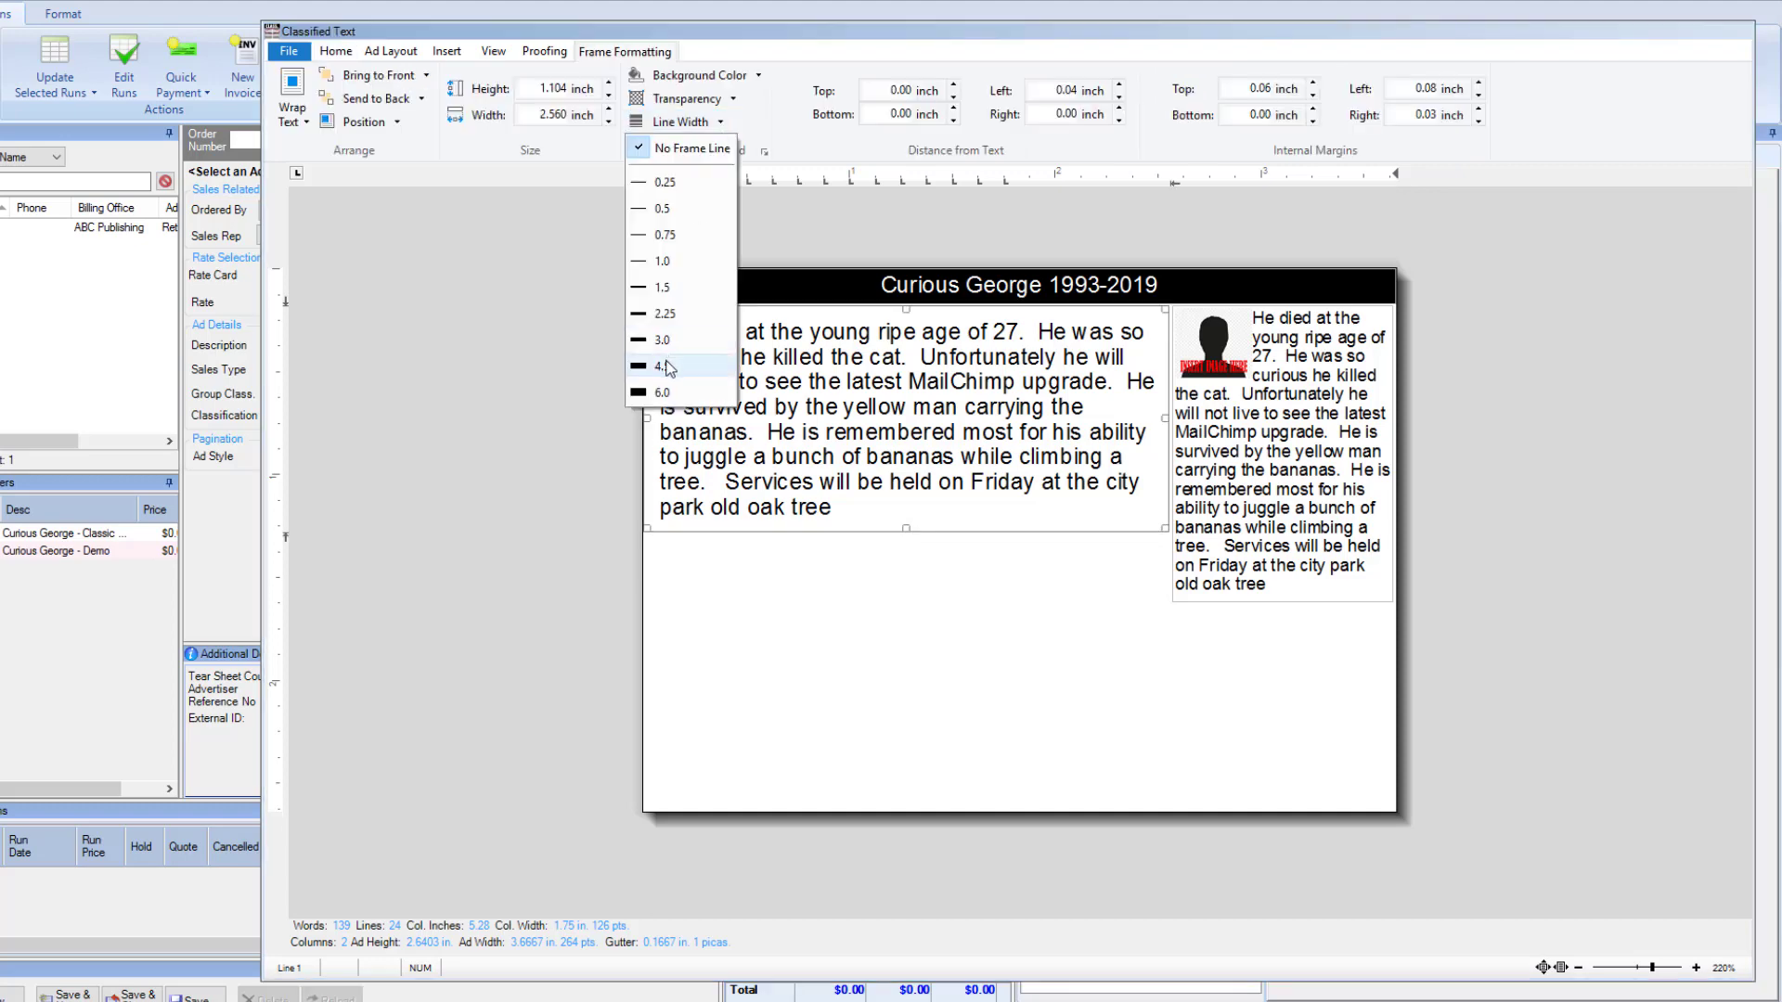
{"action": "left_click", "coordinate": [665, 367]}
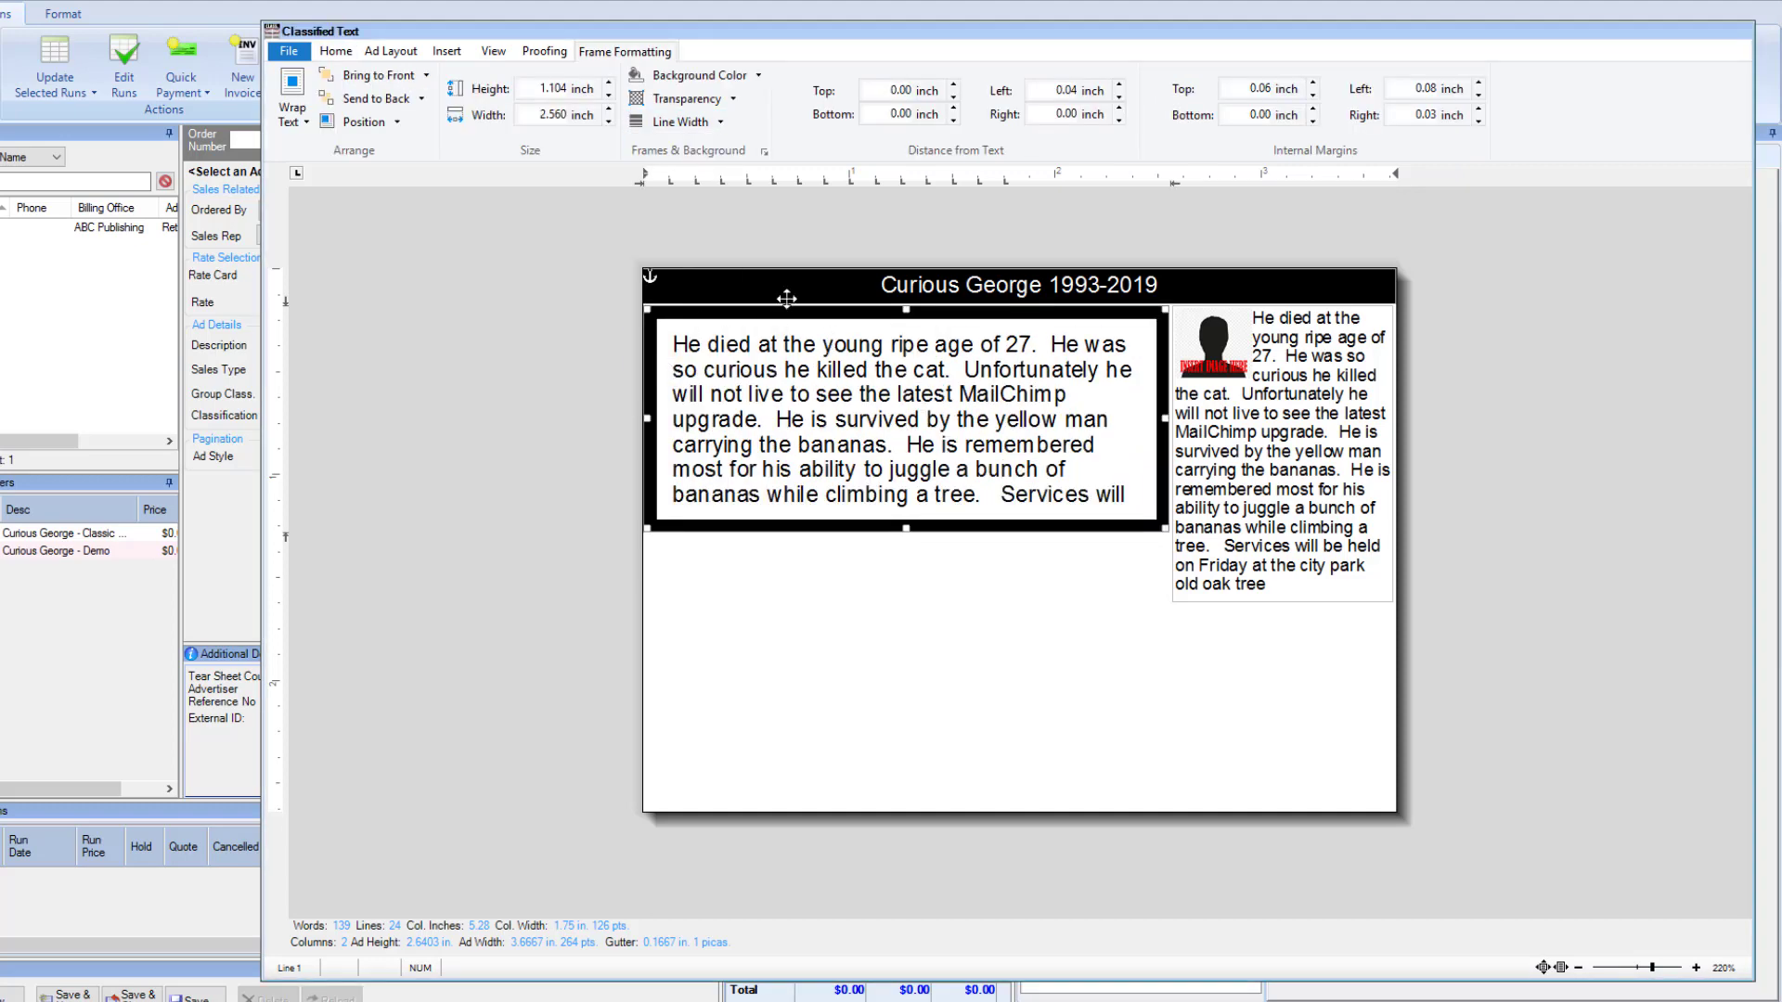
{"action": "left_click", "coordinate": [678, 121]}
{"action": "left_click", "coordinate": [670, 325]}
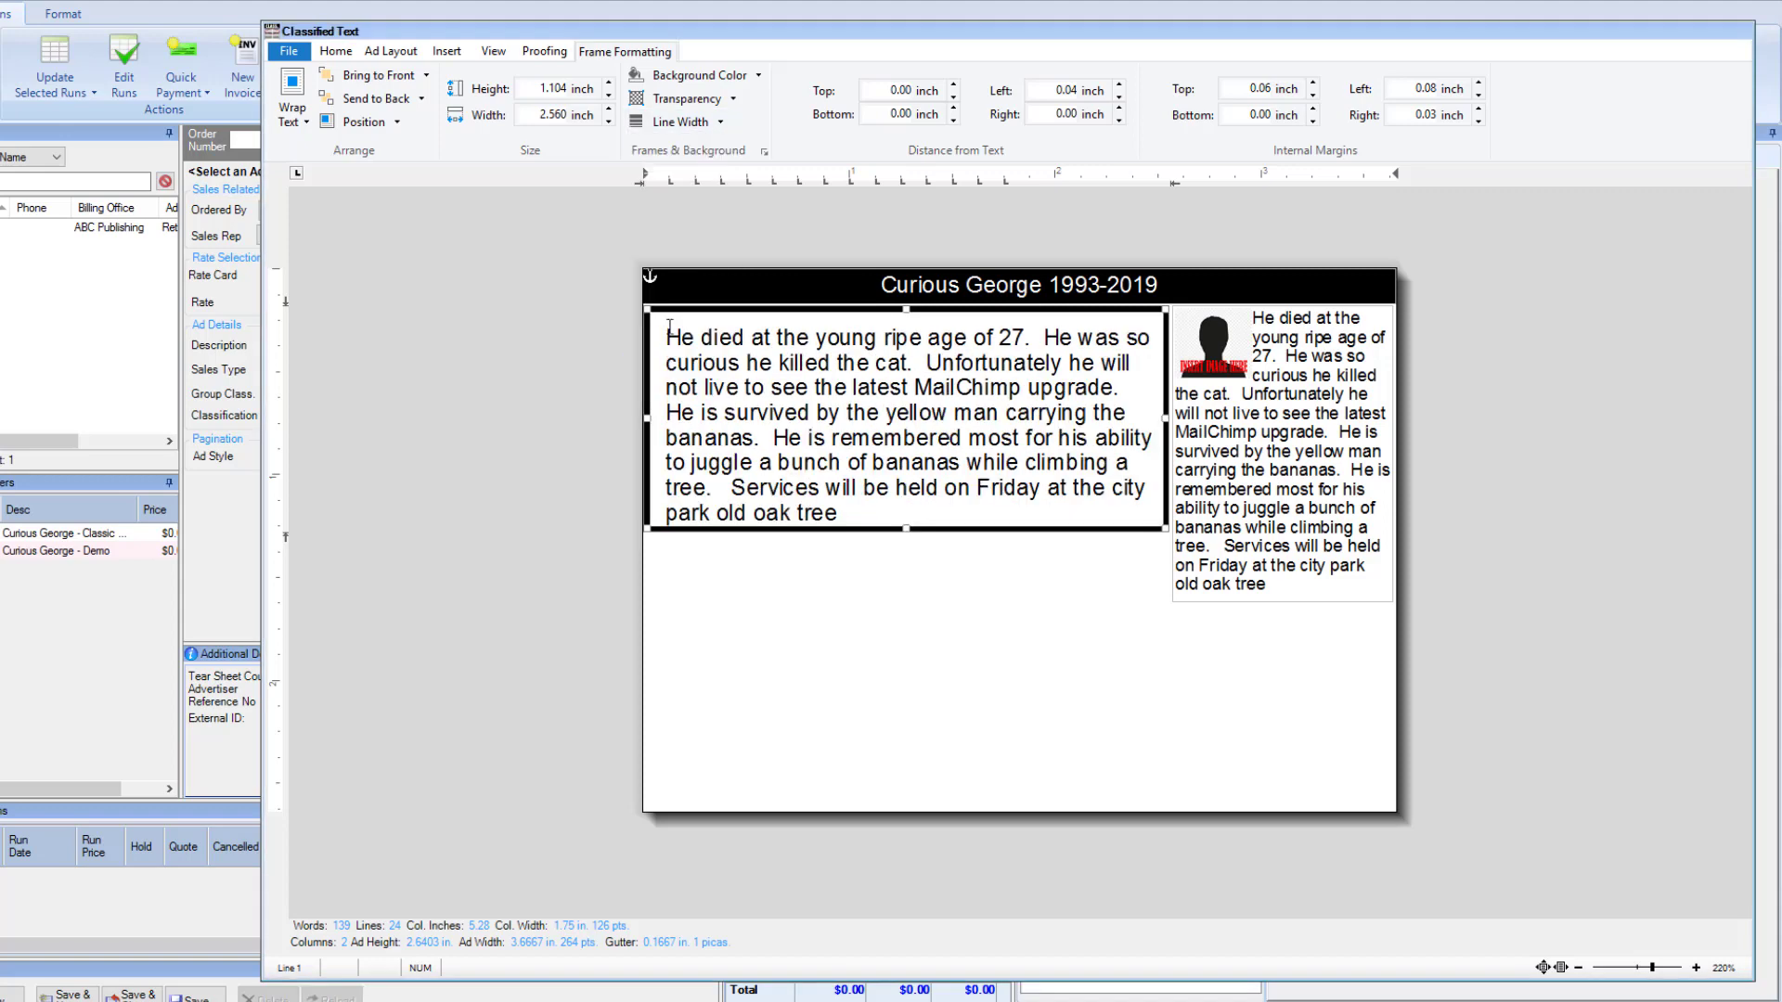
{"action": "left_click", "coordinate": [679, 121]}
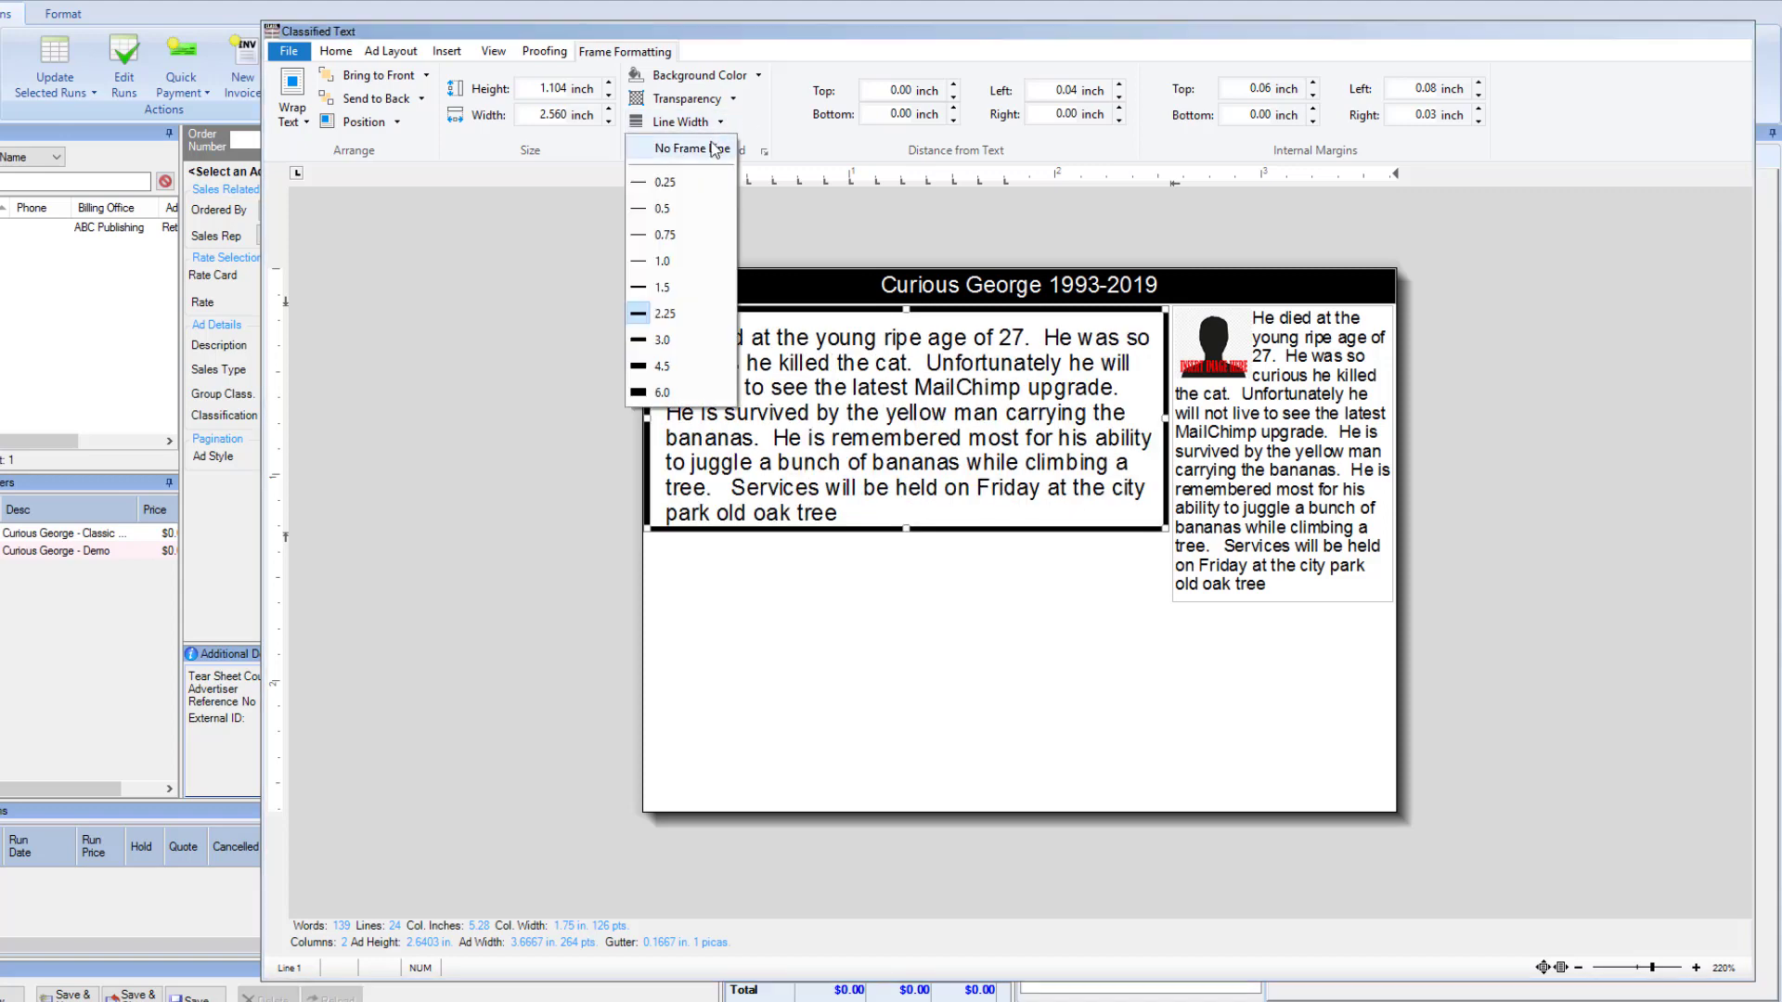
{"action": "left_click", "coordinate": [674, 146]}
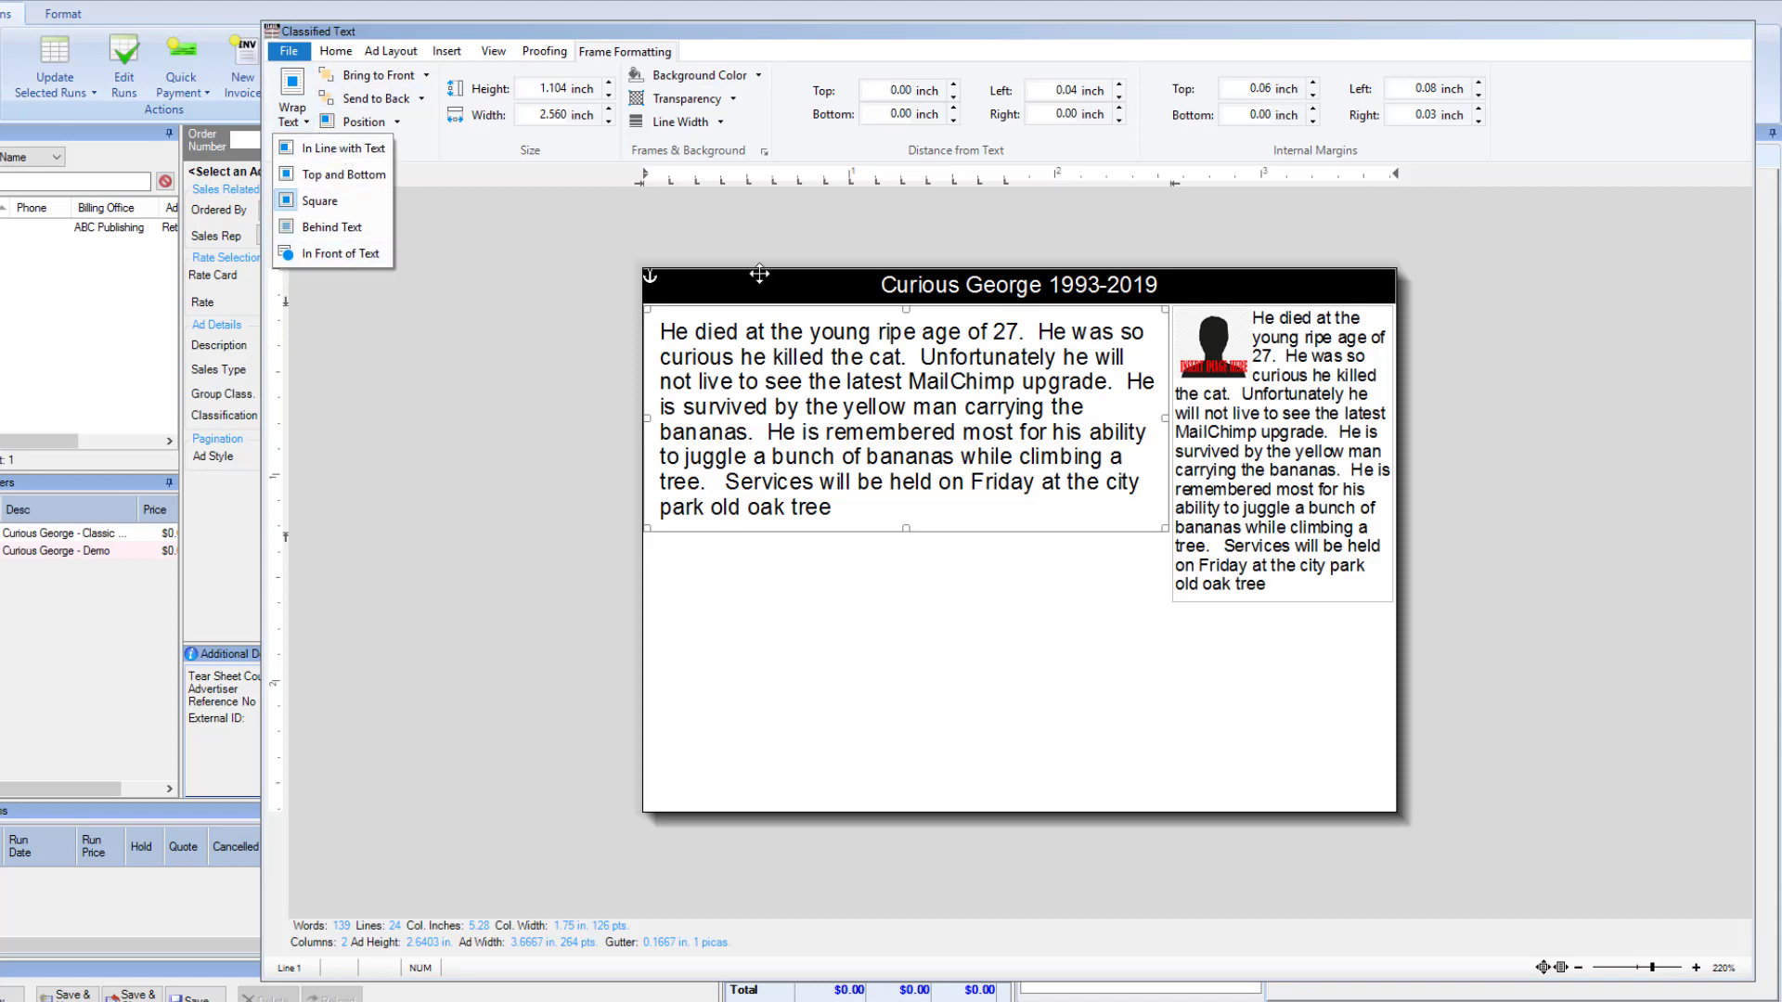
Step: Resize the large text frame to about 1.83 inches wide by 1.62 inches high and enable hyphenation
{"action": "left_click", "coordinate": [1076, 297]}
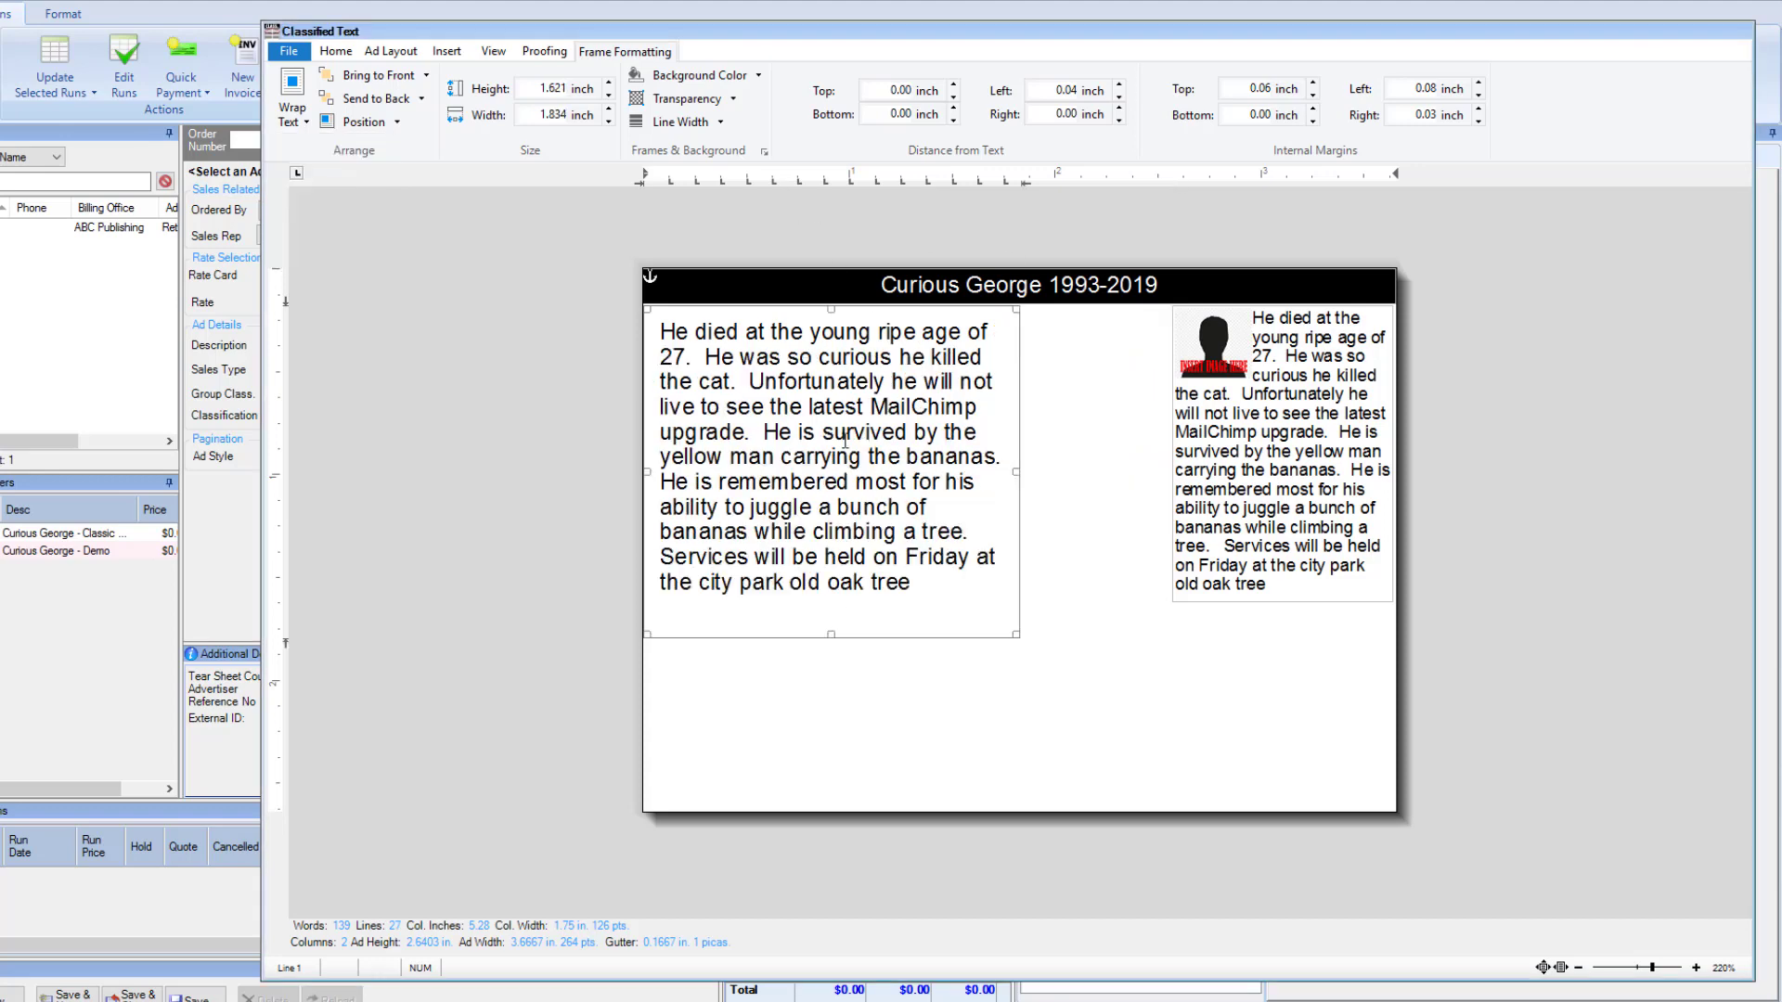
{"action": "left_click", "coordinate": [545, 52]}
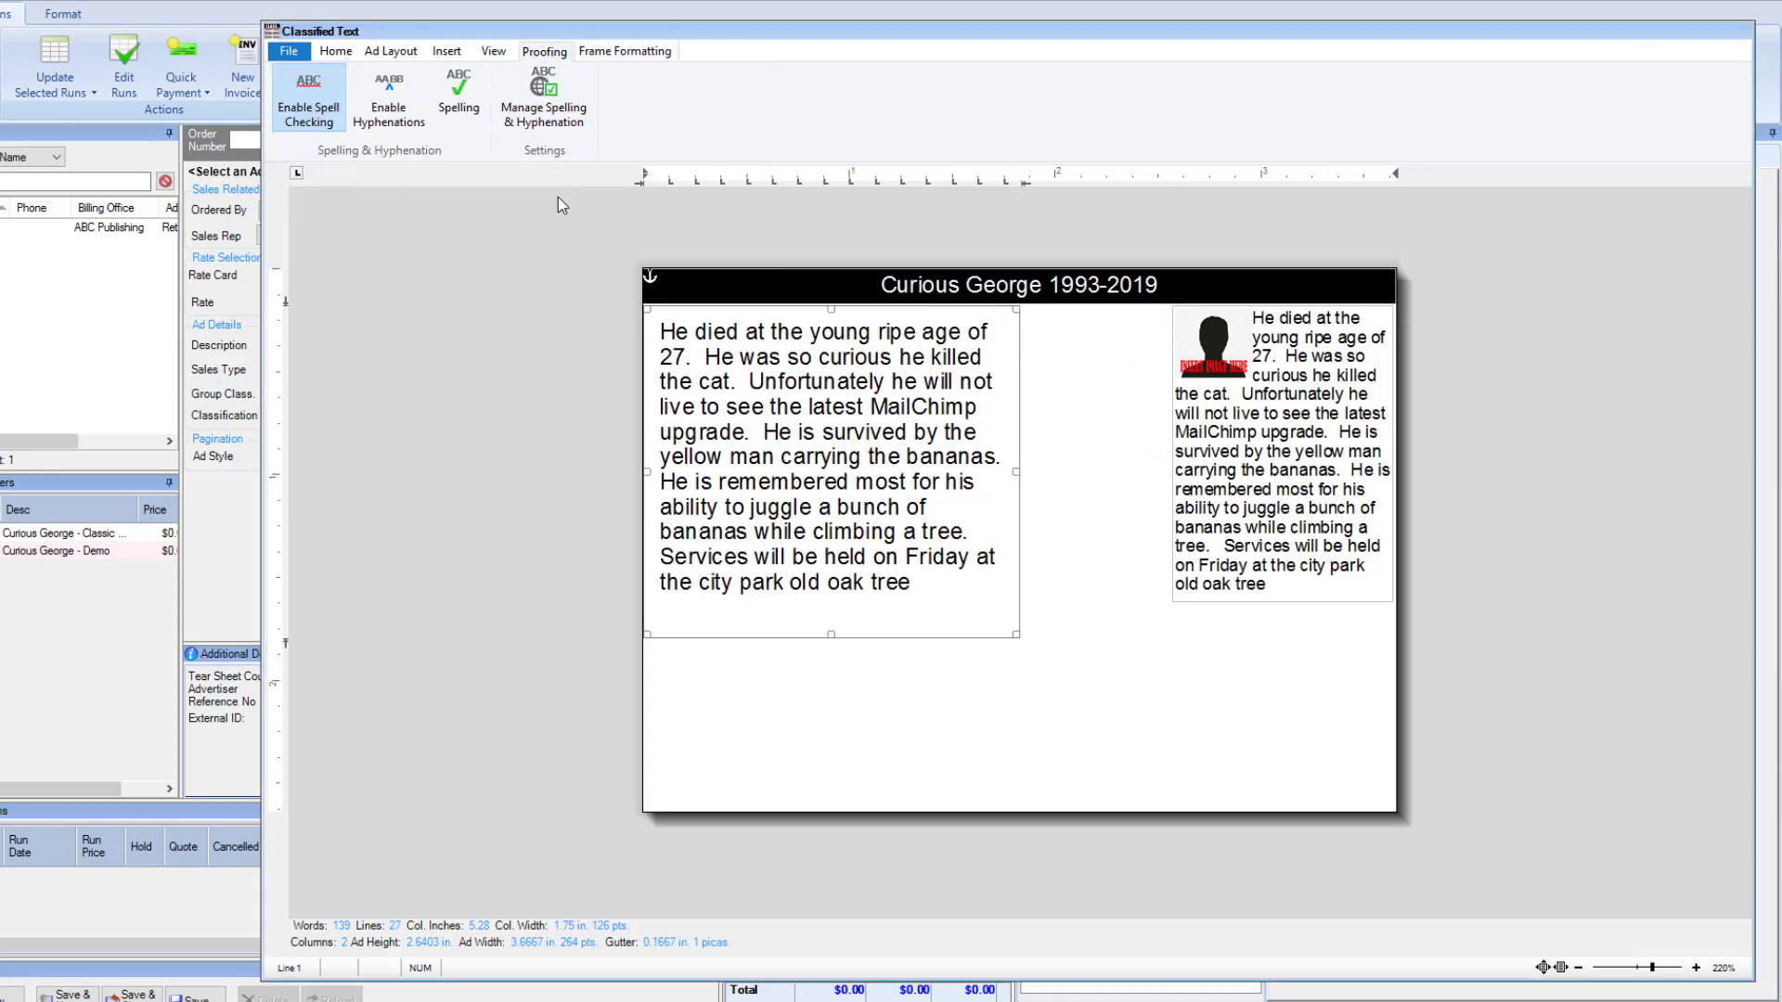
{"action": "left_click", "coordinate": [408, 120]}
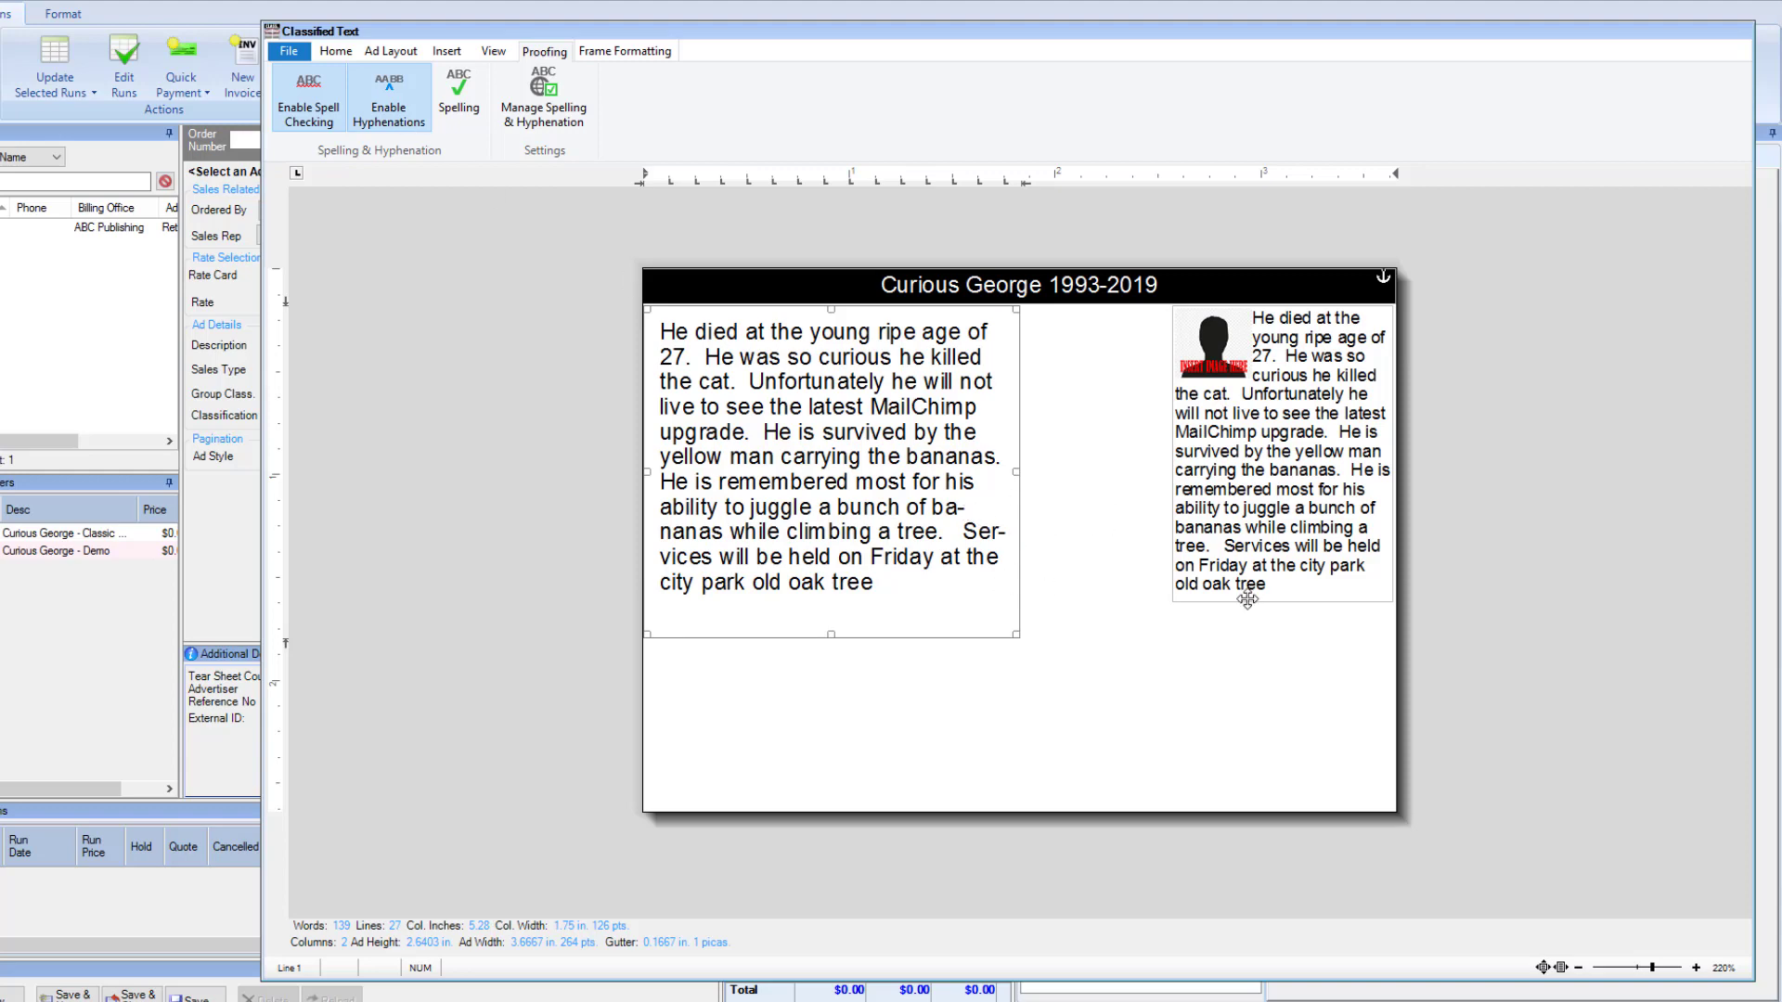
Step: Try different widths on the small obituary frame, leaving it extended slightly past the ad's right edge
{"action": "left_click", "coordinate": [1325, 388]}
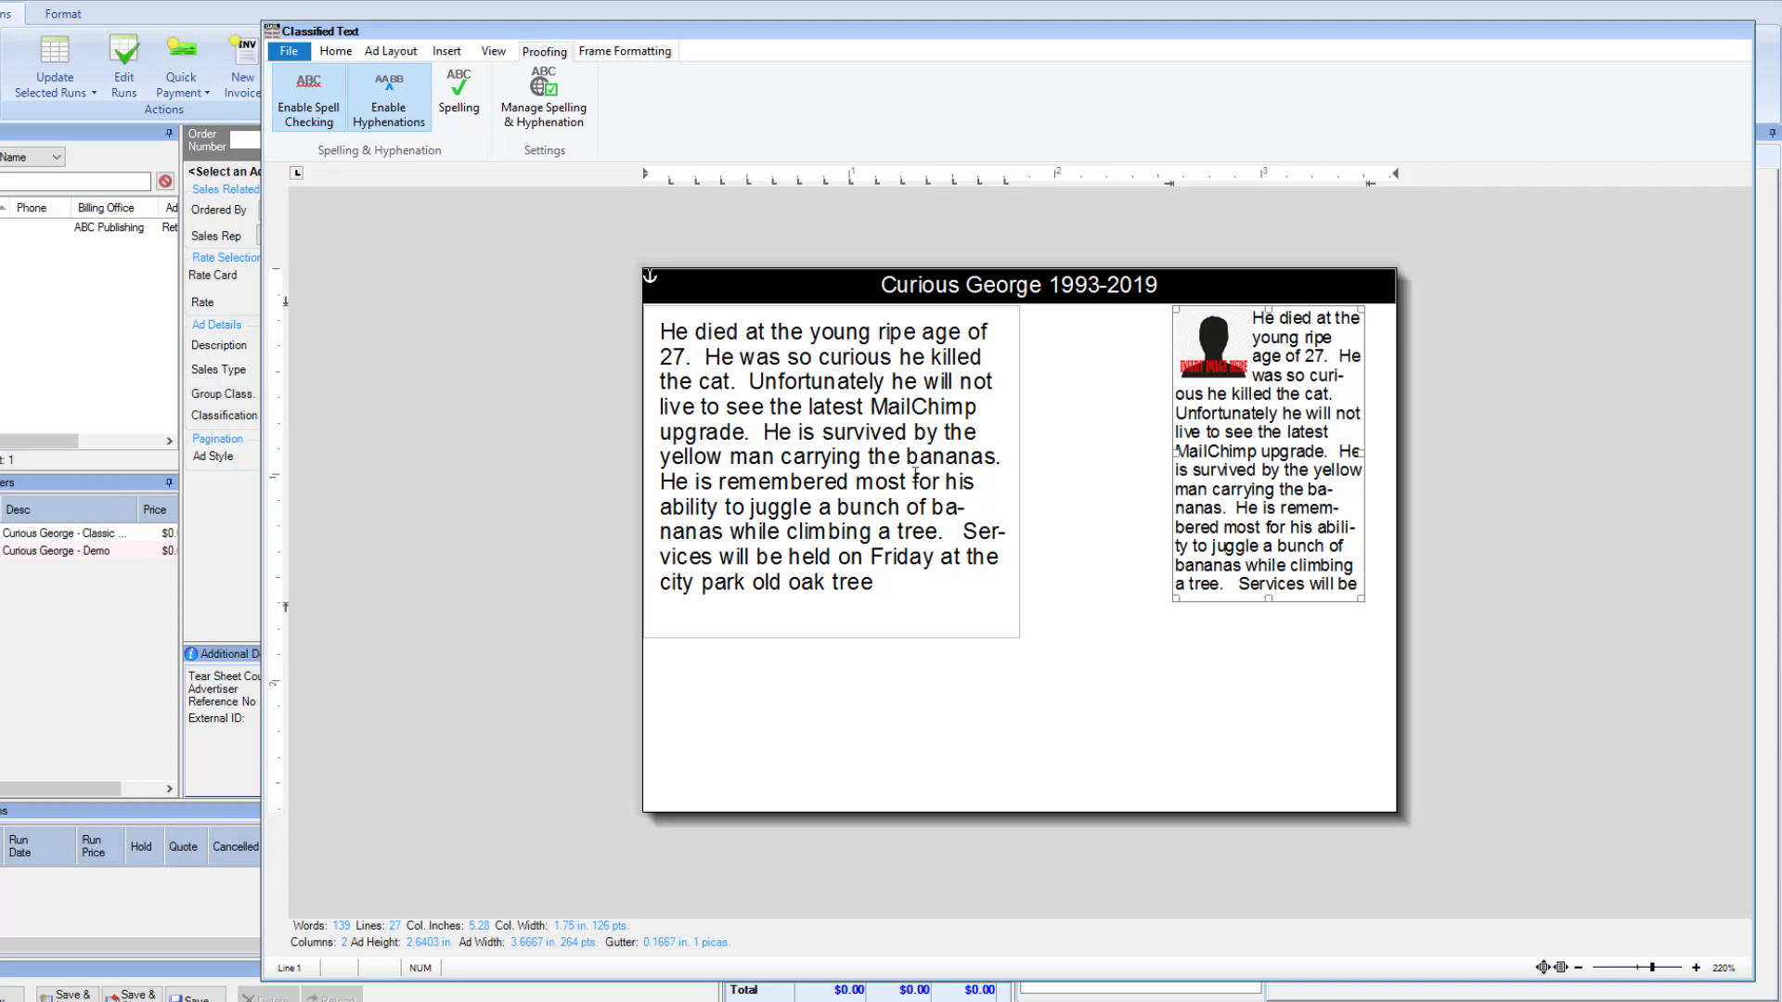
{"action": "left_click_drag", "start_coordinate": [1179, 455], "coordinate": [1109, 461]}
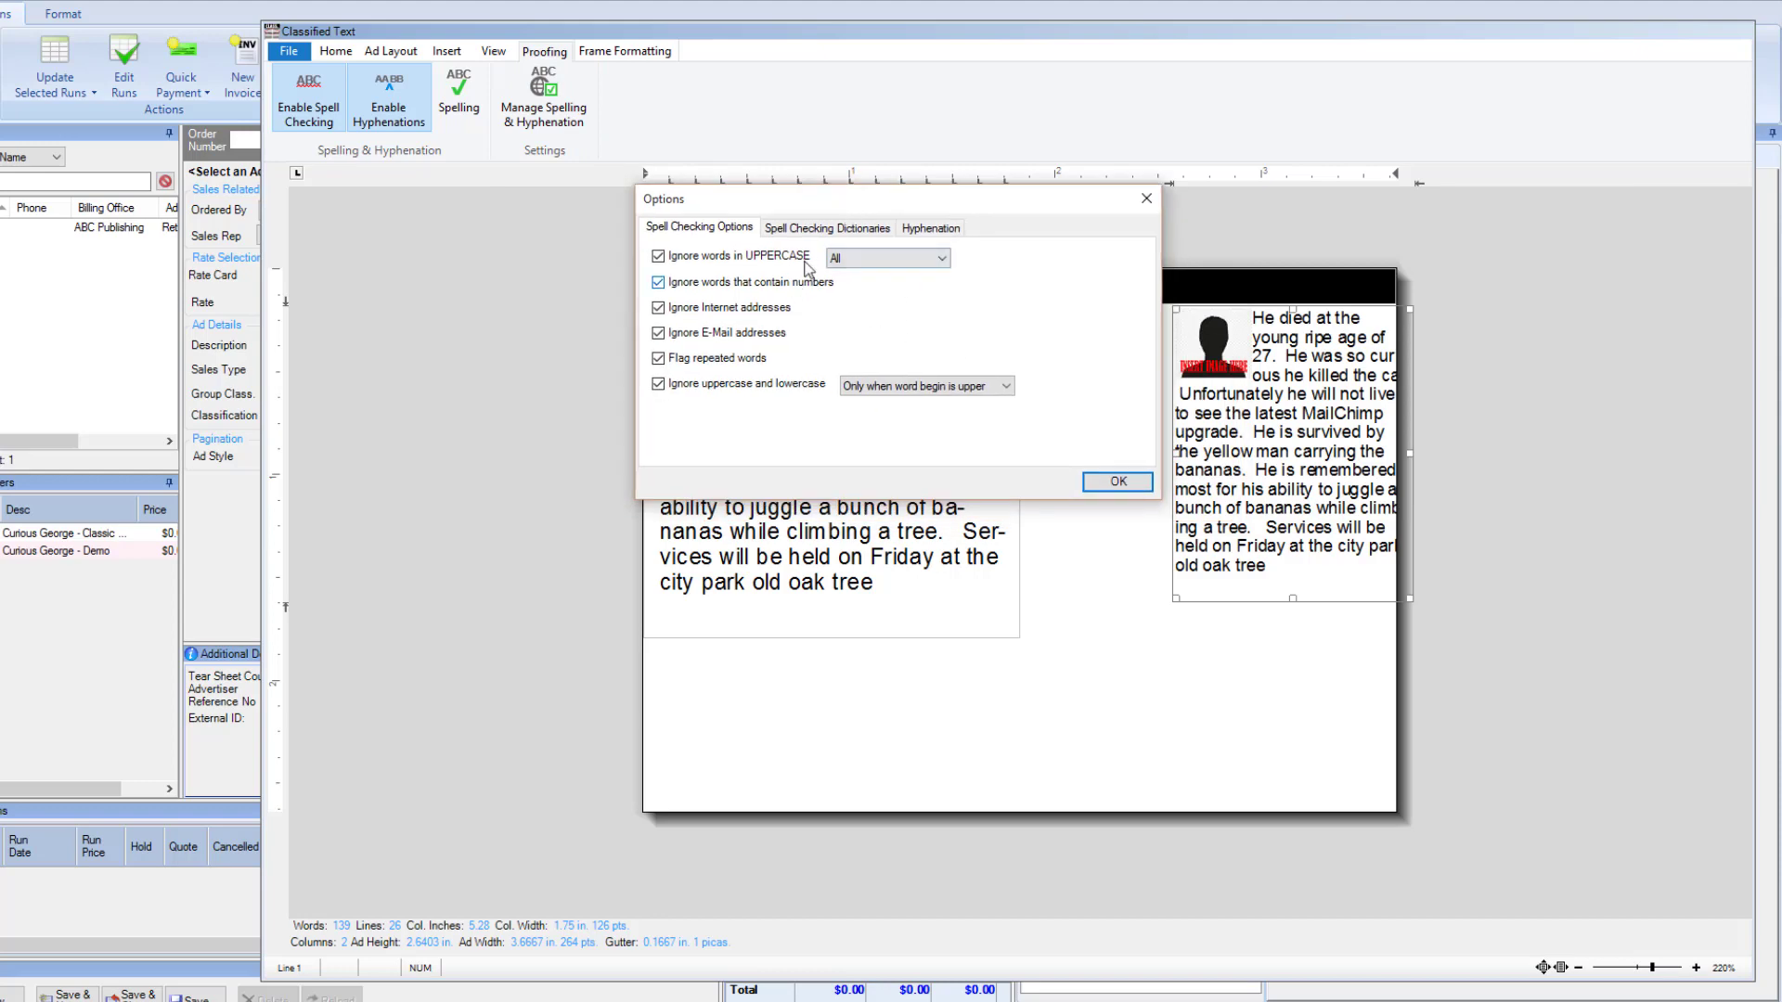
Step: Review the hyphenation options without changing them and turn hyphenation off
{"action": "left_click", "coordinate": [934, 229]}
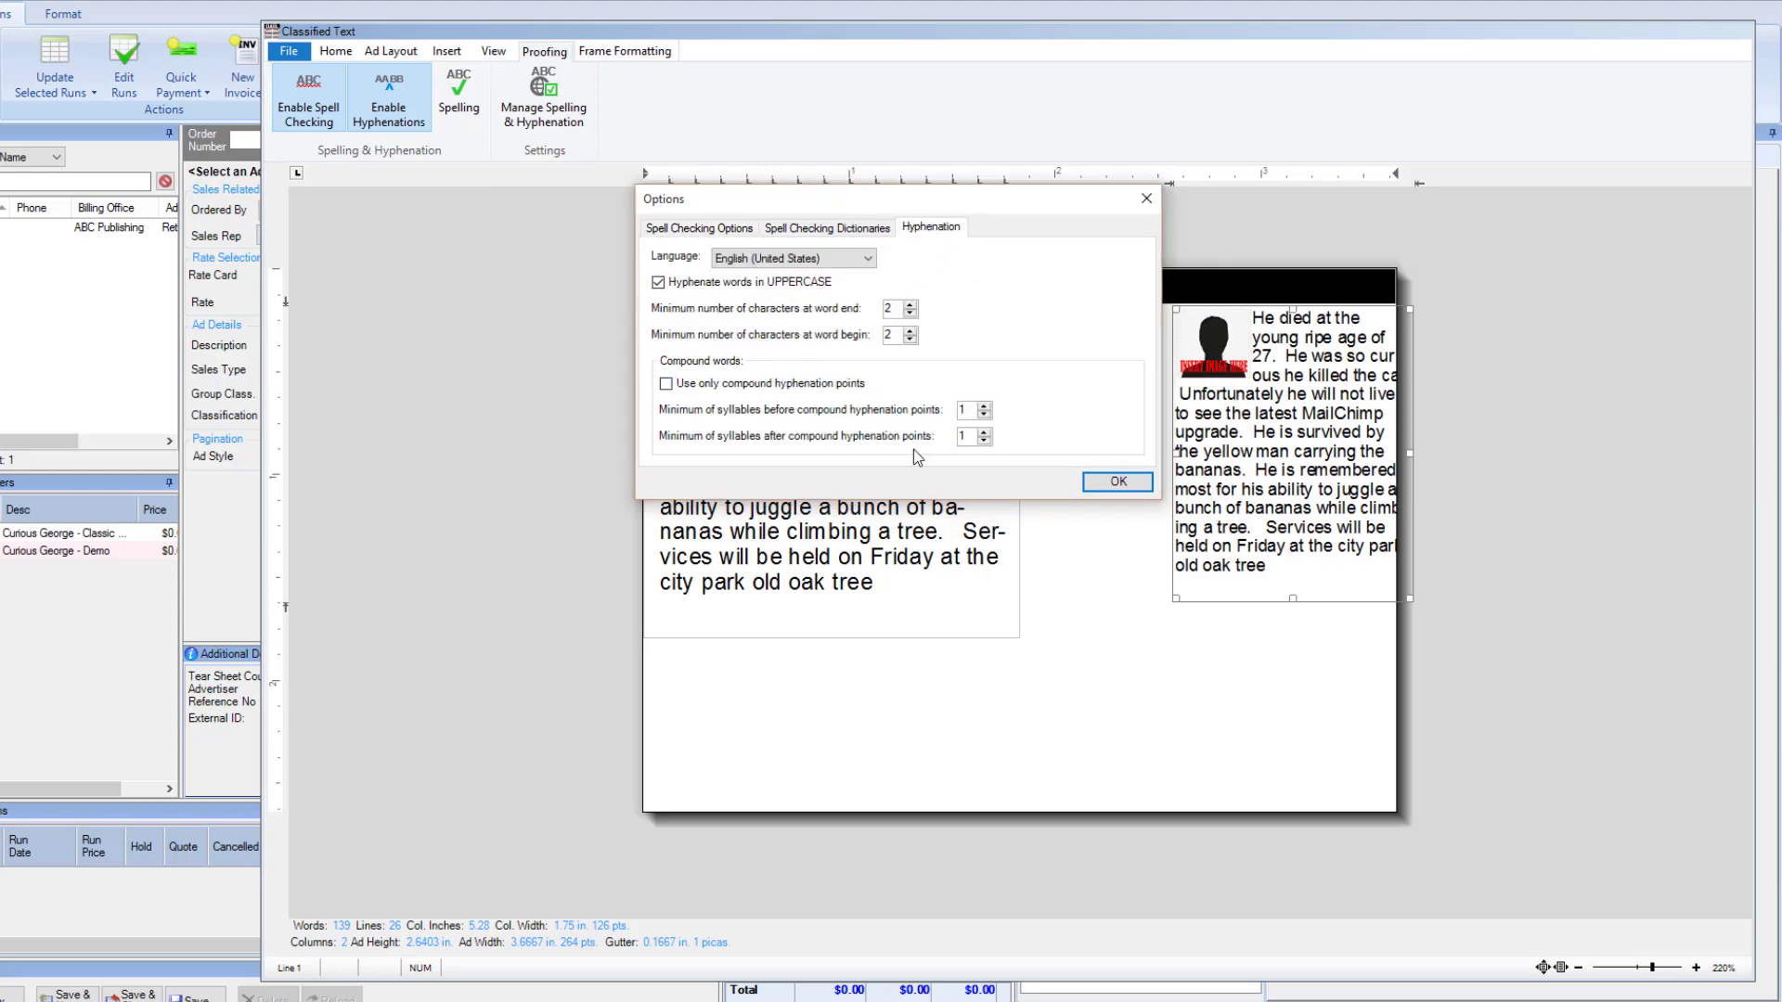
{"action": "left_click", "coordinate": [1117, 482]}
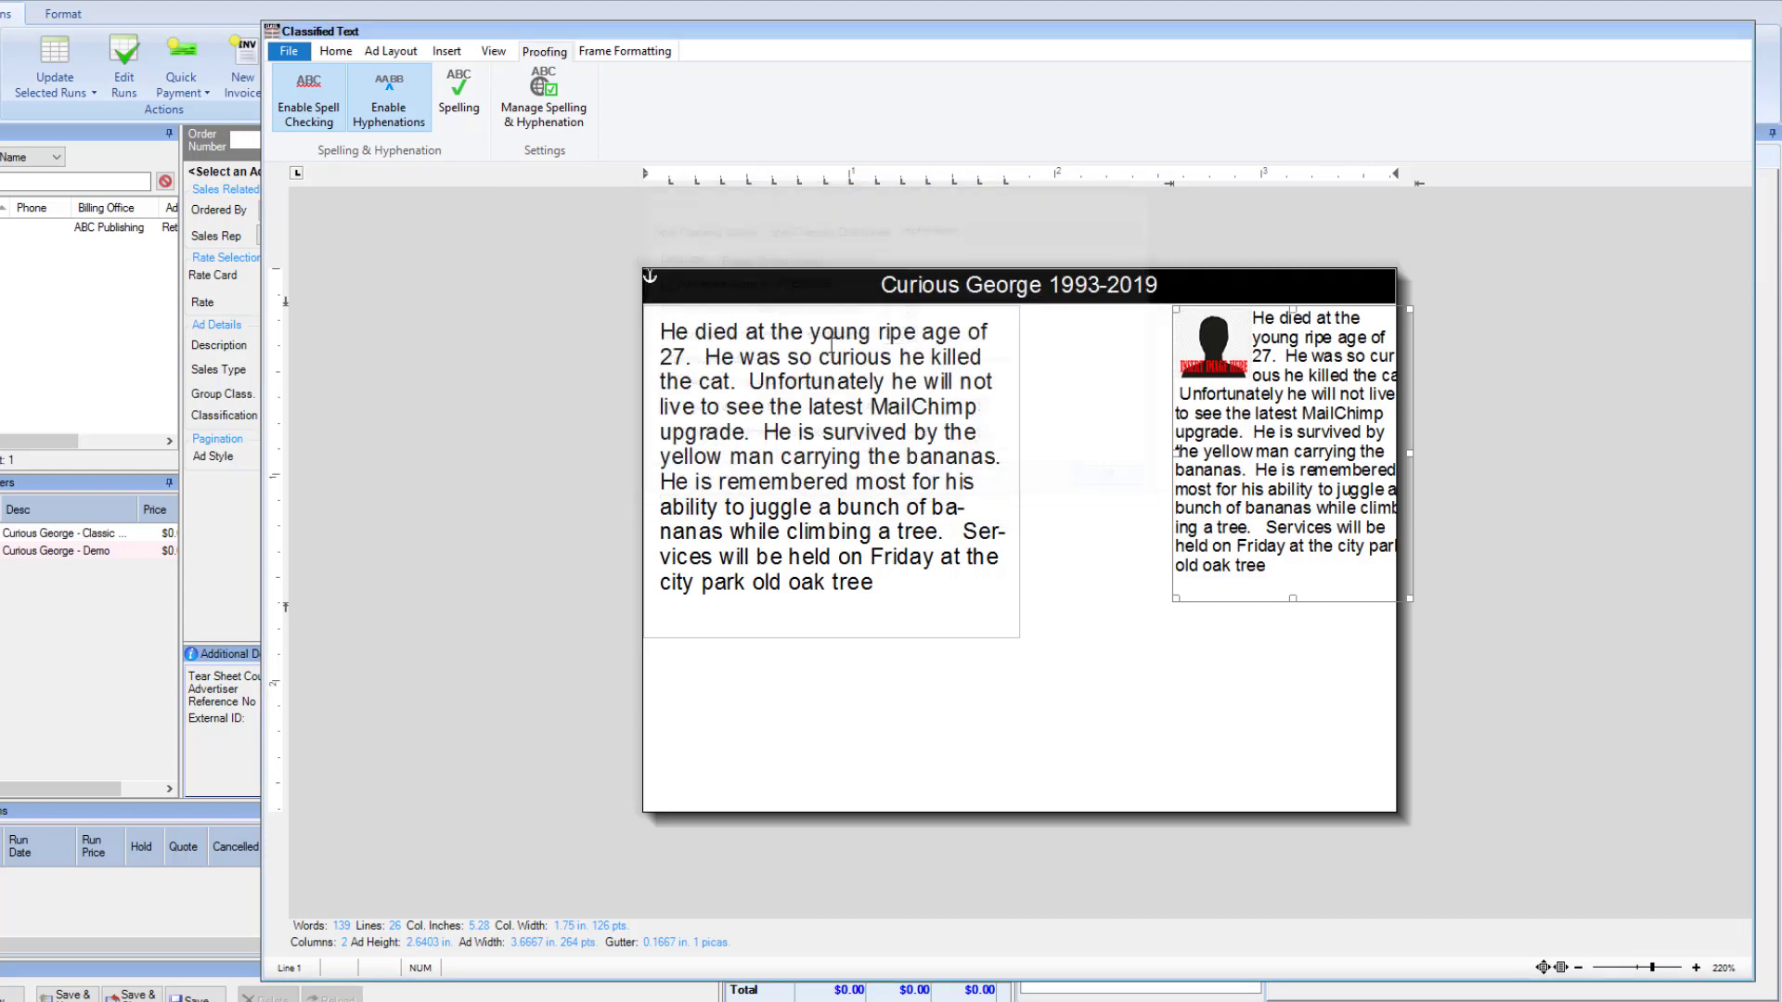
{"action": "left_click", "coordinate": [407, 118]}
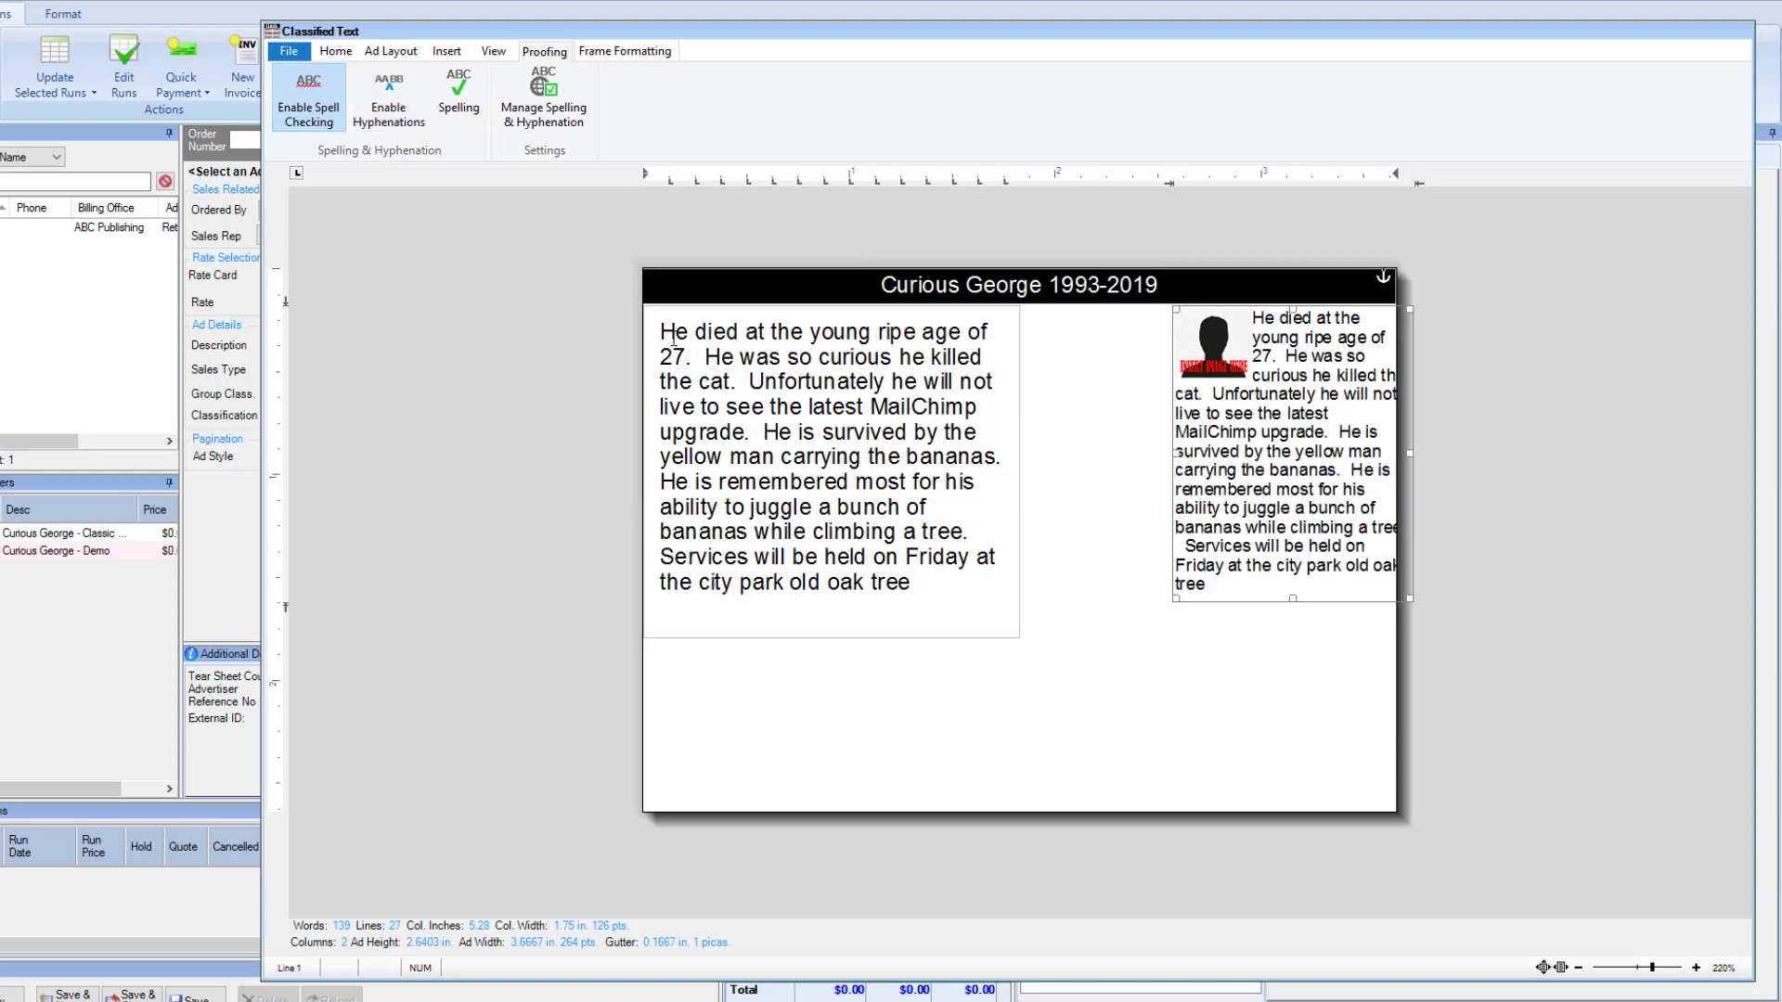